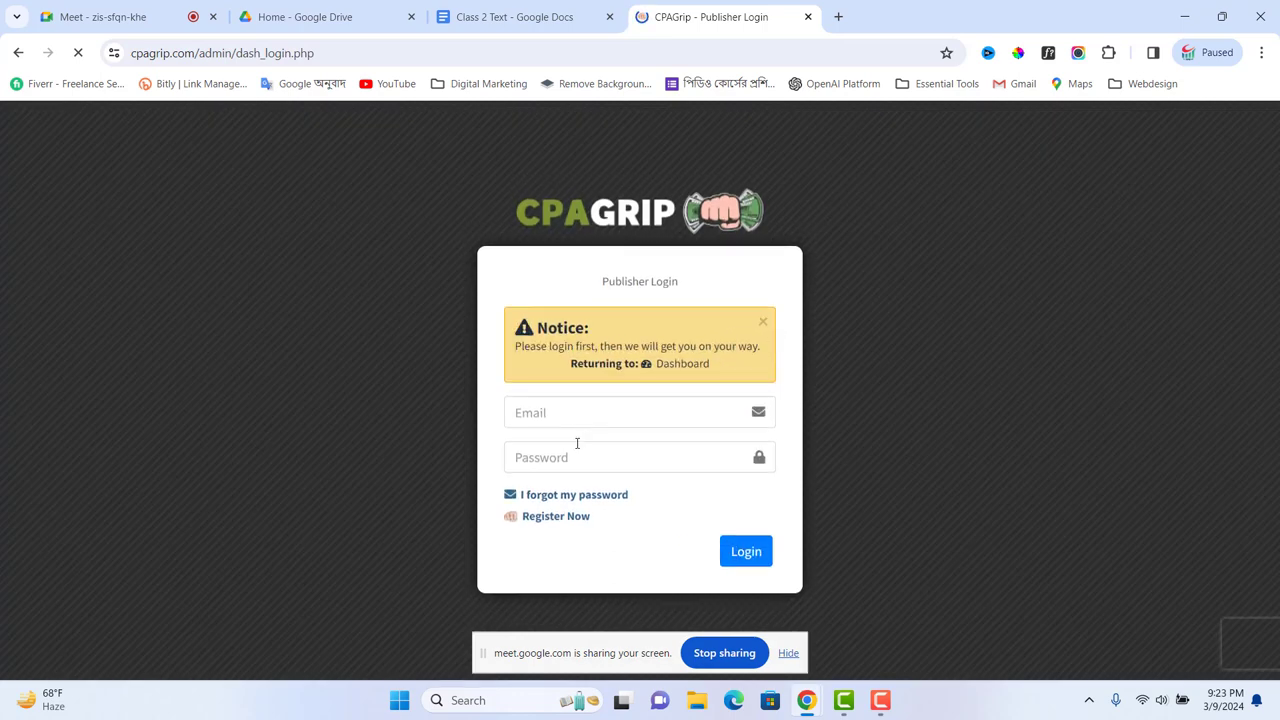
Step: Fill in the saved account email and the password, and submit the CPAGrip login
click(591, 414)
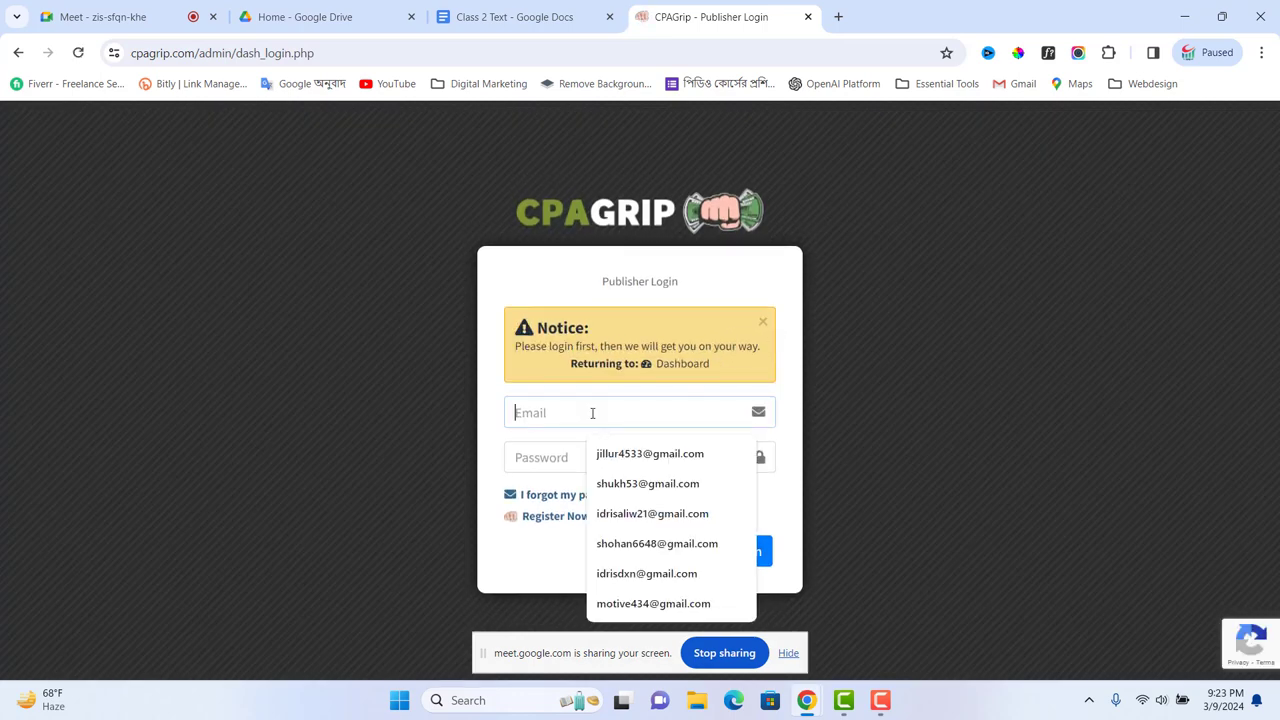
click(636, 543)
click(565, 458)
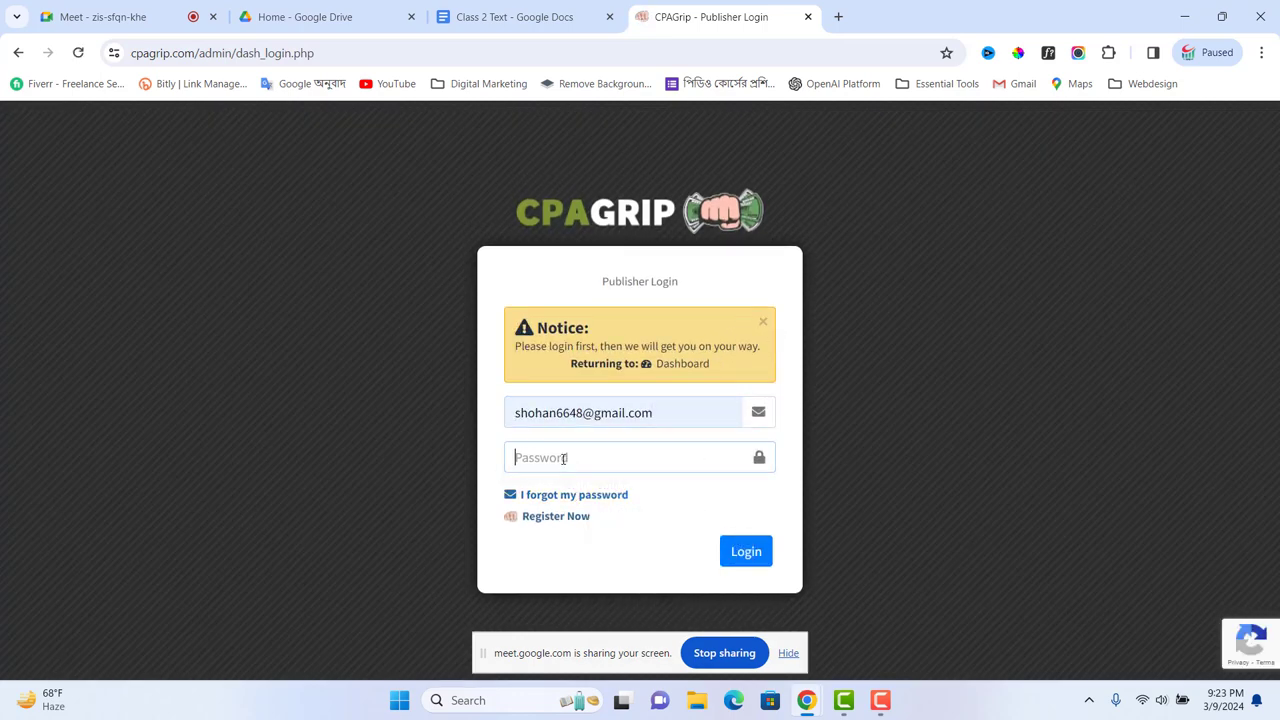
text(•)
click(740, 551)
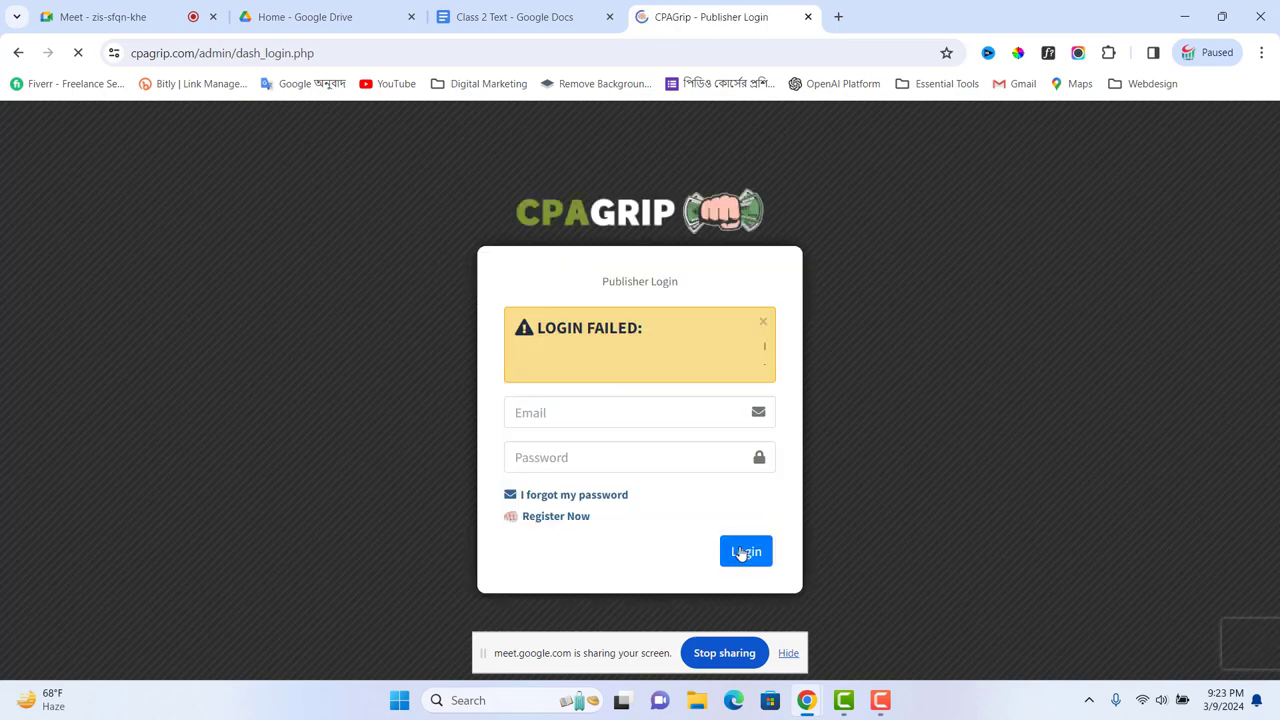
Step: After the failed login, re-enter the saved email and retype the password
click(634, 412)
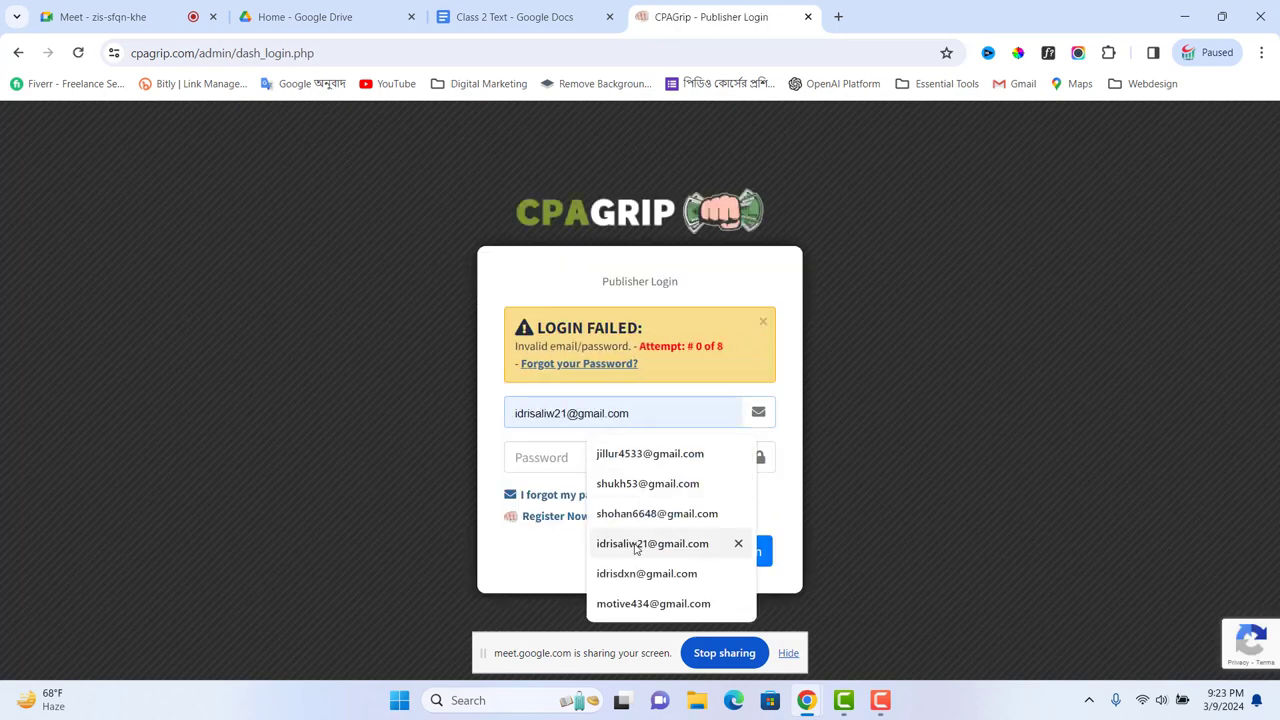
click(645, 513)
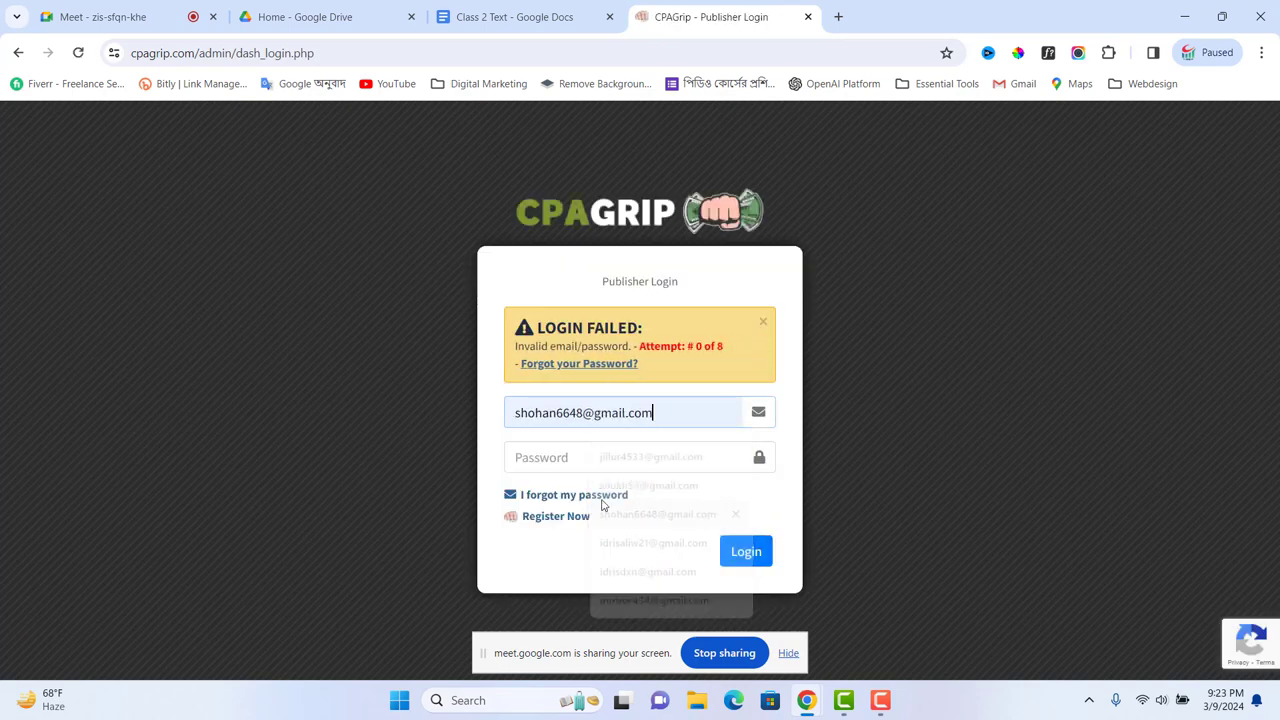
click(580, 456)
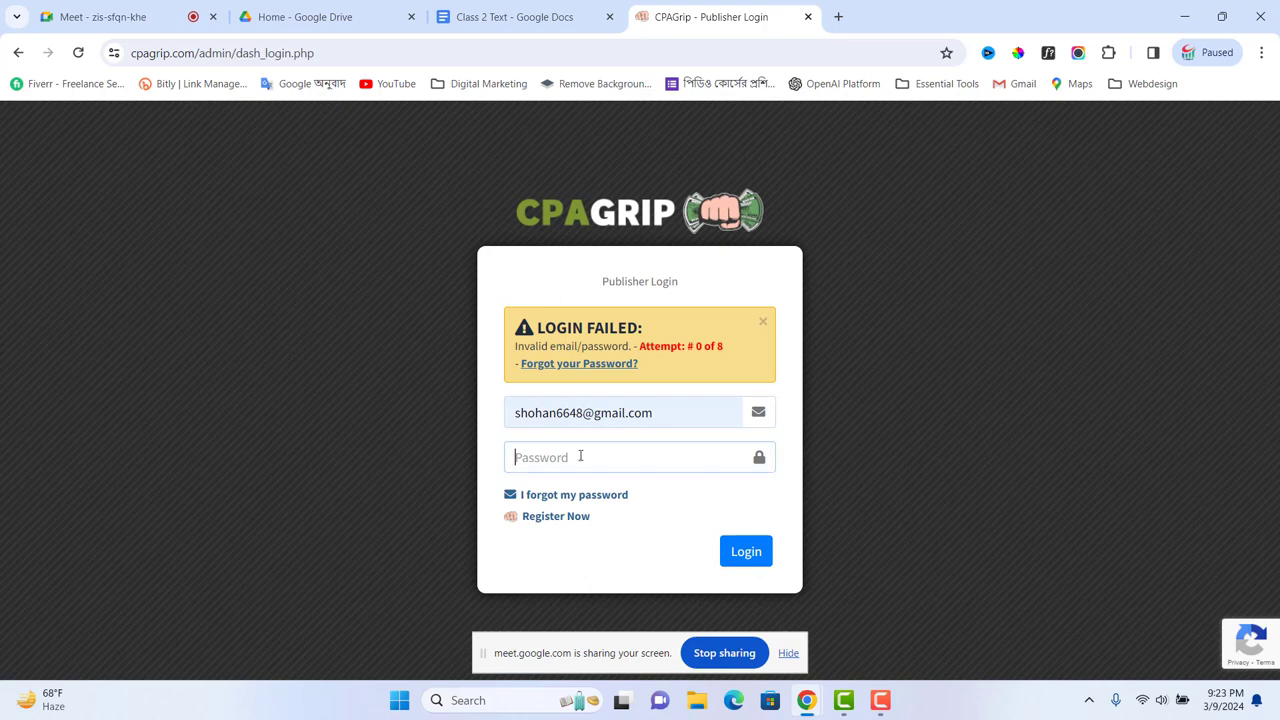
text(•)
Step: Submit the login again, then go to Offer Tools > My Offers
click(746, 554)
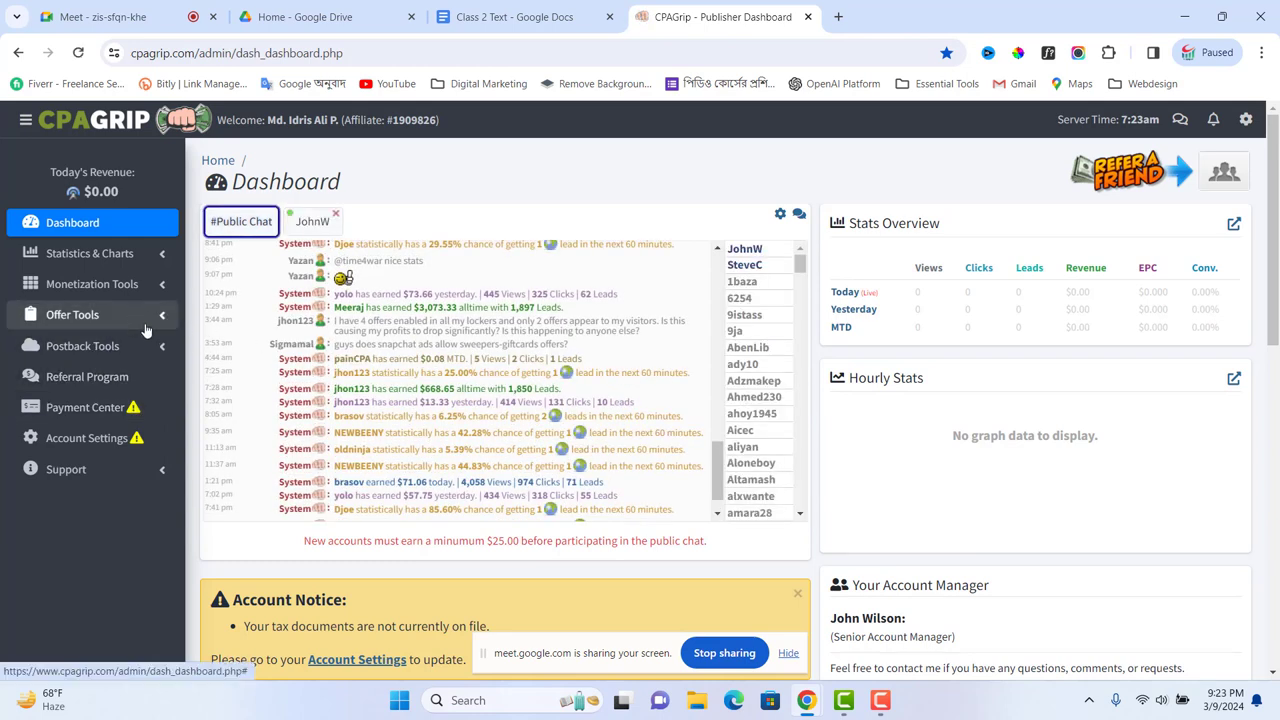
click(72, 316)
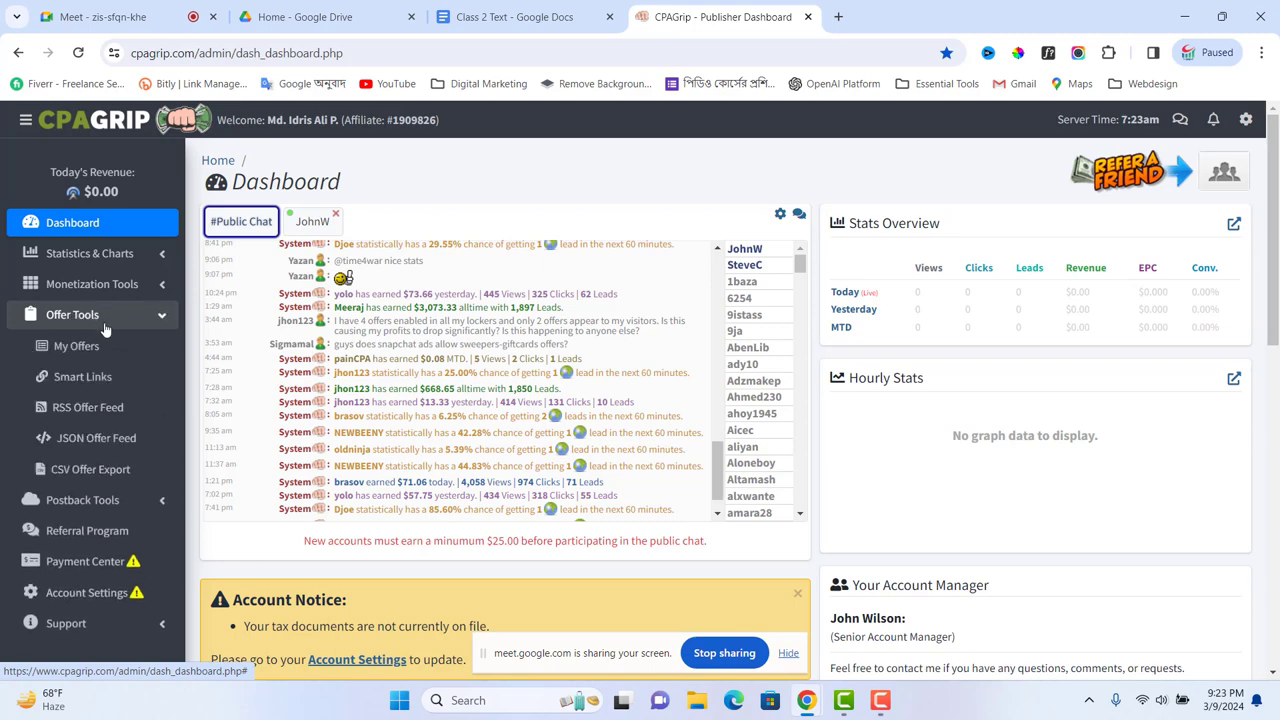
click(88, 347)
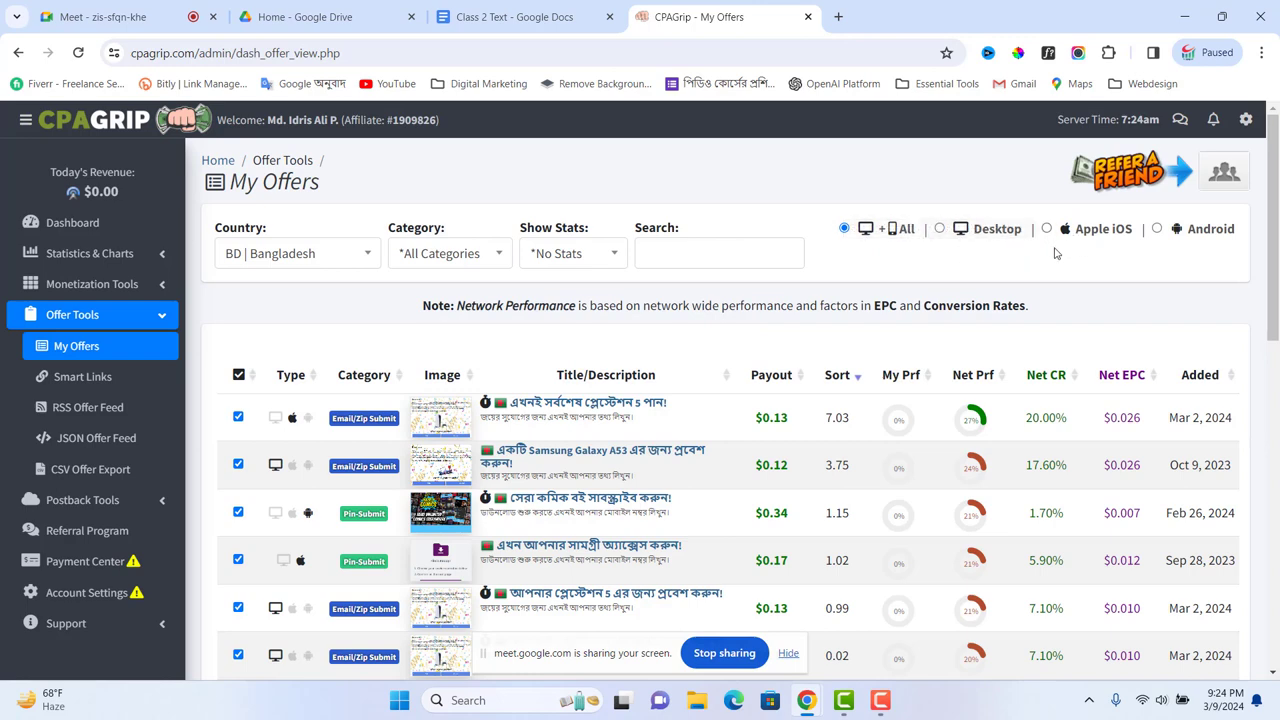
click(1157, 229)
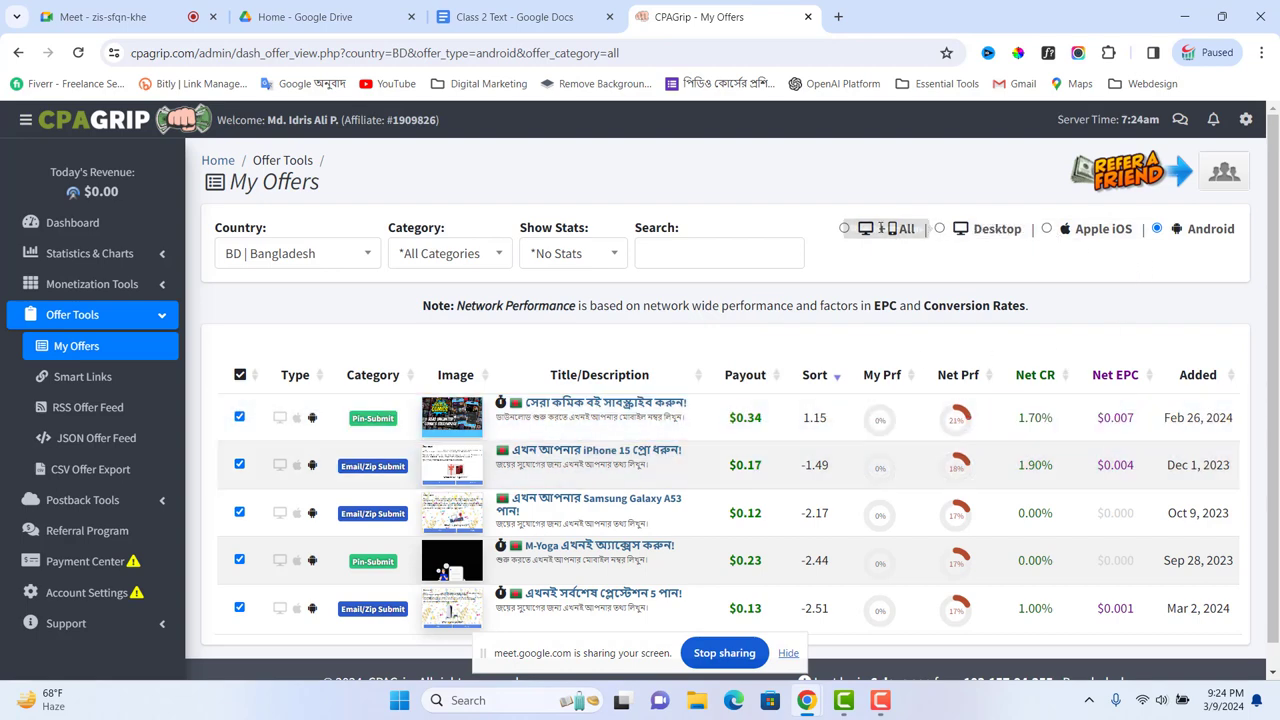
click(844, 230)
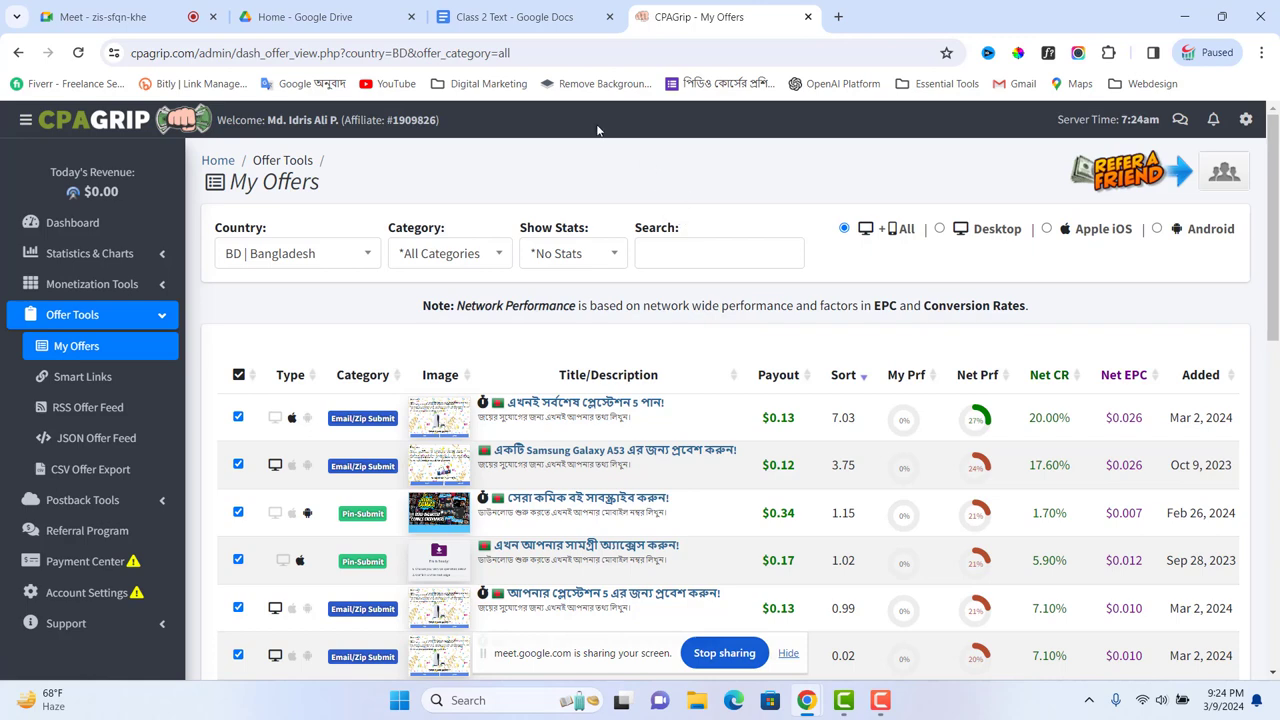
click(538, 17)
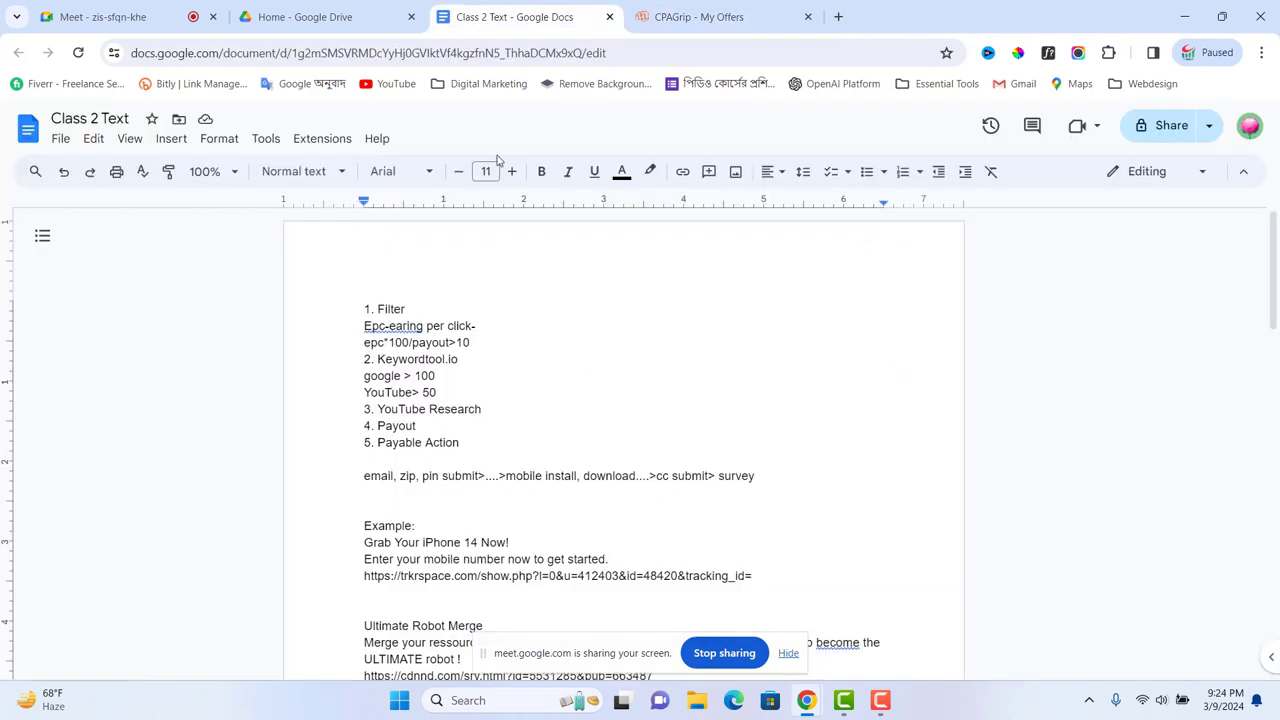
drag(378, 309, 408, 307)
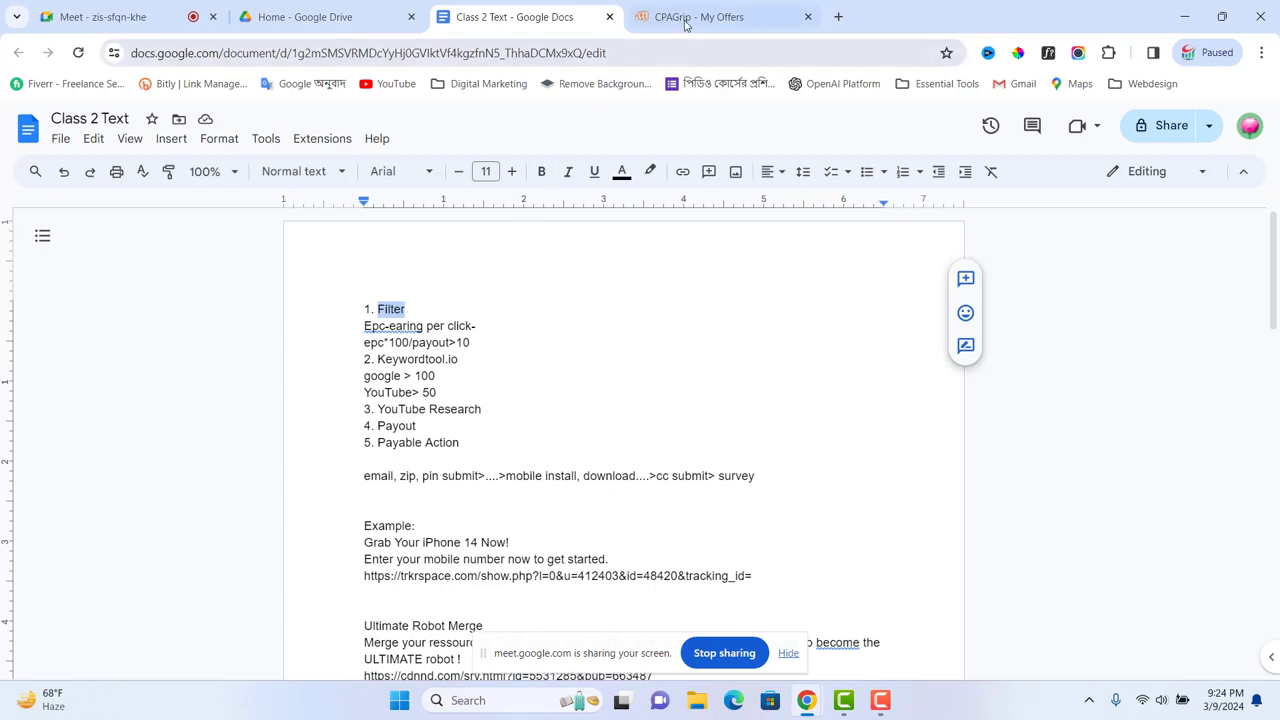
click(690, 18)
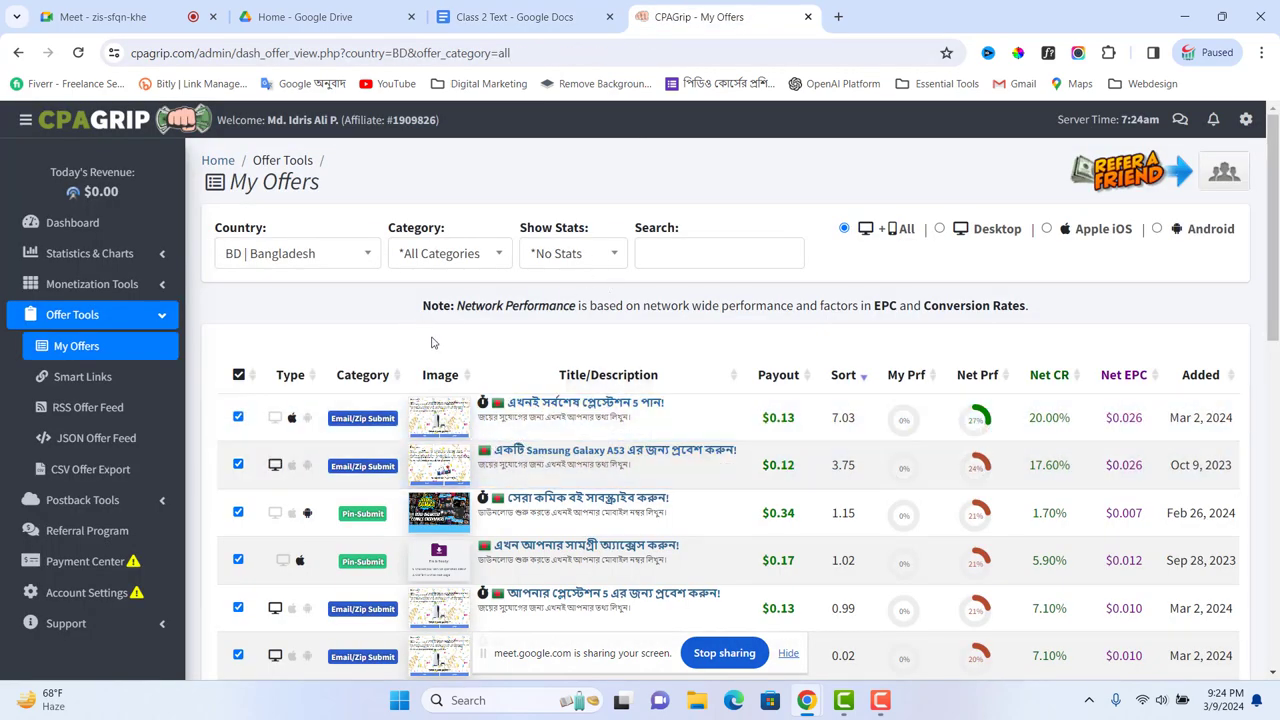
Step: Filter the offers to GB | United Kingdom by searching 'united' in the Country dropdown
click(355, 260)
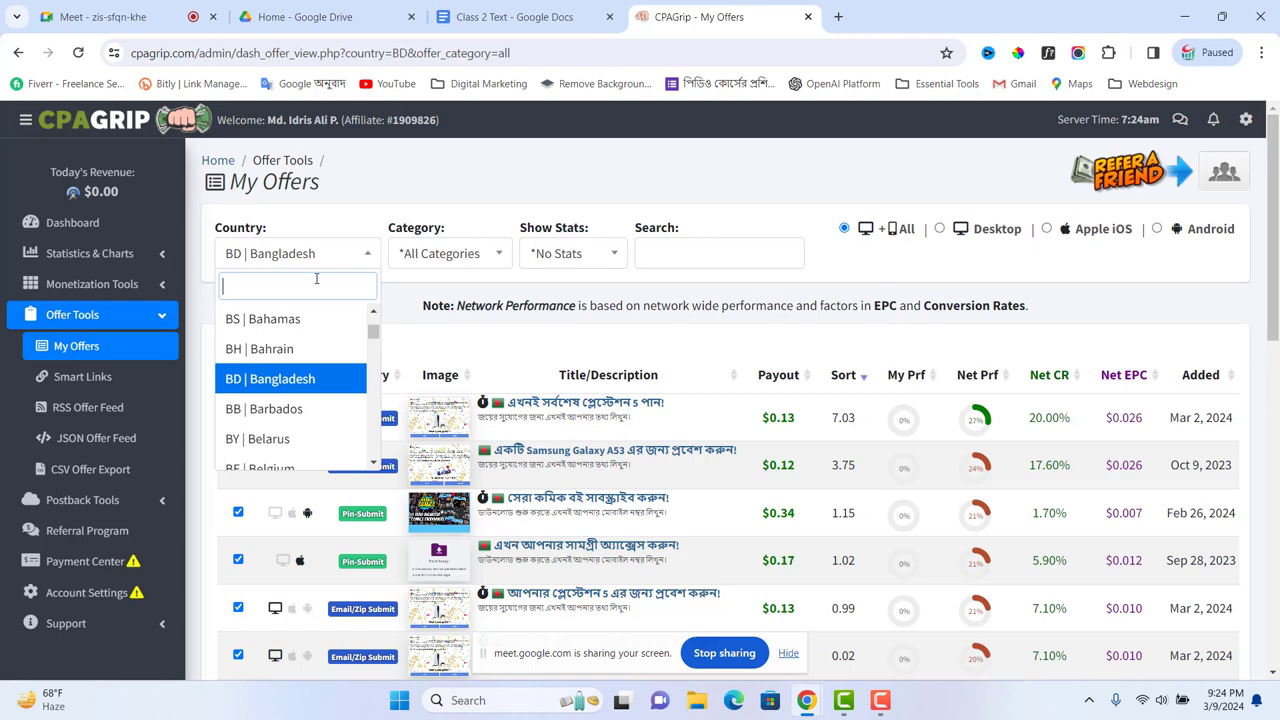
text(unit)
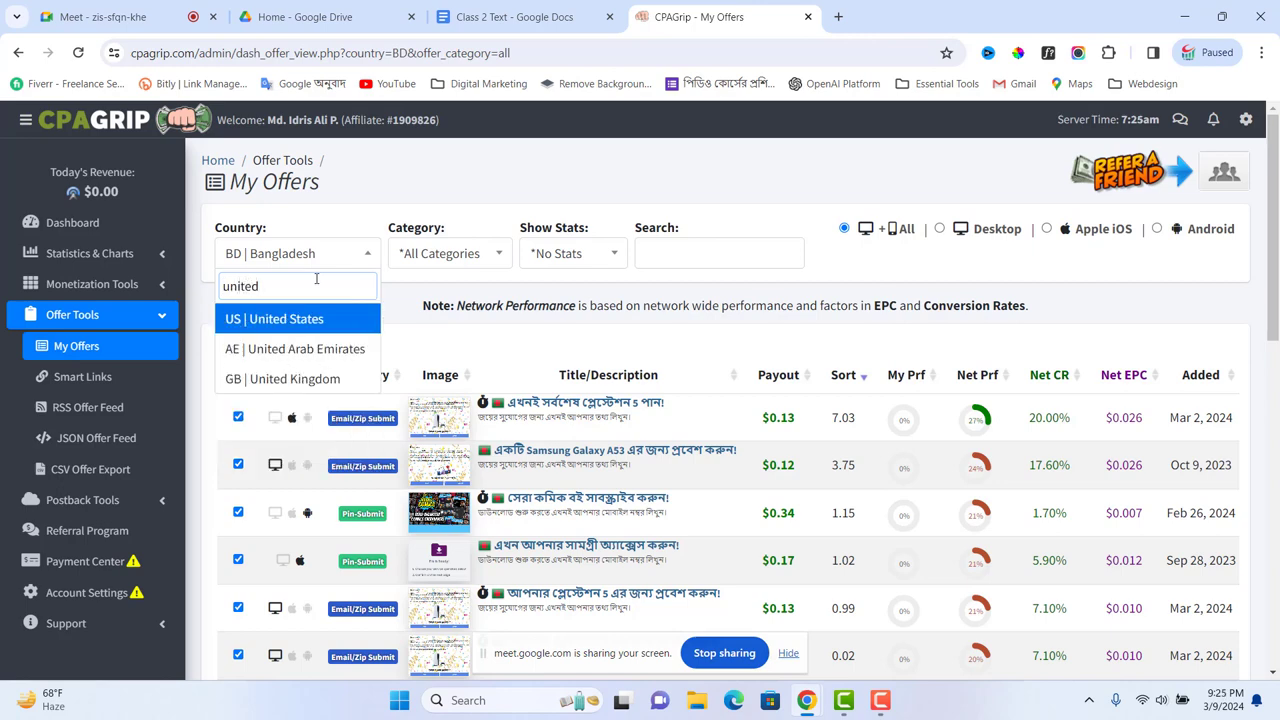
text(ed)
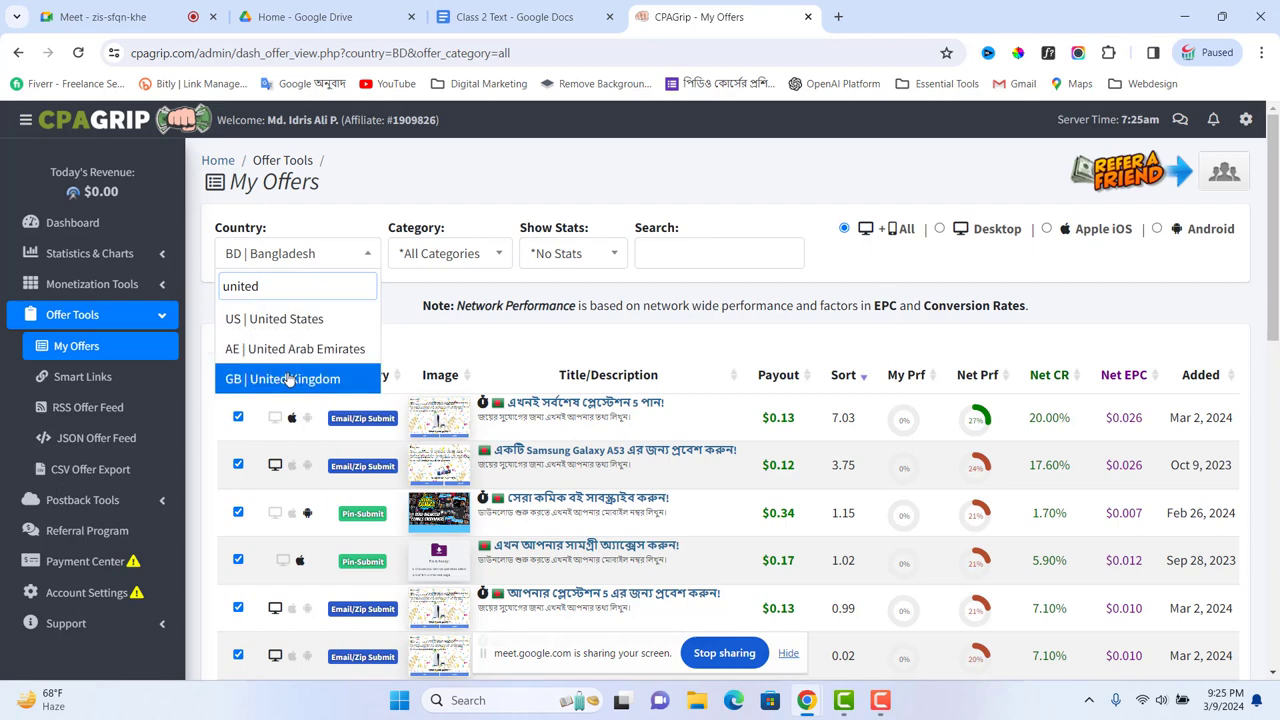
click(287, 378)
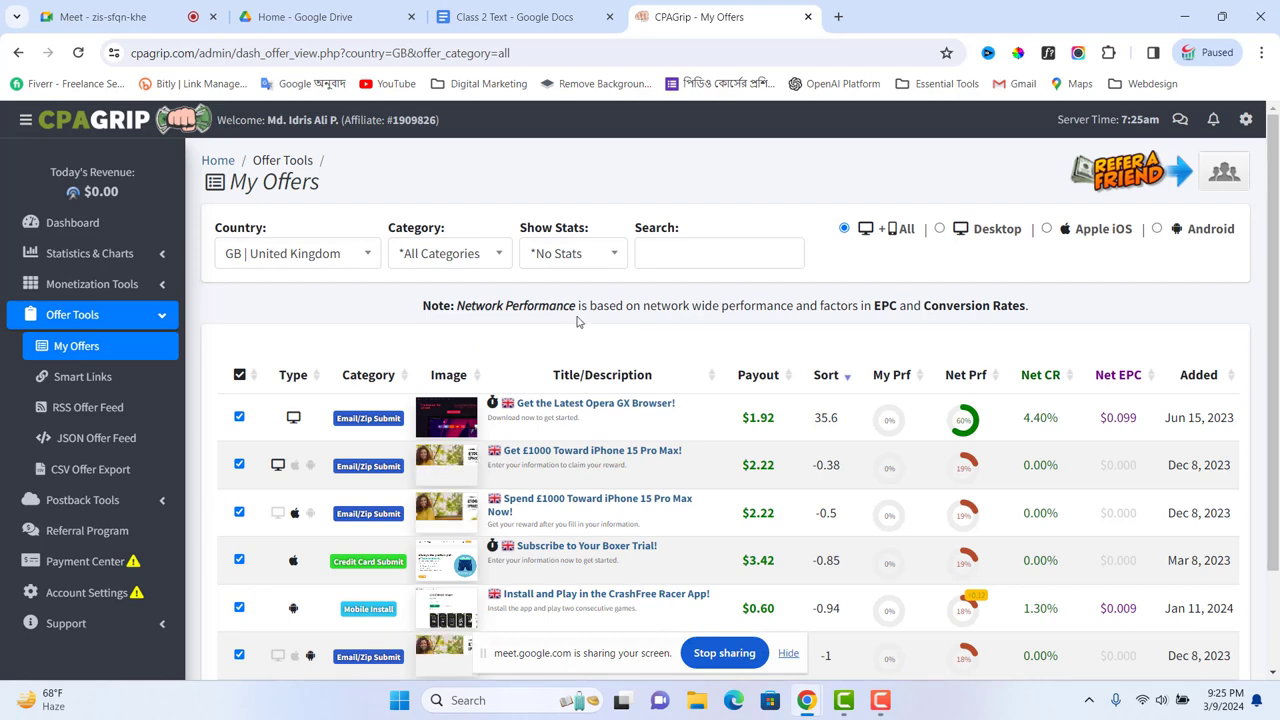
scroll(760, 430, down, 2)
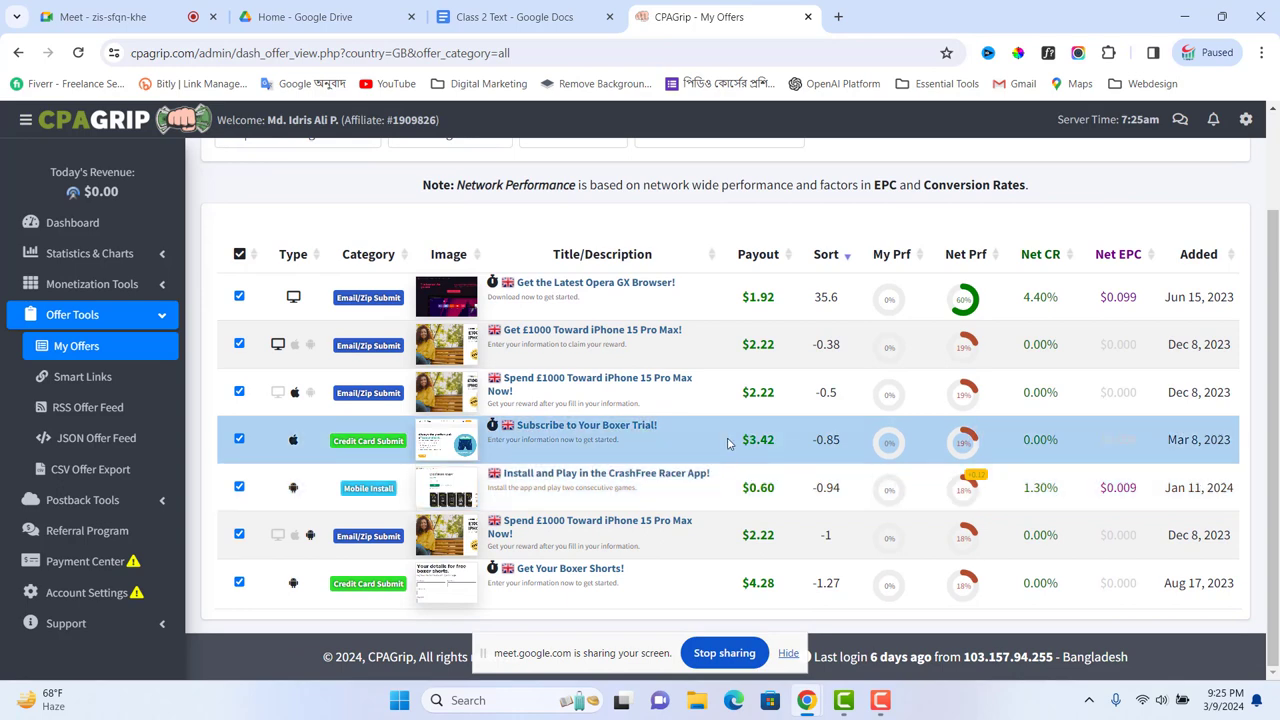
Step: Launch Calculator from Windows search ('ca') and position it beside the offers table's Sort and Net columns
click(497, 699)
text(ca)
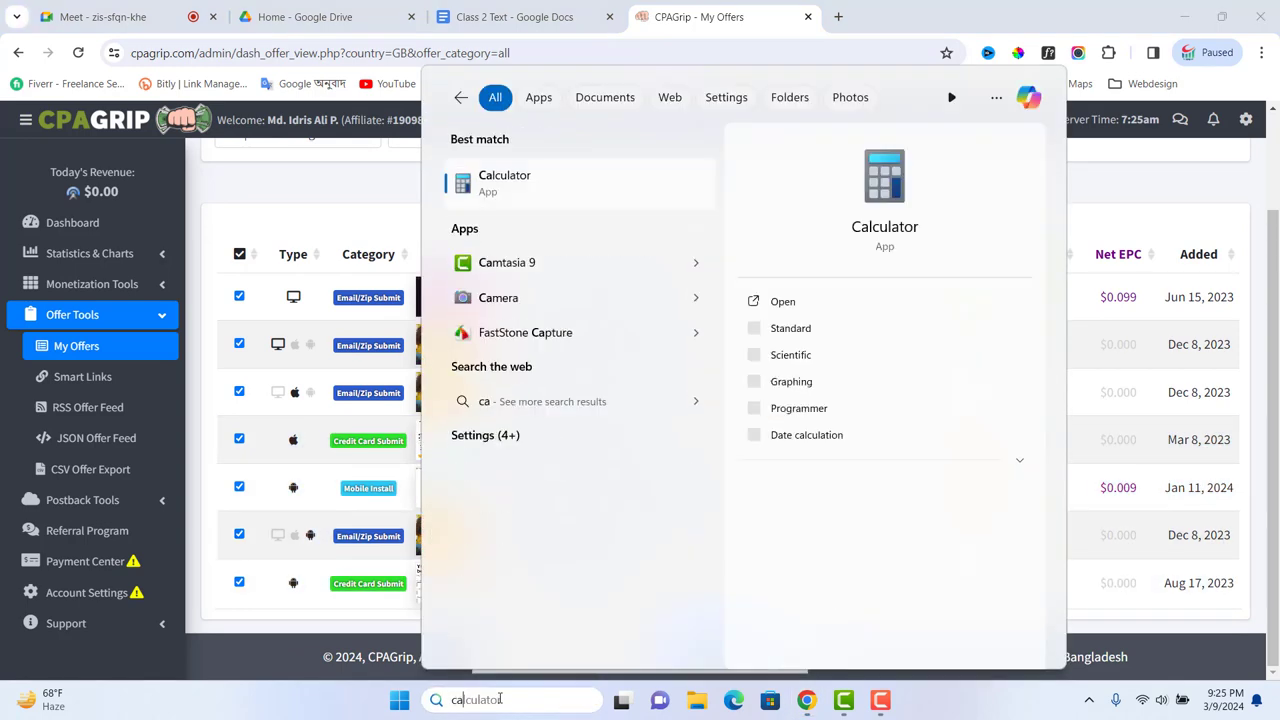
click(505, 183)
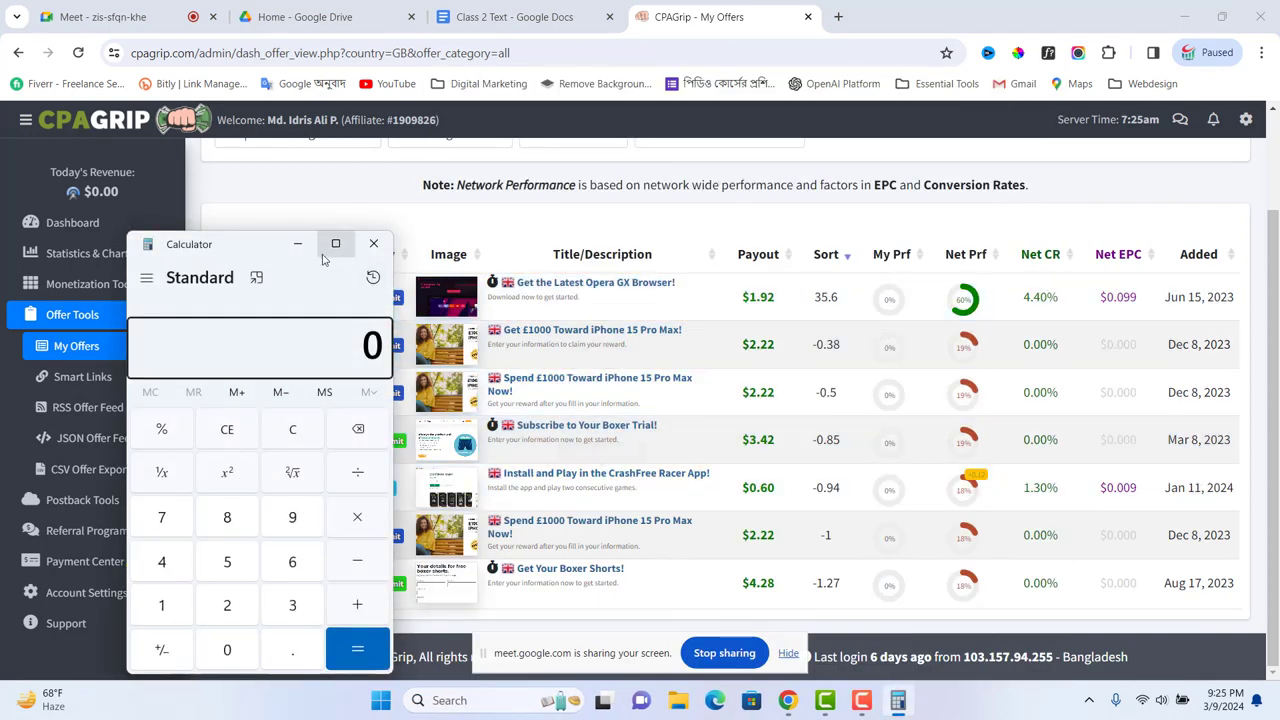
drag(262, 244, 933, 213)
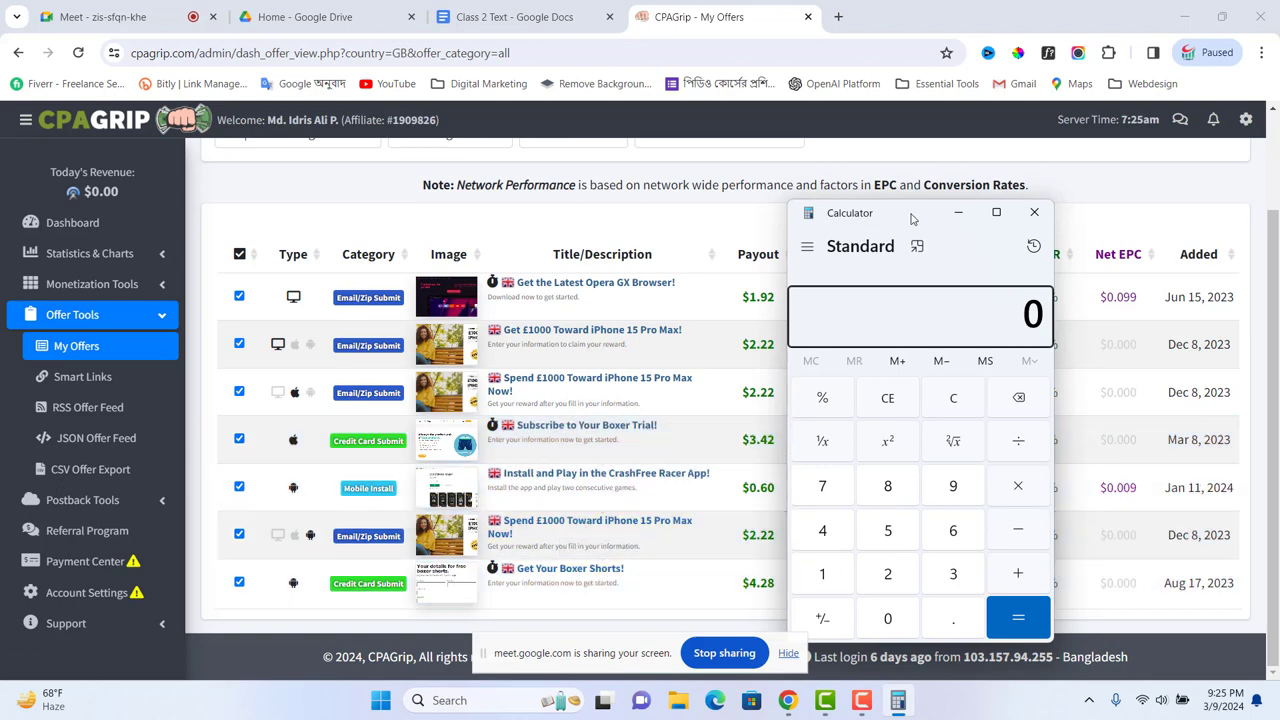
drag(912, 215, 470, 223)
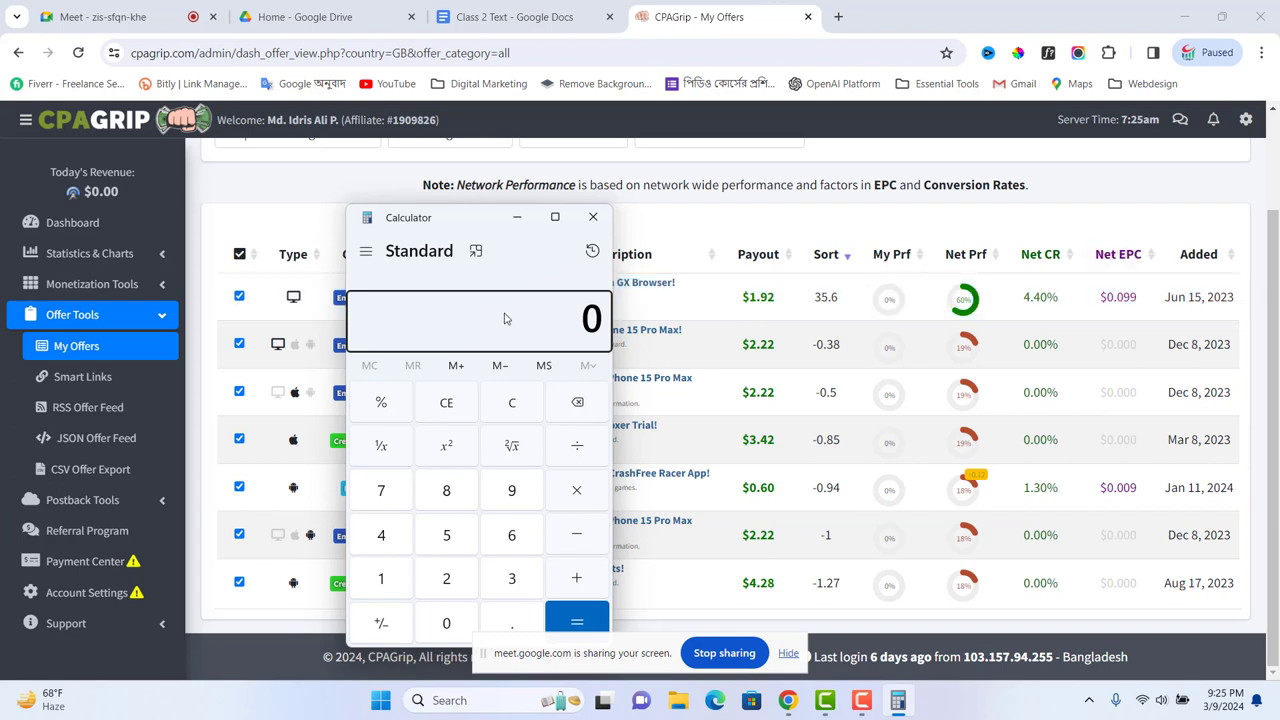
Step: Compute 0.099 × 100 in Calculator to get 9.9
text(.99)
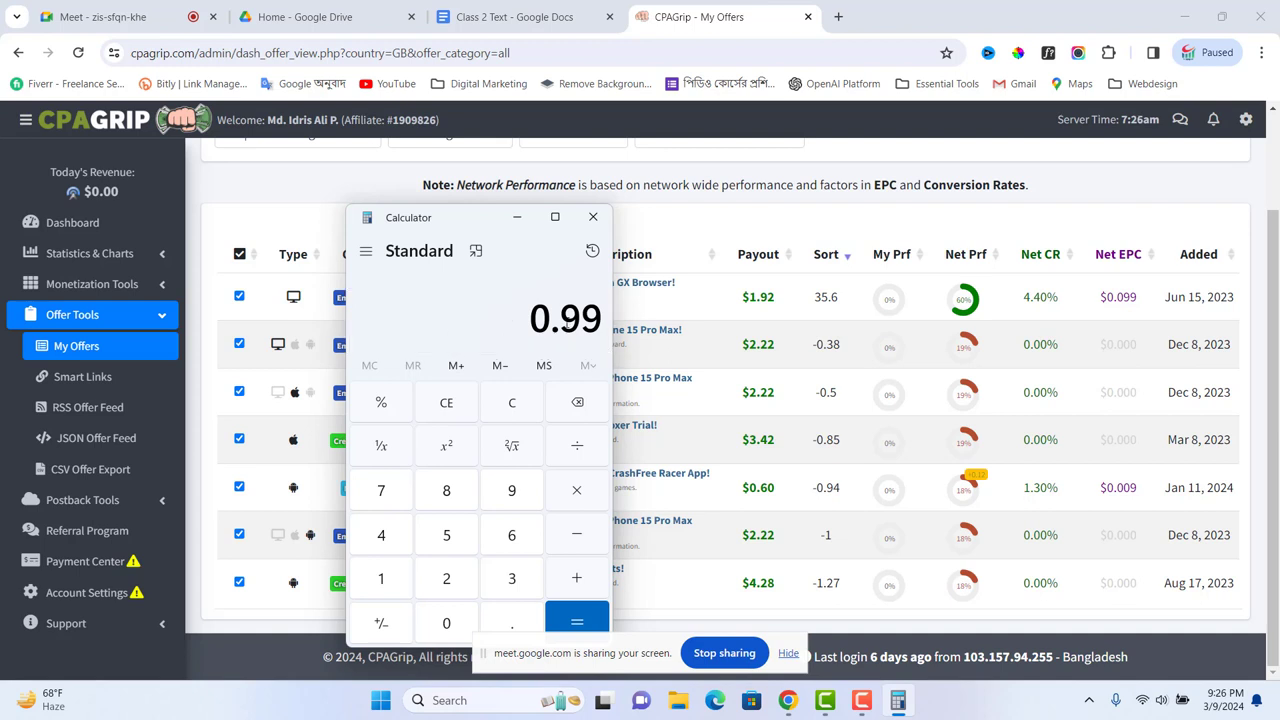
text(0)
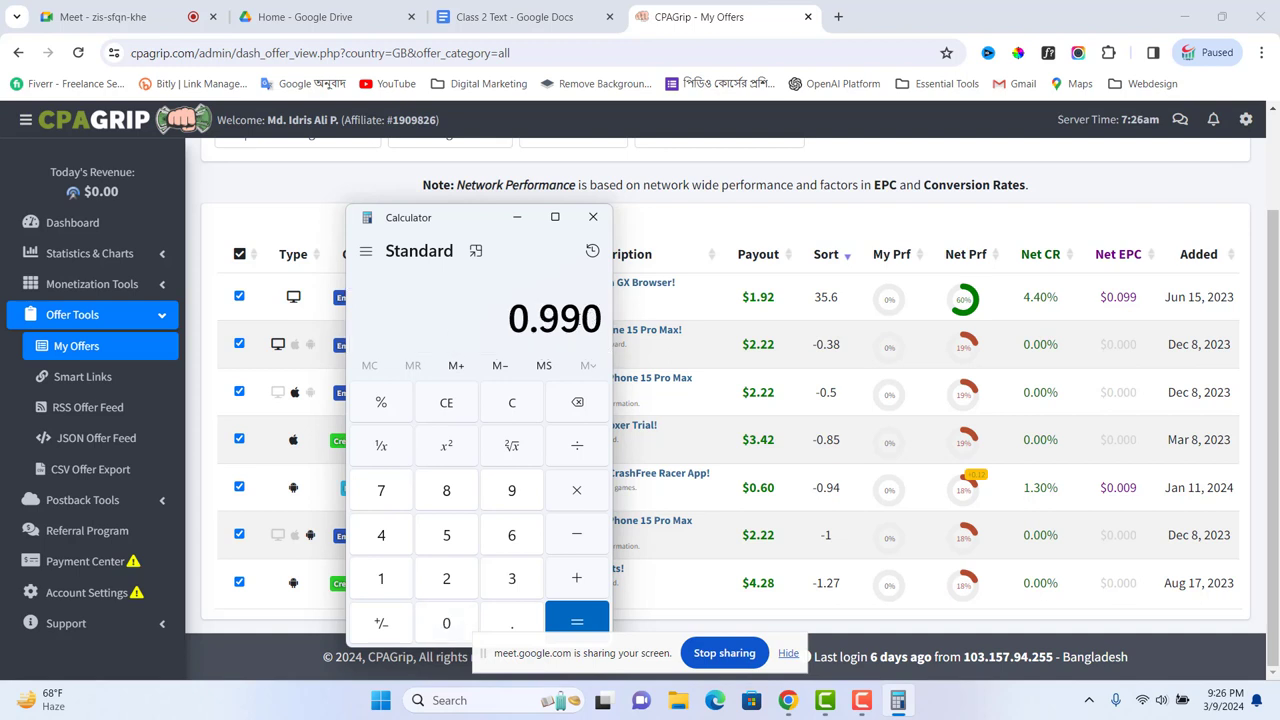
key(BackSpace)
key(BackSpace)
key(BackSpace)
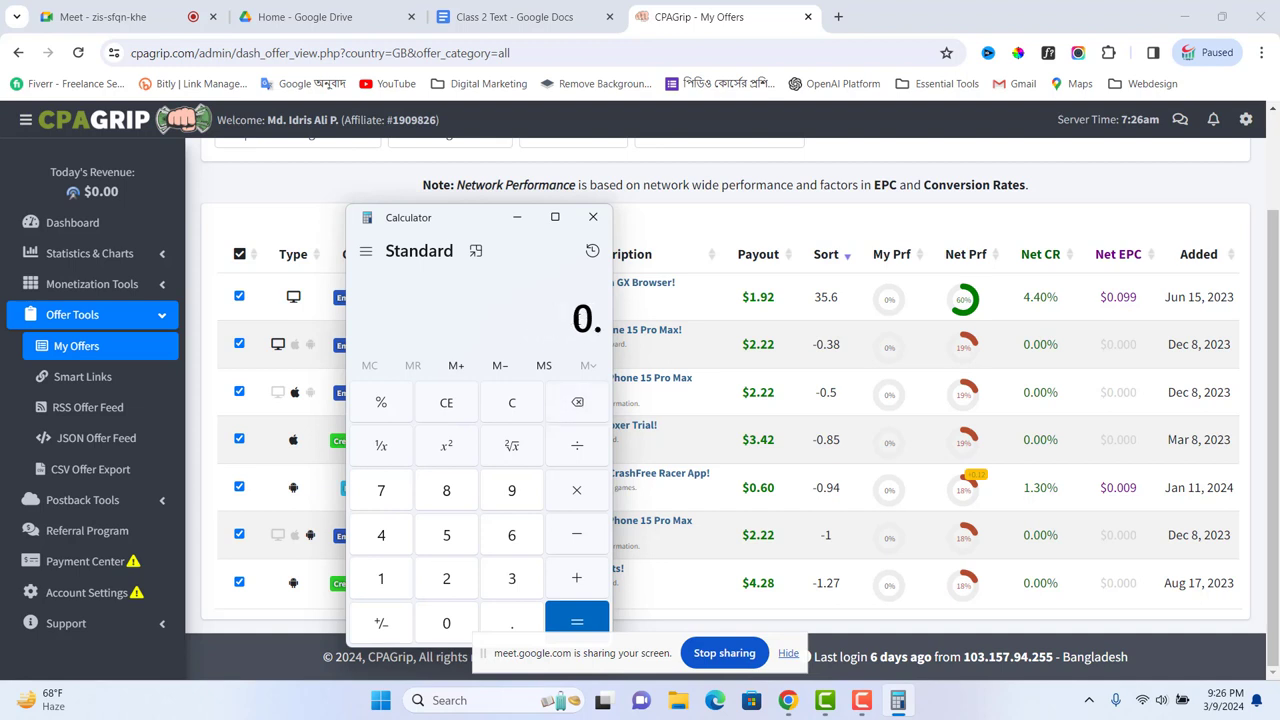
text(0)
text(9)
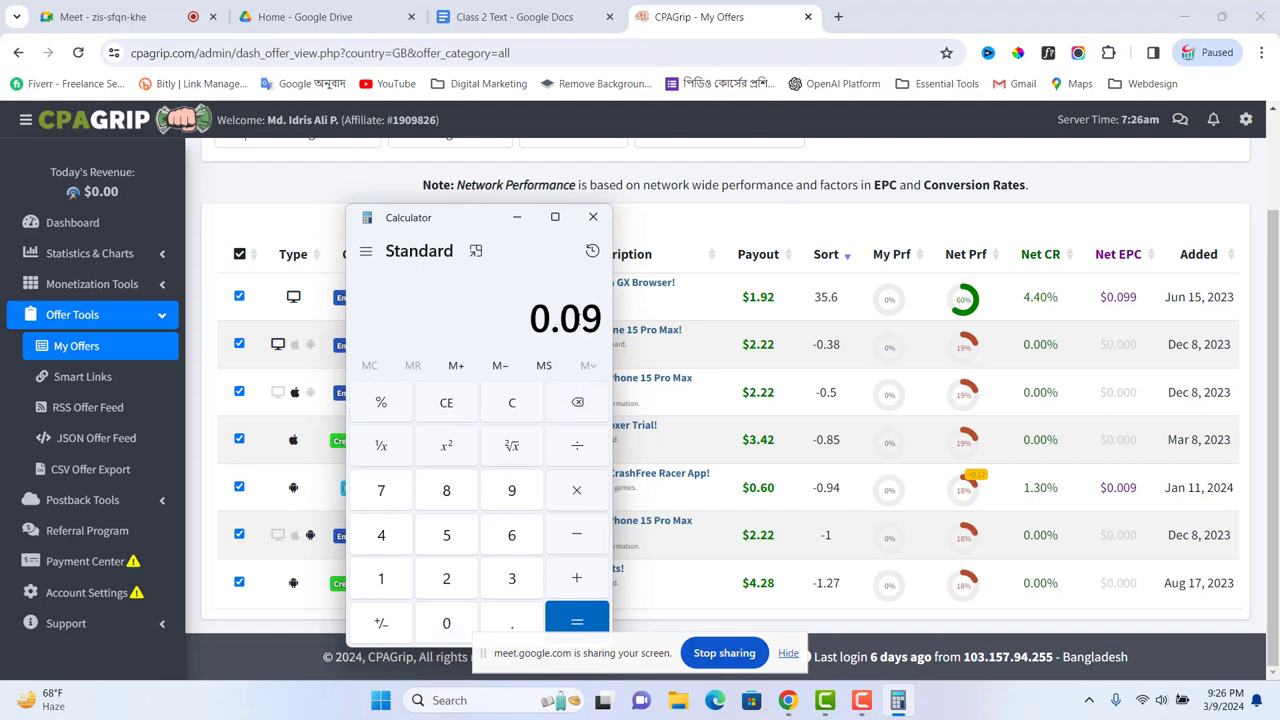
text(9*100)
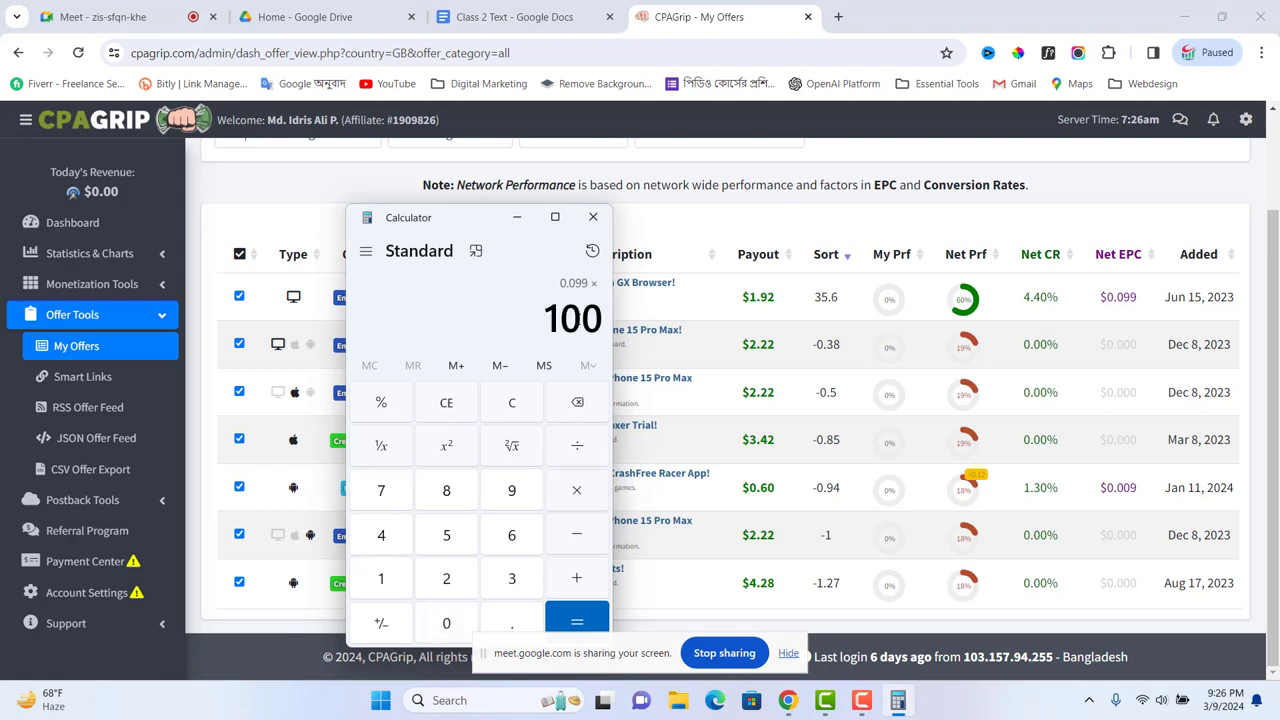
click(559, 622)
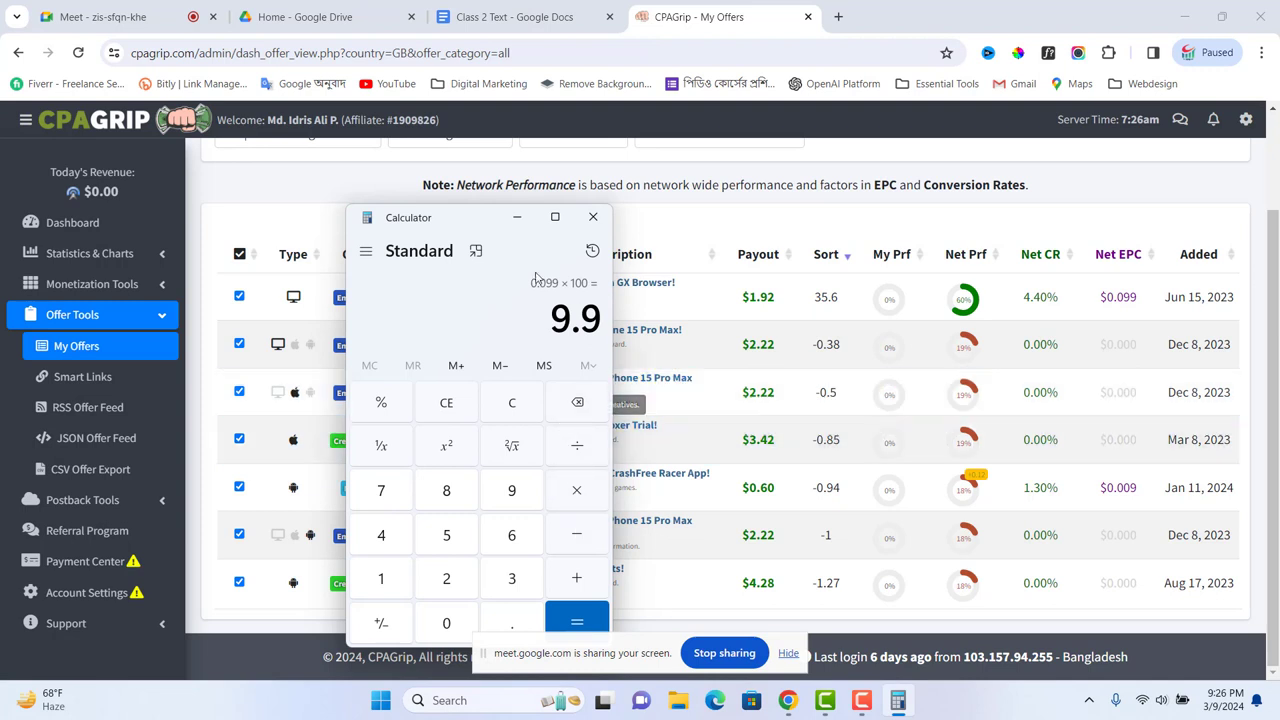
drag(469, 222, 410, 223)
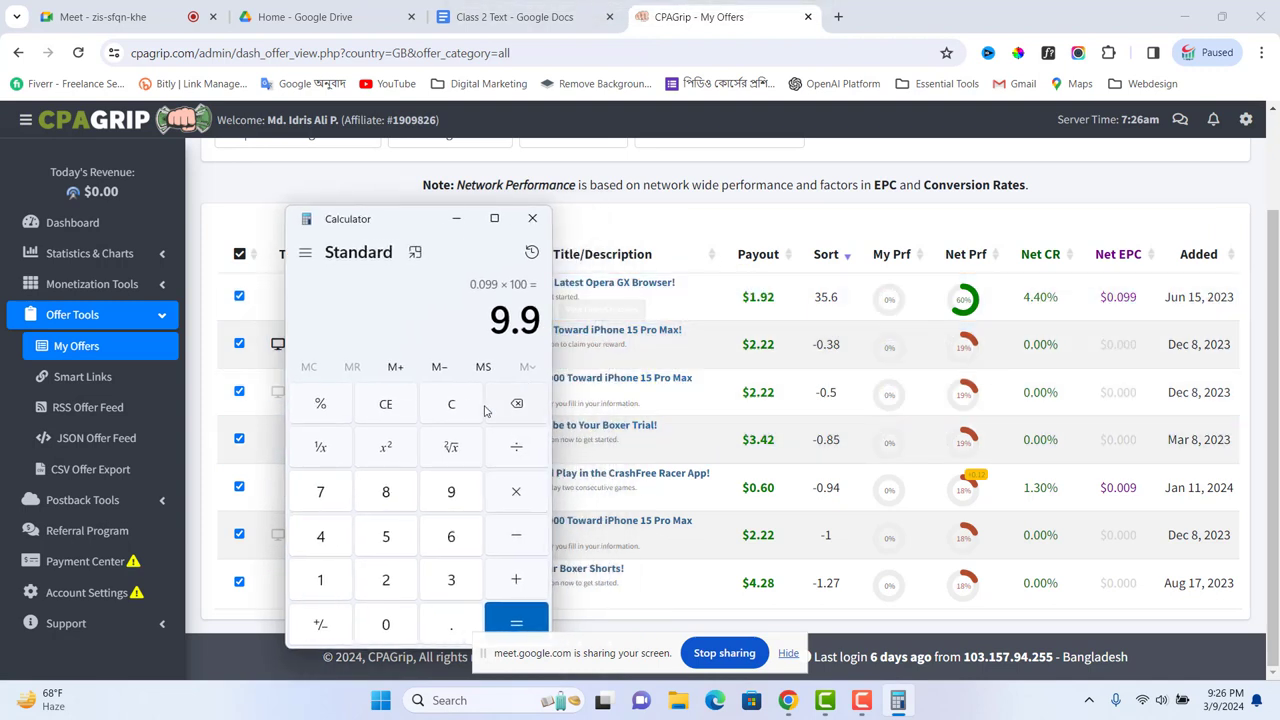
Step: Divide 9.9 by 1.92 to get 5.15625, then close Calculator
key(slash)
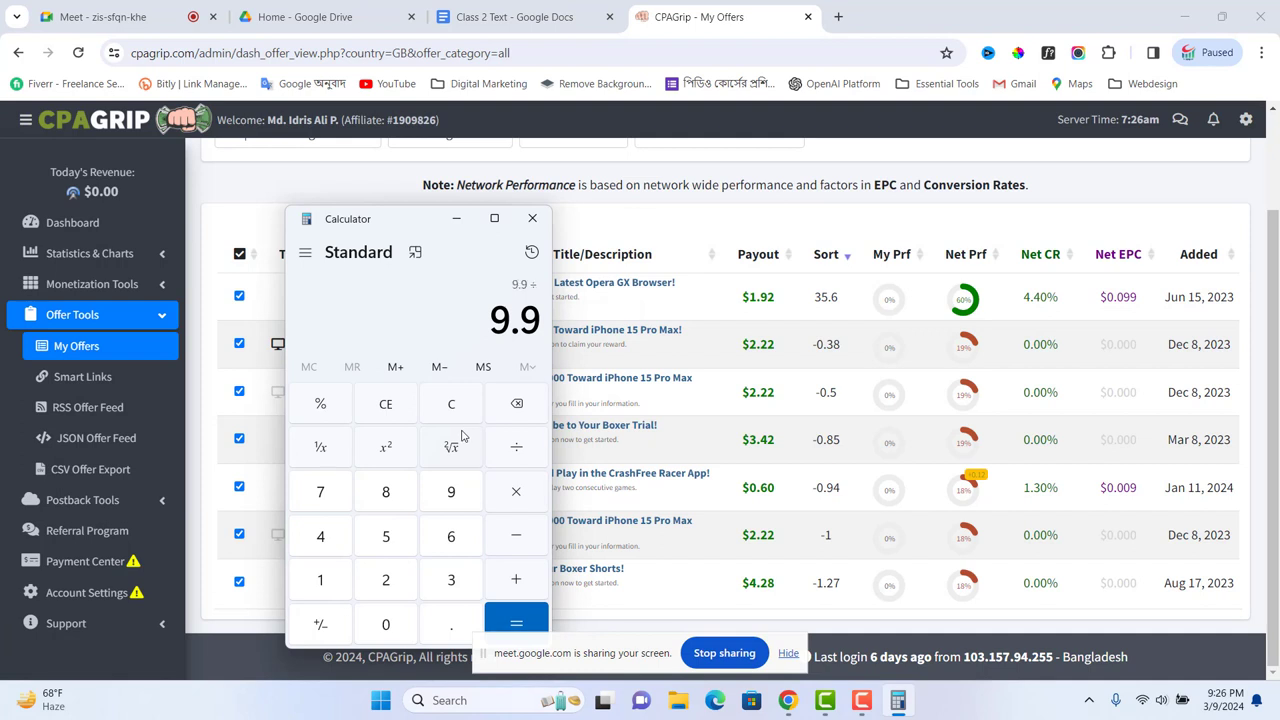
text(1.92)
click(520, 619)
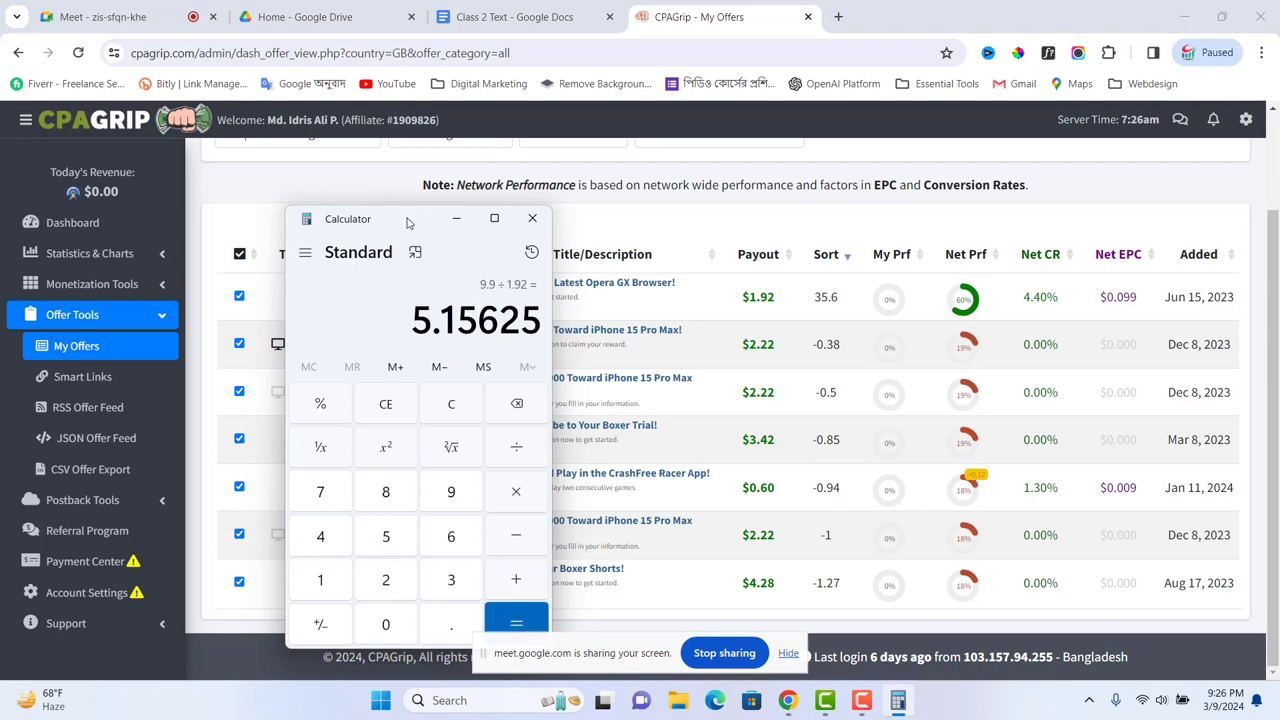
drag(407, 227, 963, 282)
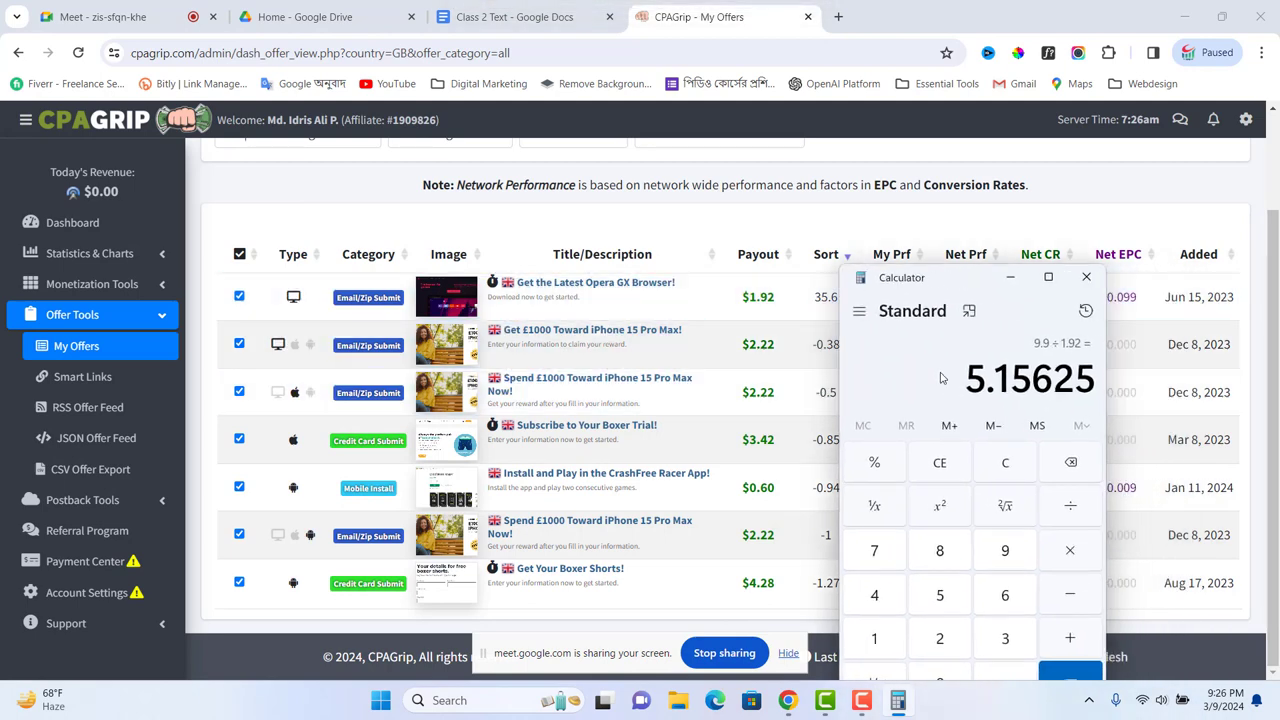
drag(967, 288, 477, 236)
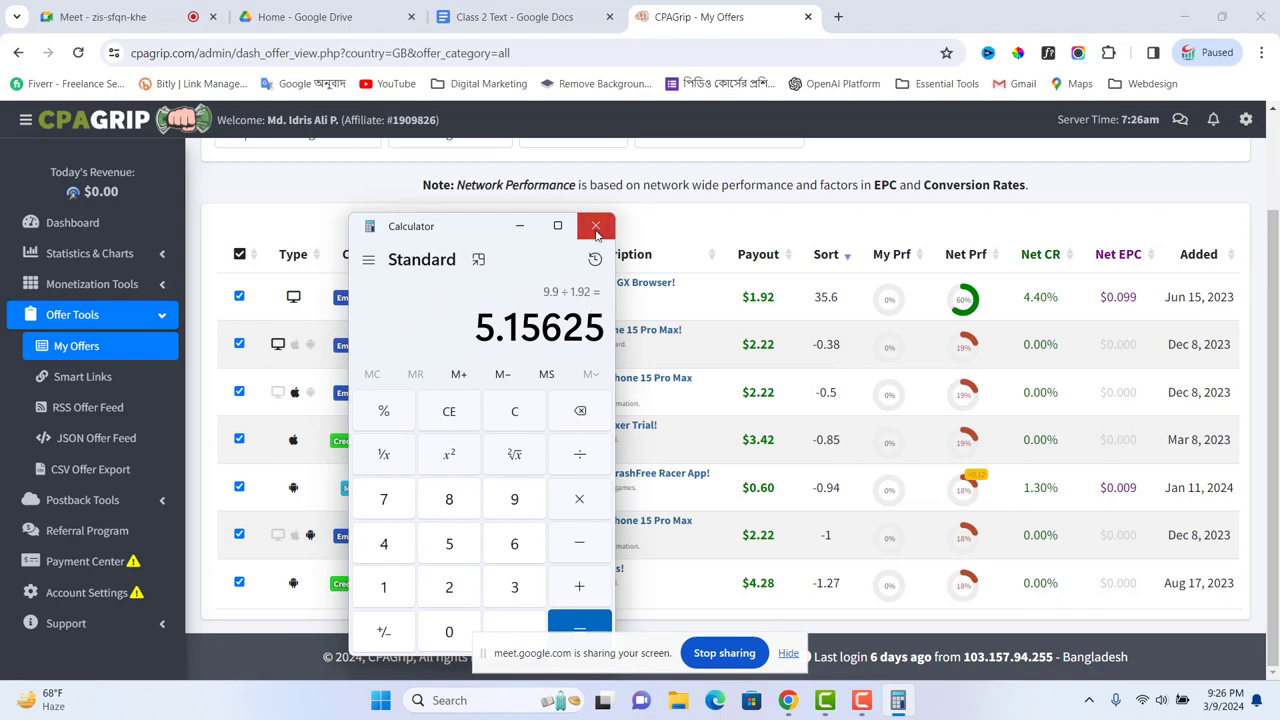
click(596, 228)
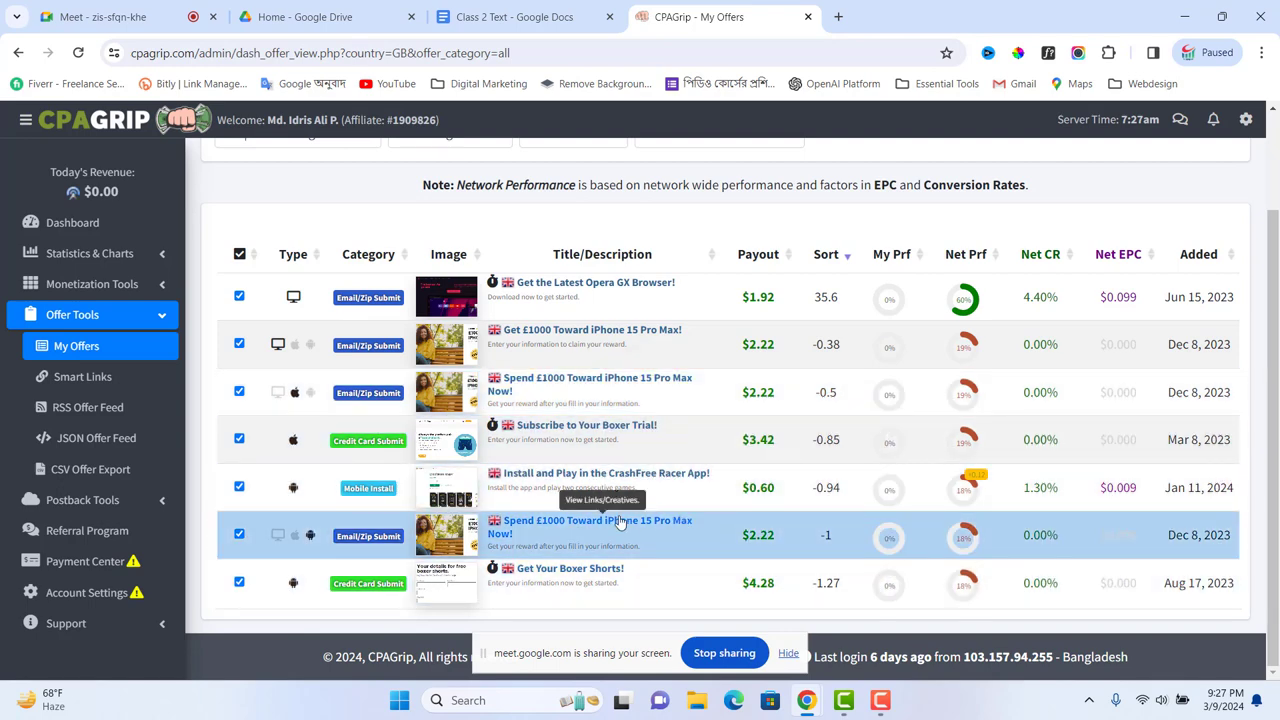
Step: Open the Spend £1000 Toward iPhone 15 Pro Max offer and highlight its title, description and country
click(602, 528)
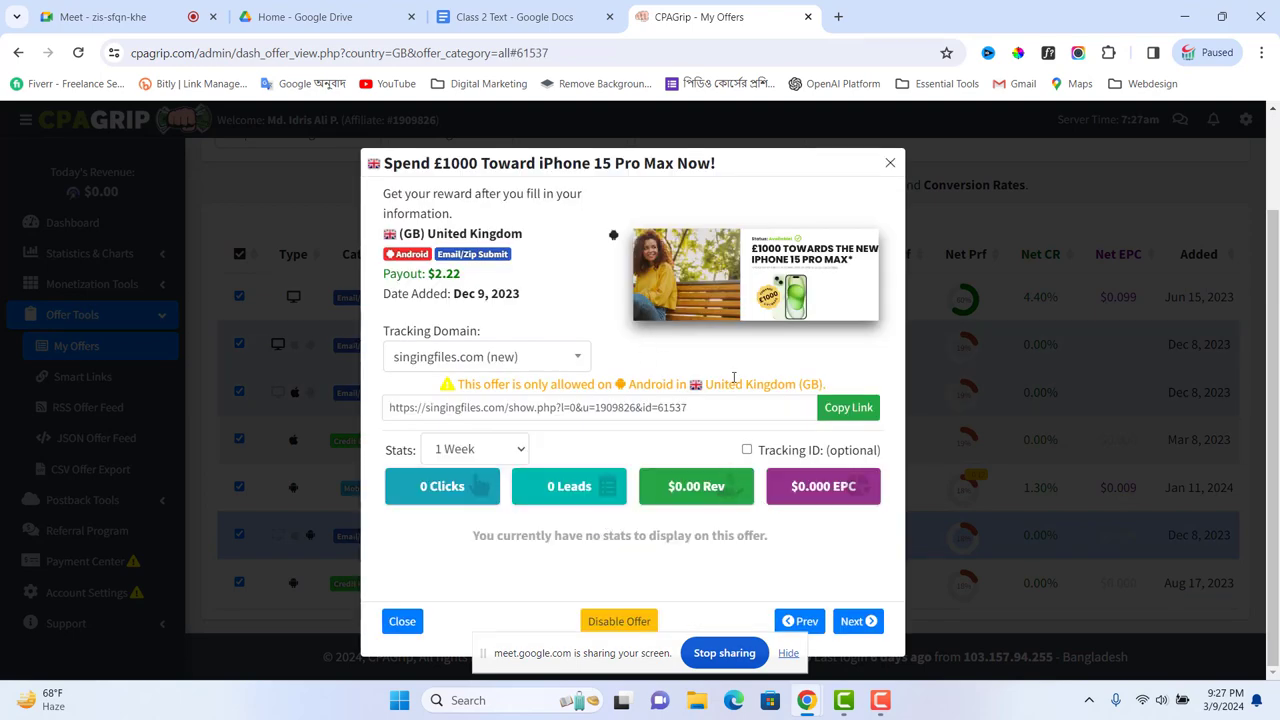
drag(388, 163, 749, 172)
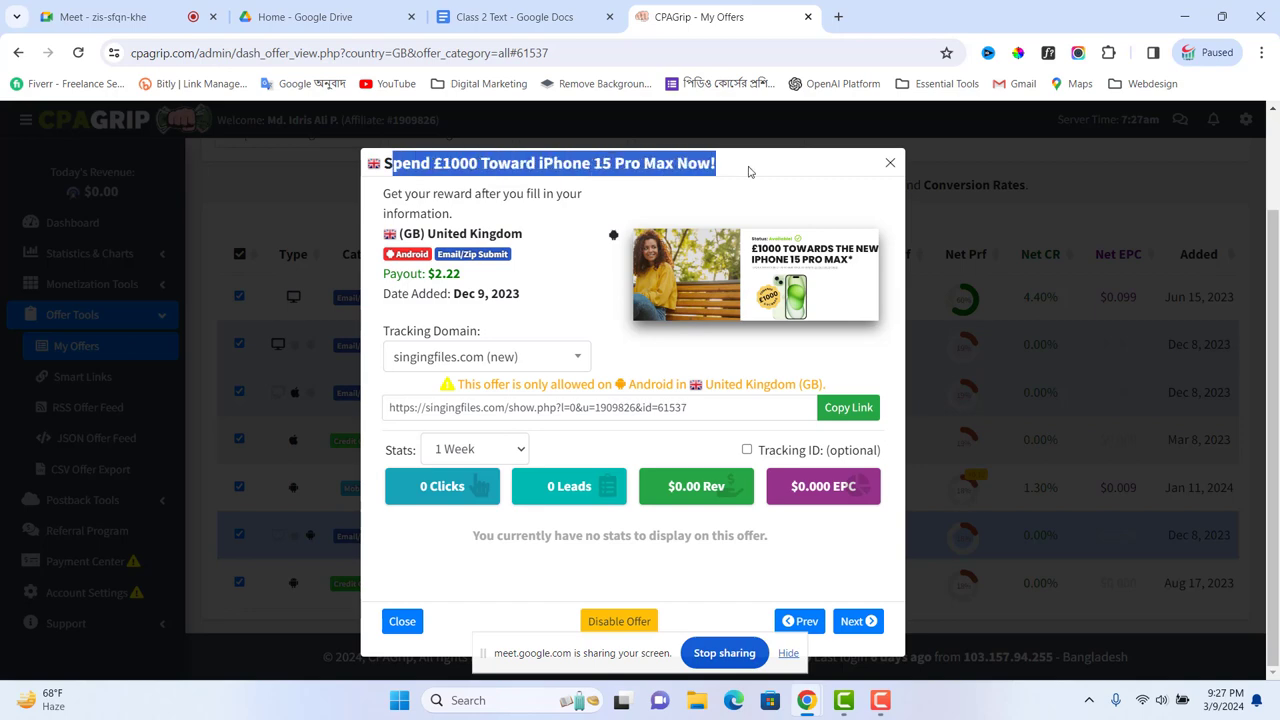
drag(381, 193, 506, 212)
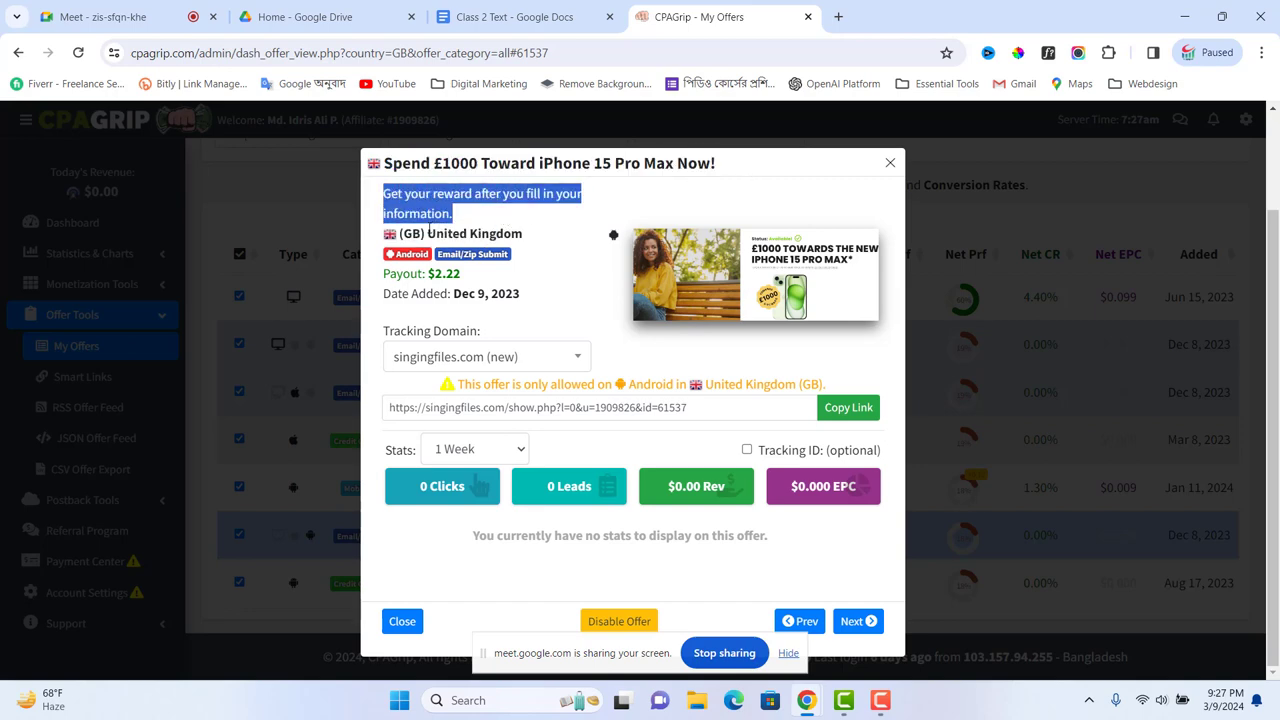
drag(429, 231, 544, 238)
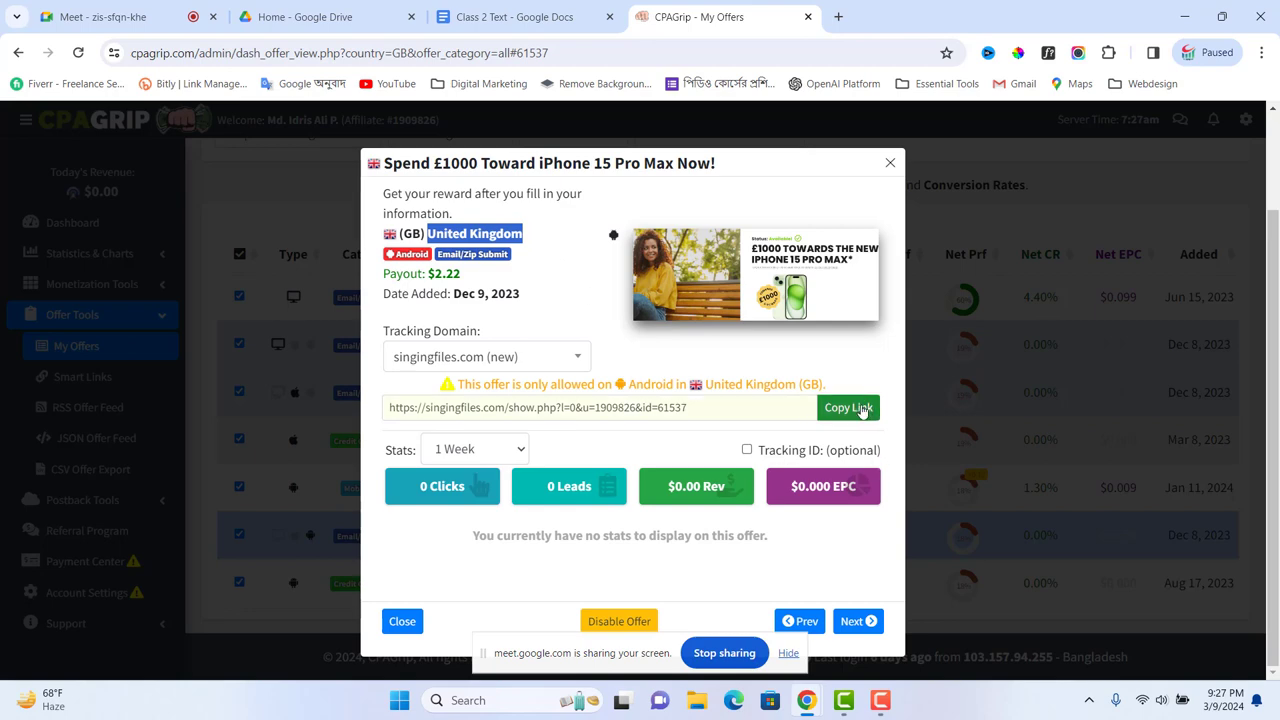
click(528, 700)
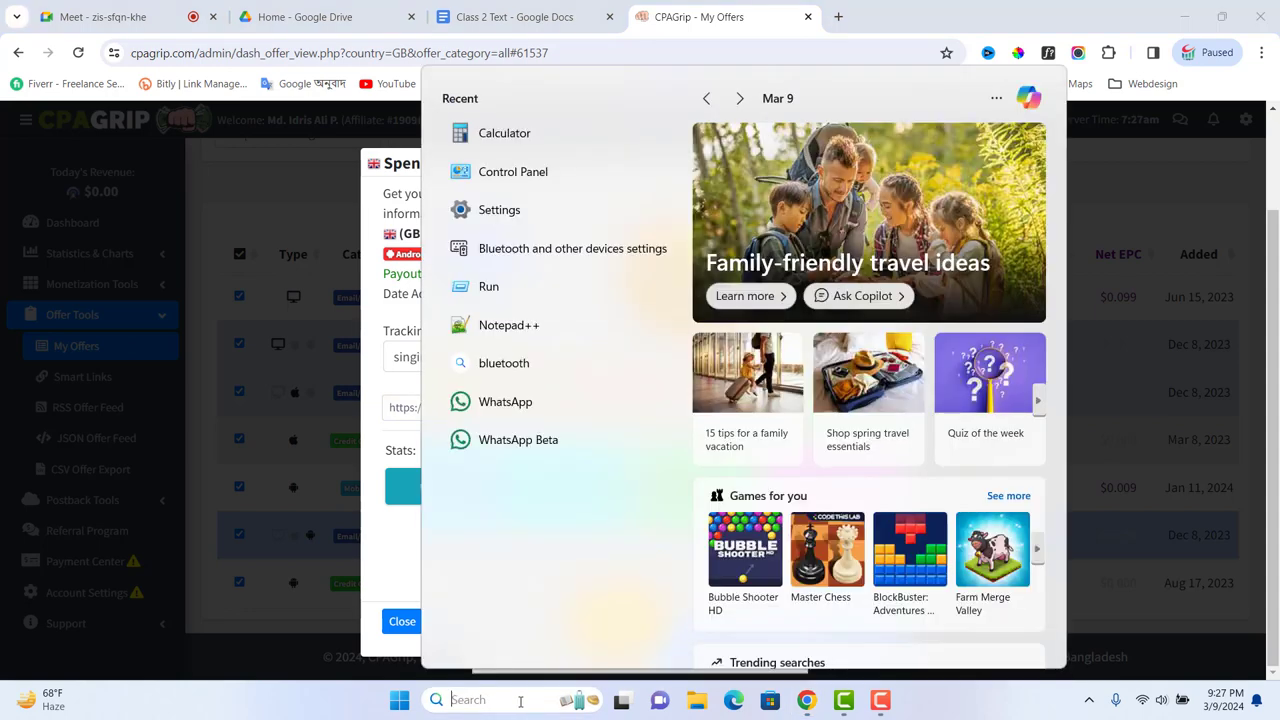
Step: Launch Notepad via search ('not') and open a new blank tab
text(not)
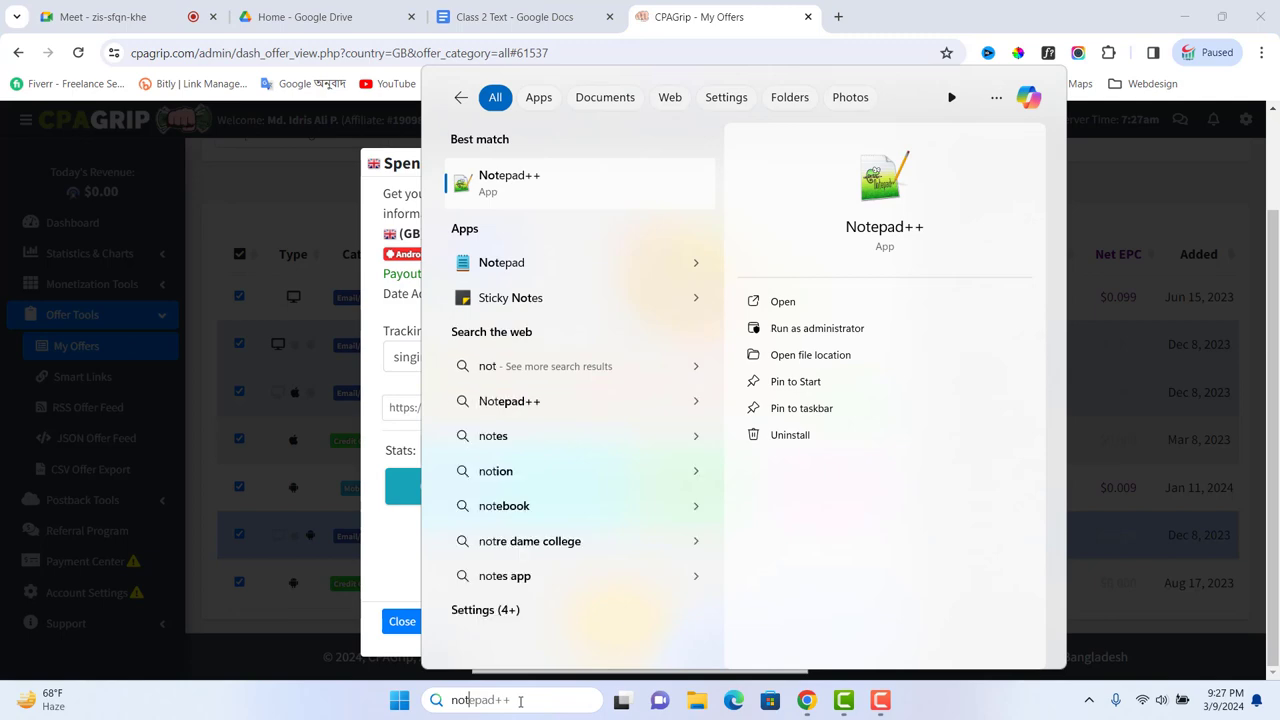
click(498, 264)
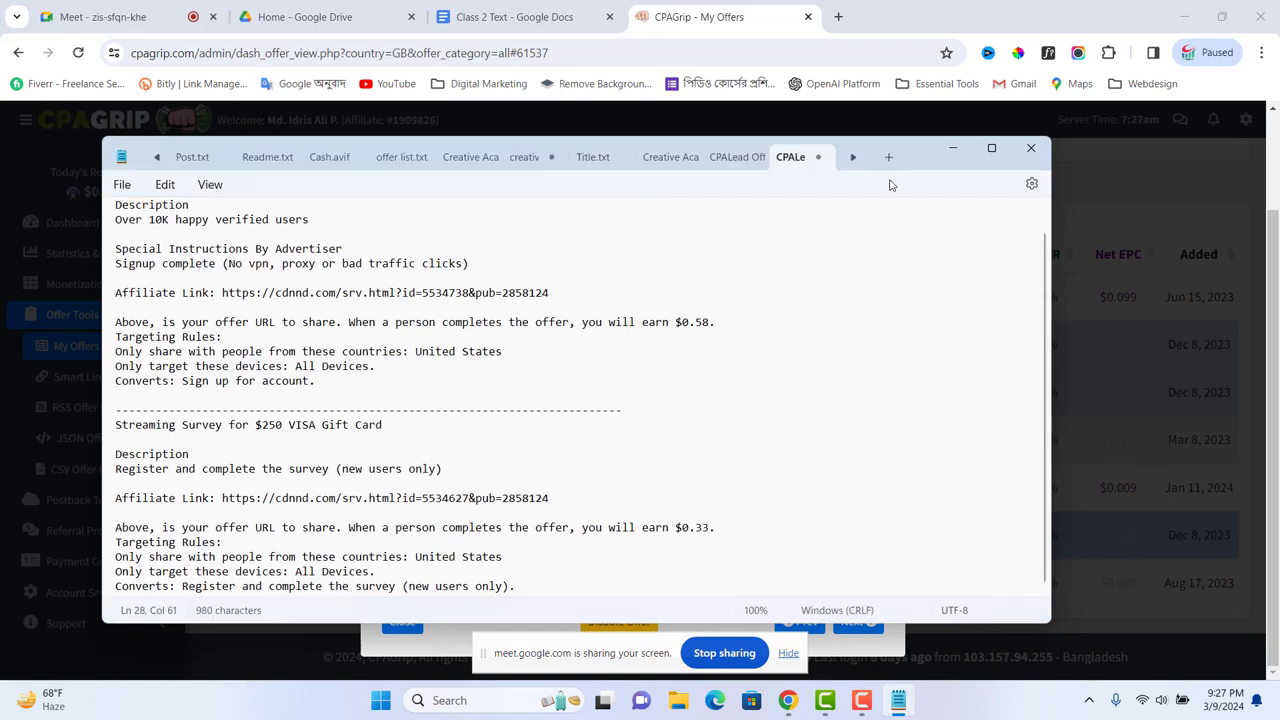
click(890, 158)
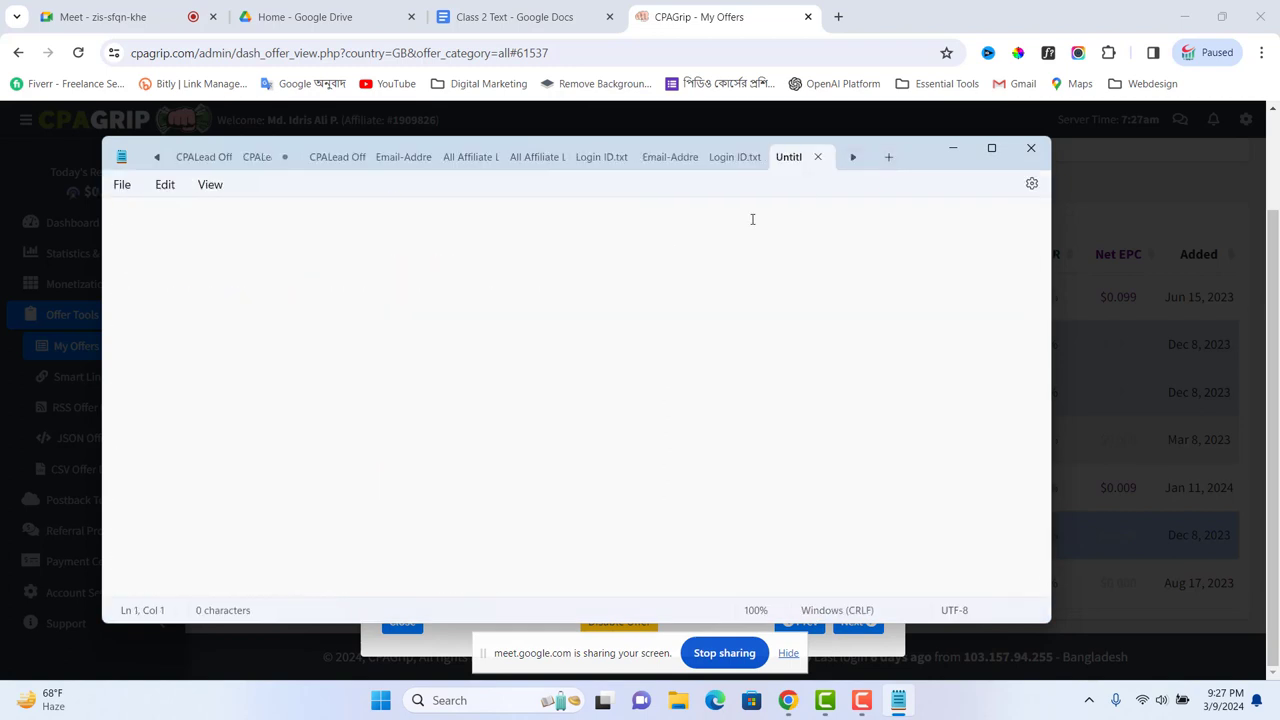
click(788, 702)
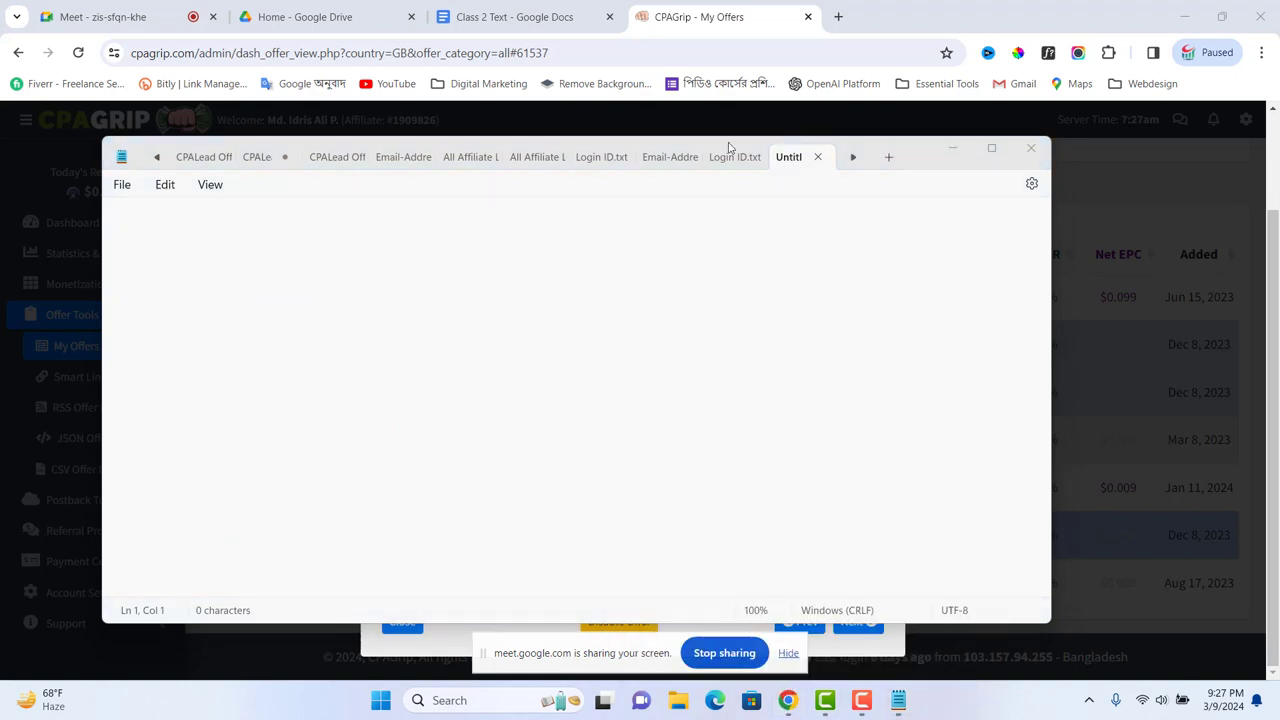
drag(643, 138, 645, 158)
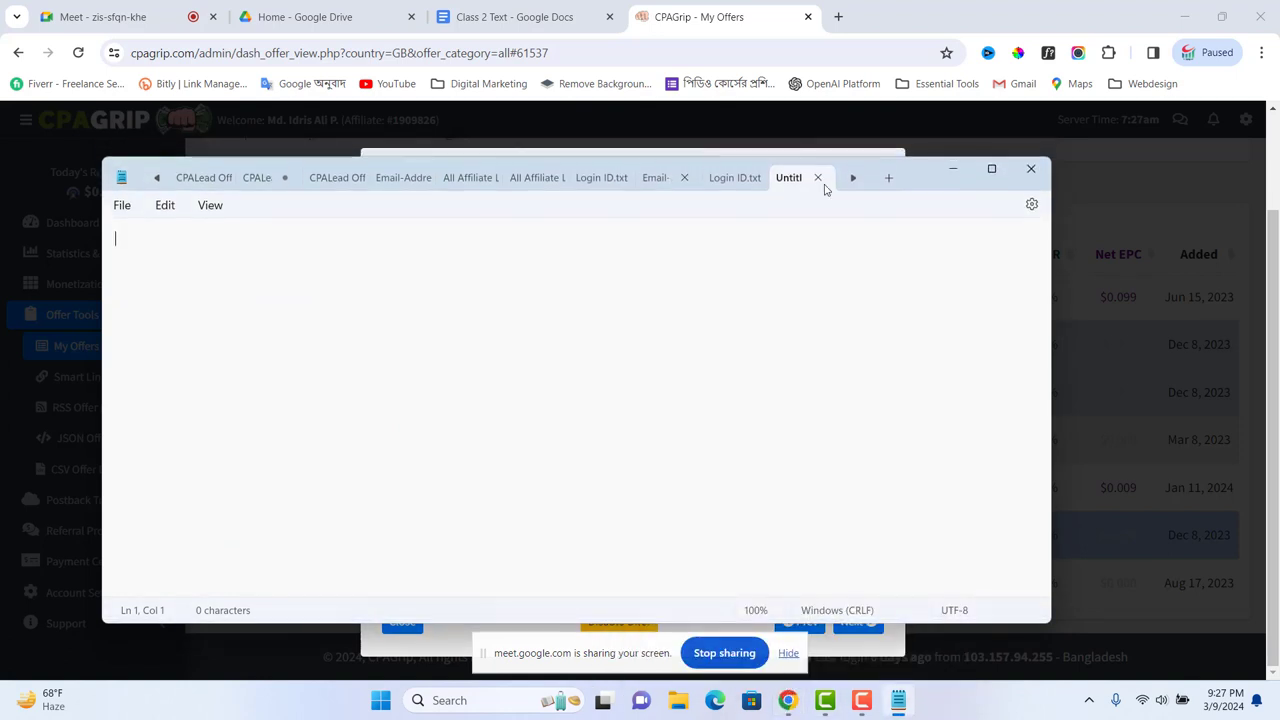
click(953, 175)
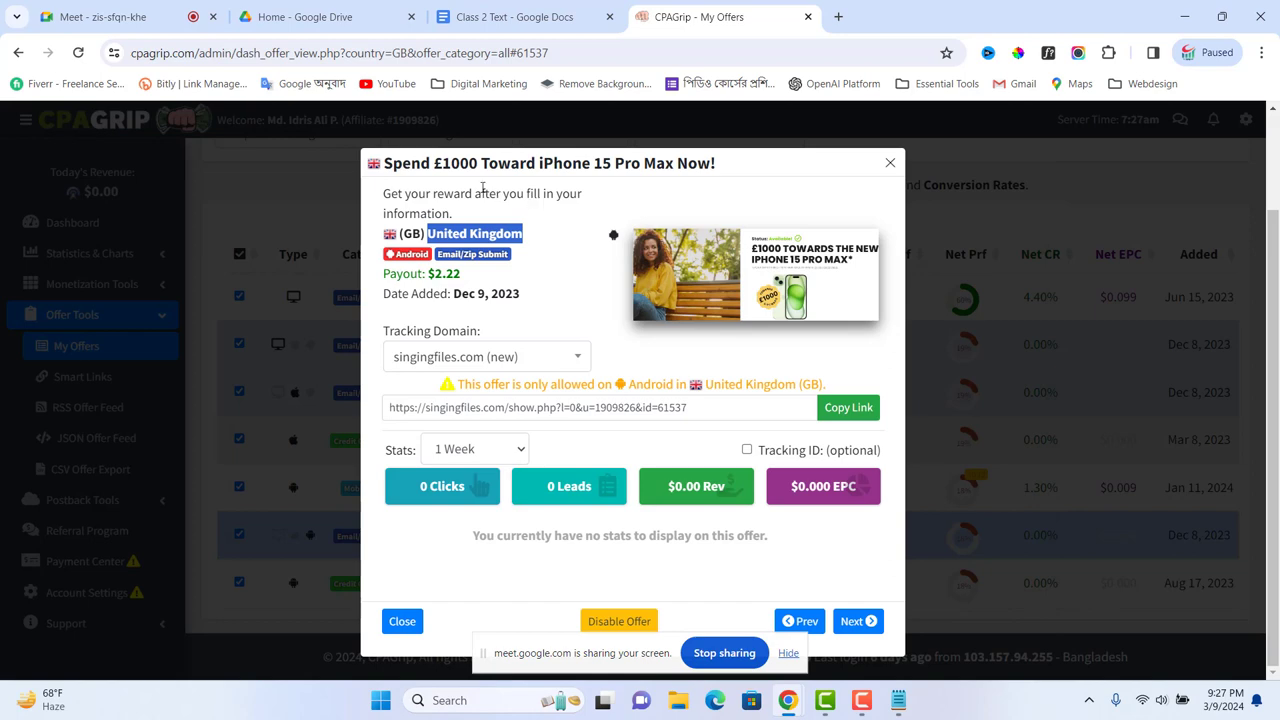
Step: Copy the offer's title and description into the note on separate lines
drag(384, 163, 729, 172)
key(ctrl+c)
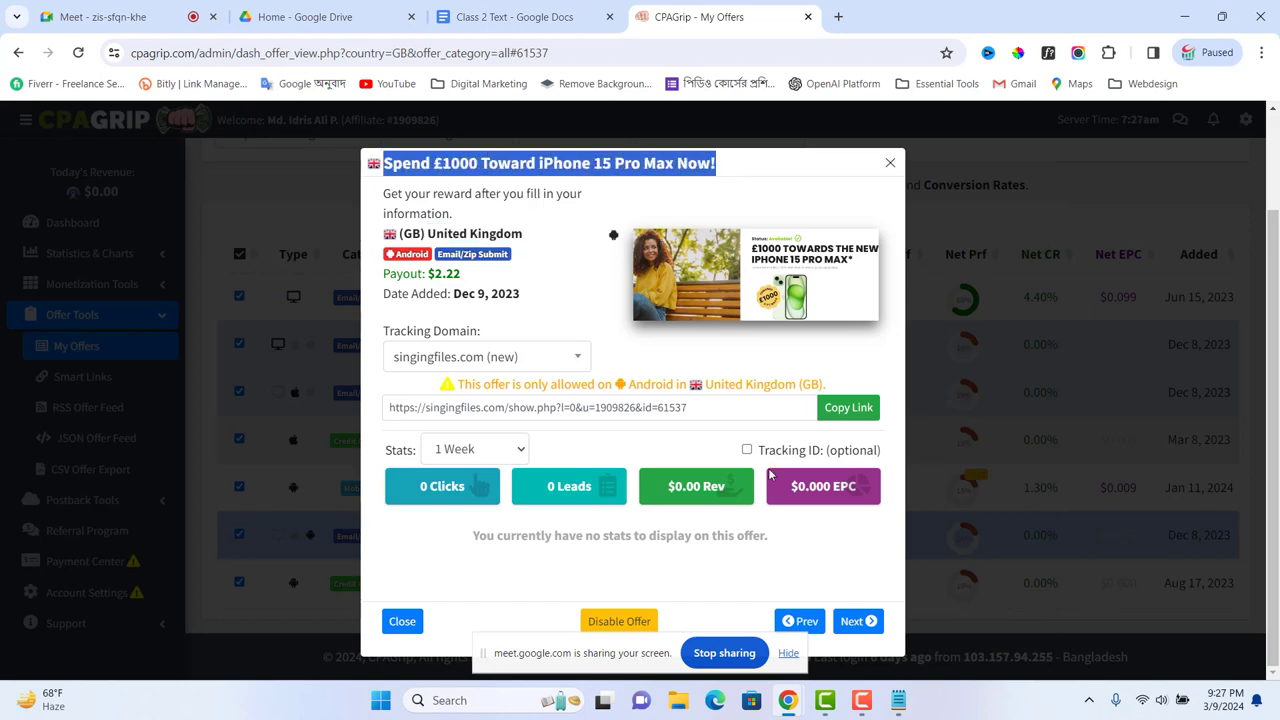
click(898, 700)
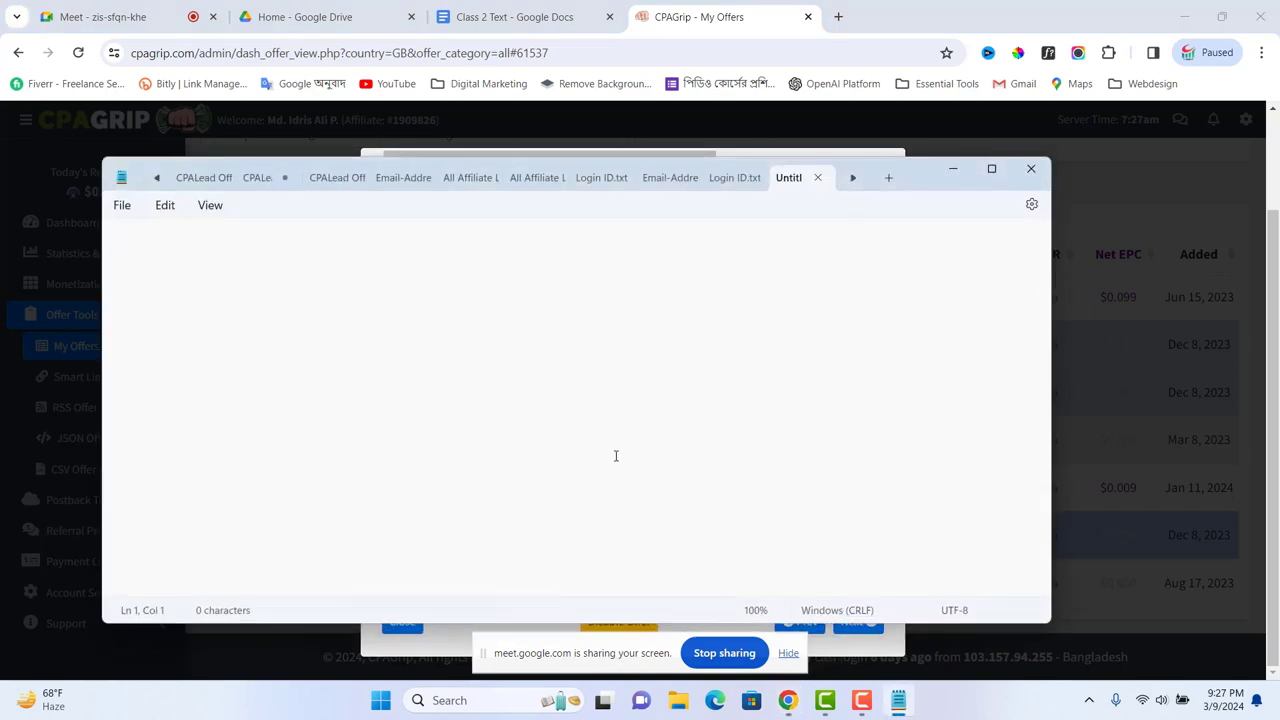
key(ctrl+v)
key(Return)
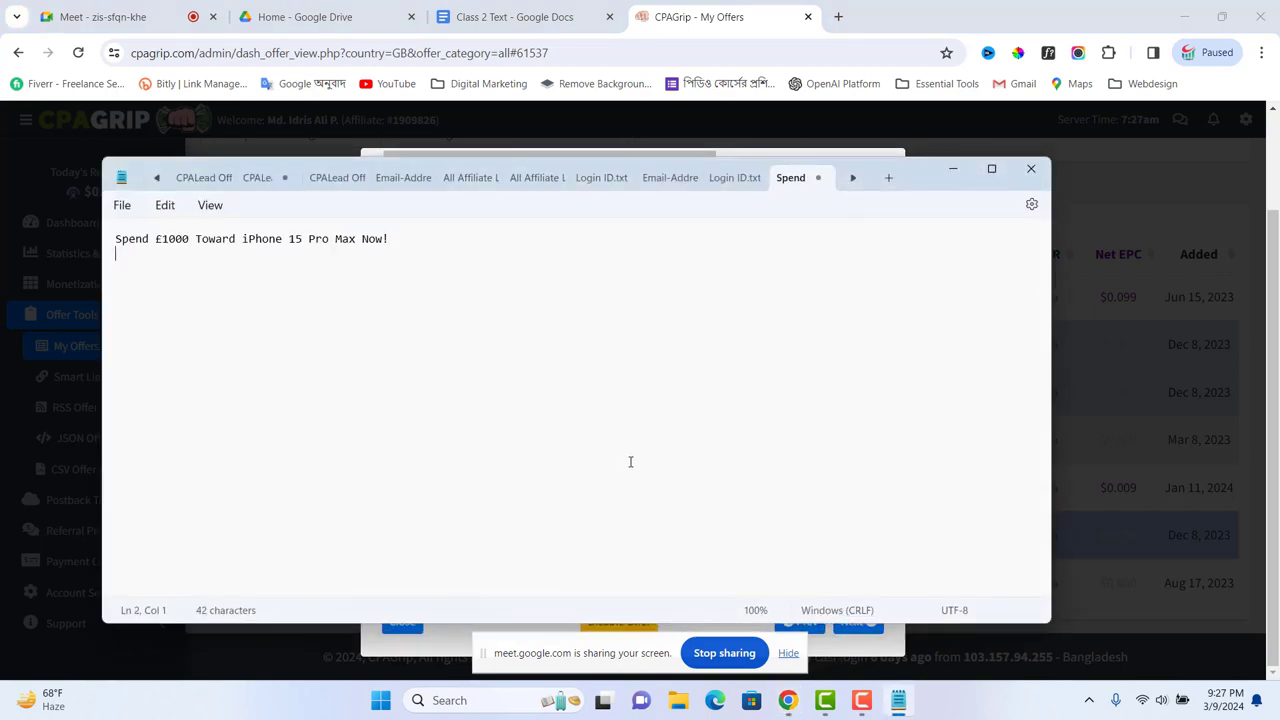
click(952, 170)
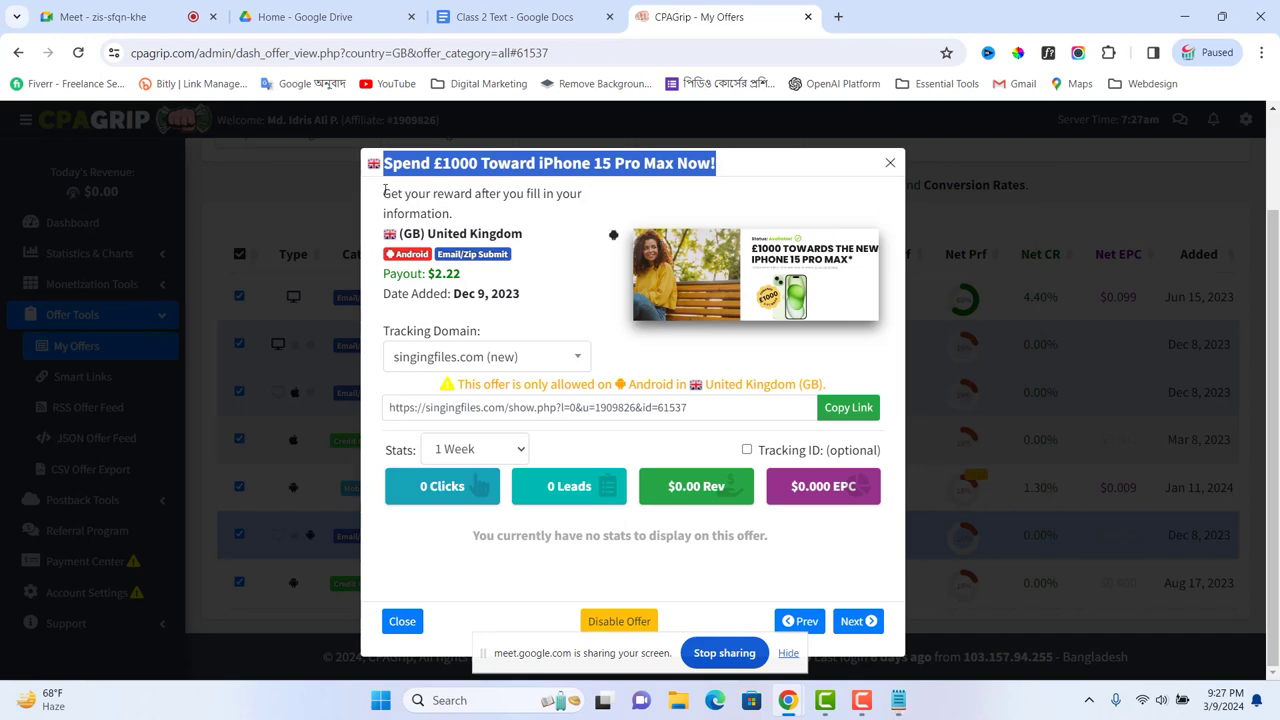
drag(385, 190, 469, 220)
key(ctrl+c)
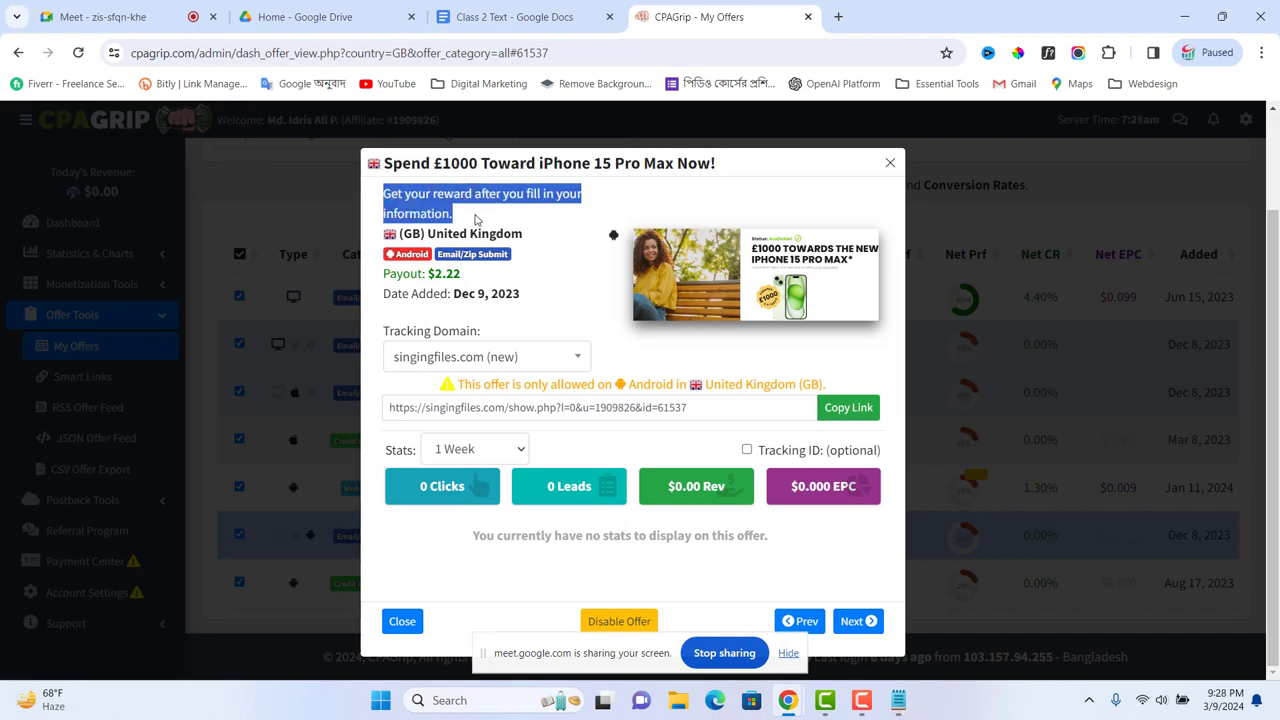
click(898, 700)
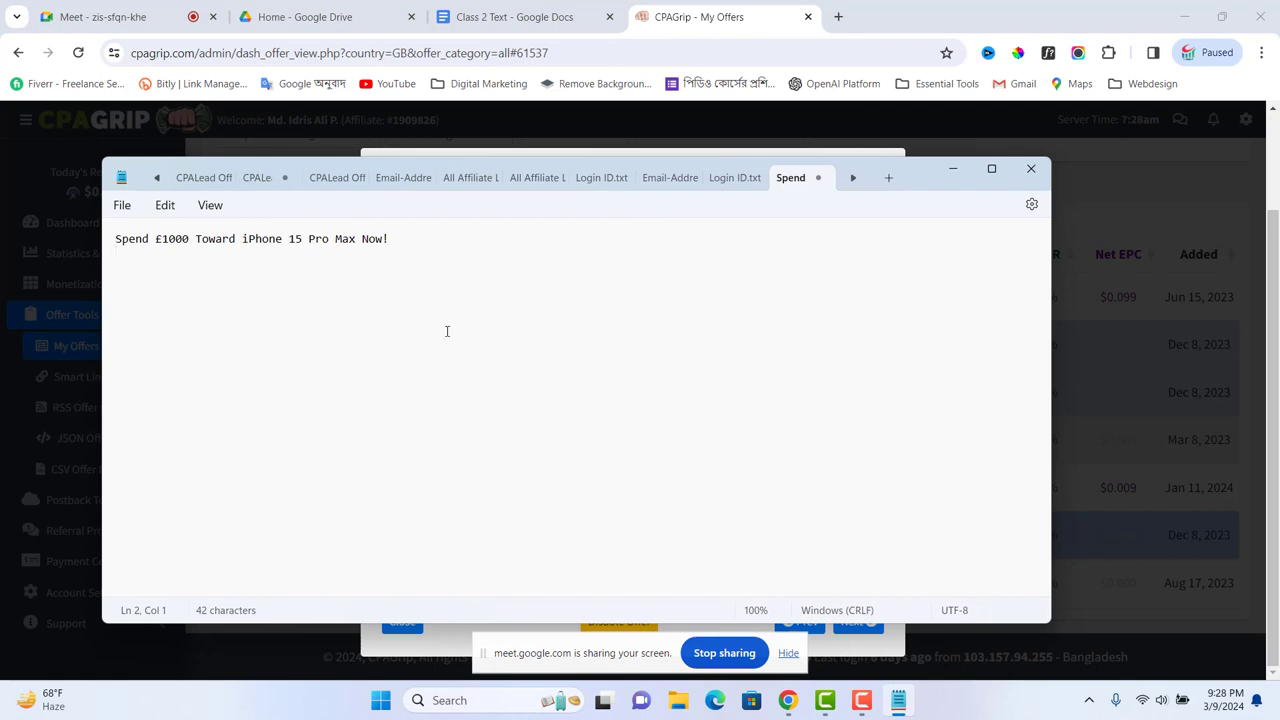
key(ctrl+v)
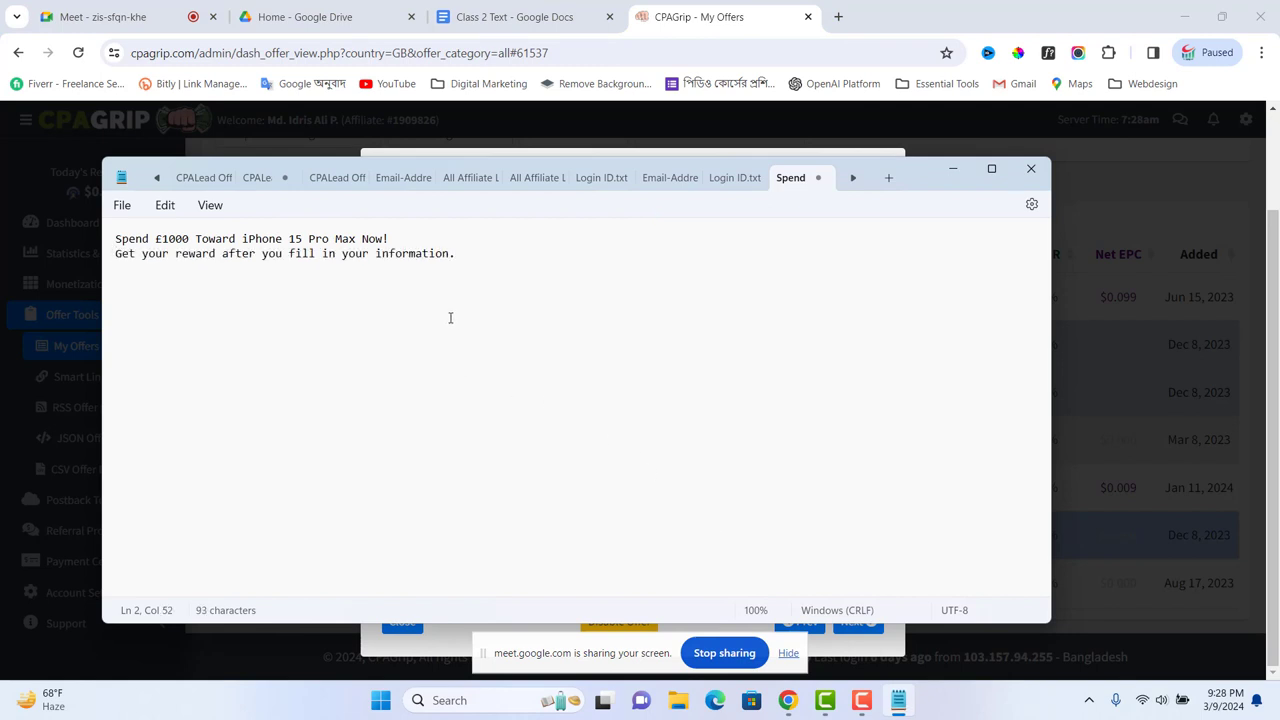
key(Return)
key(Return)
Step: Copy the offer's tracking link and paste it into the note below the description
click(788, 700)
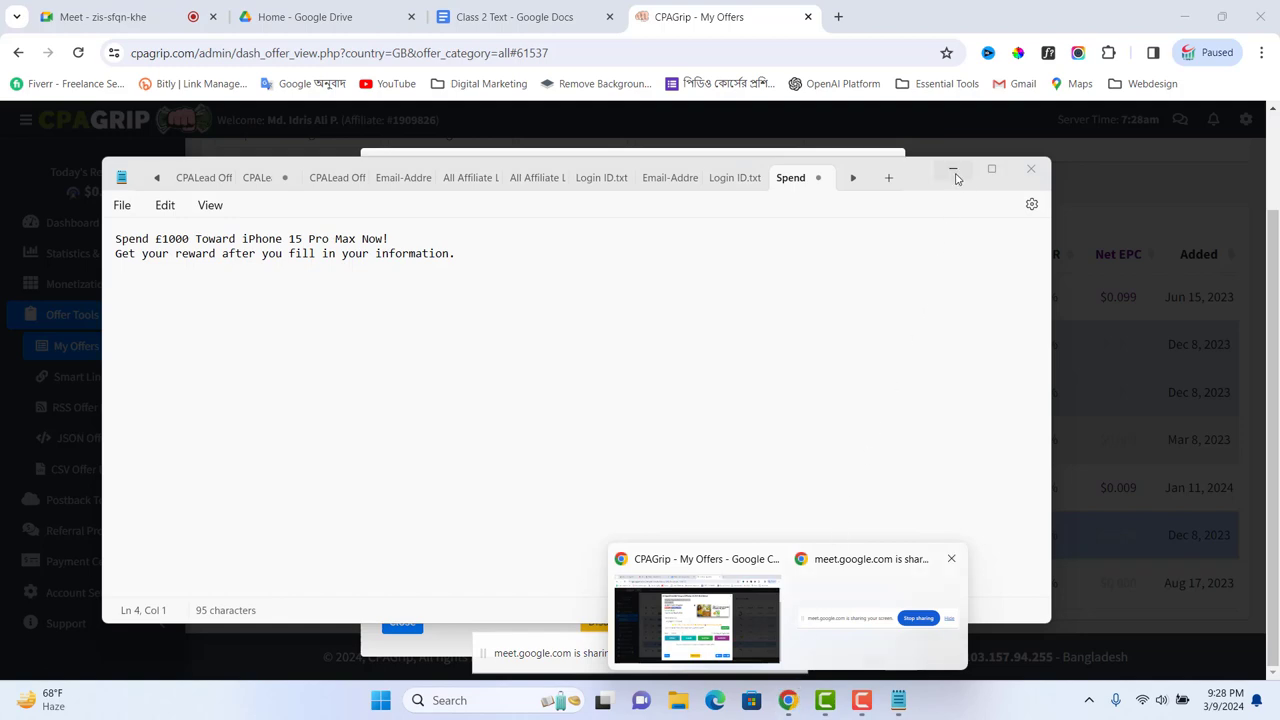
click(955, 170)
click(848, 408)
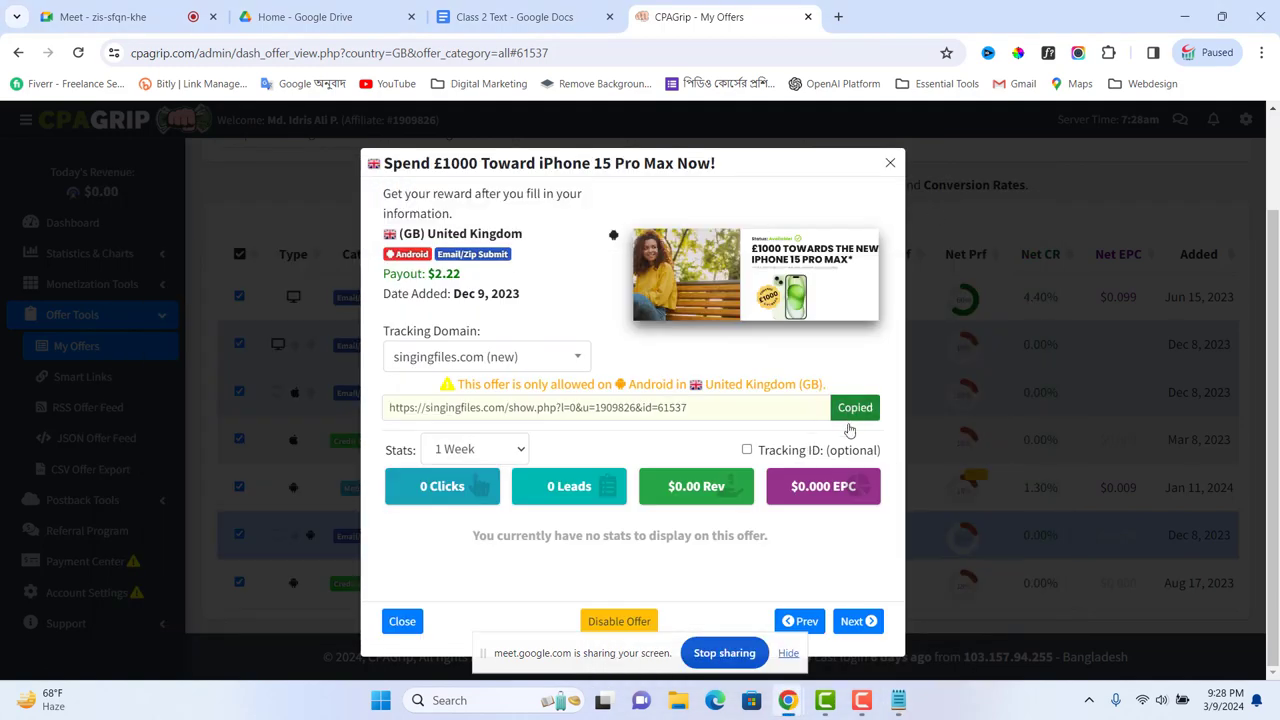
click(898, 700)
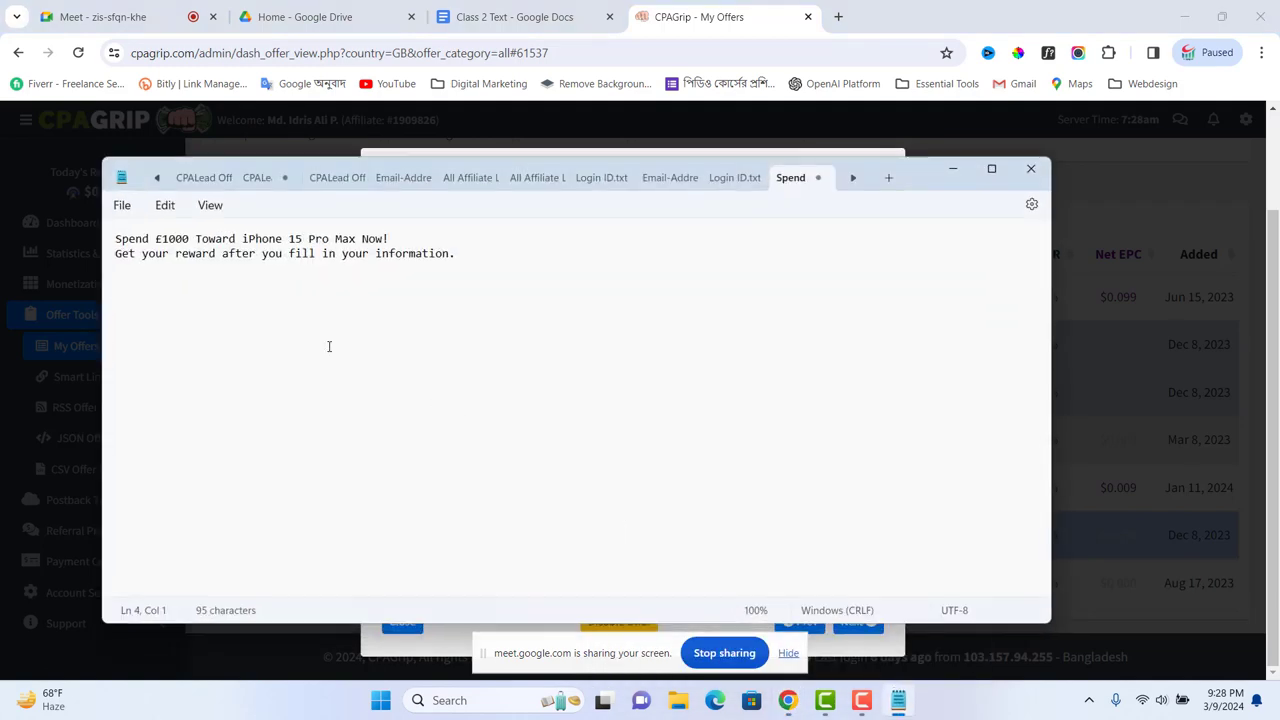
text(https://singingfiles.com/show.php?l=0&u=1909826&id=61537)
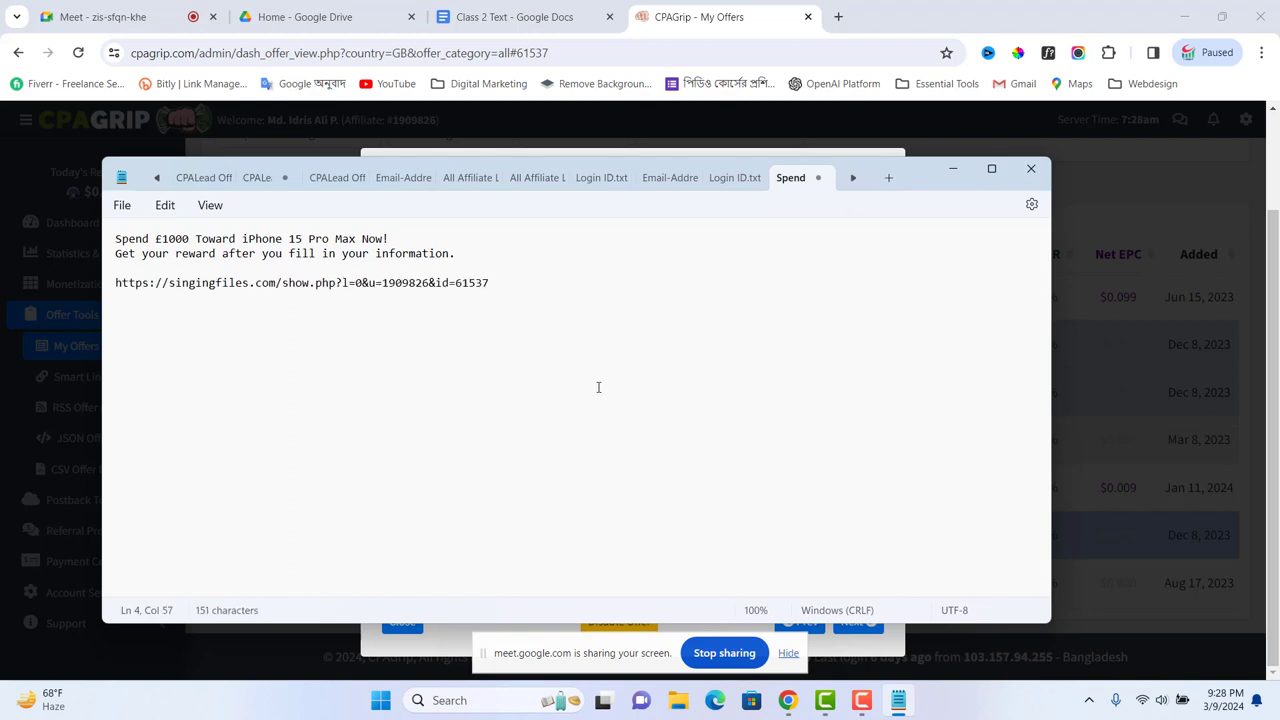
click(951, 172)
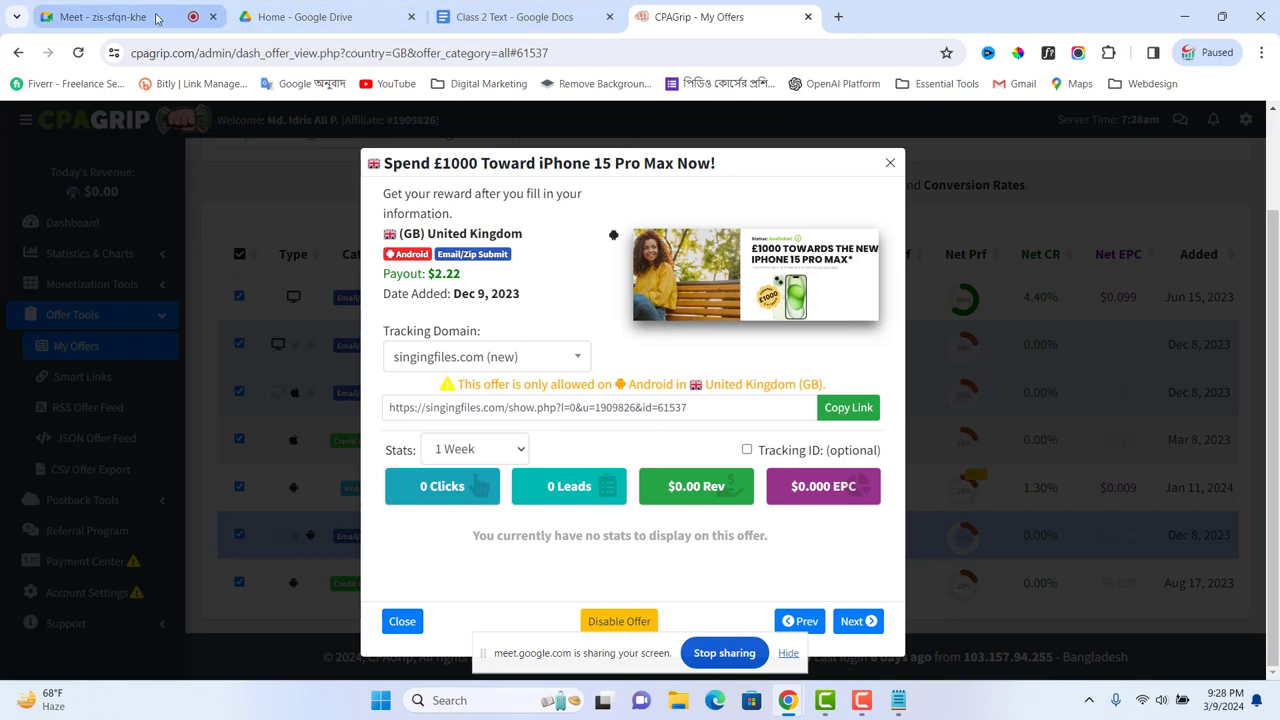
Step: Dismiss the call-limit notice, admit the waiting participant in Google Meet, and return to CPAGrip
click(110, 17)
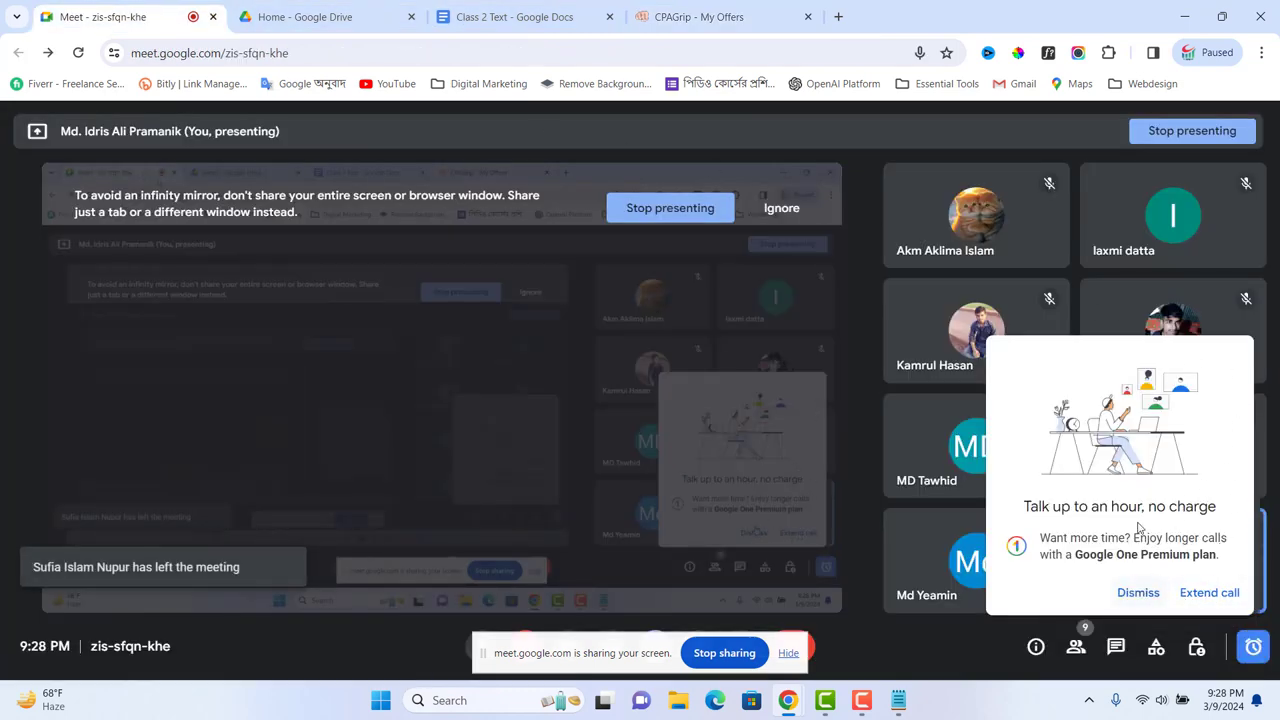
click(1136, 592)
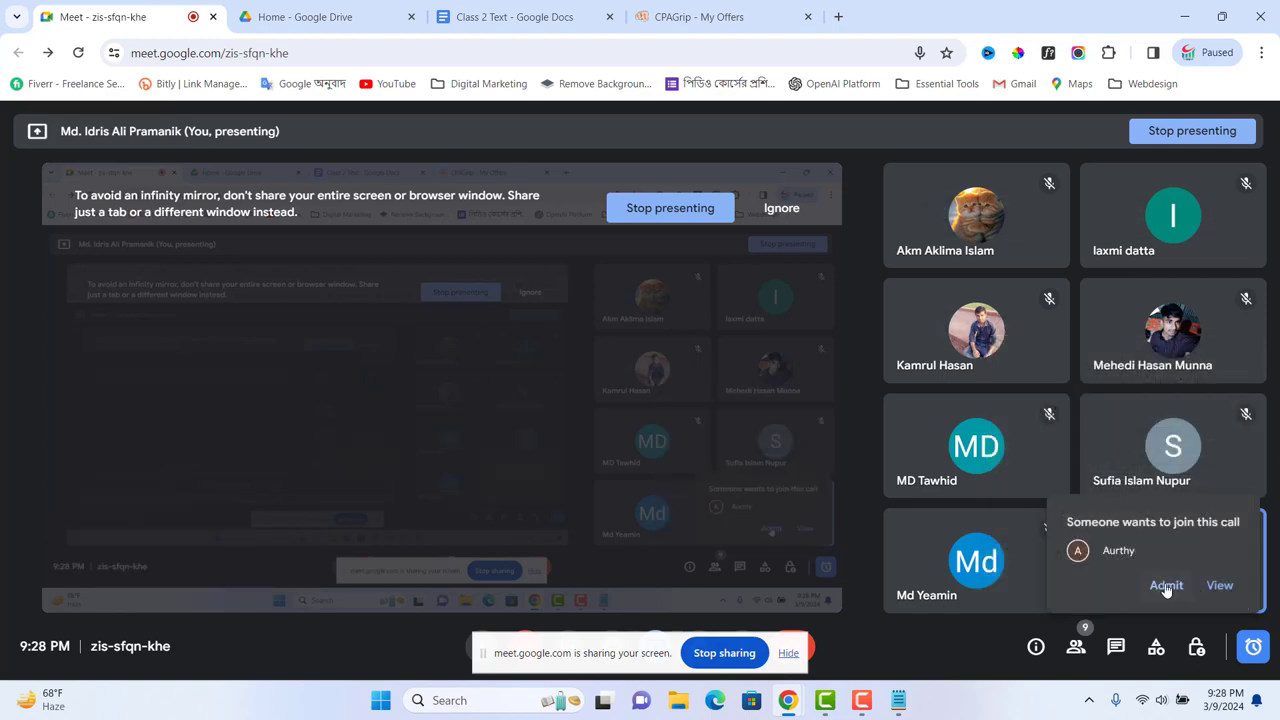
click(1166, 585)
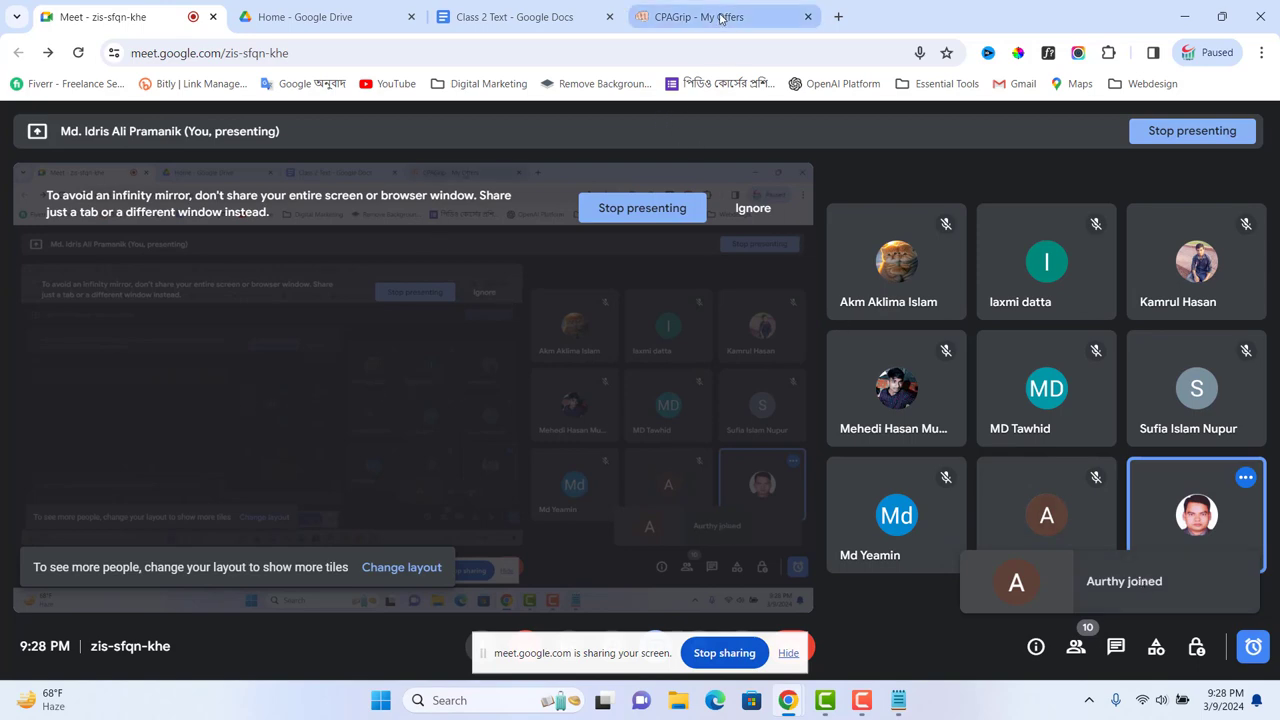
click(679, 18)
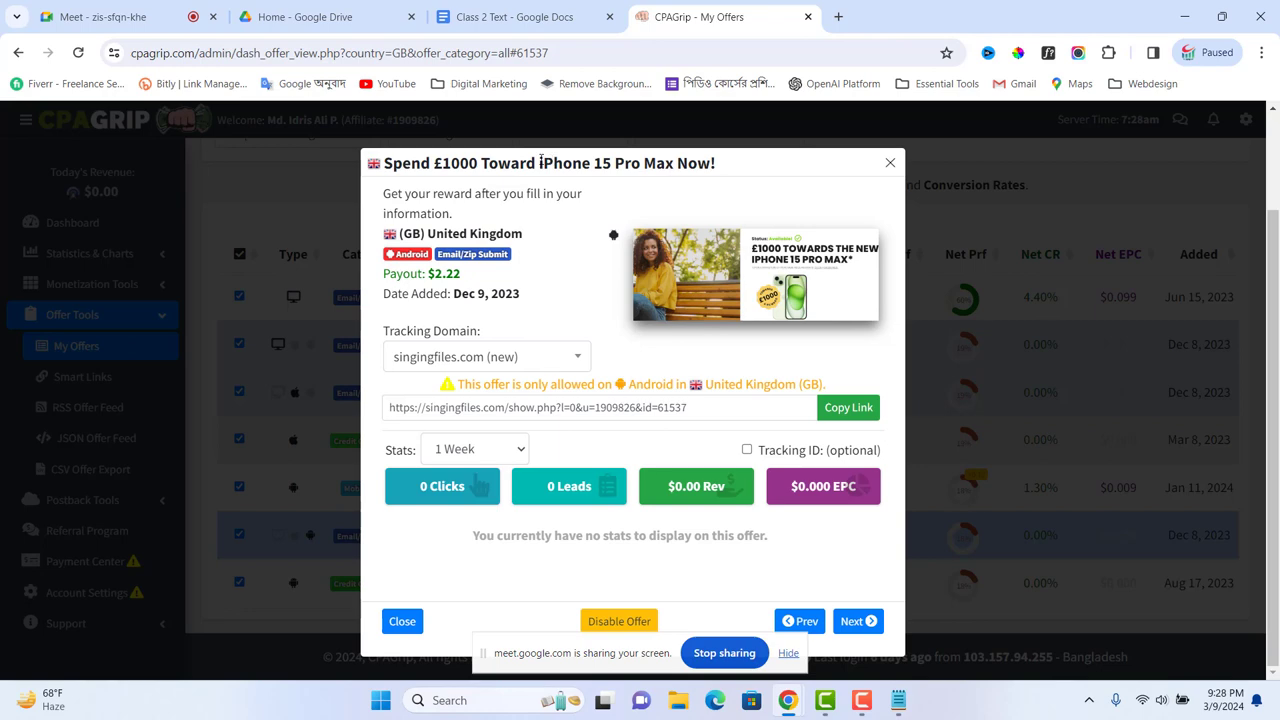
Step: Select 'iPhone 15 Pro Max' in the offer title, briefly visit Keyword Tool, go back, and open a new tab
drag(541, 162, 674, 161)
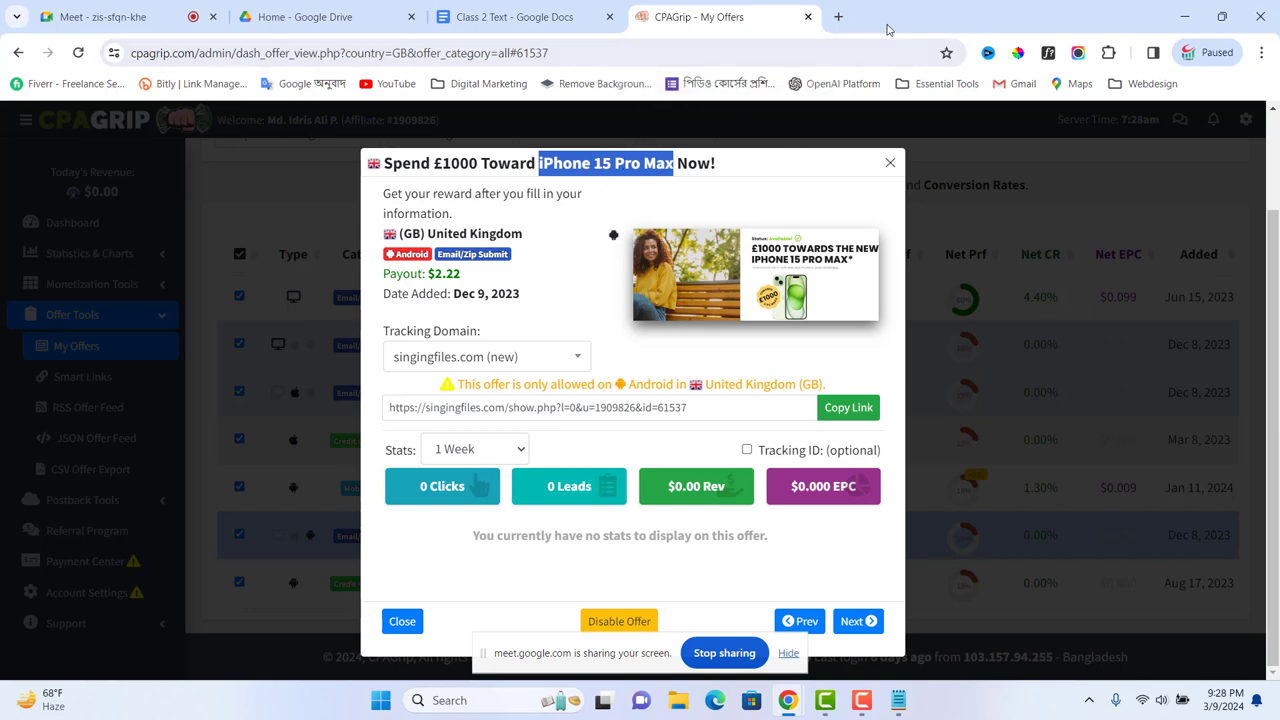
click(488, 84)
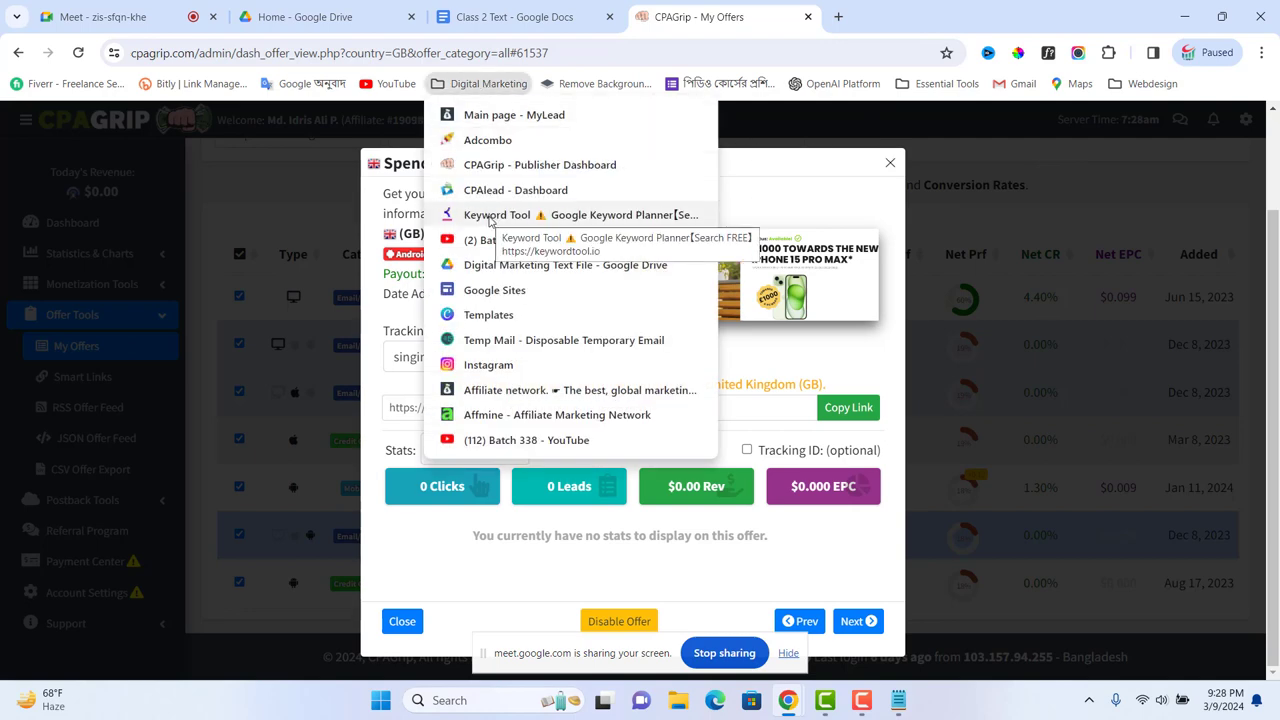
click(490, 216)
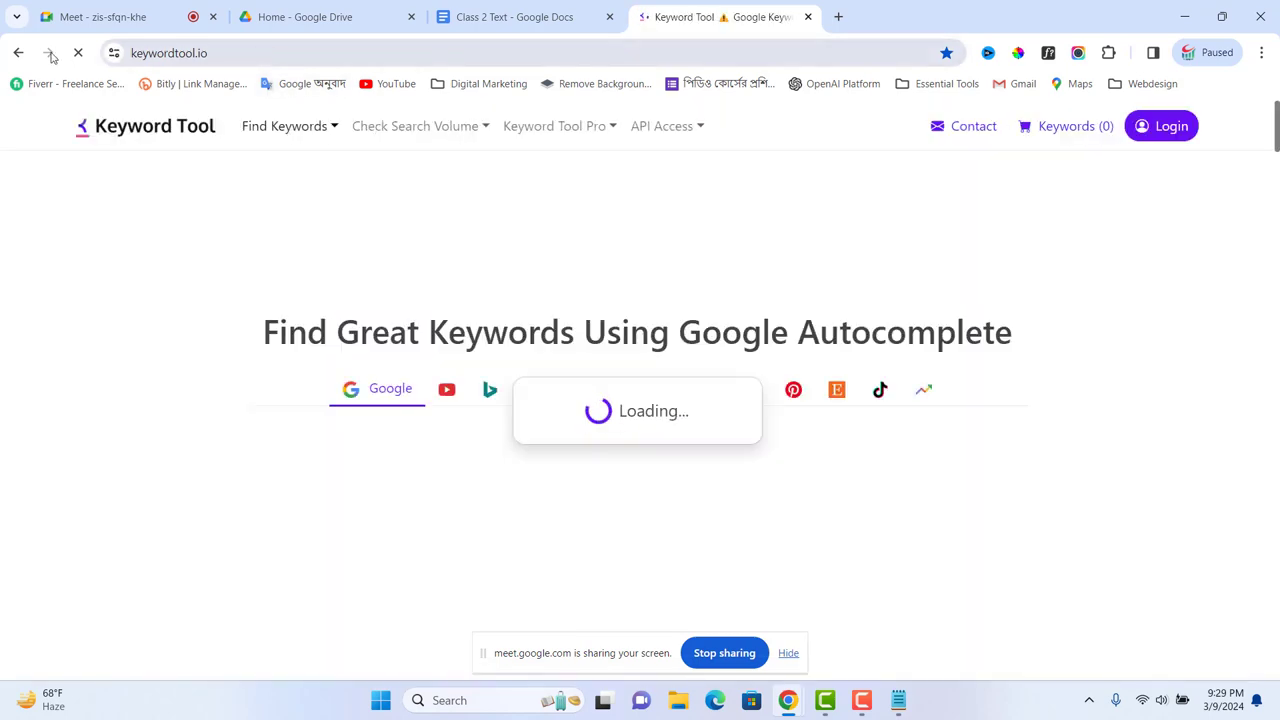
click(18, 54)
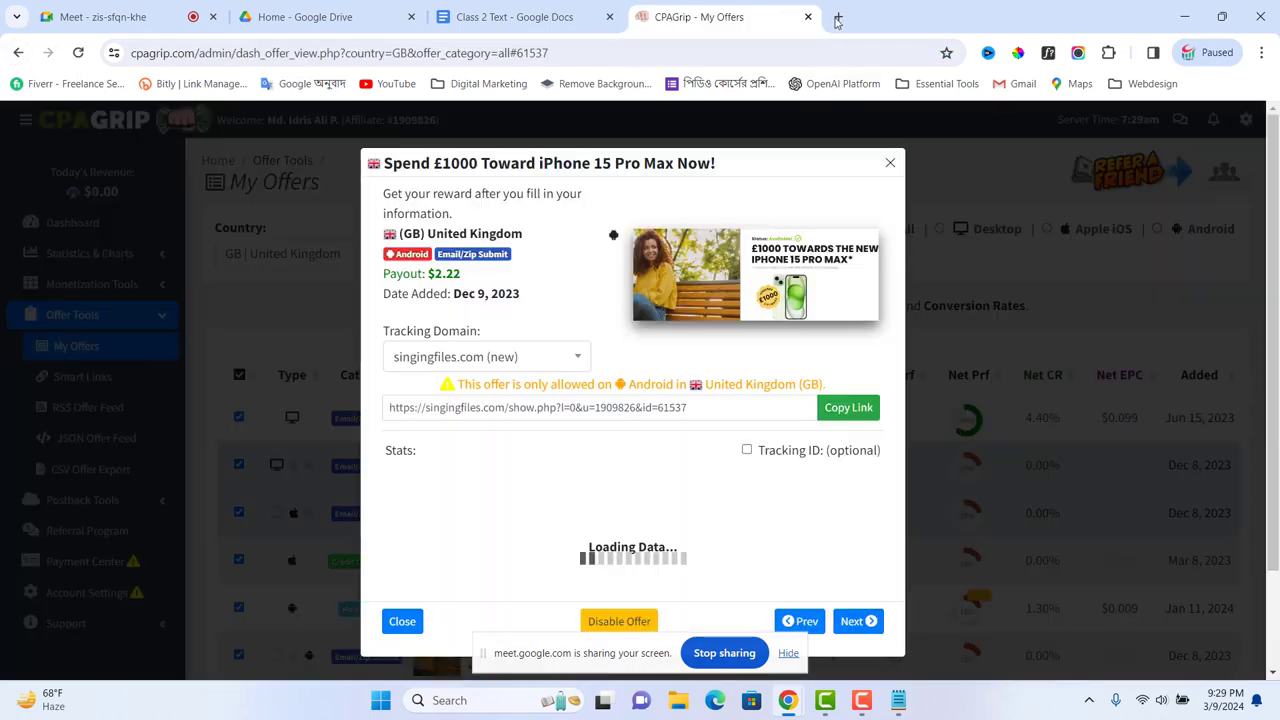
click(838, 18)
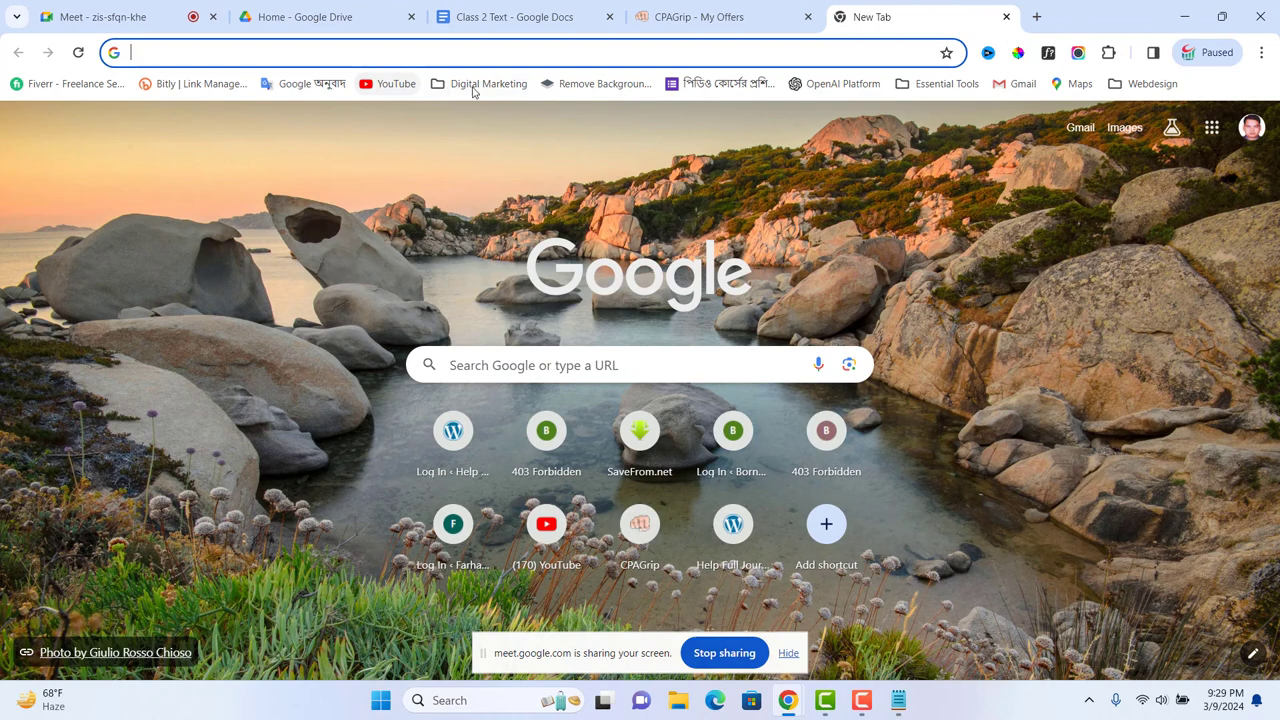
Step: Load Keyword Tool from the Digital Marketing bookmarks in the new tab and select its URL
click(473, 88)
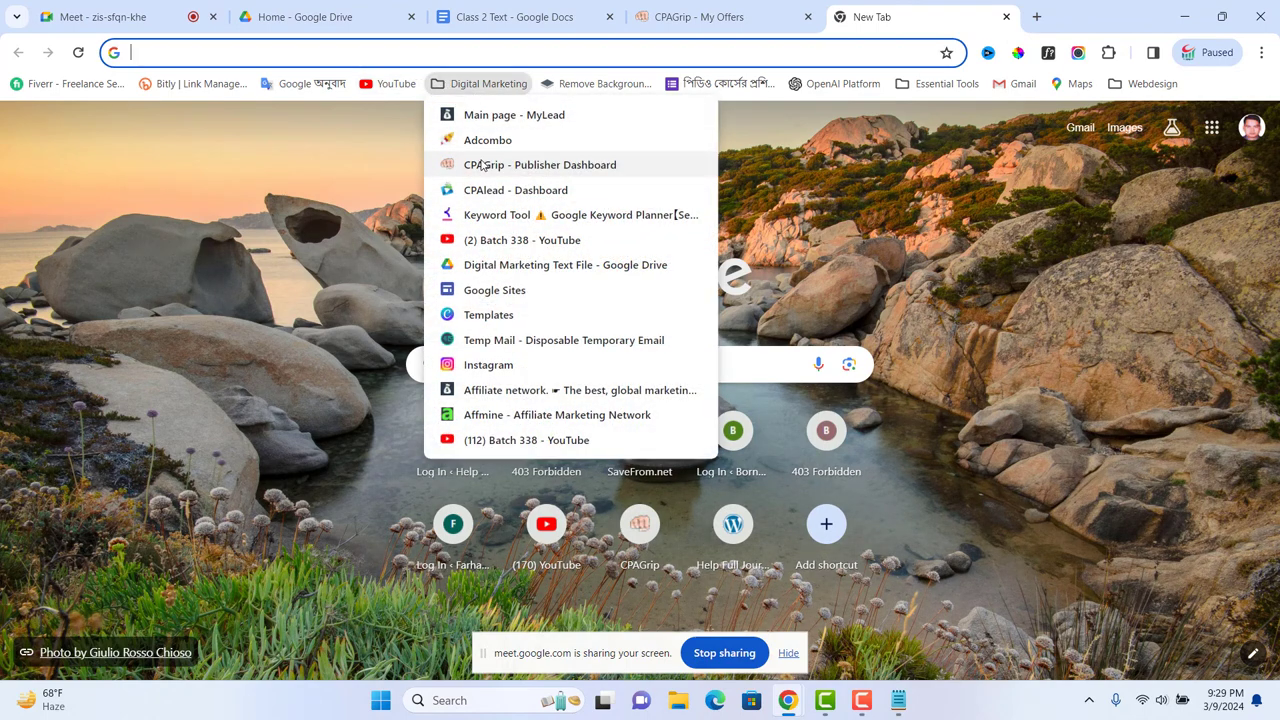
click(503, 221)
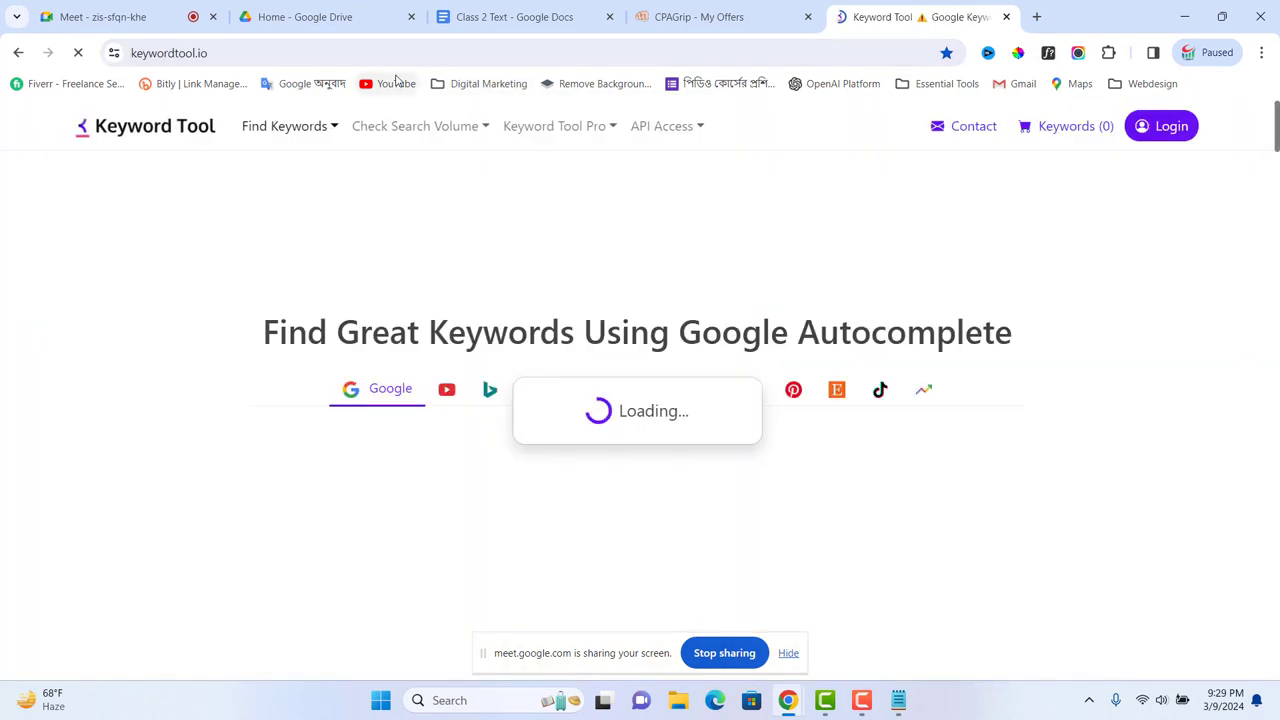
click(327, 59)
key(ctrl+c)
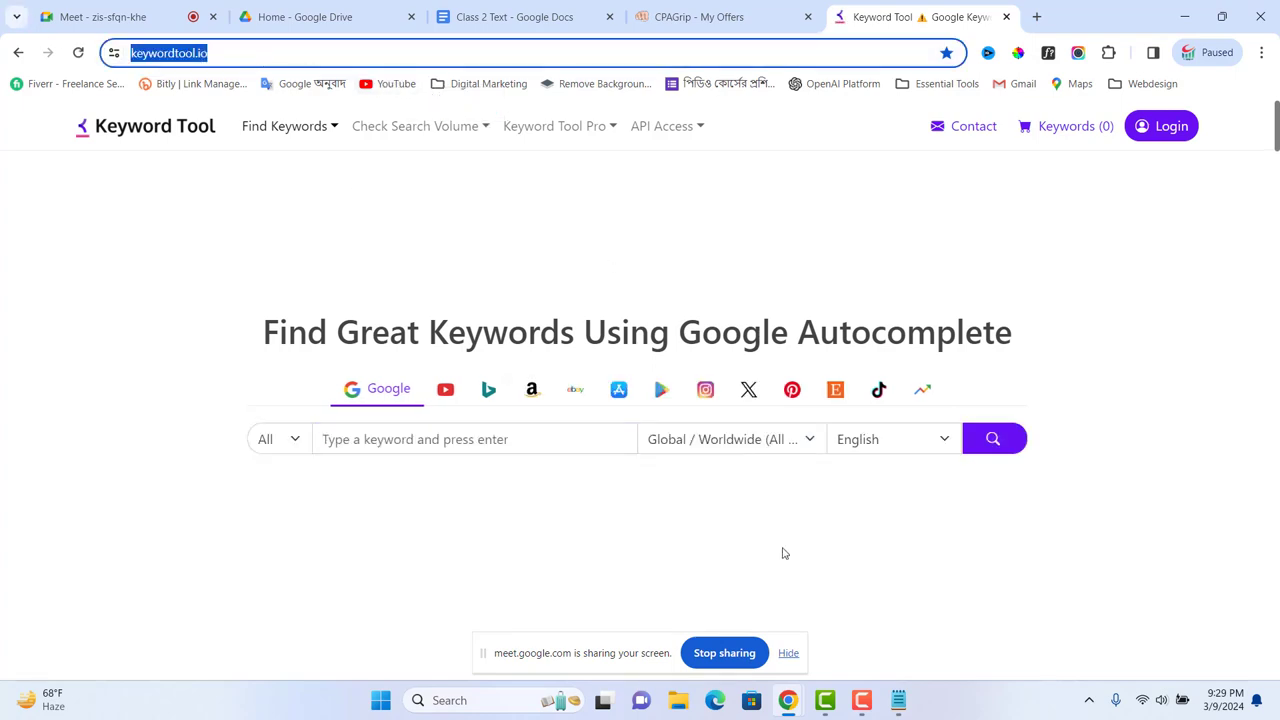
click(515, 697)
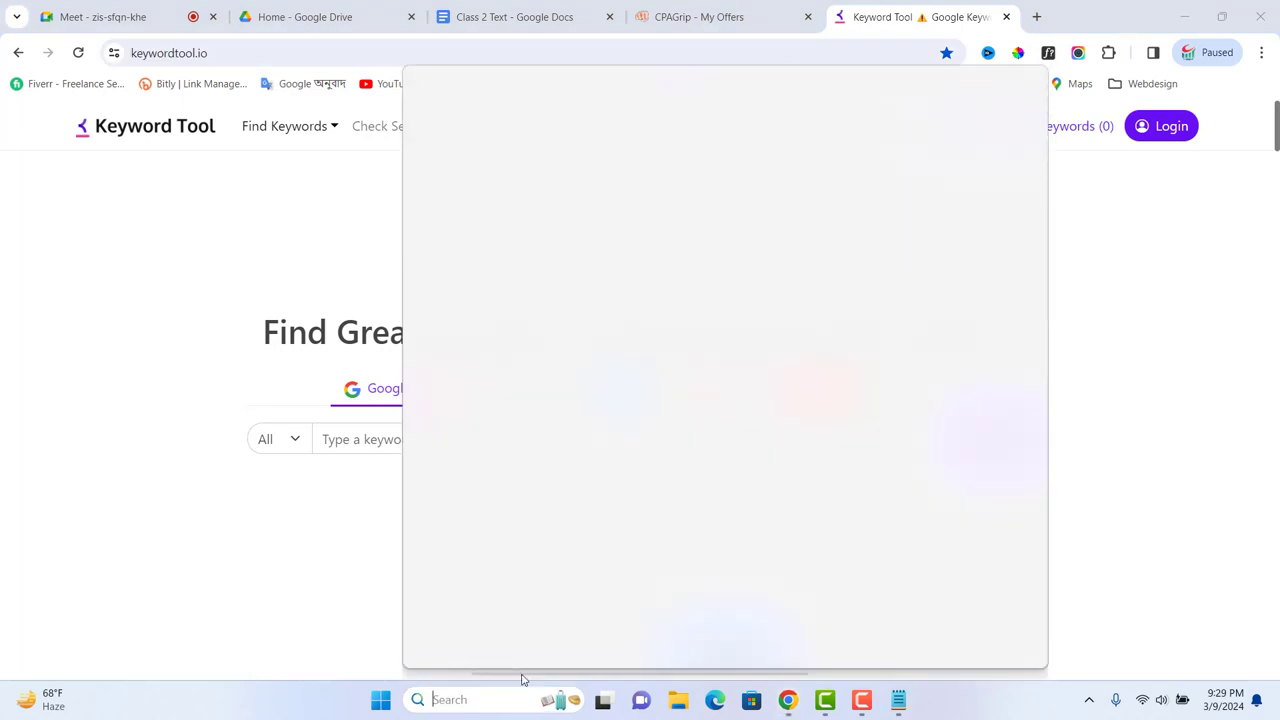
click(514, 446)
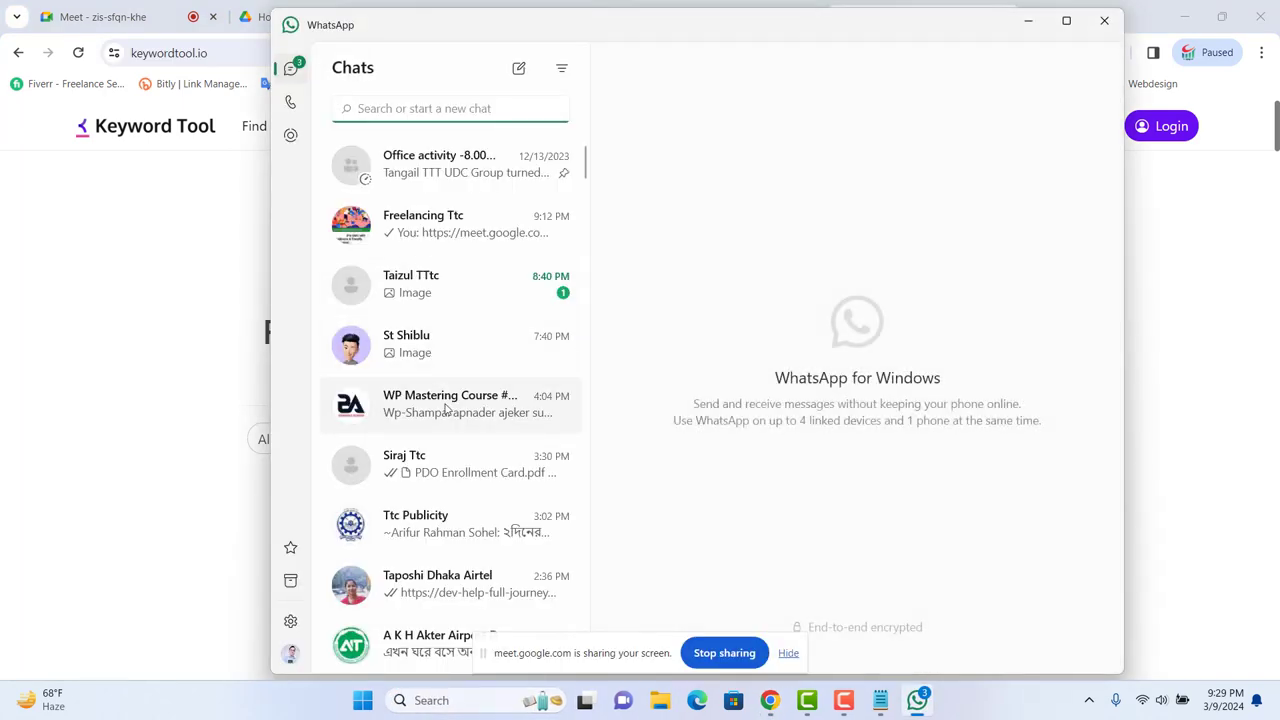
click(449, 238)
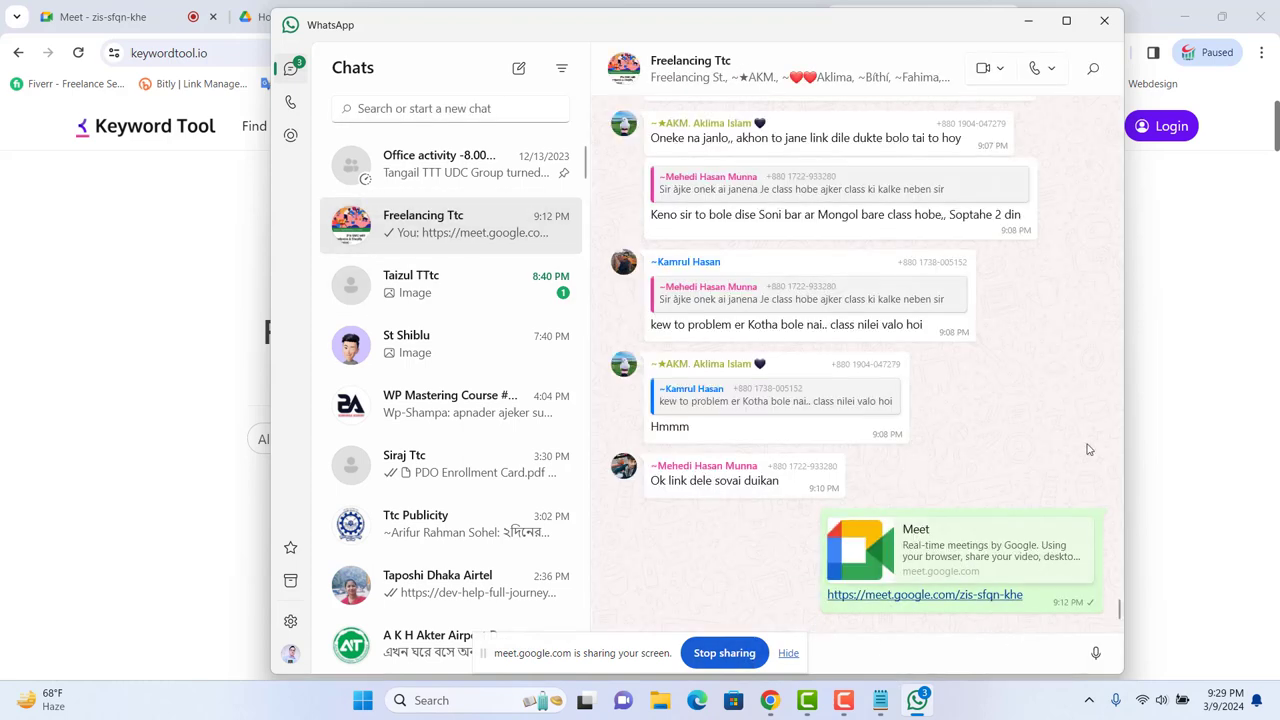
drag(950, 40, 1128, 48)
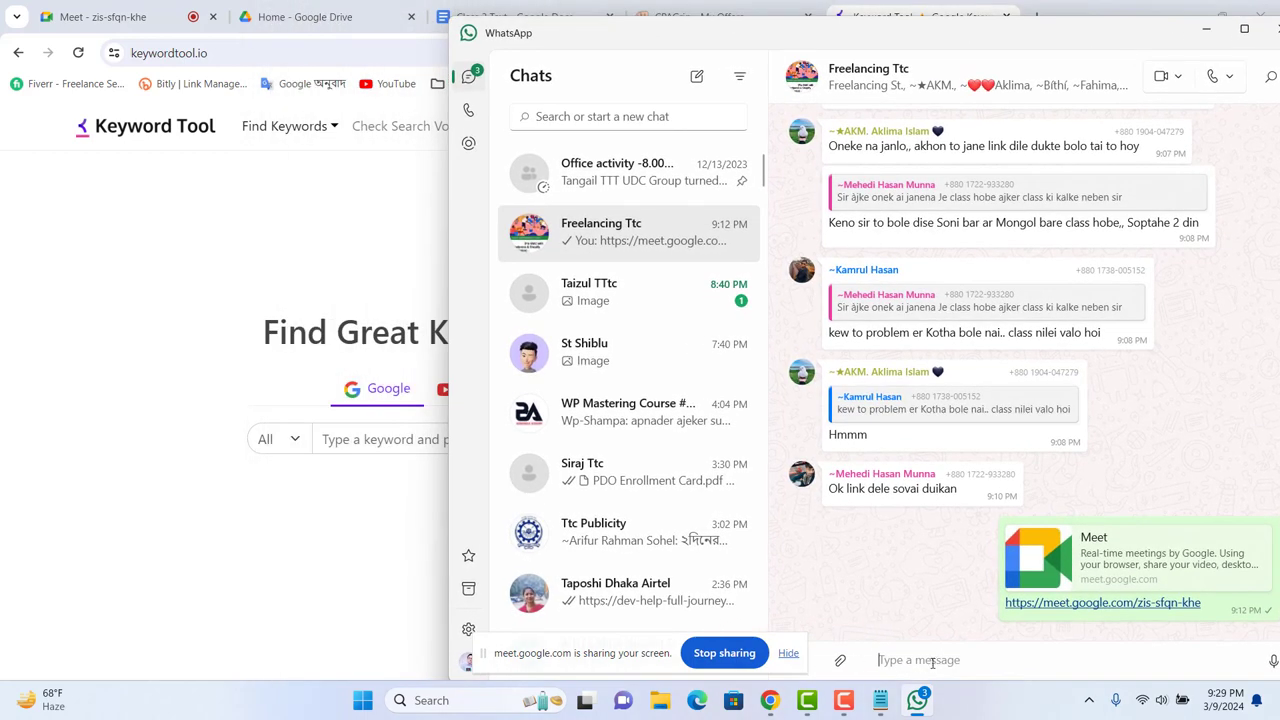
key(ctrl+v)
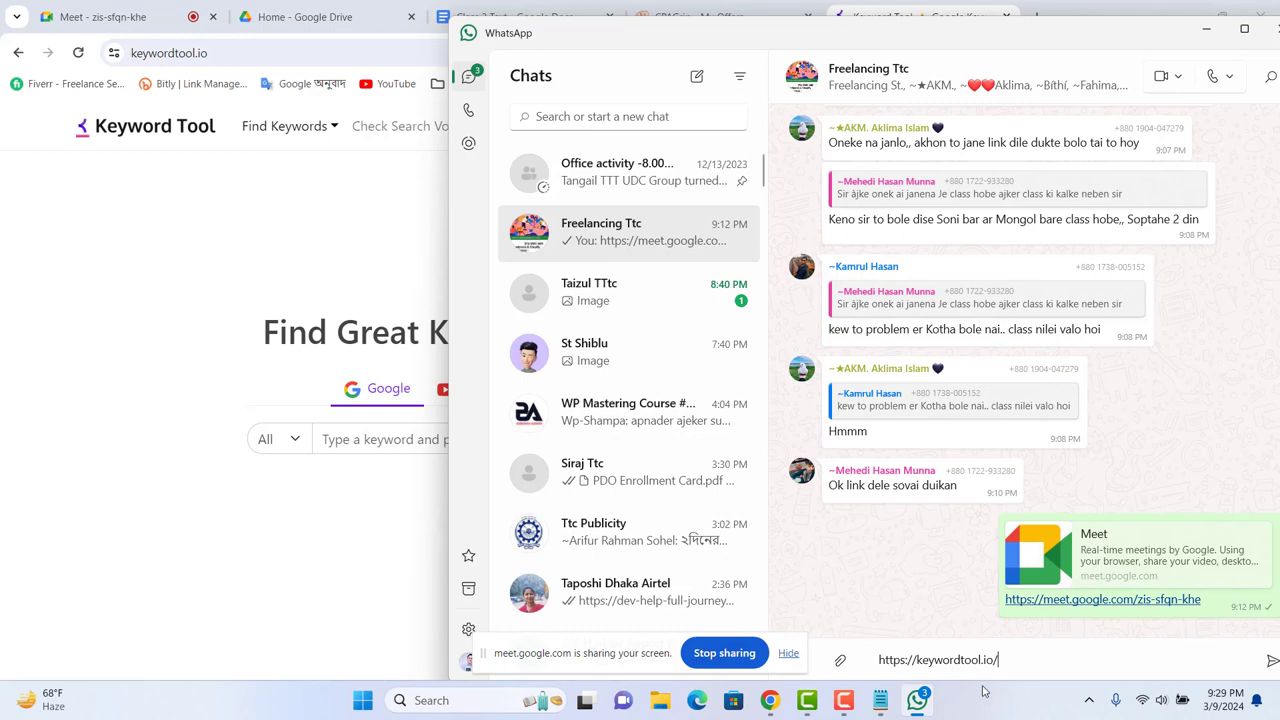
key(Return)
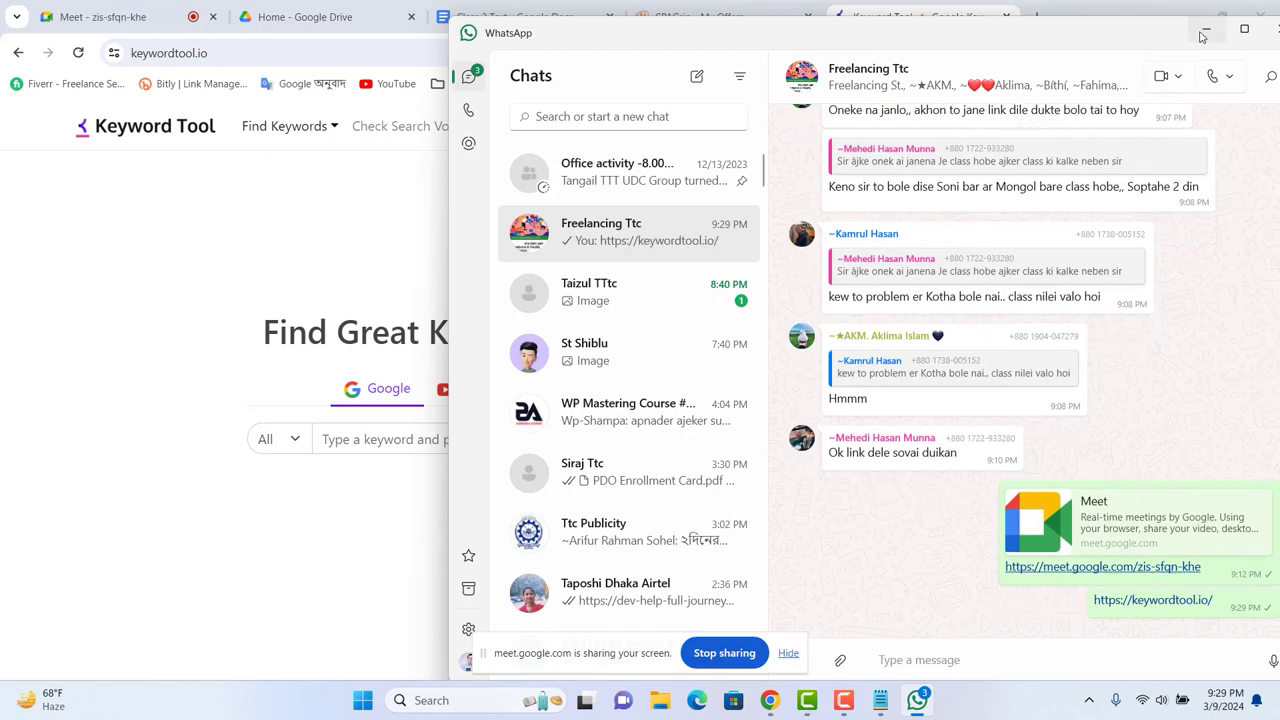
click(1205, 33)
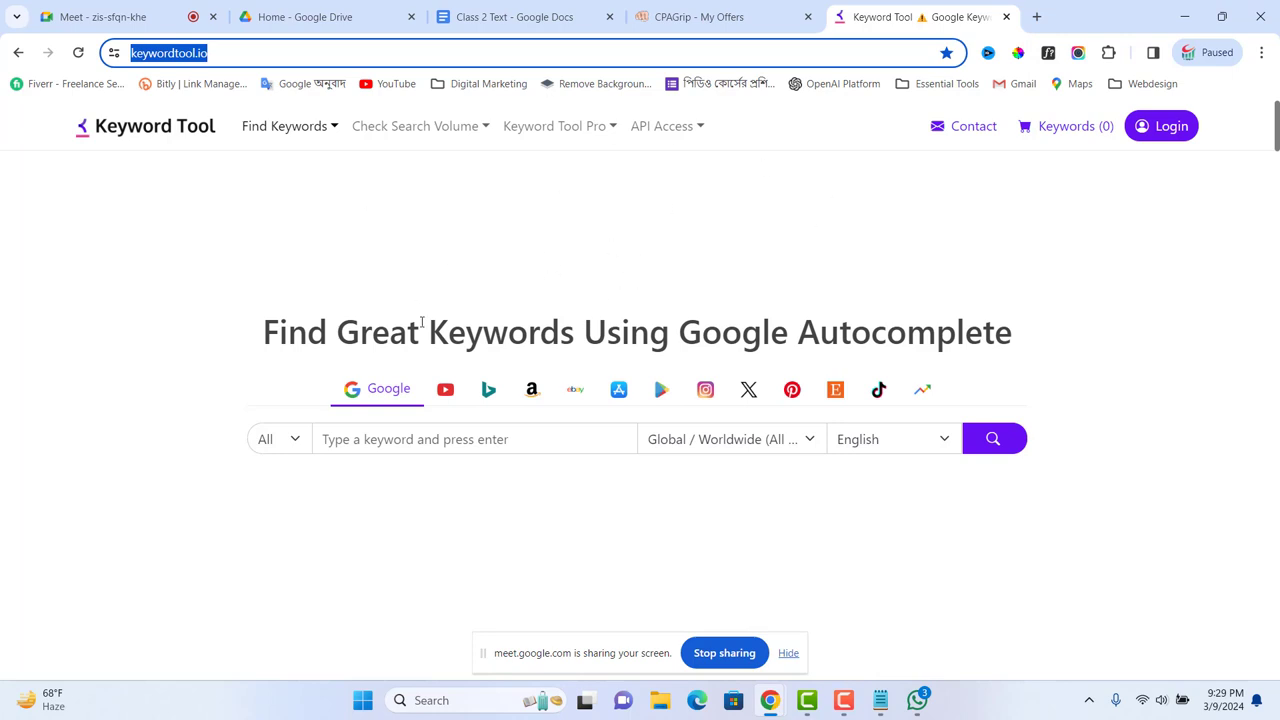
Step: Paste the copied Keyword Tool page address into the keyword search box
click(433, 441)
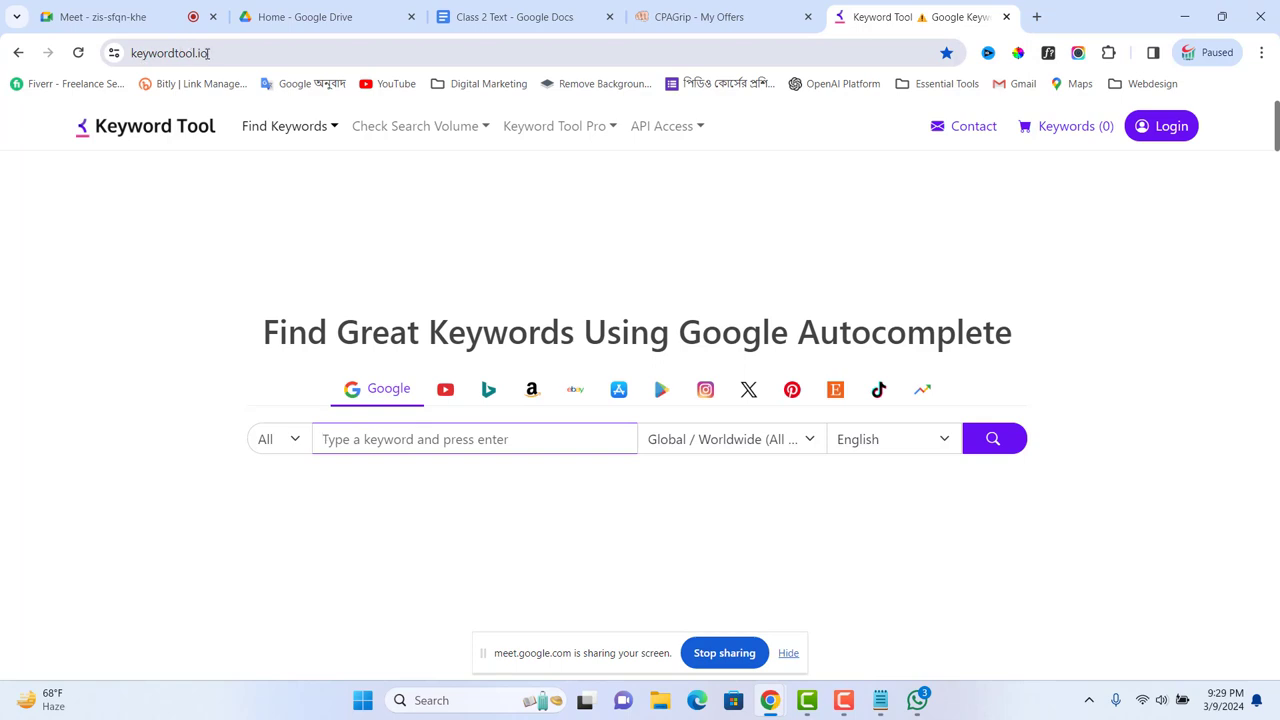
click(233, 53)
key(ctrl+c)
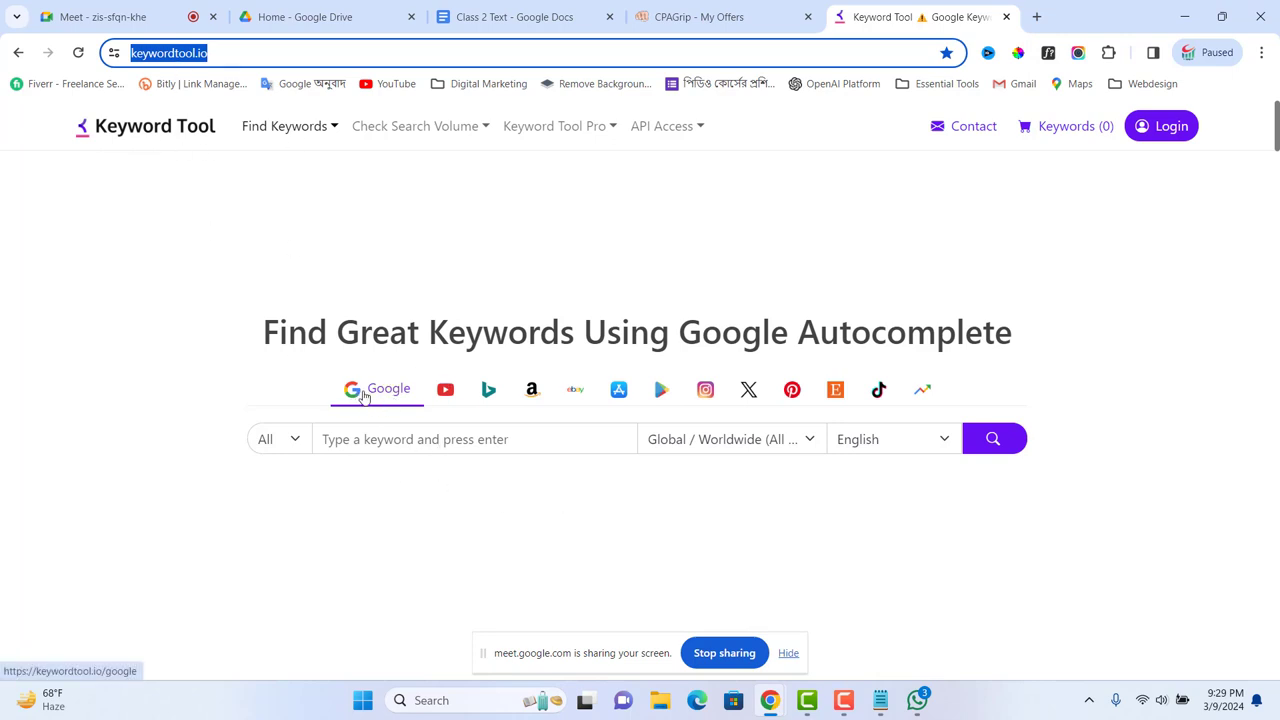
click(407, 441)
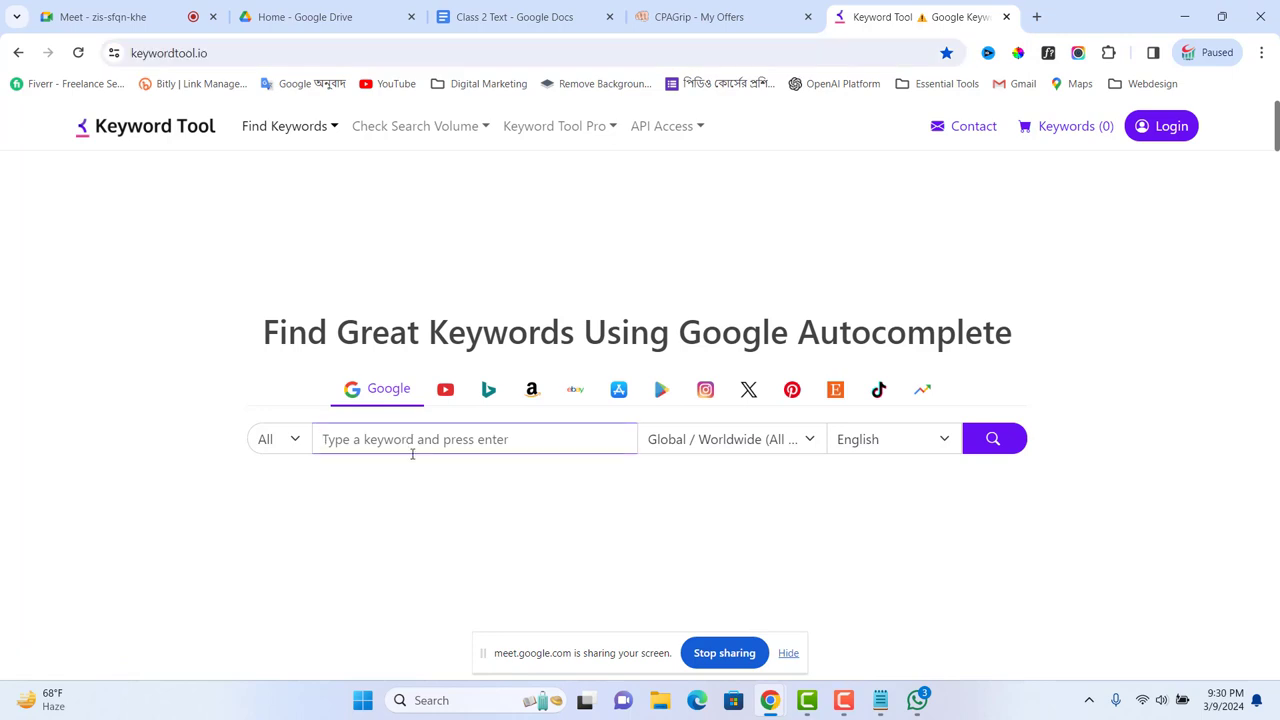
key(ctrl+v)
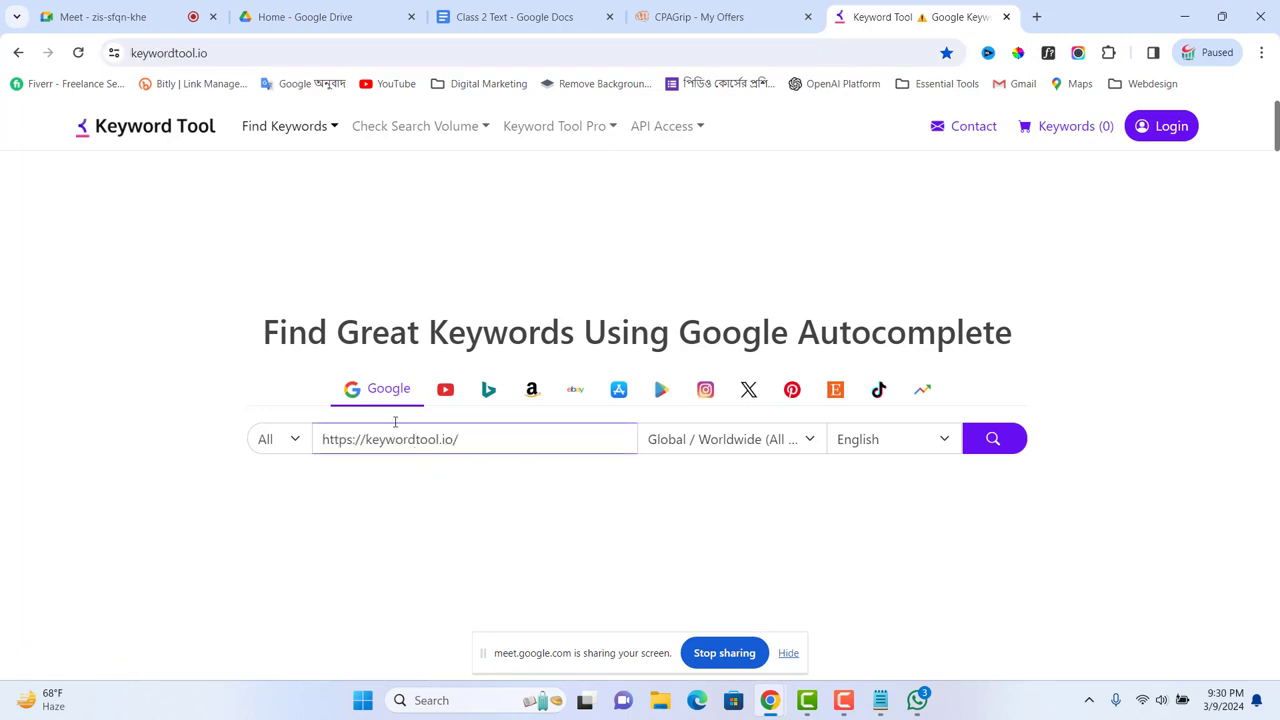
Step: Replace the search box text with 'iPhone 15 Pro Max' copied from the CPAGrip offer title
click(668, 22)
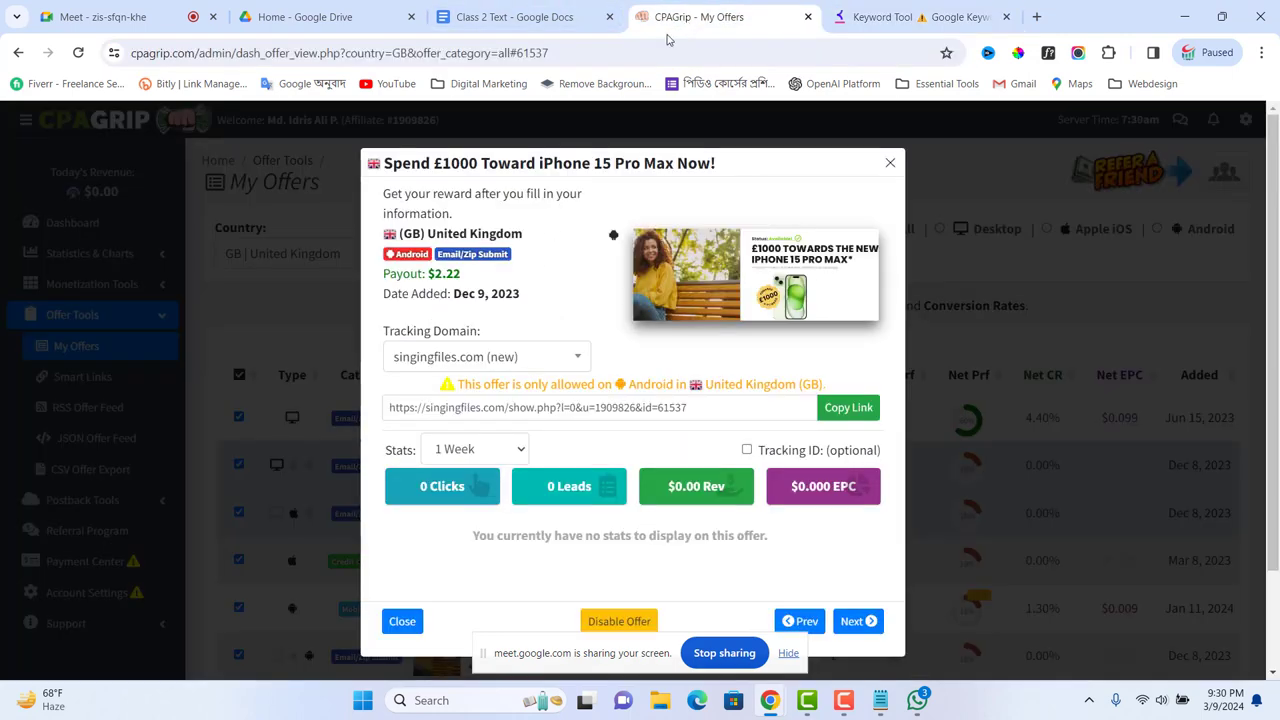
drag(538, 162, 675, 162)
key(ctrl+c)
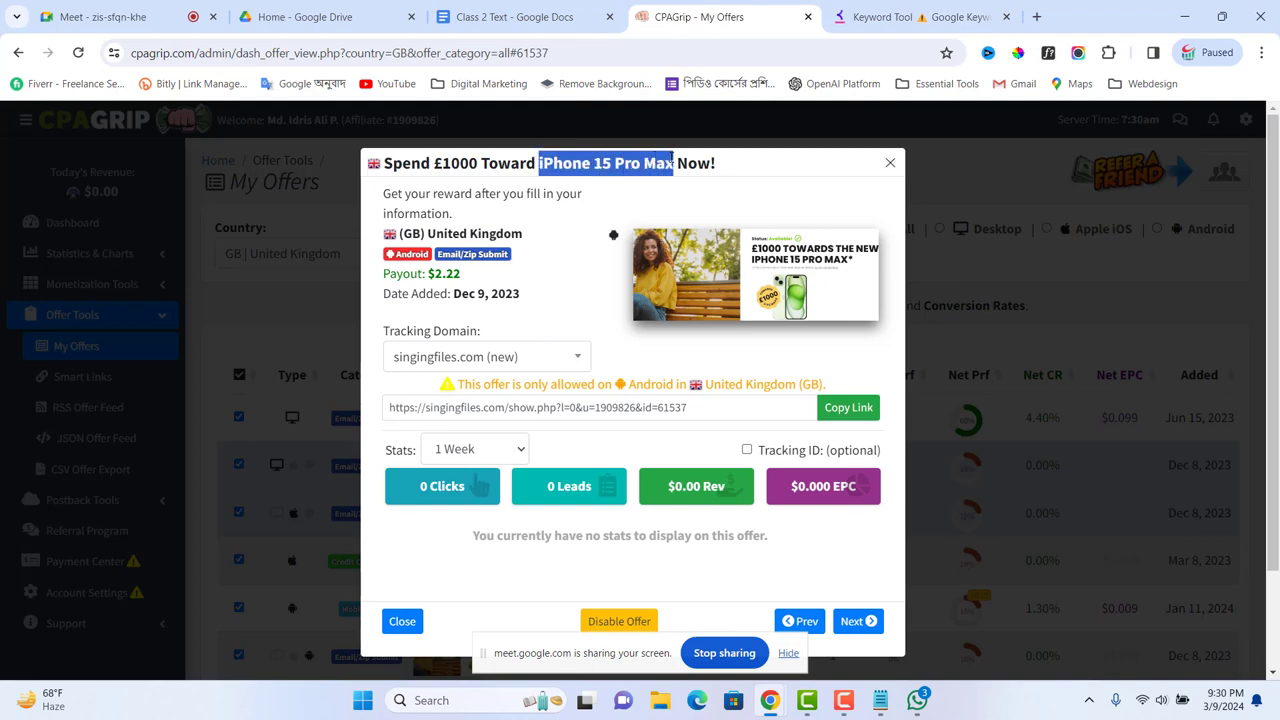
click(880, 17)
drag(492, 430, 306, 420)
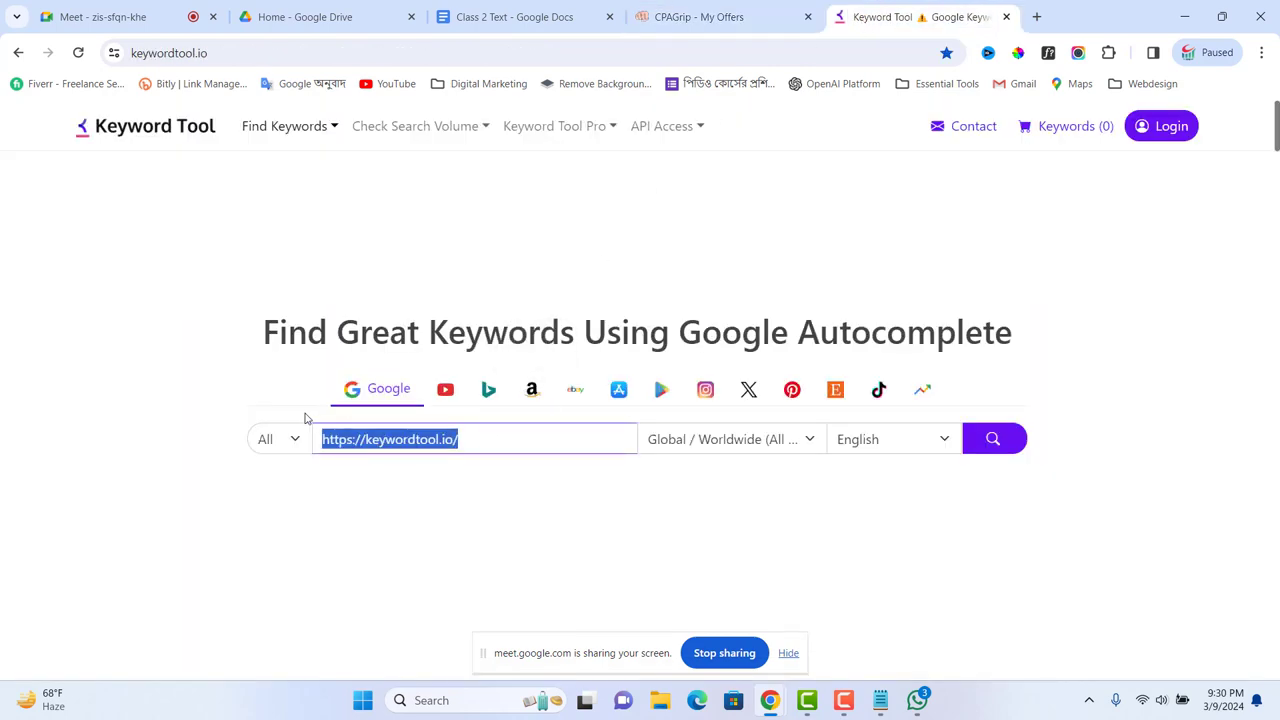
key(ctrl+v)
Step: Search 'iphone 15 pro max' (683 Google keywords), compare YouTube results, then return to the Notepad Spend note
click(1002, 445)
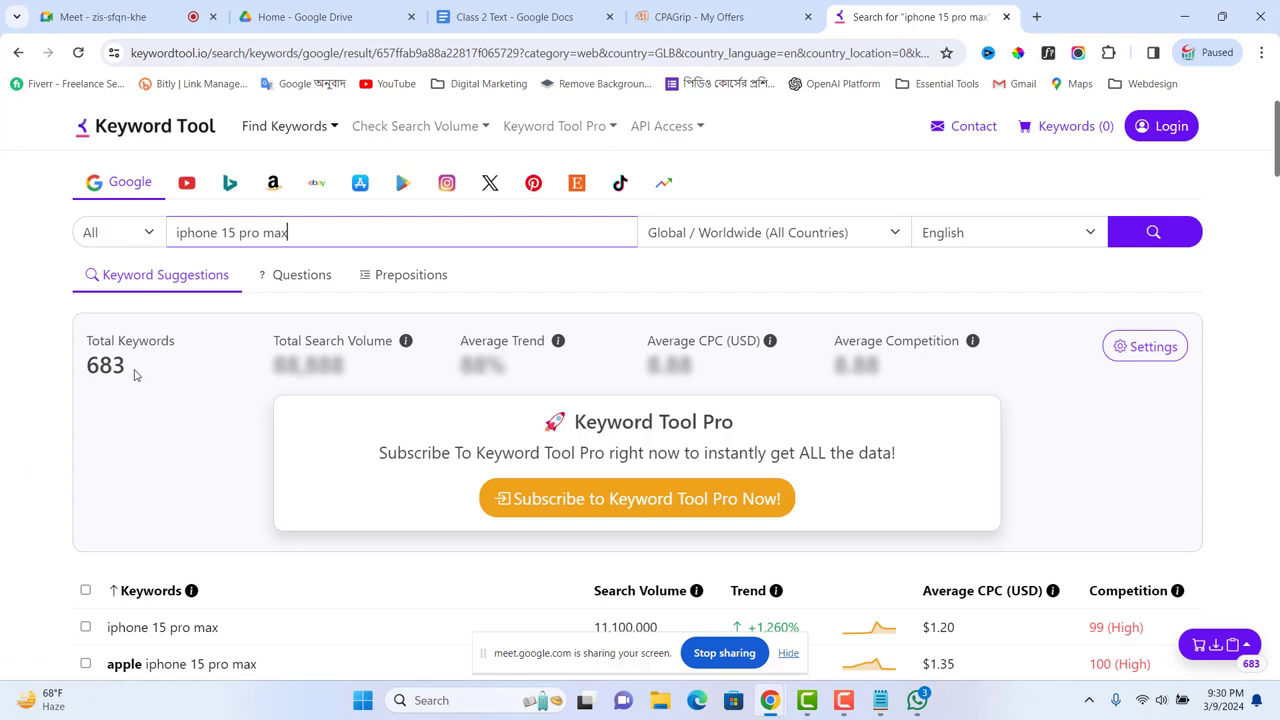
drag(137, 375, 67, 364)
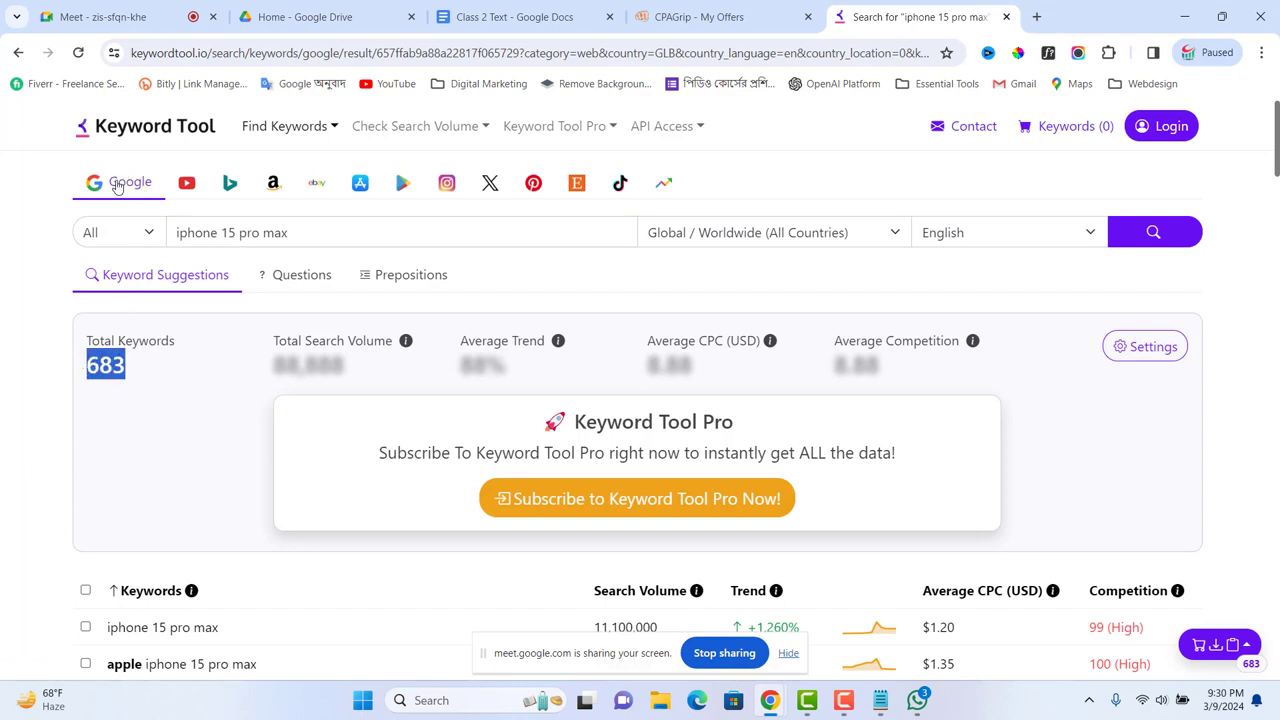
click(188, 185)
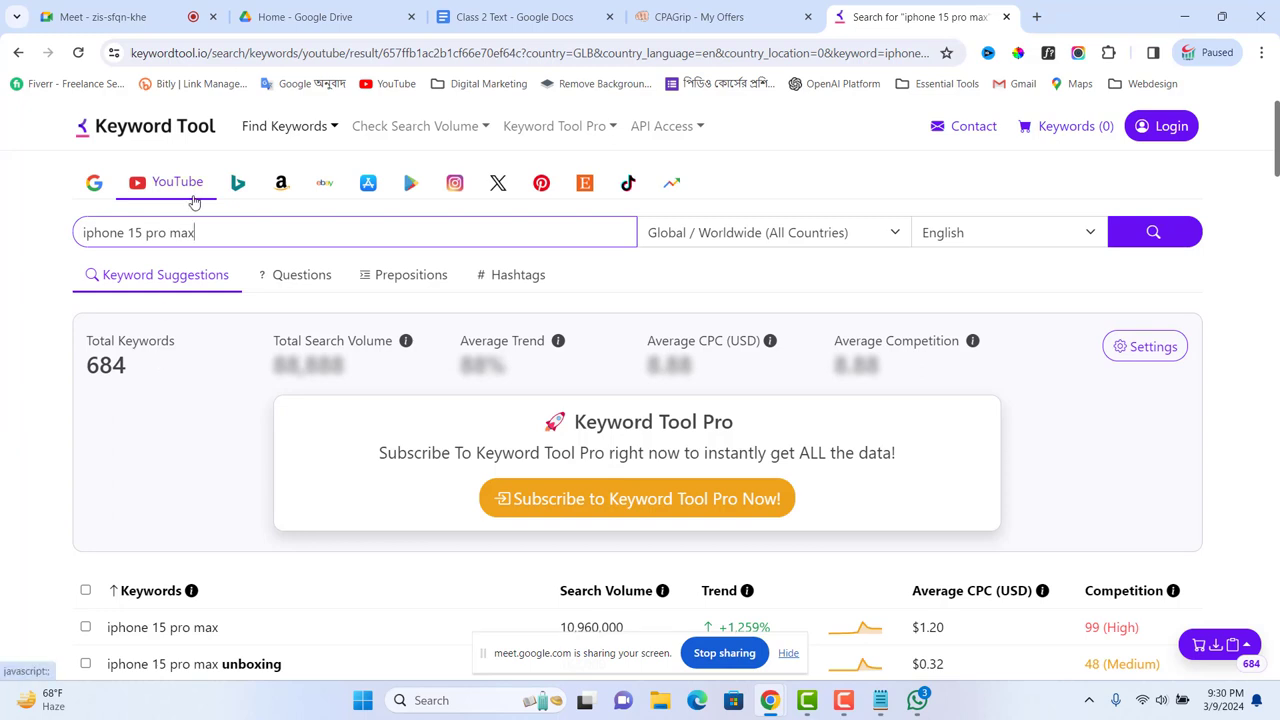
click(93, 185)
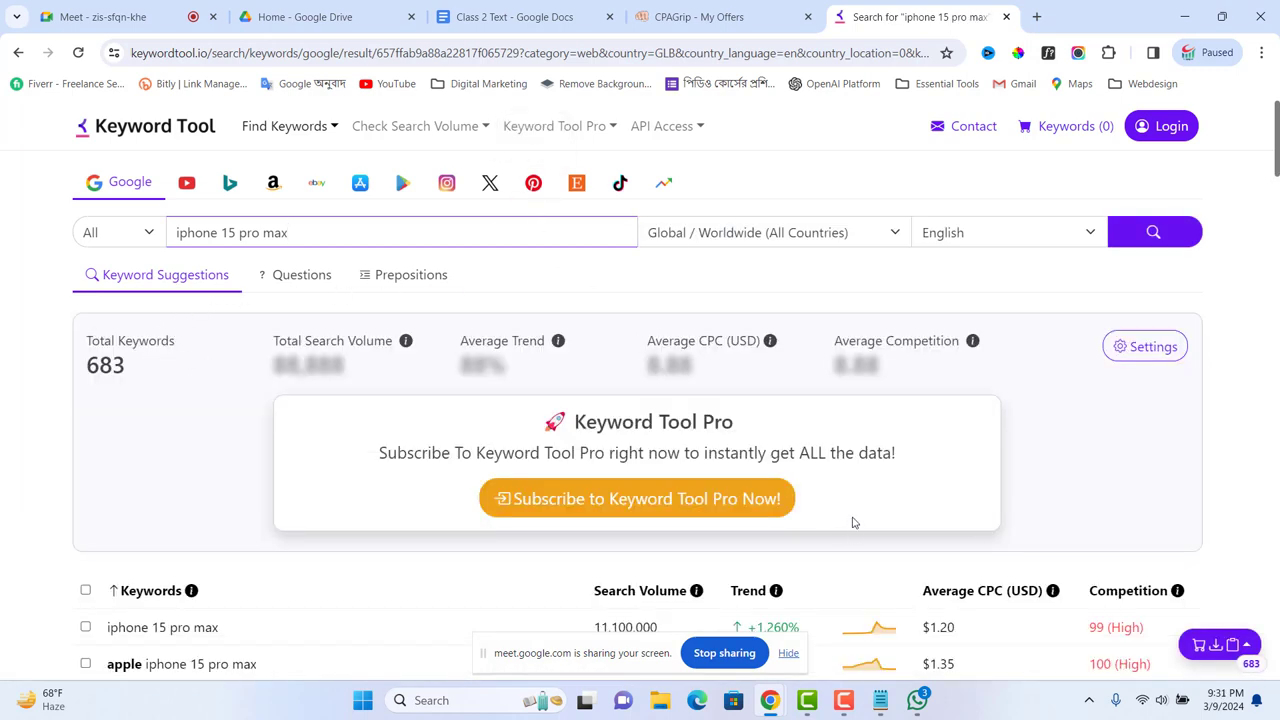
click(880, 700)
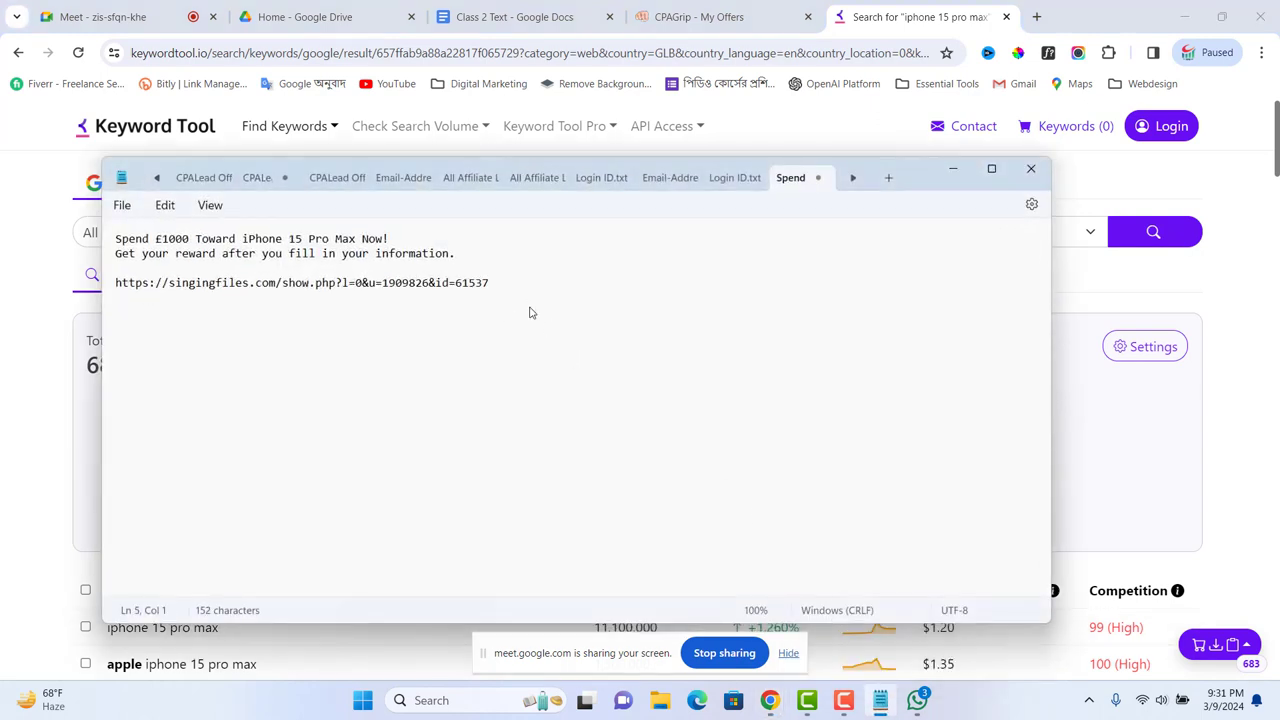
Step: Type a row of equals signs under the offer link, then minimize Notepad
text(===================================================================)
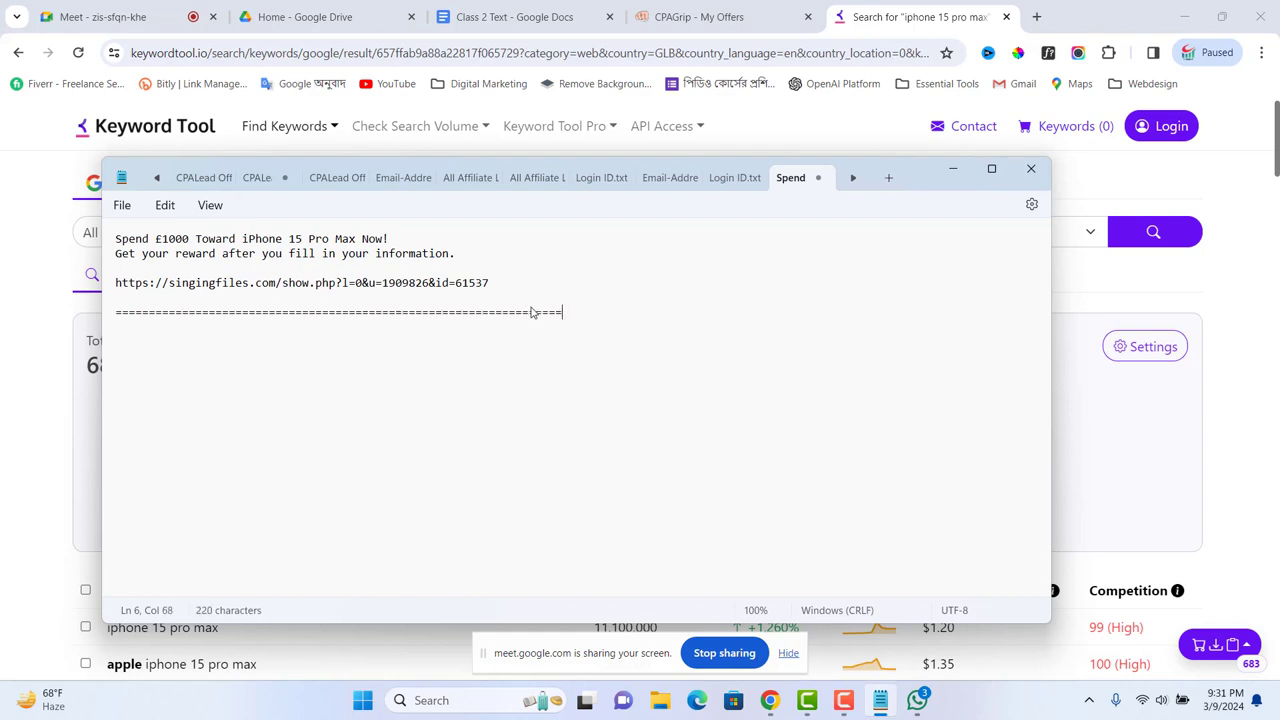
click(952, 168)
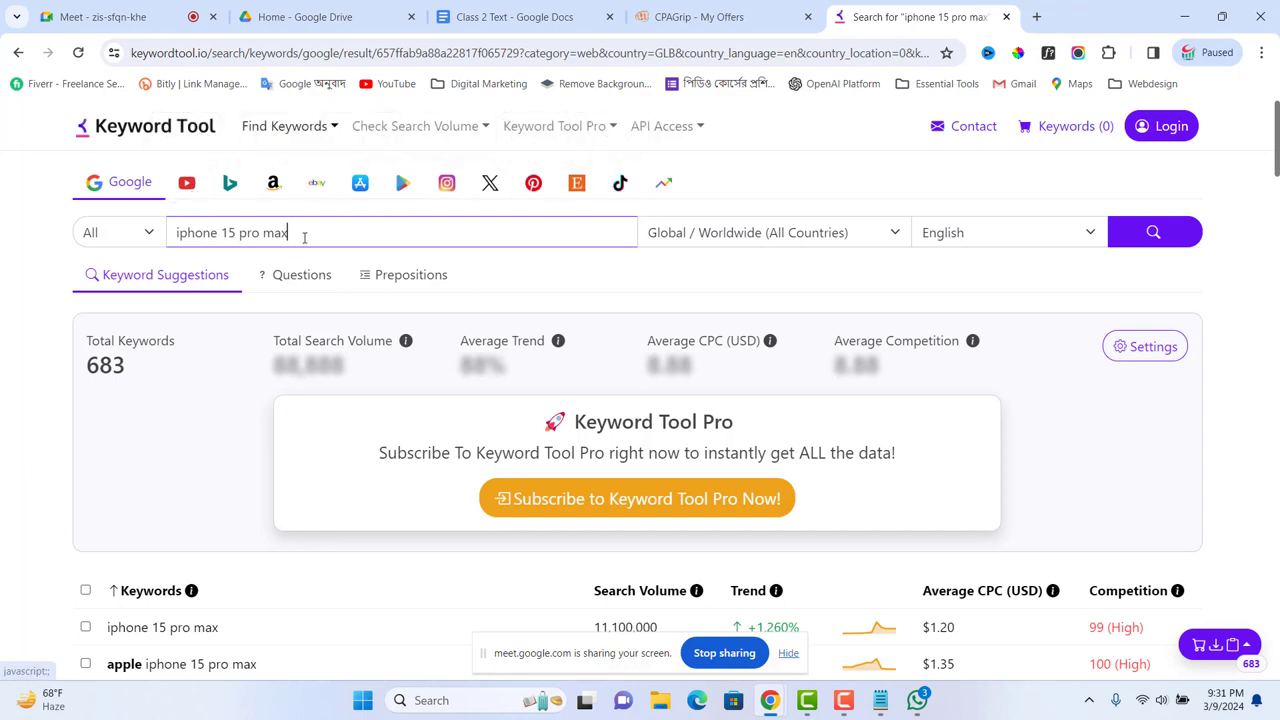
Step: Trim the trailing space after '3. YouTube Research', add a blank line below, and open YouTube in a new tab
click(494, 18)
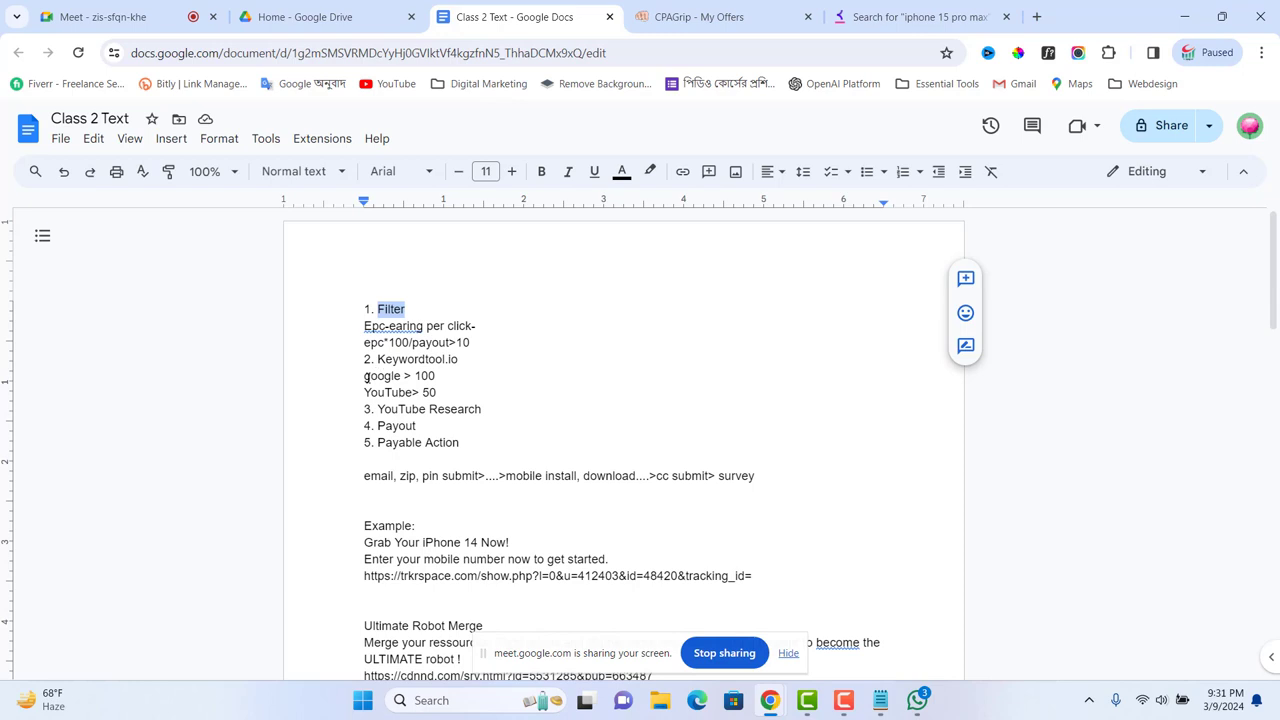
drag(363, 376, 437, 376)
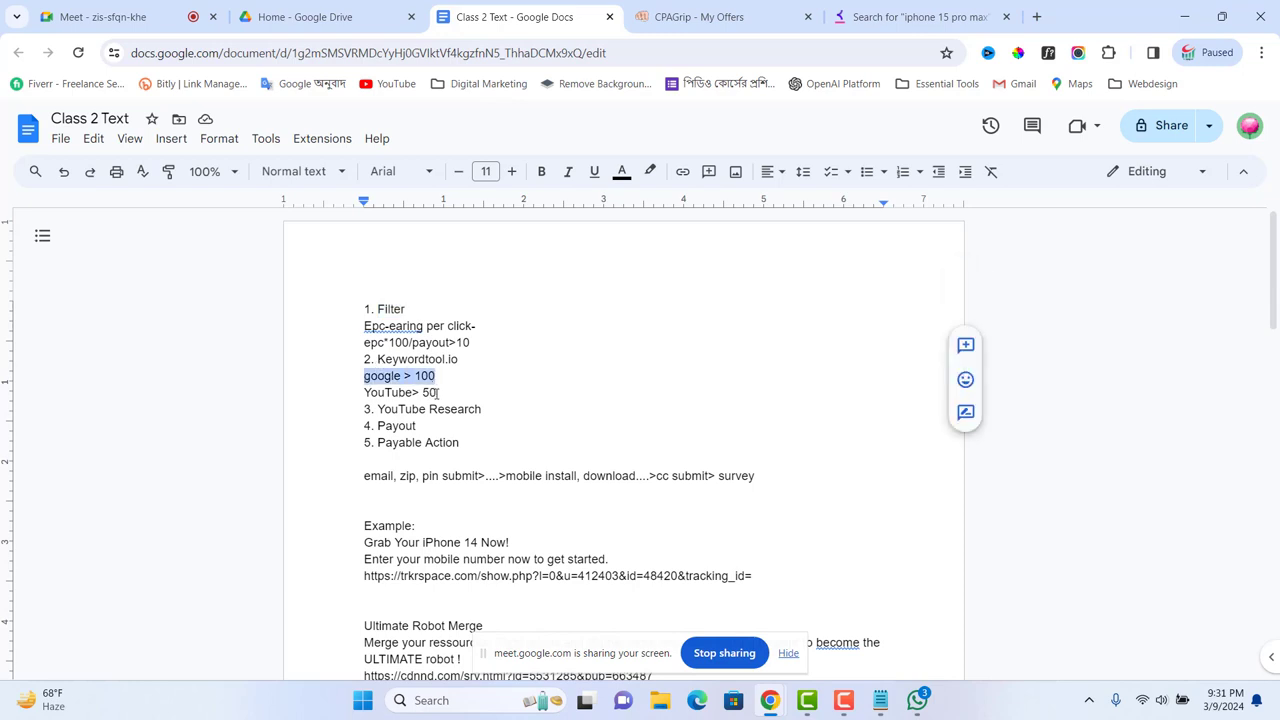
click(437, 393)
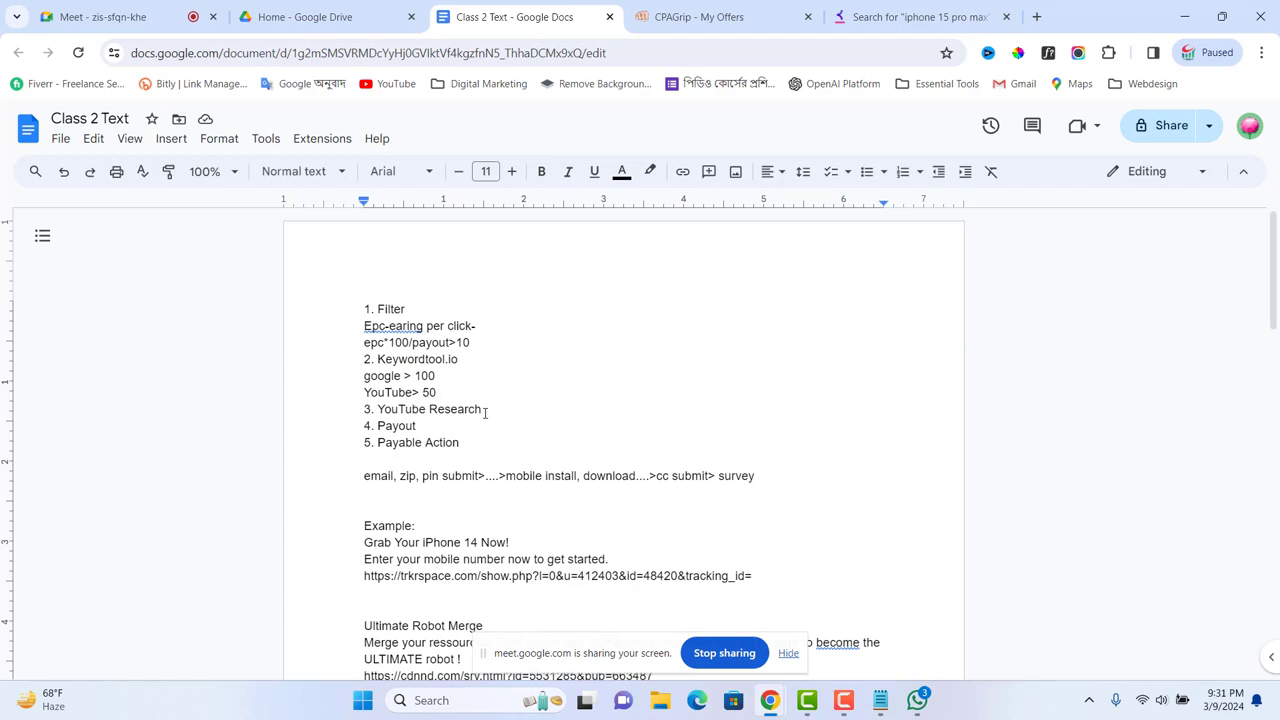
drag(487, 410, 491, 411)
key(BackSpace)
key(Return)
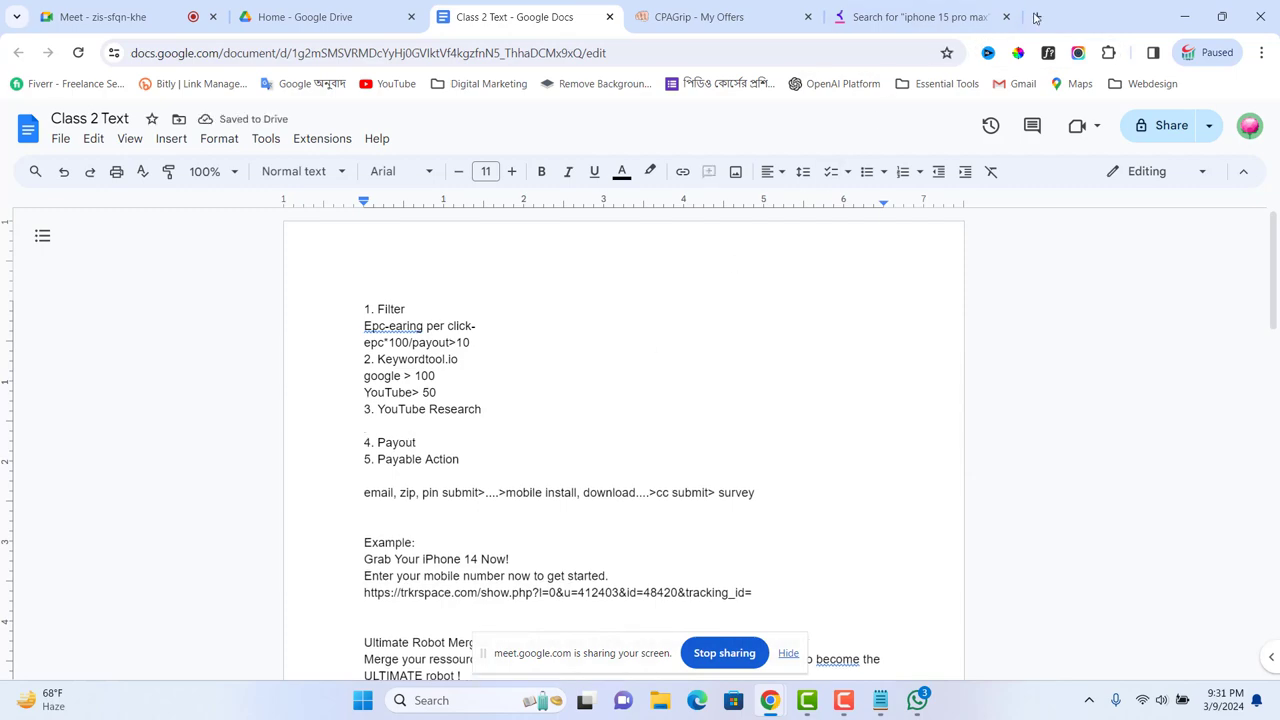
click(1036, 16)
click(390, 84)
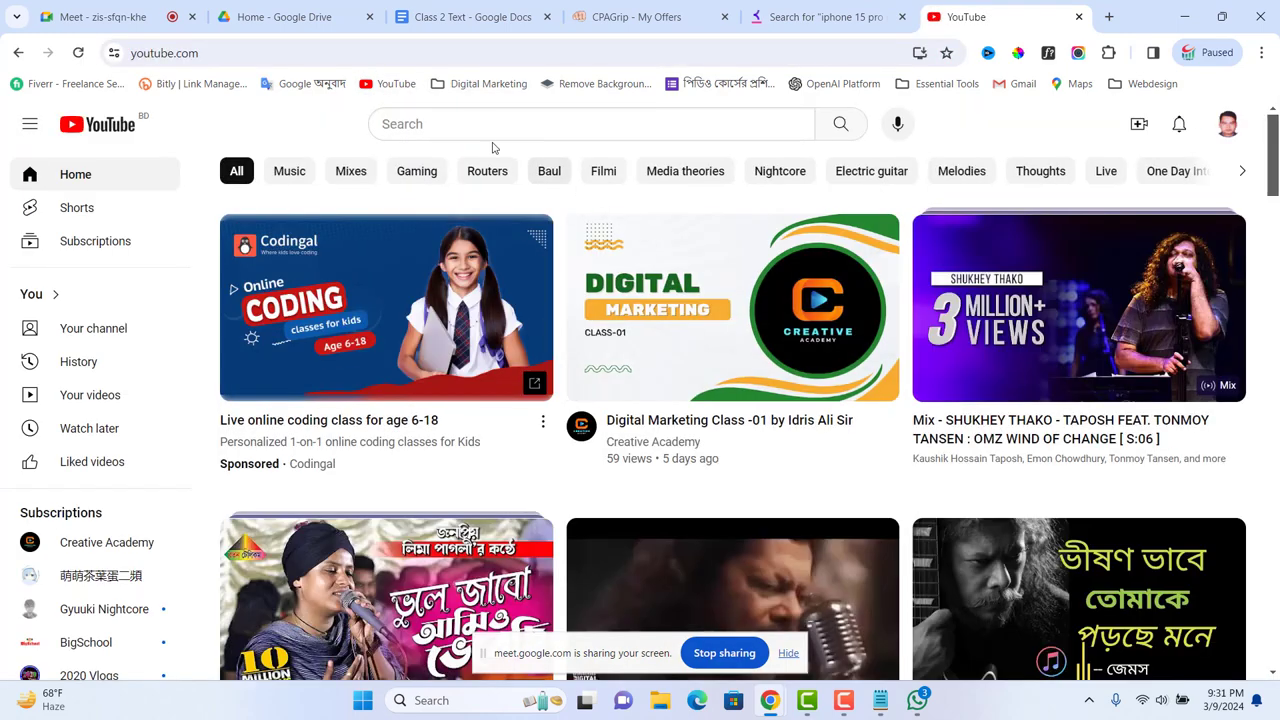
Step: Search YouTube for the pasted 'iPhone 15 Pro Max' query and open the search filters
click(473, 124)
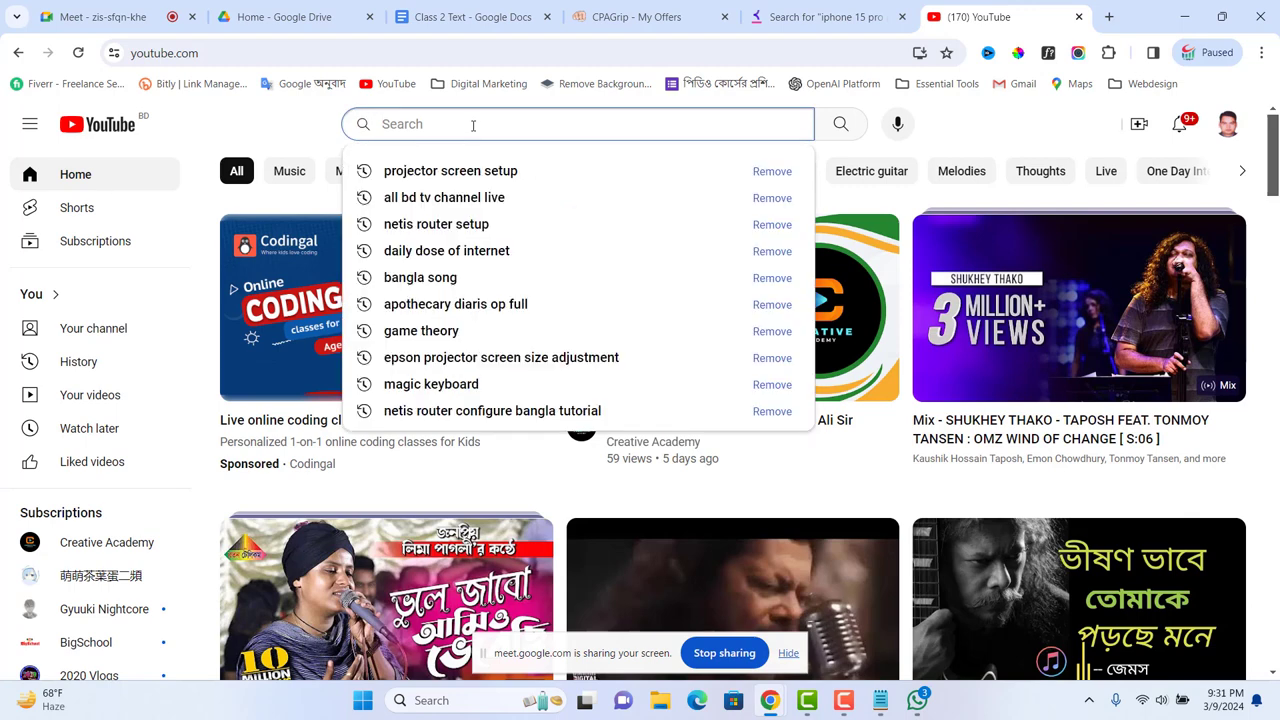
text(iPhone 15 Pro Max)
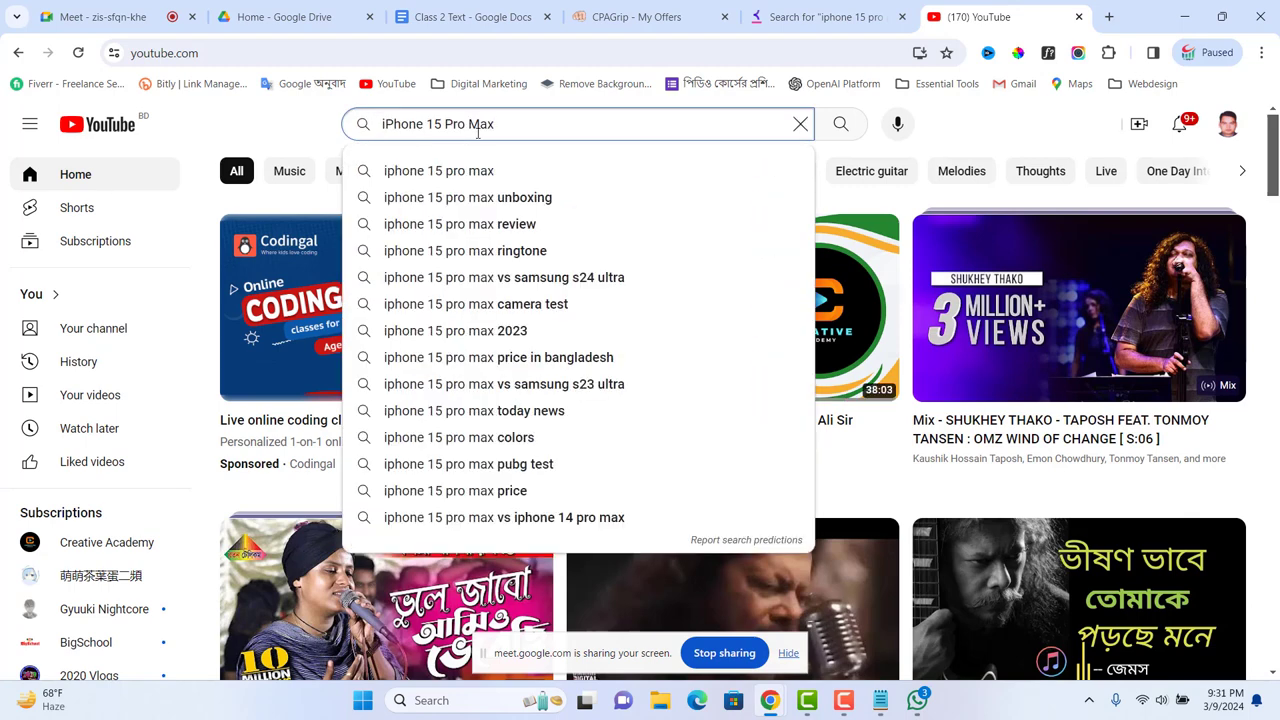
key(Return)
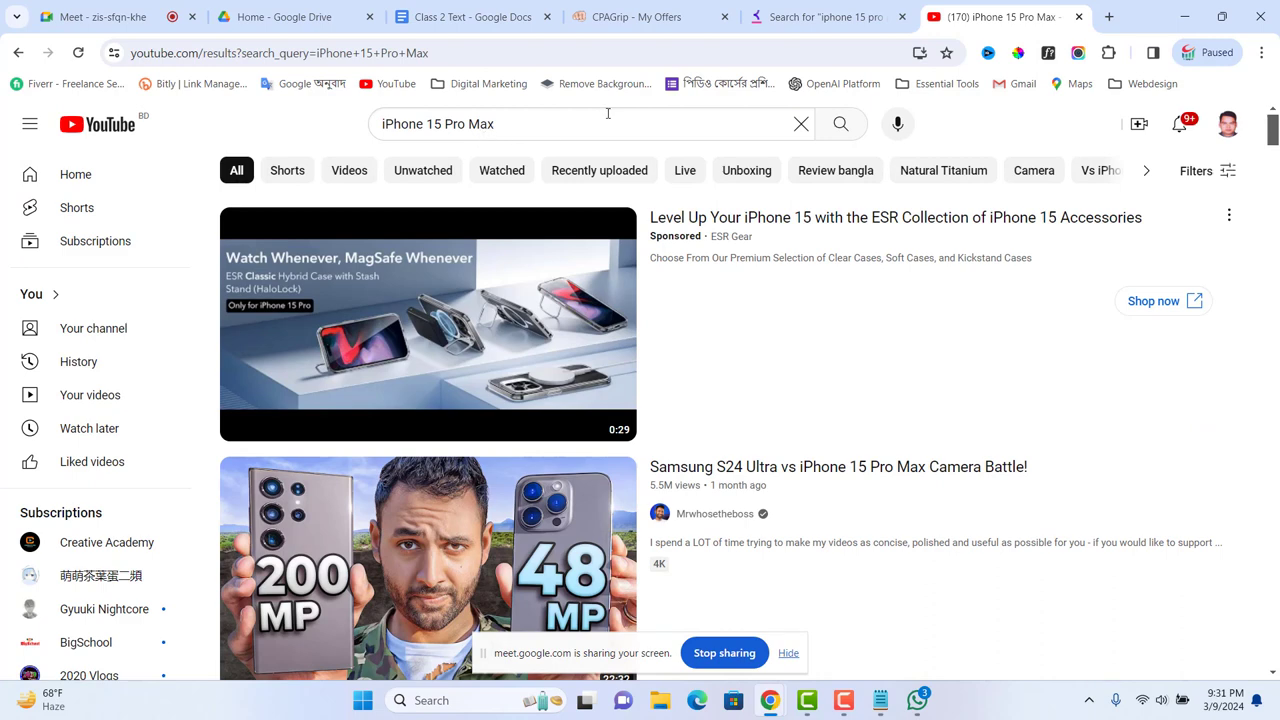
mouse_move(530, 325)
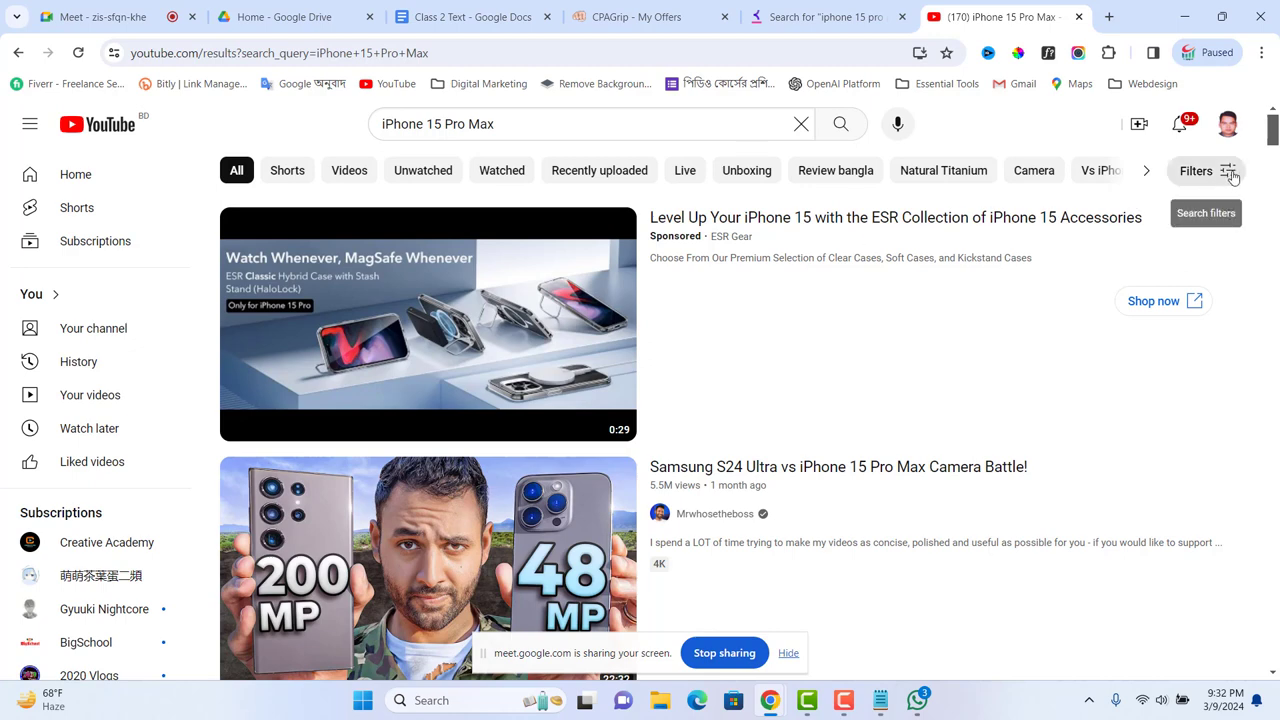
click(1233, 177)
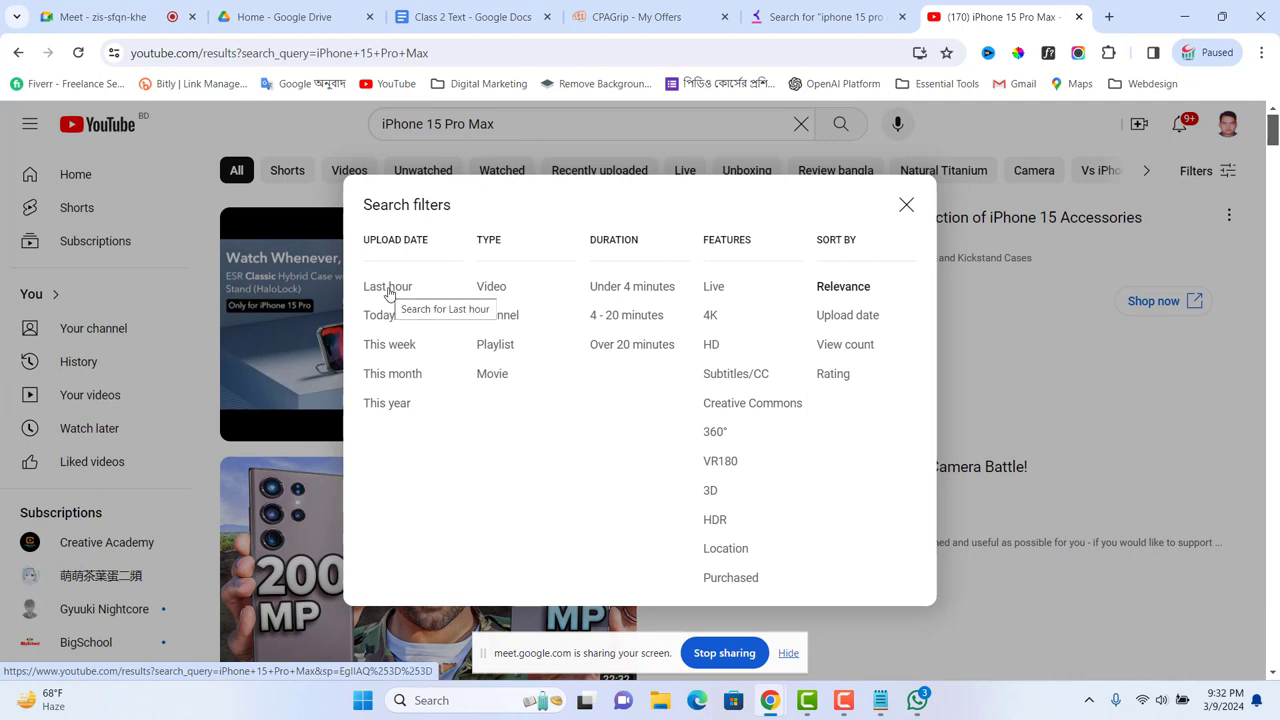
Step: Filter the 'iPhone 15 Pro Max' results to last-hour uploads, browse them, and return to Class 2 Text
click(389, 290)
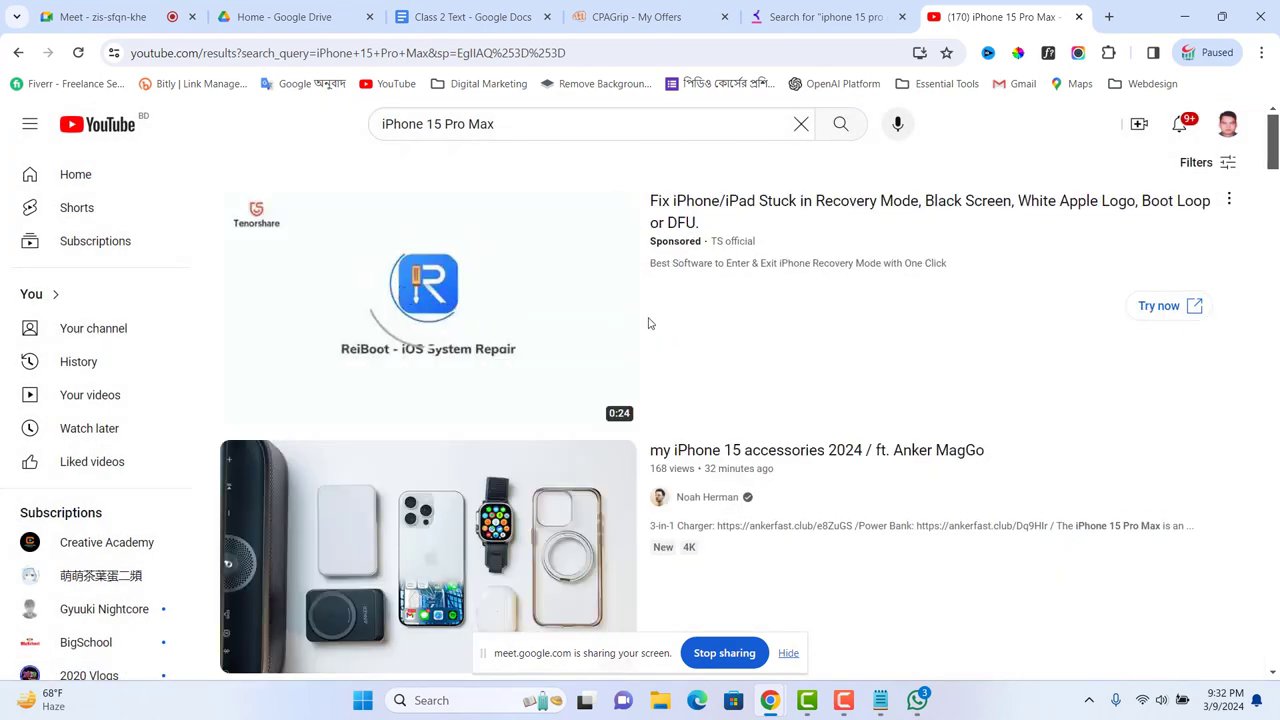
scroll(571, 327, down, 3)
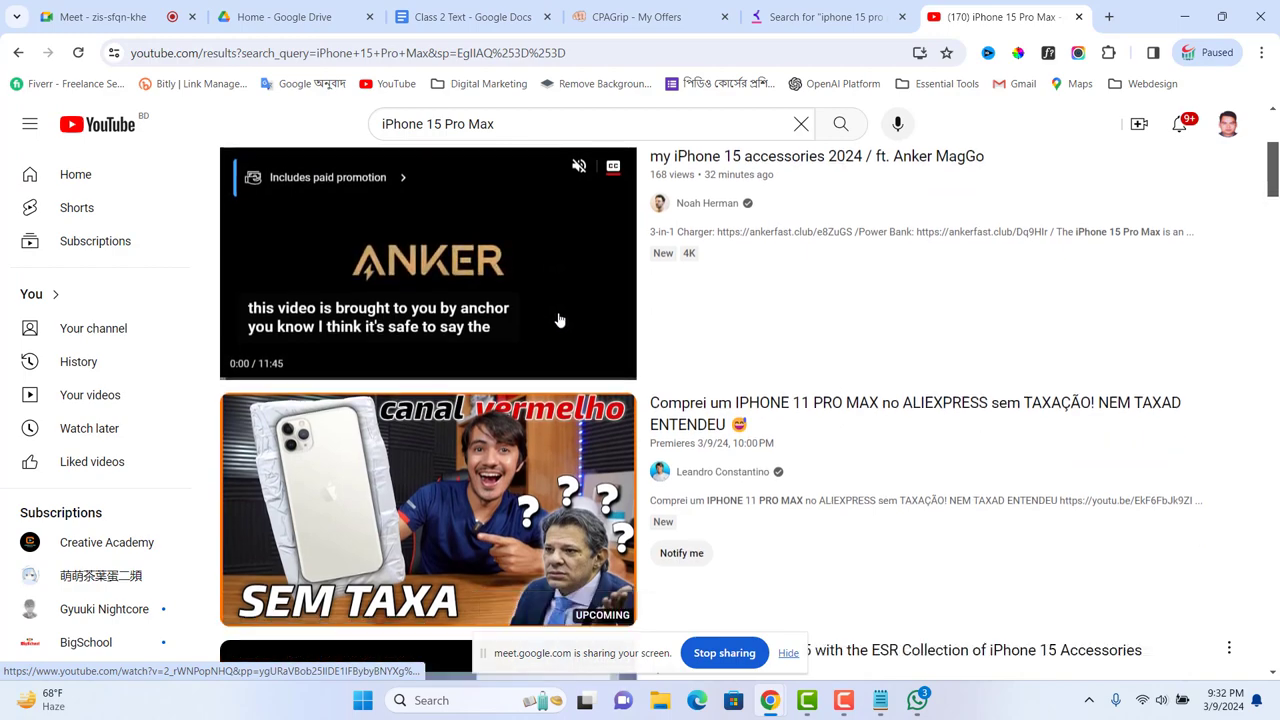
scroll(560, 320, down, 10)
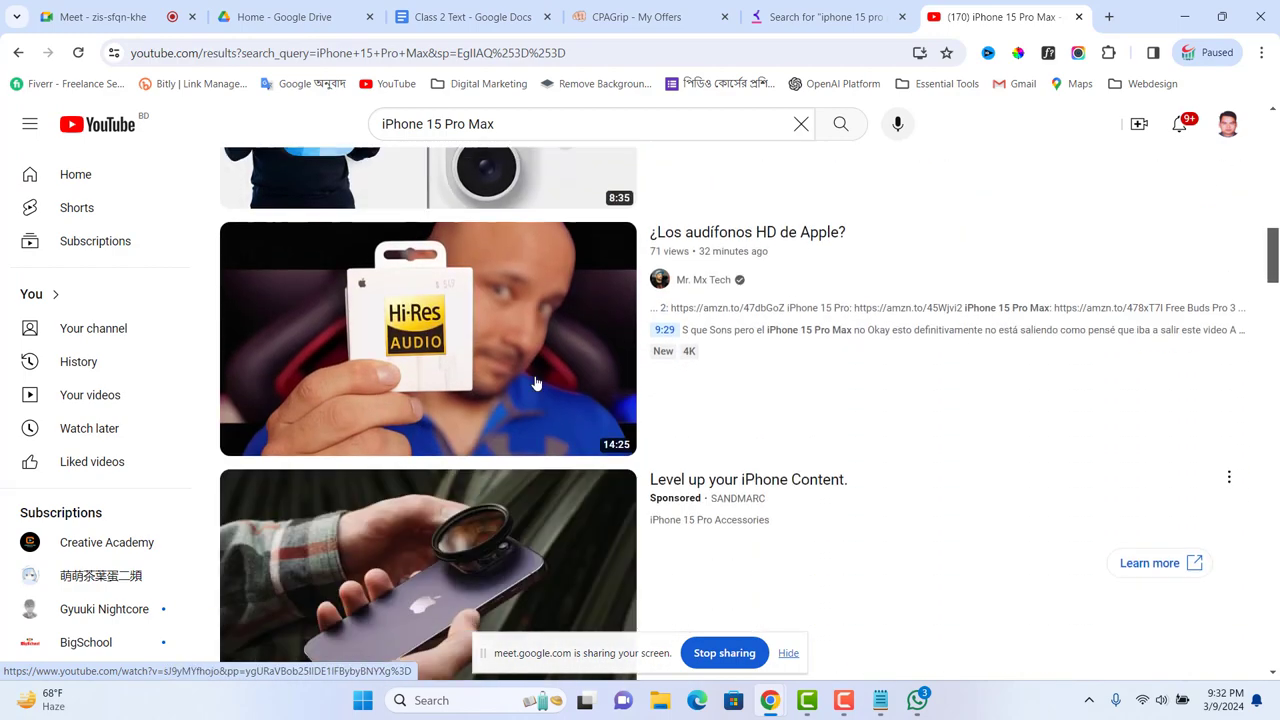
scroll(536, 383, down, 5)
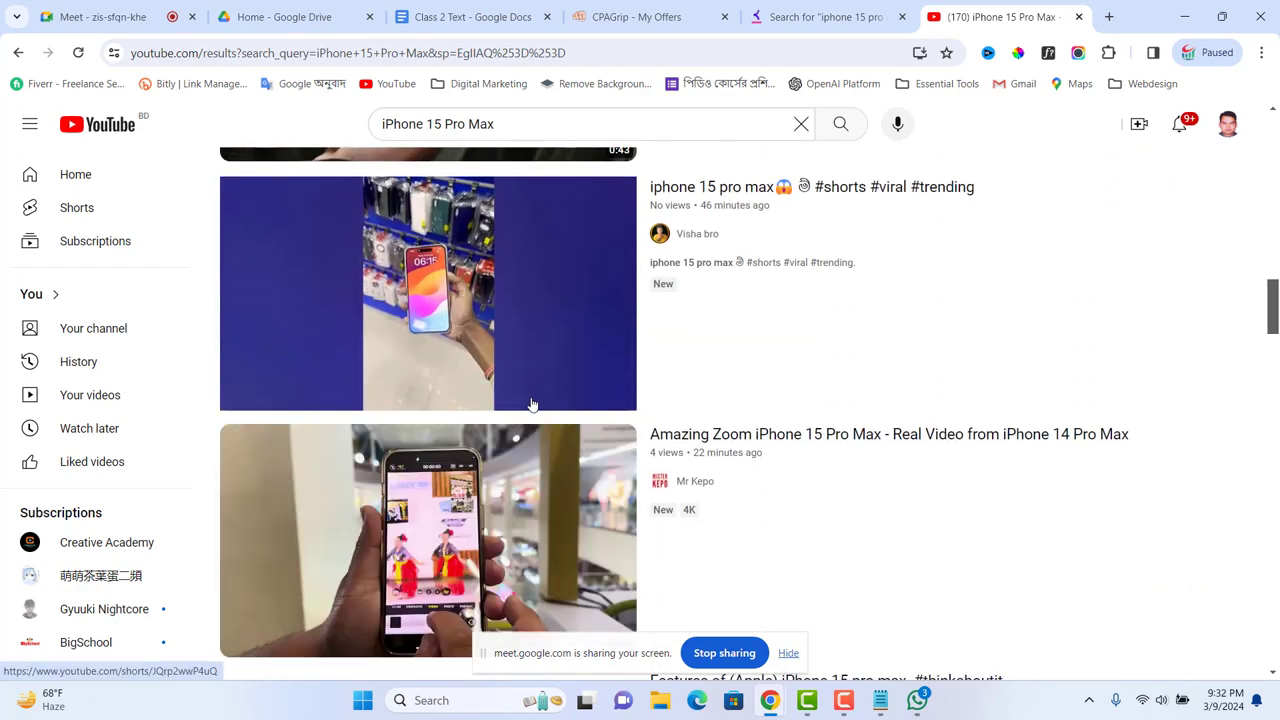
scroll(532, 405, down, 7)
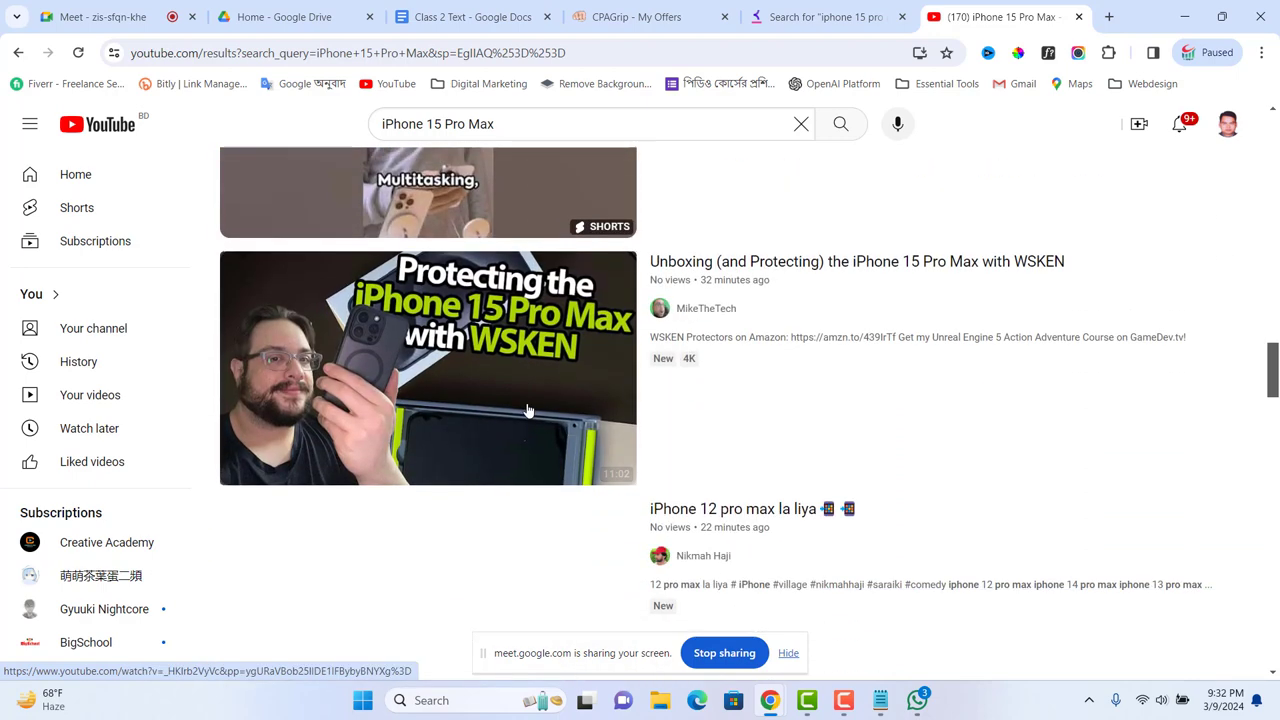
scroll(528, 410, down, 3)
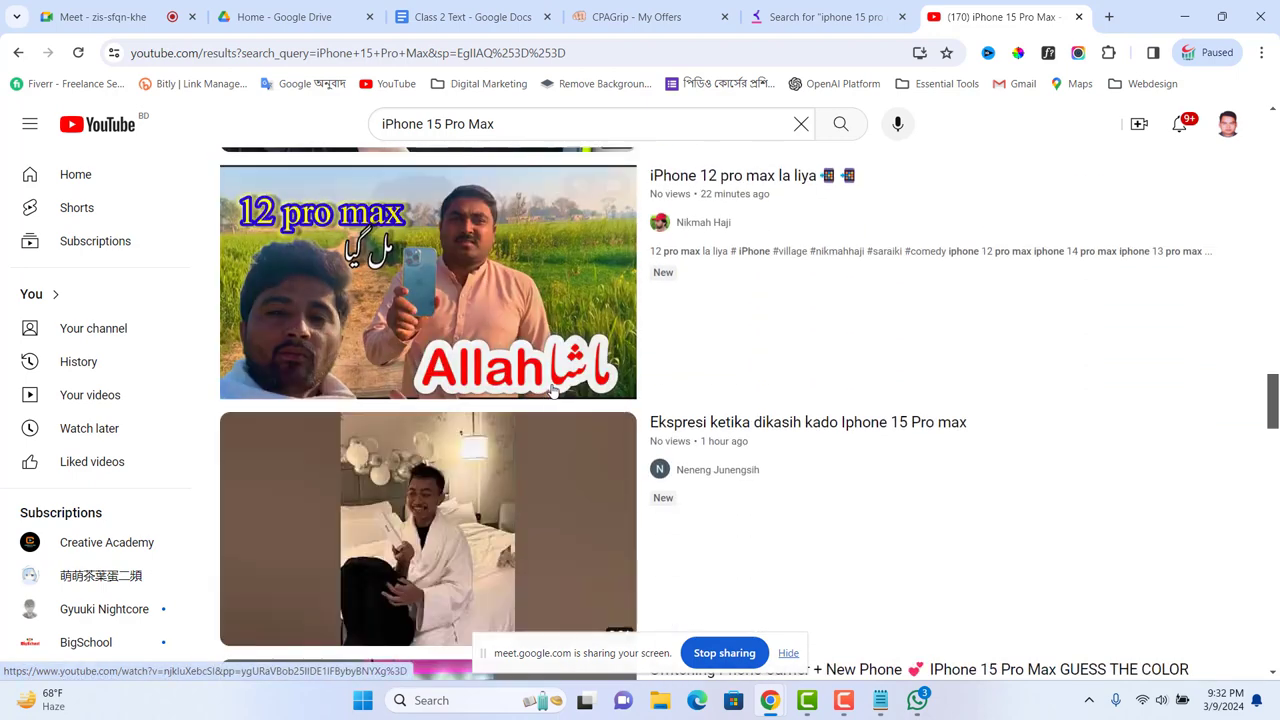
mouse_move(552, 390)
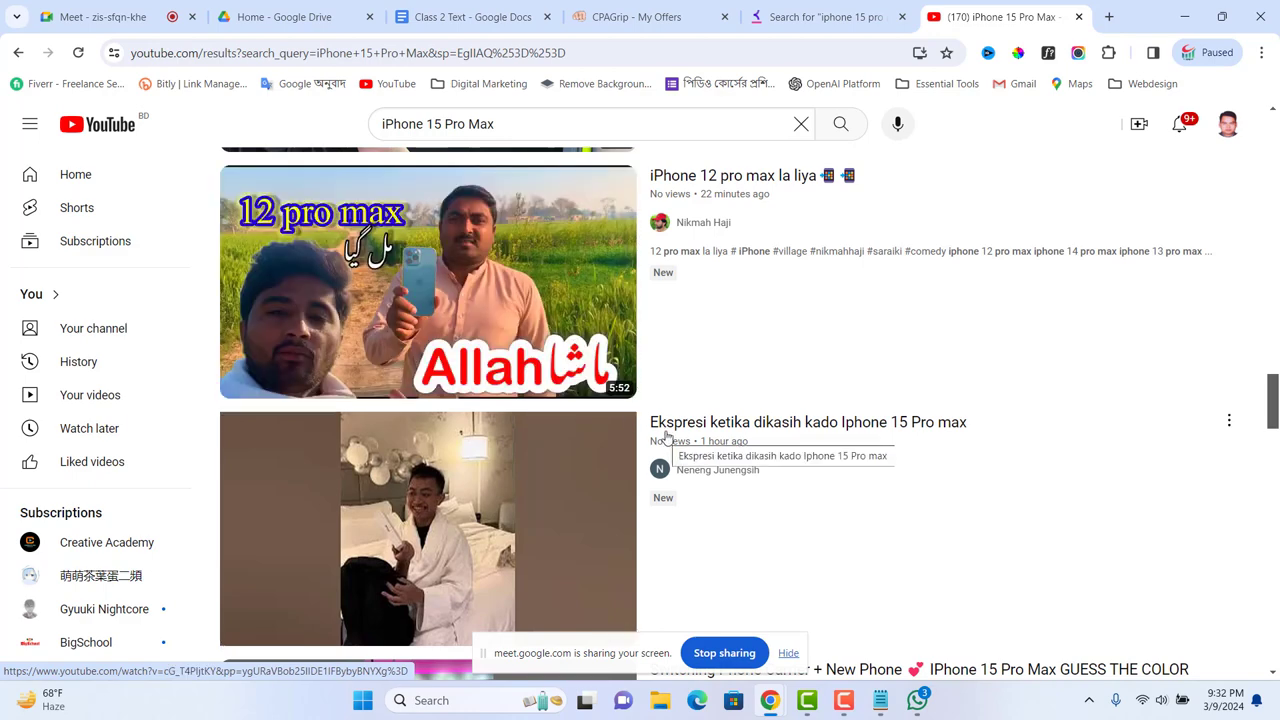
mouse_move(648, 422)
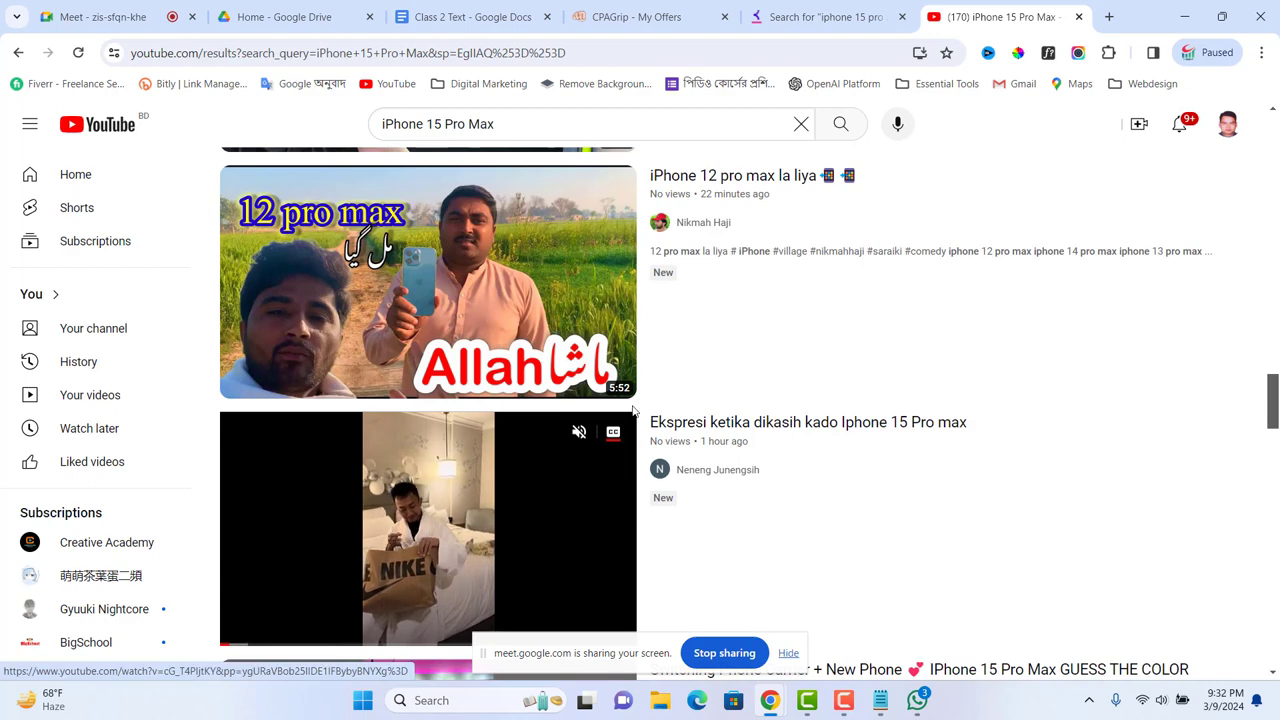
mouse_move(653, 372)
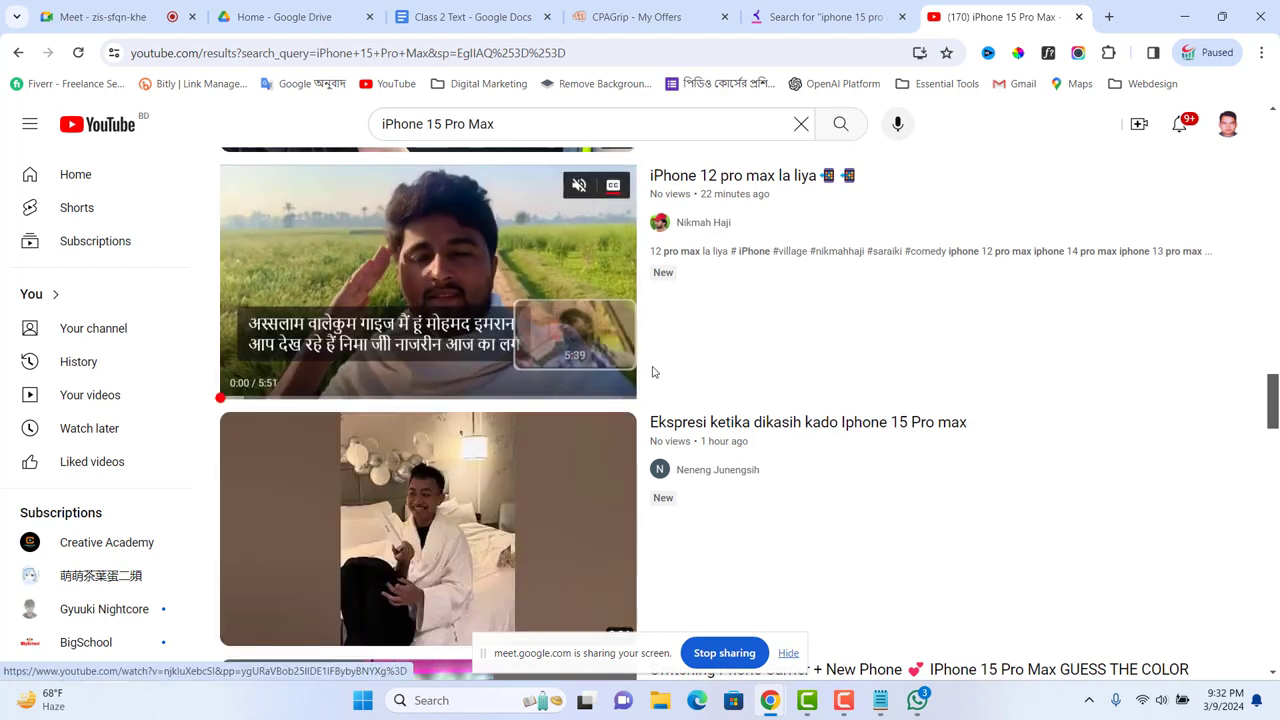
scroll(713, 322, up, 5)
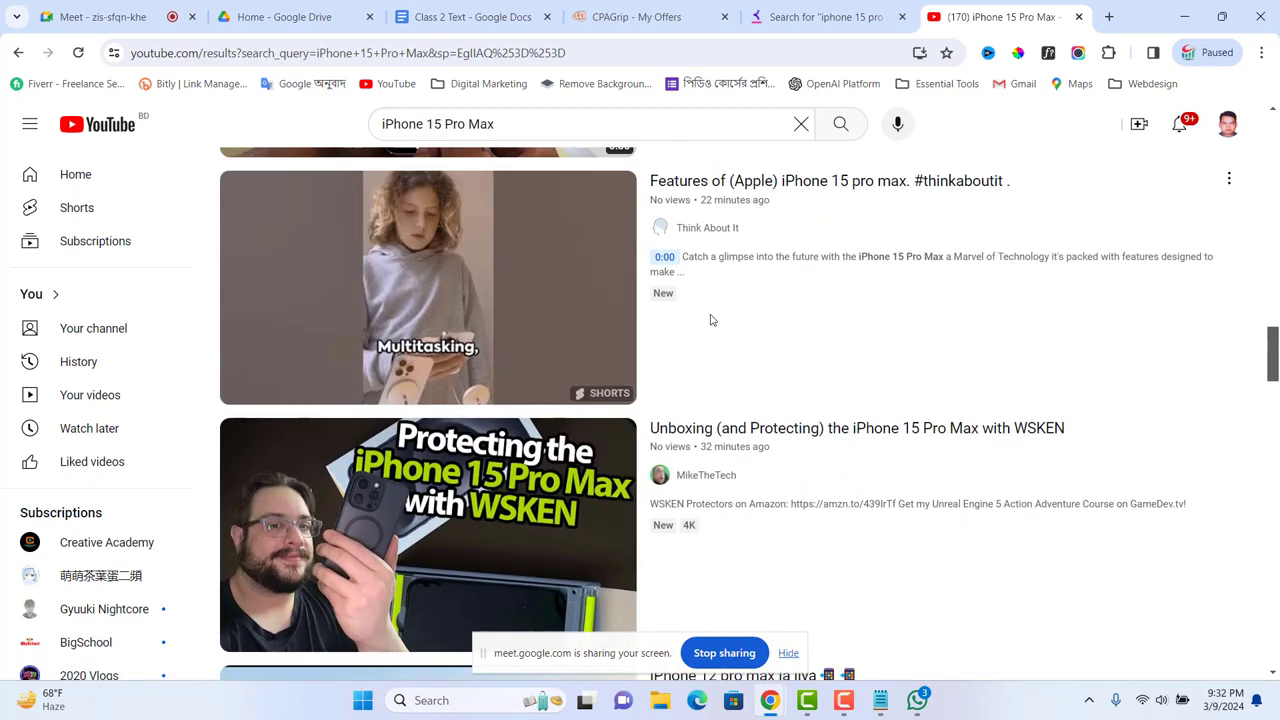
click(493, 22)
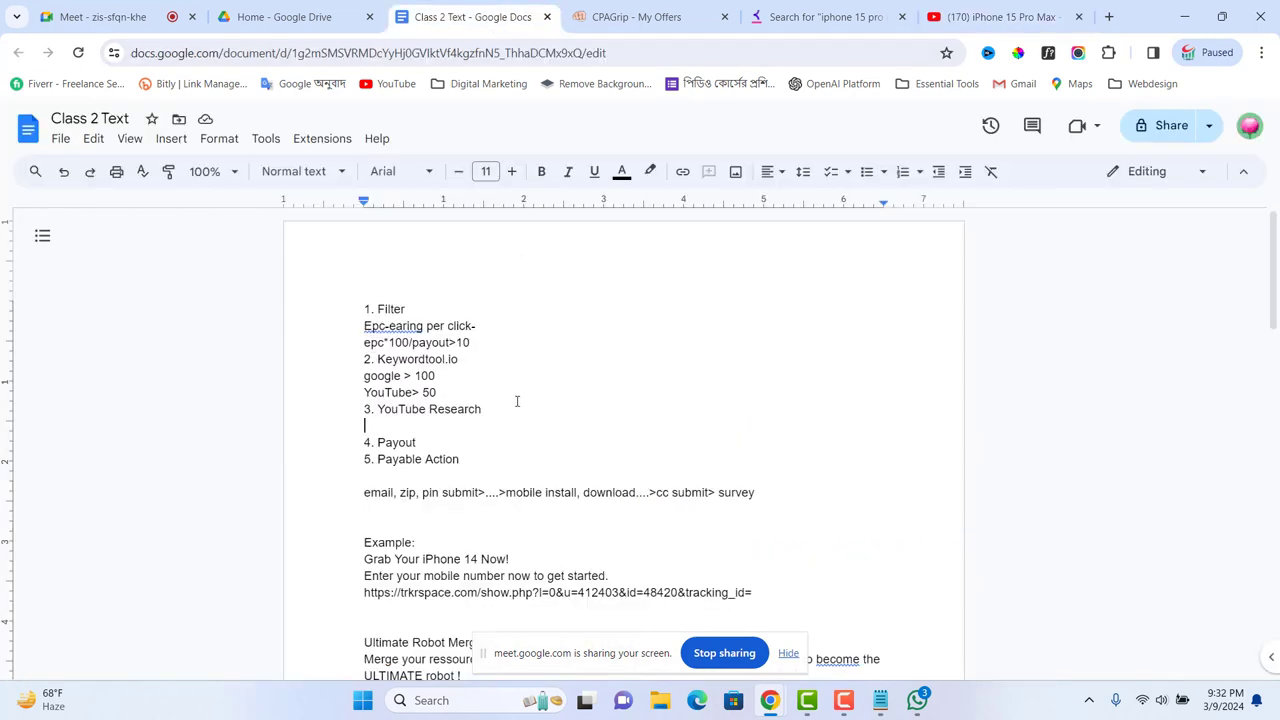
Step: Write sub-item 'a. 1 hours -' under YouTube Research, leaving an empty item b. below
text(a. )
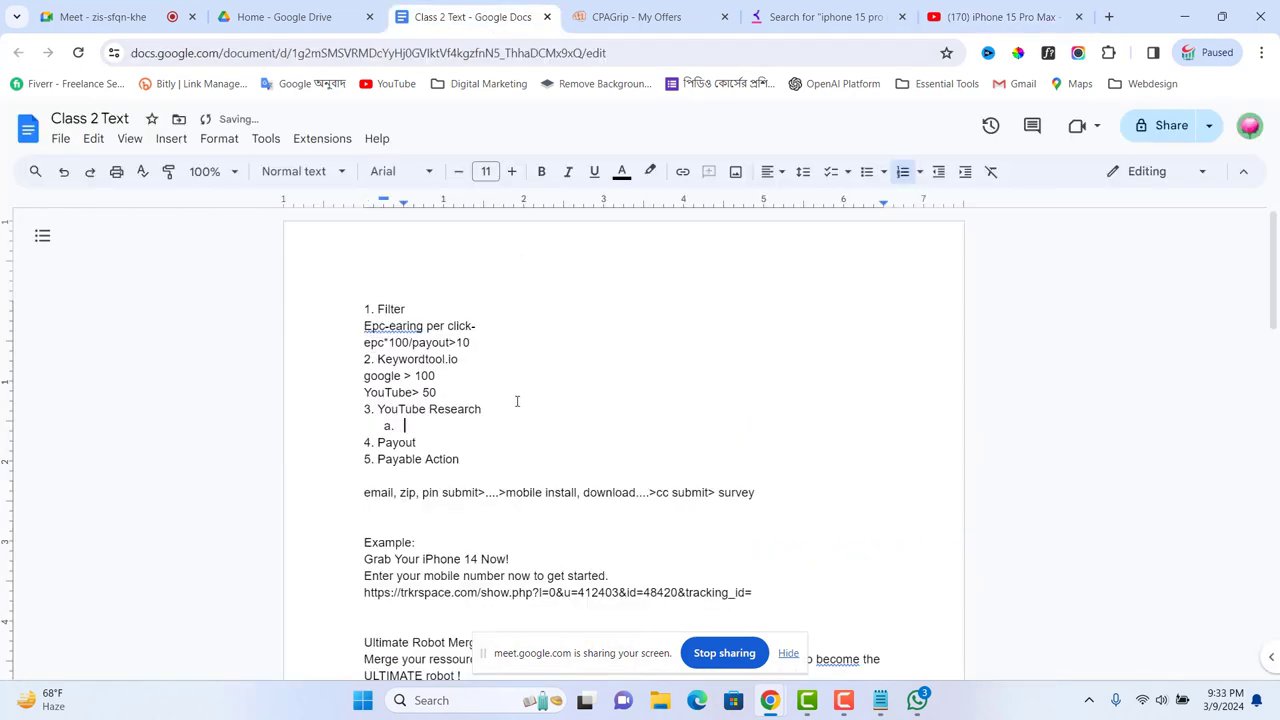
text(1)
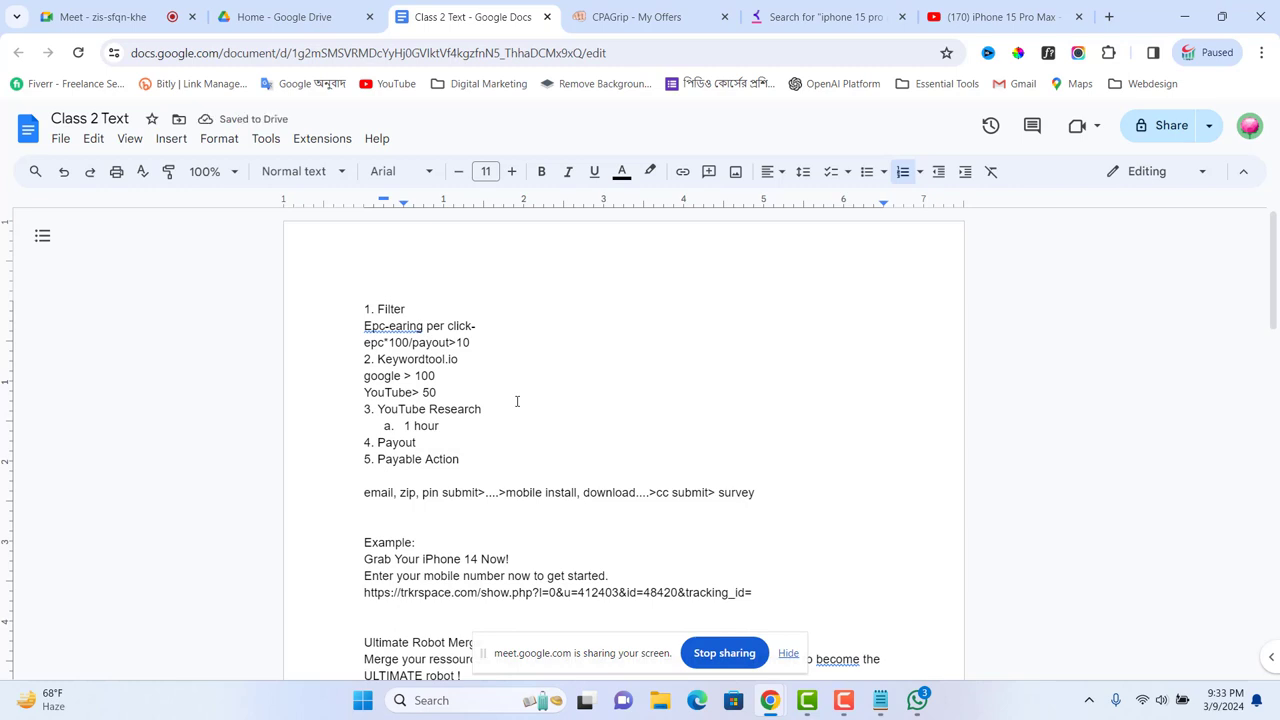
text(hours)
key(Return)
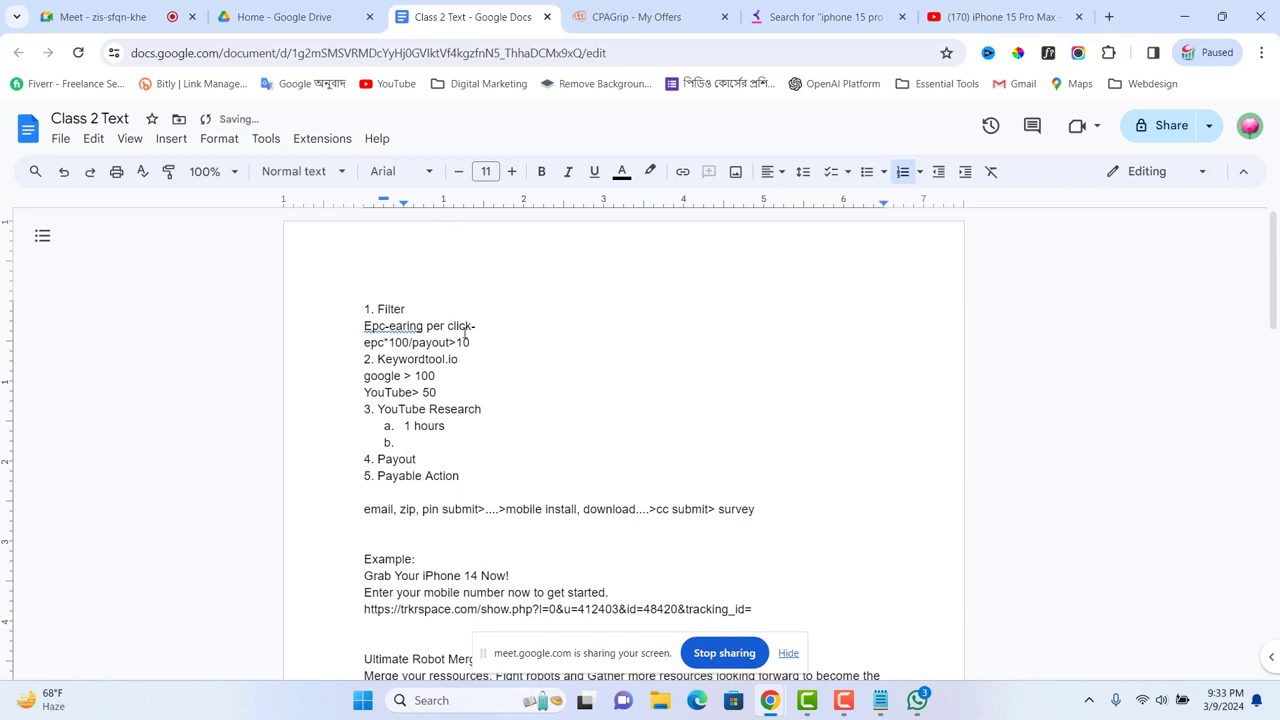
click(449, 425)
text(----)
click(1008, 15)
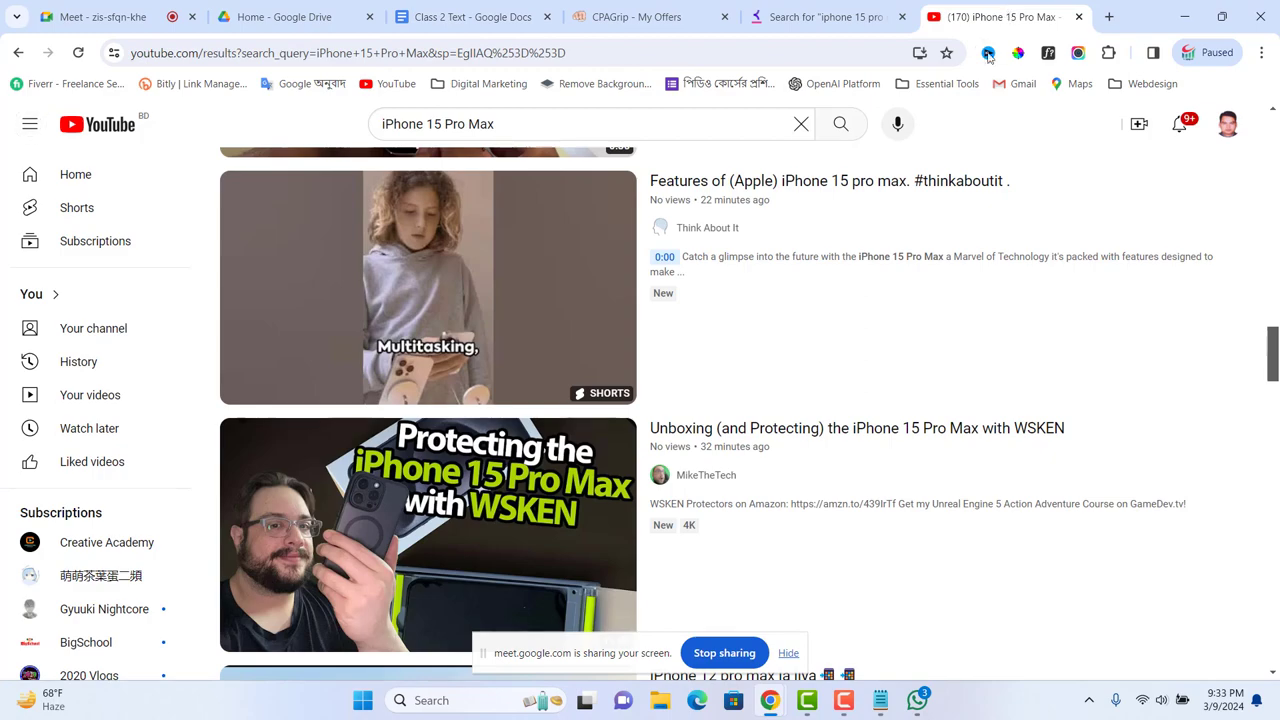
scroll(575, 255, up, 15)
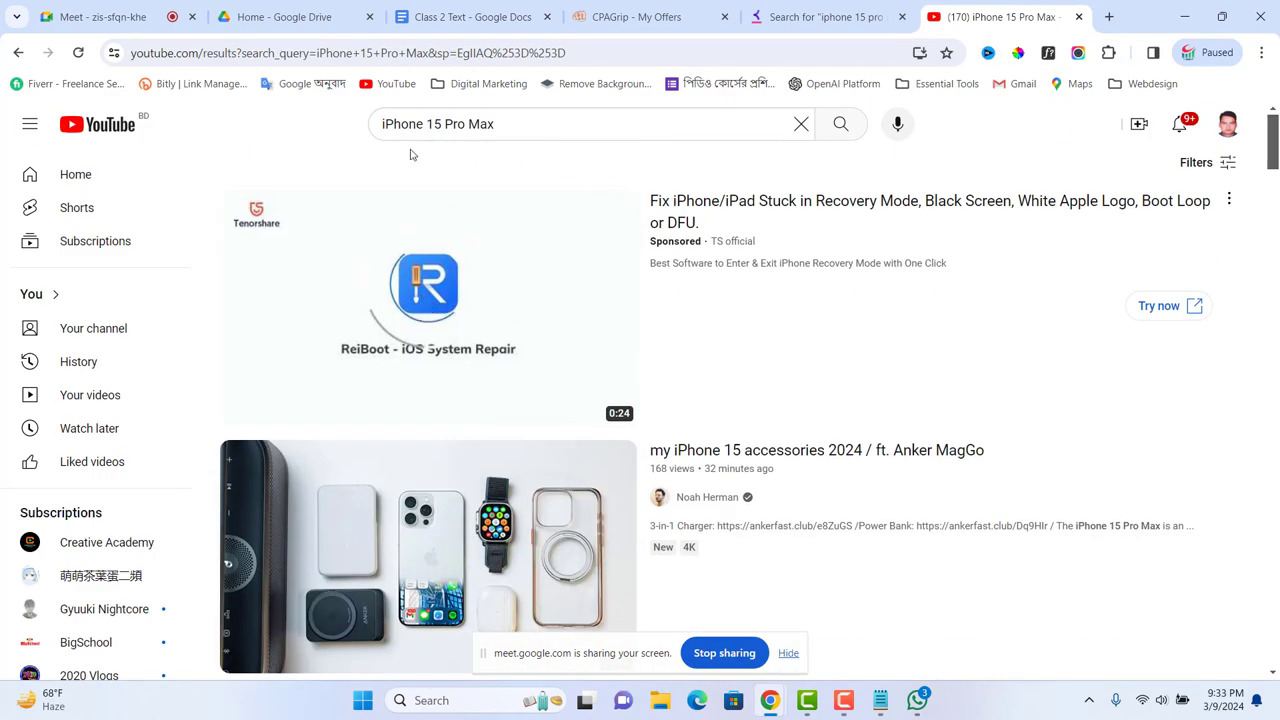
click(1230, 167)
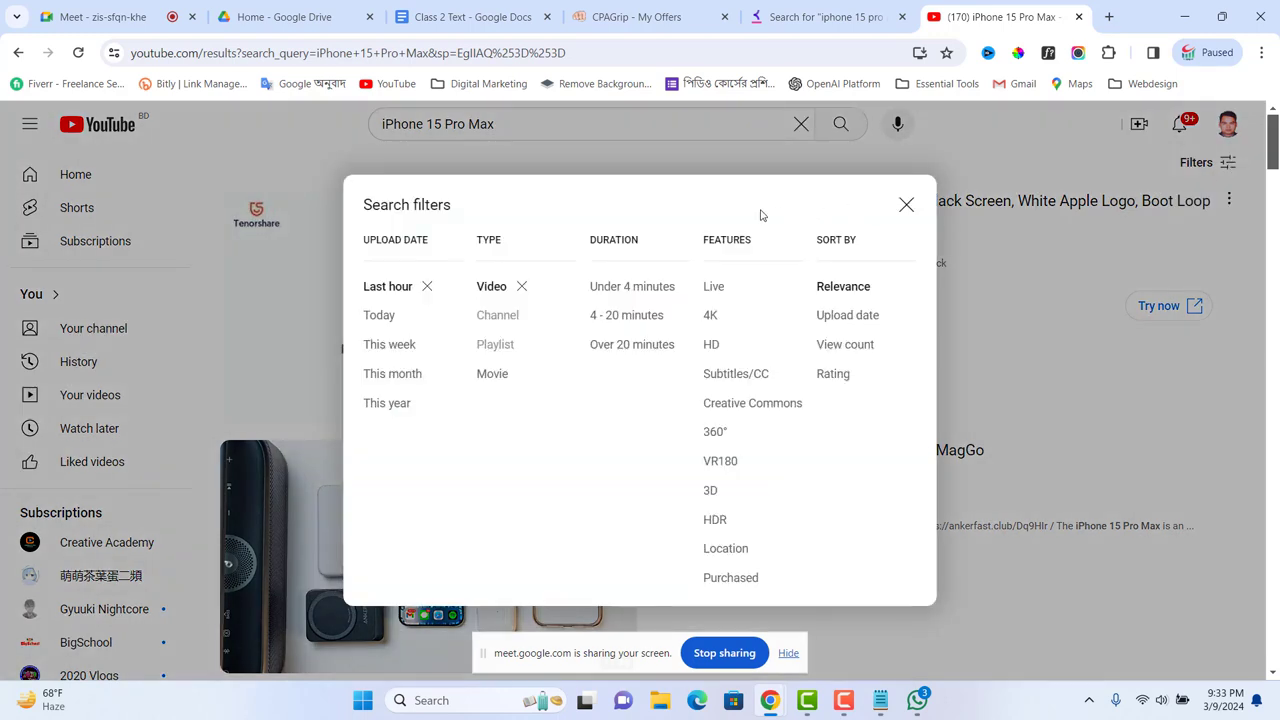
click(380, 316)
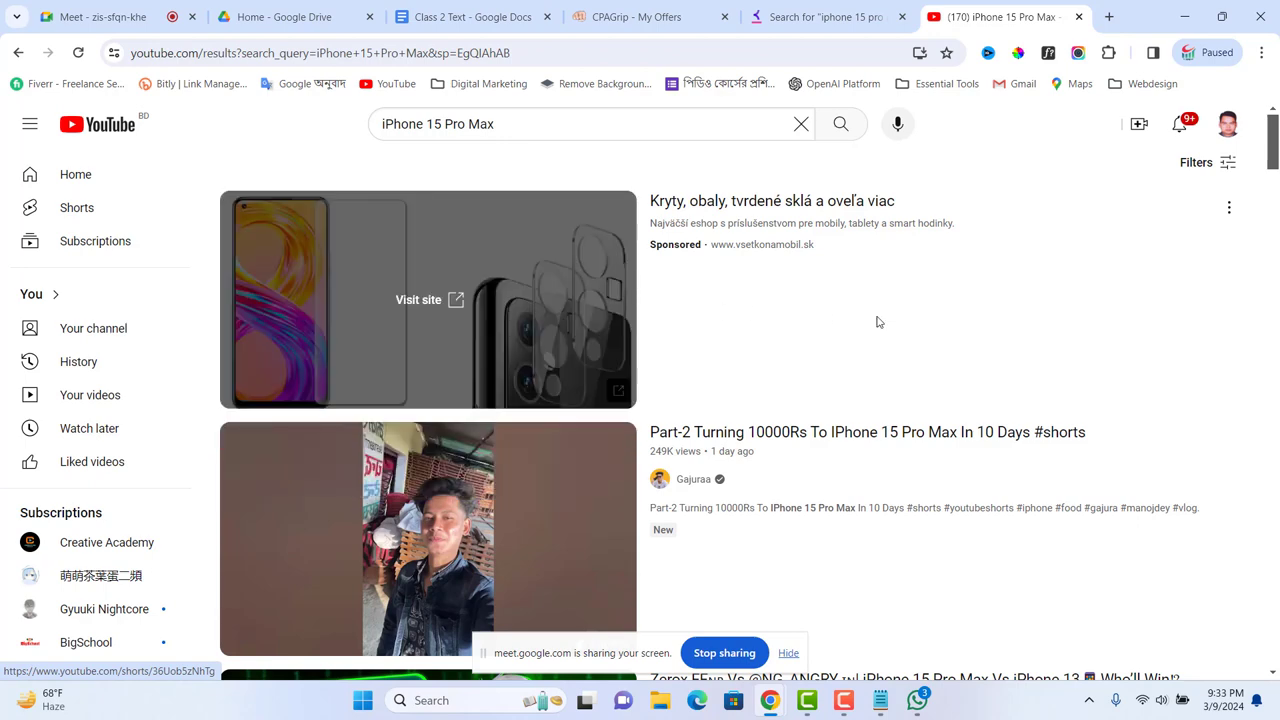
drag(1272, 152, 1249, 509)
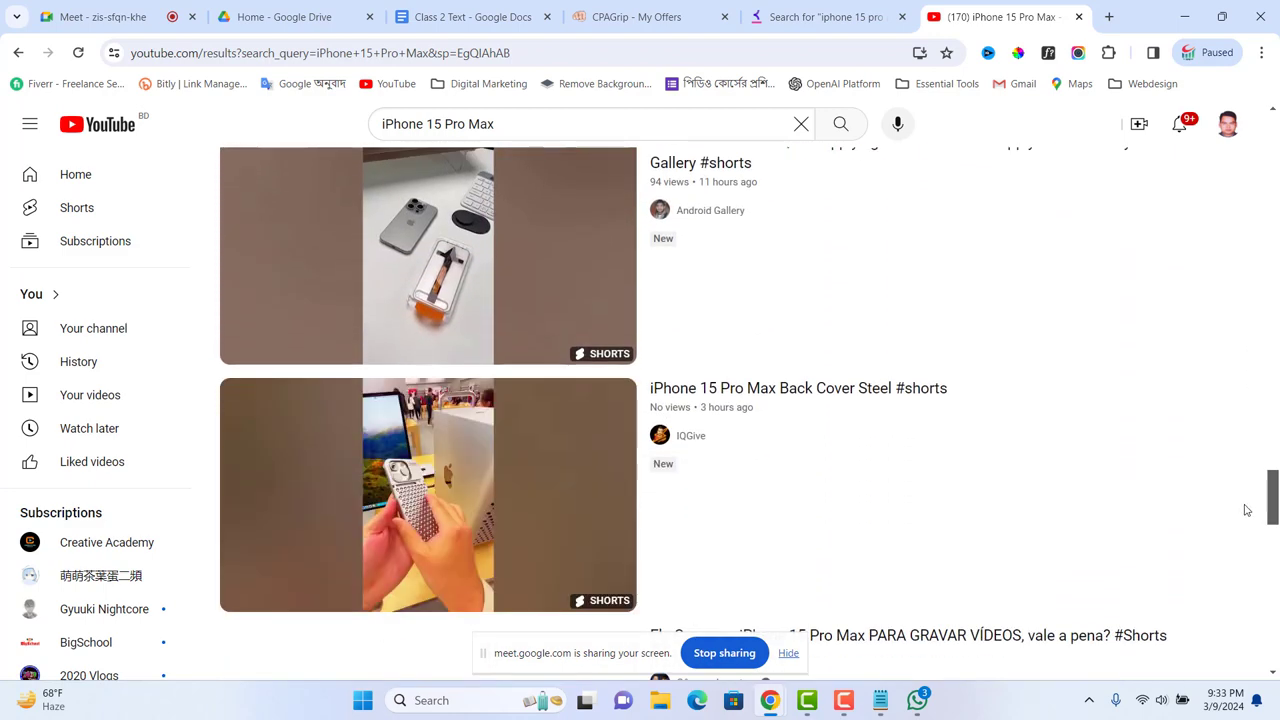
scroll(1010, 415, down, 4)
scroll(1005, 410, down, 10)
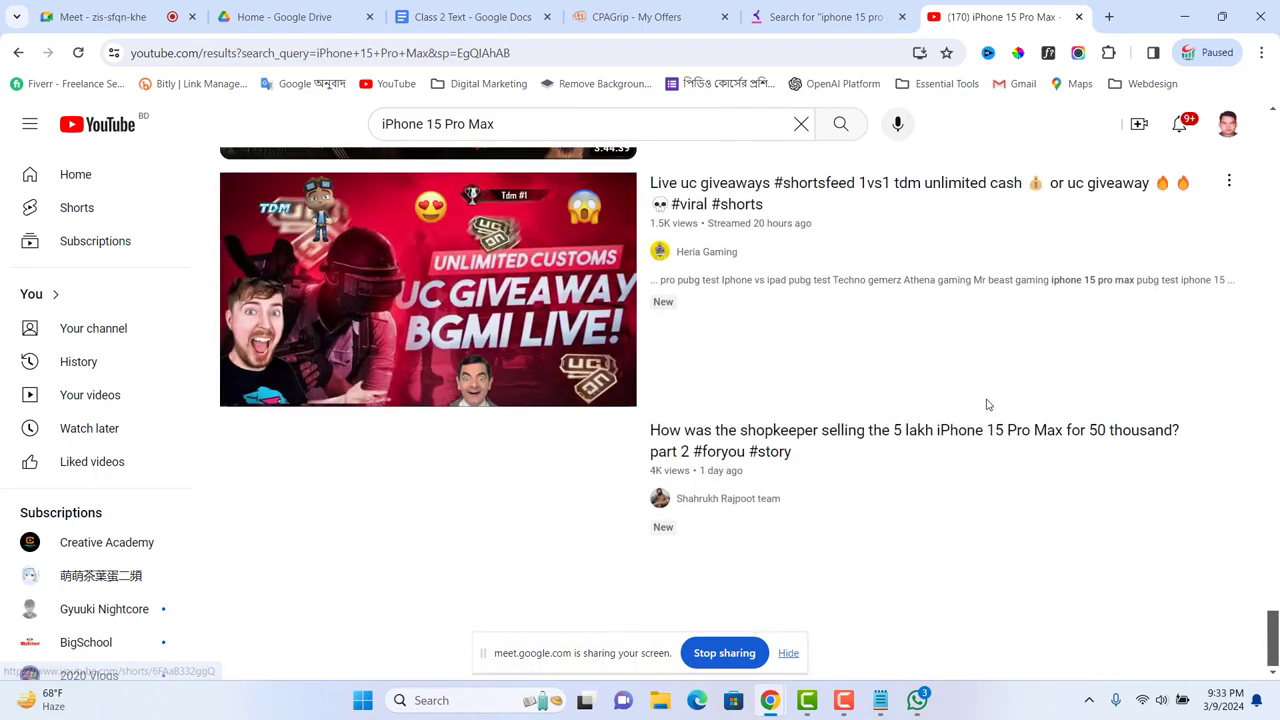
scroll(985, 403, down, 9)
scroll(980, 399, down, 8)
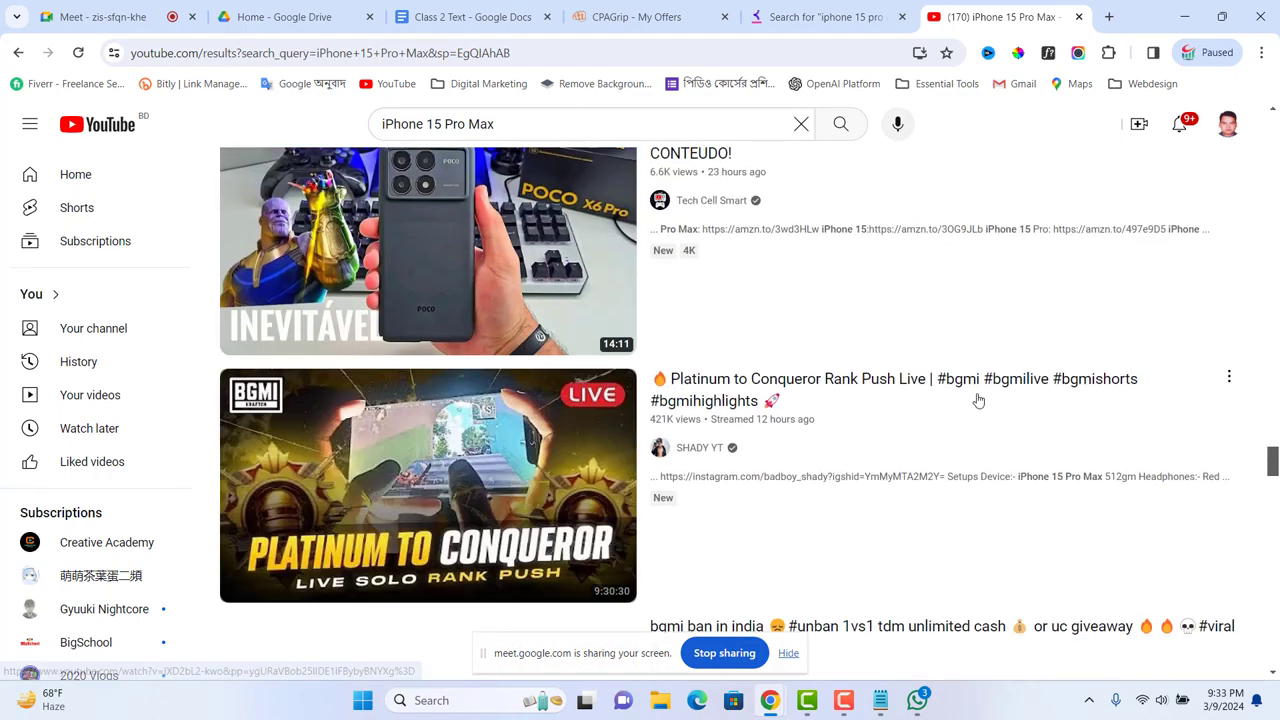
scroll(972, 392, up, 10)
scroll(965, 374, down, 20)
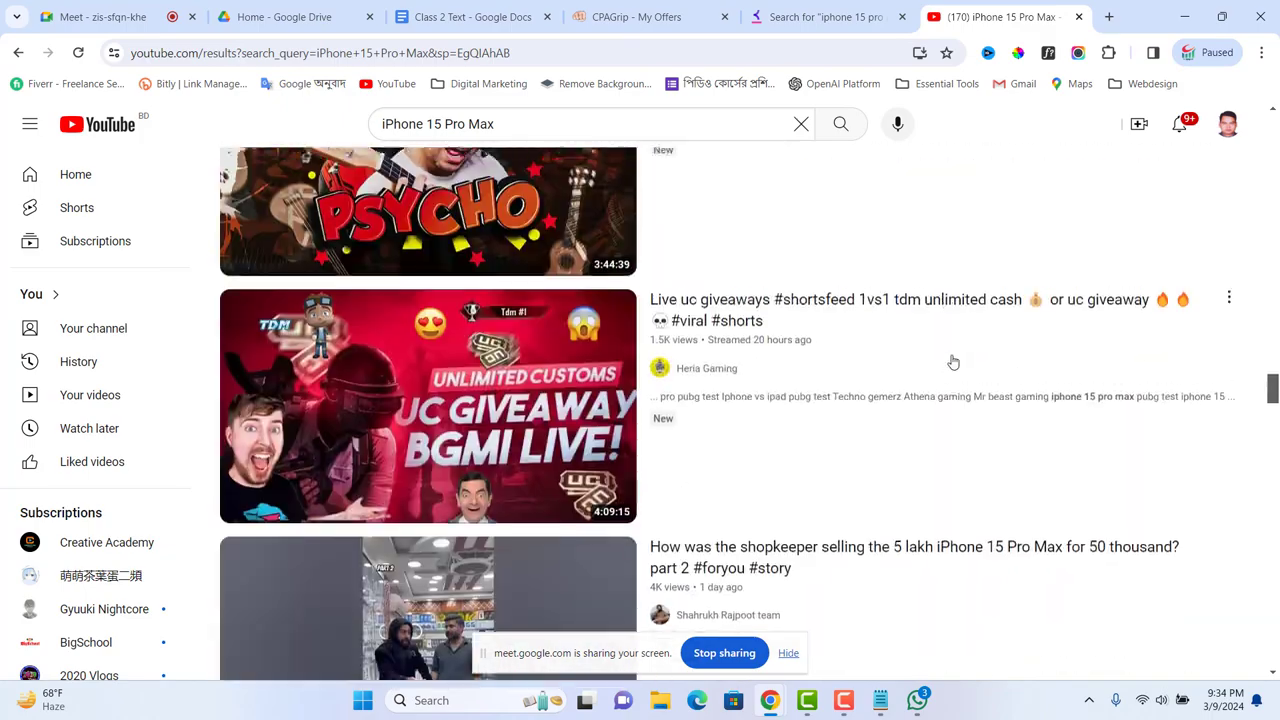
scroll(940, 344, up, 20)
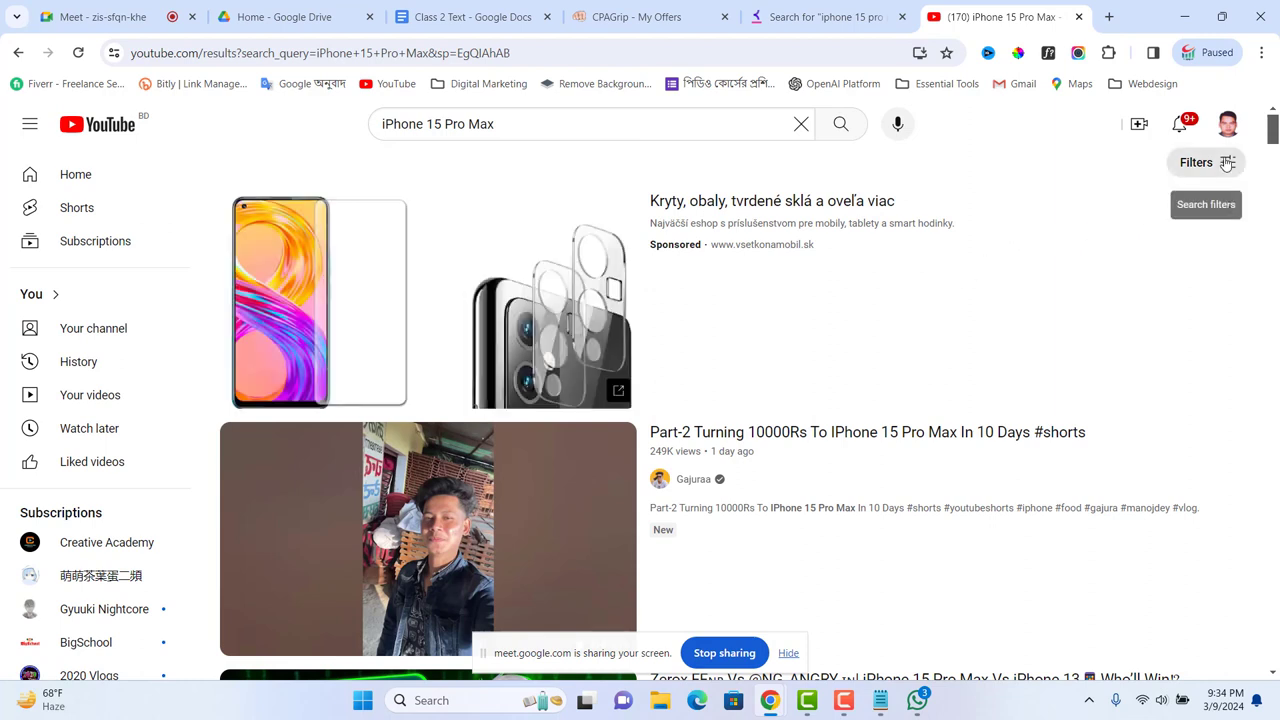
Step: Fill item b. as '1 days' under YouTube Research and start an empty item c
click(468, 20)
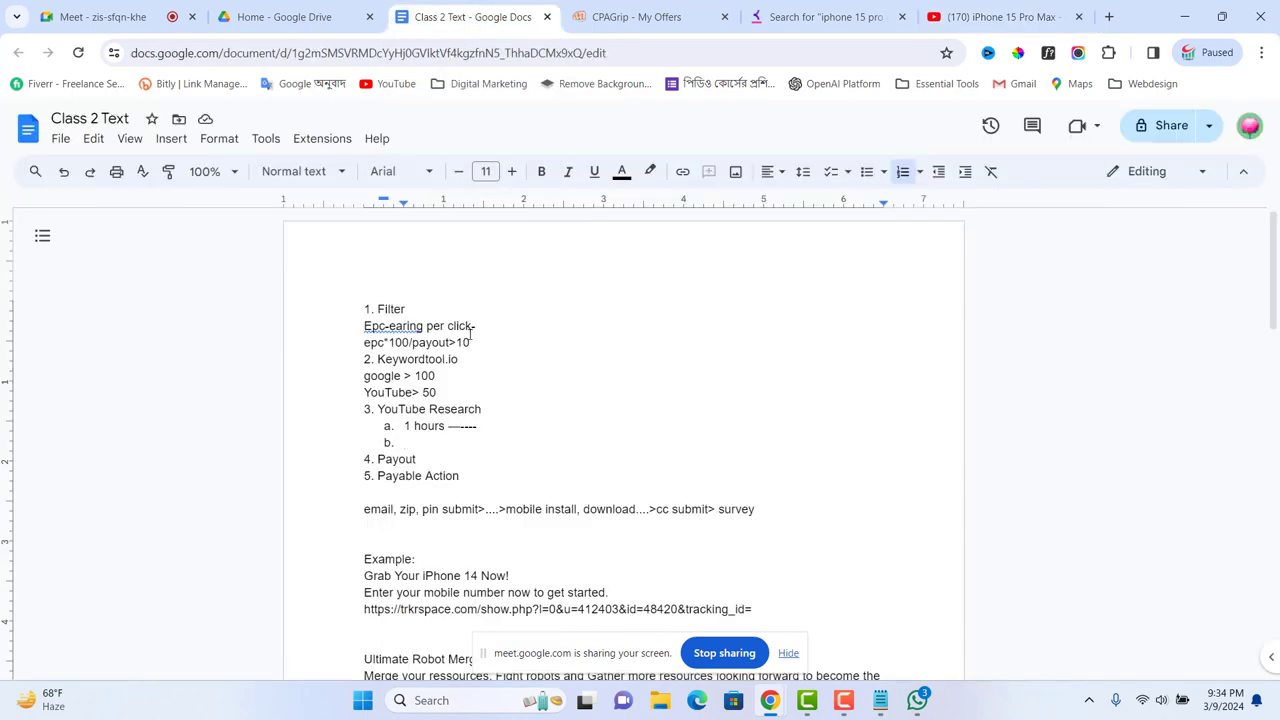
text(1 days —-------)
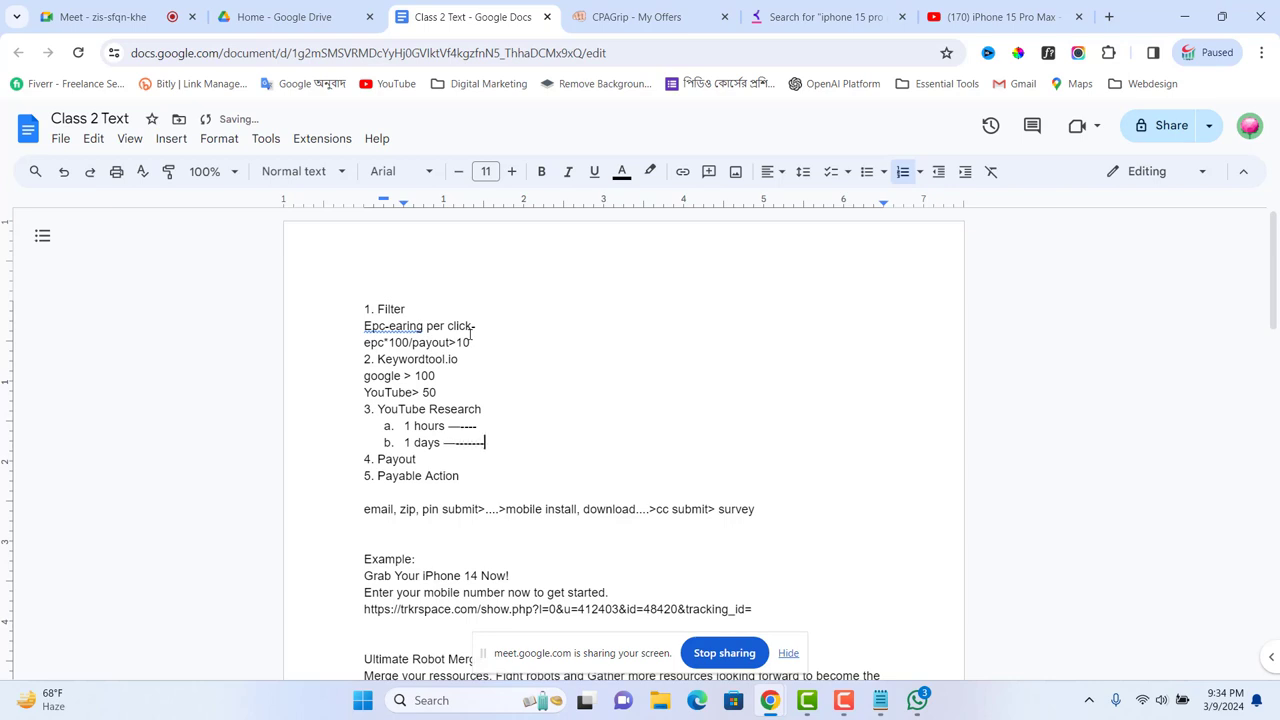
key(Return)
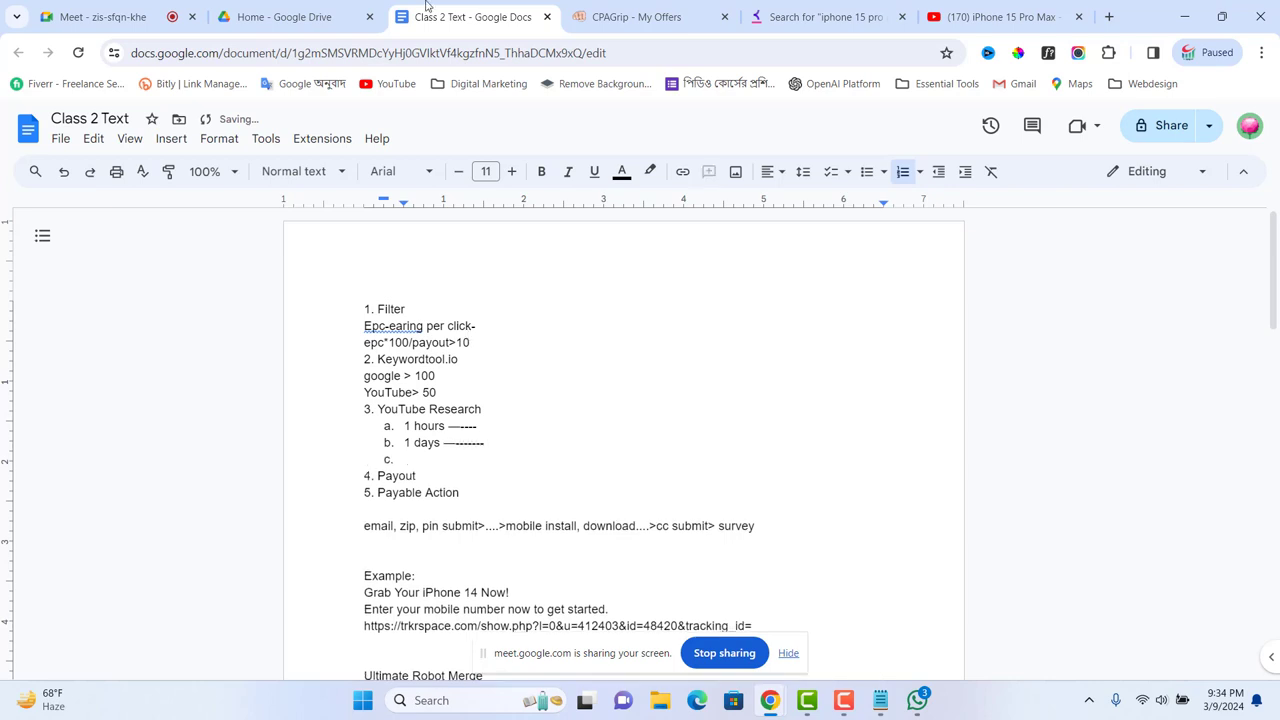
click(1000, 17)
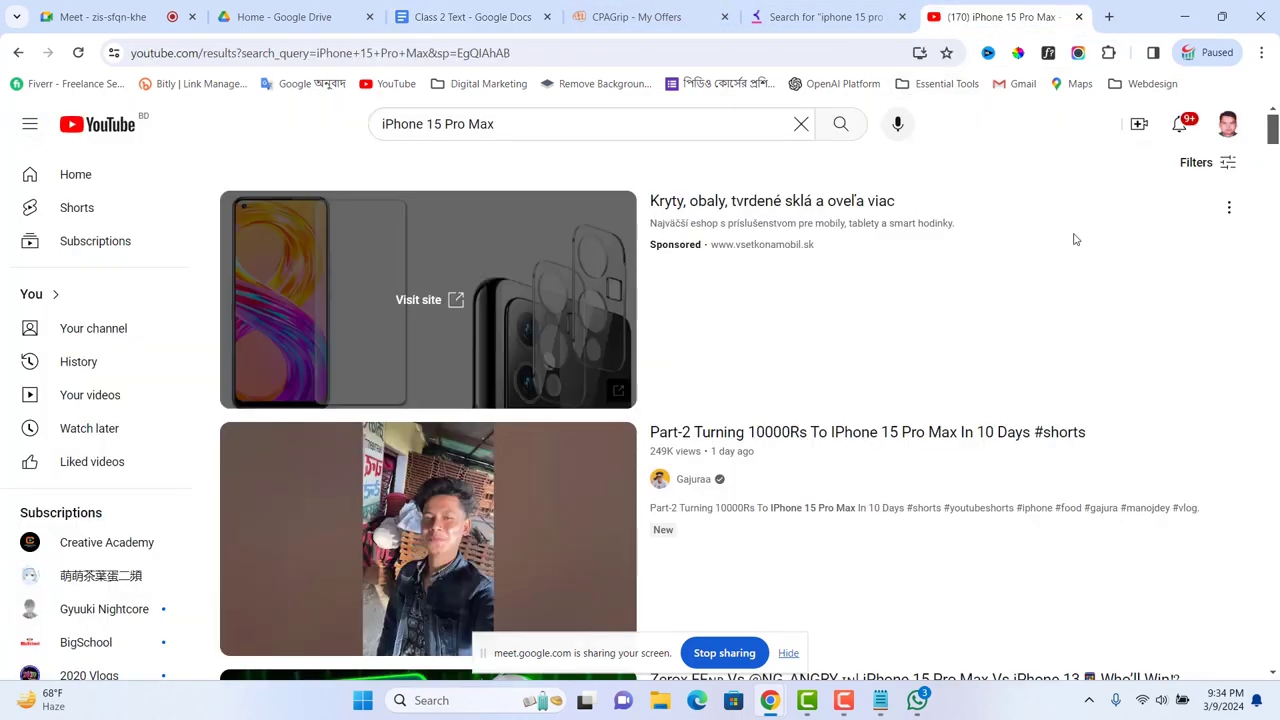
Step: Drop the Video and Today filters and restrict the results to Channel type
click(1221, 166)
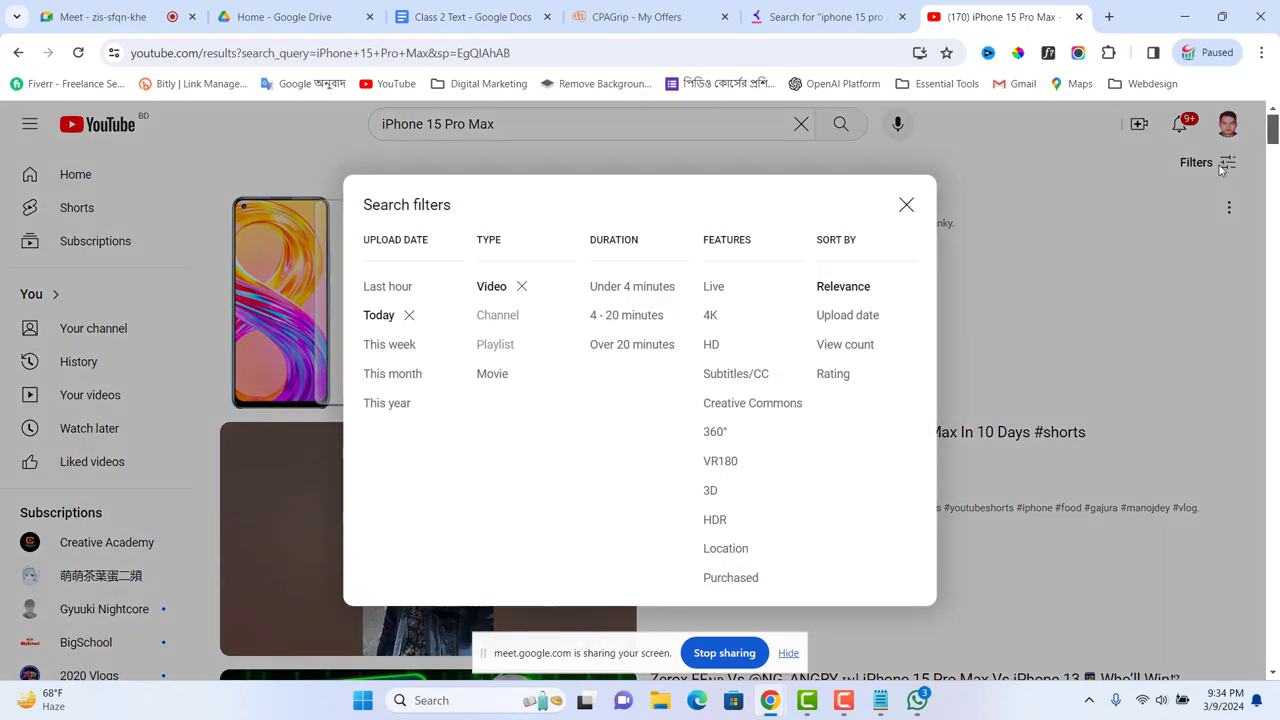
click(520, 289)
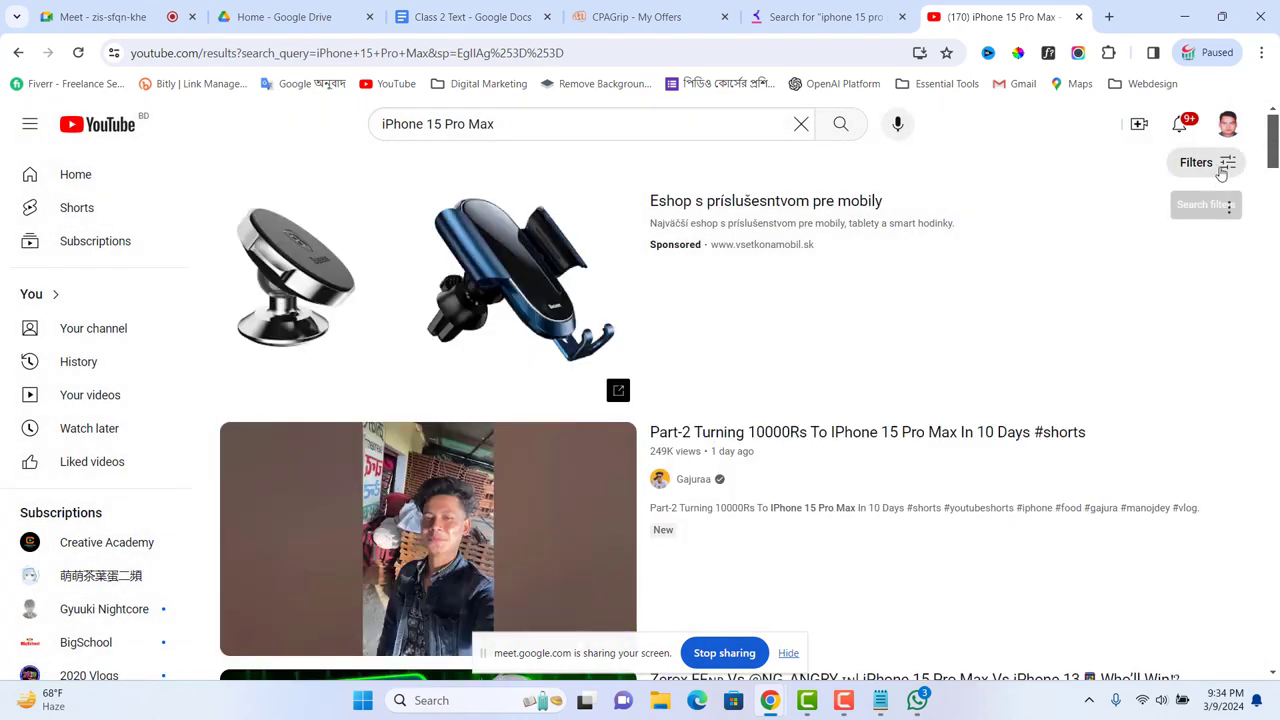
click(1220, 168)
click(408, 316)
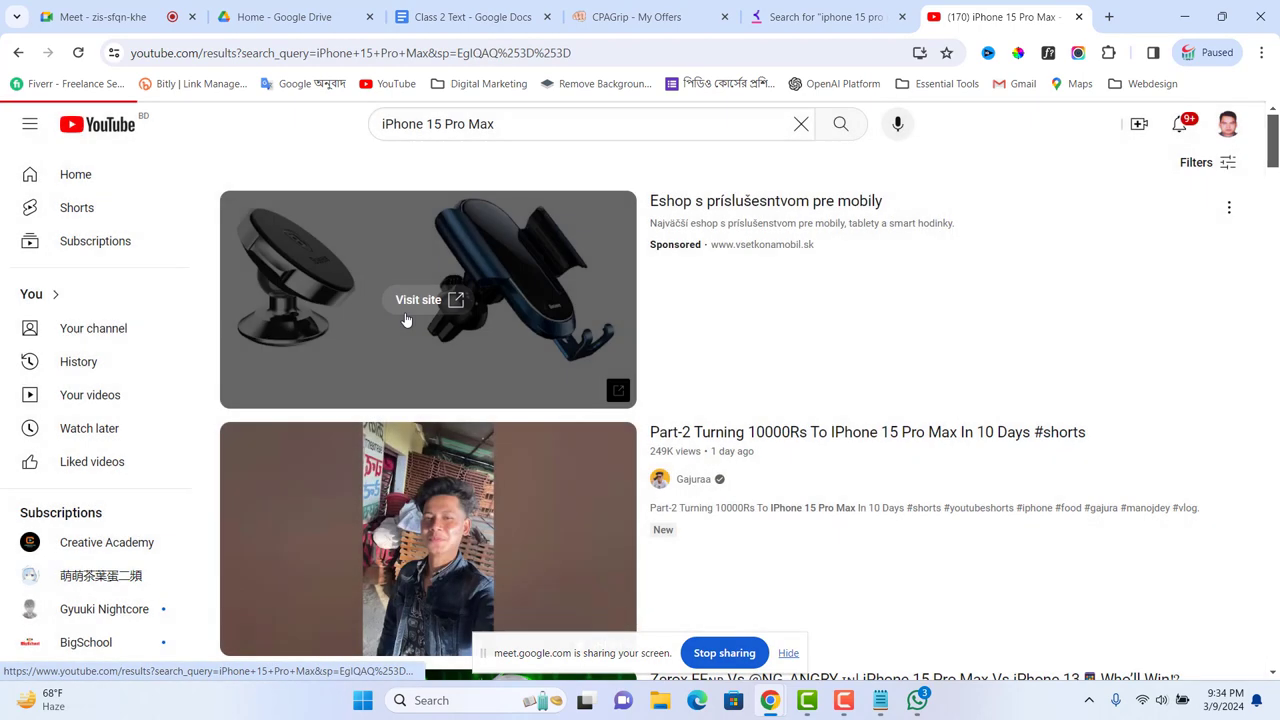
click(1196, 163)
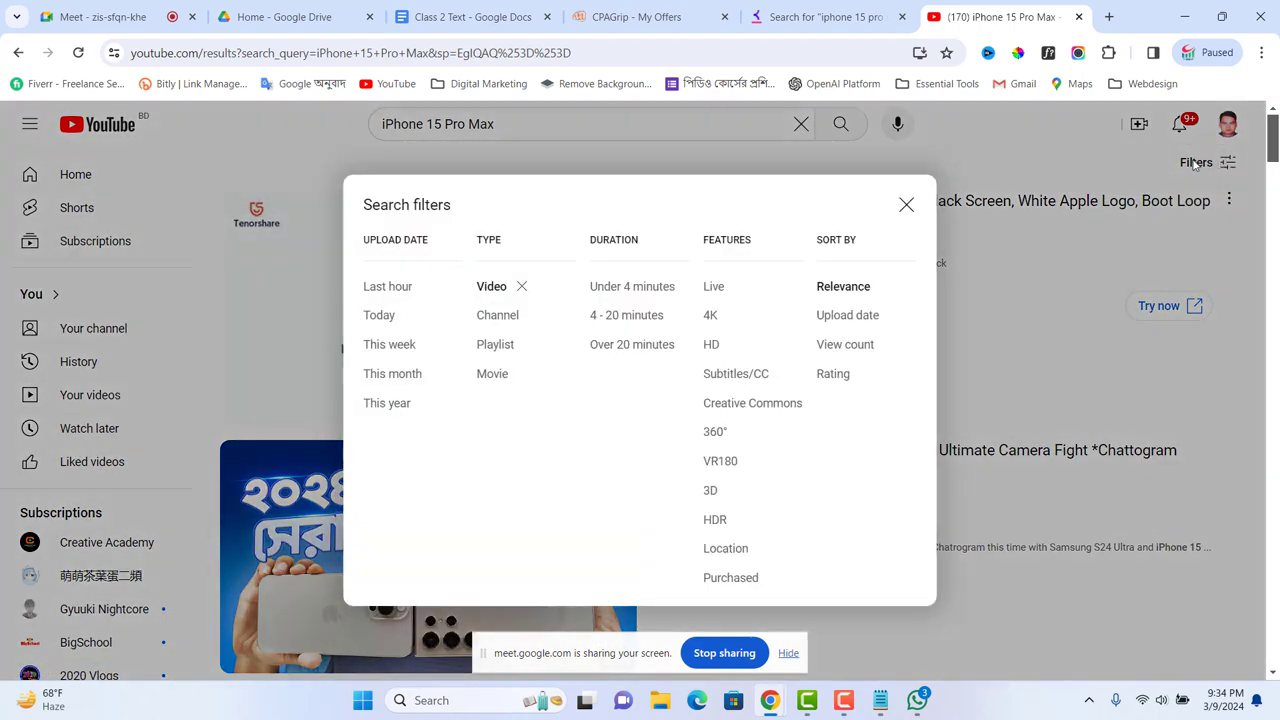
click(500, 316)
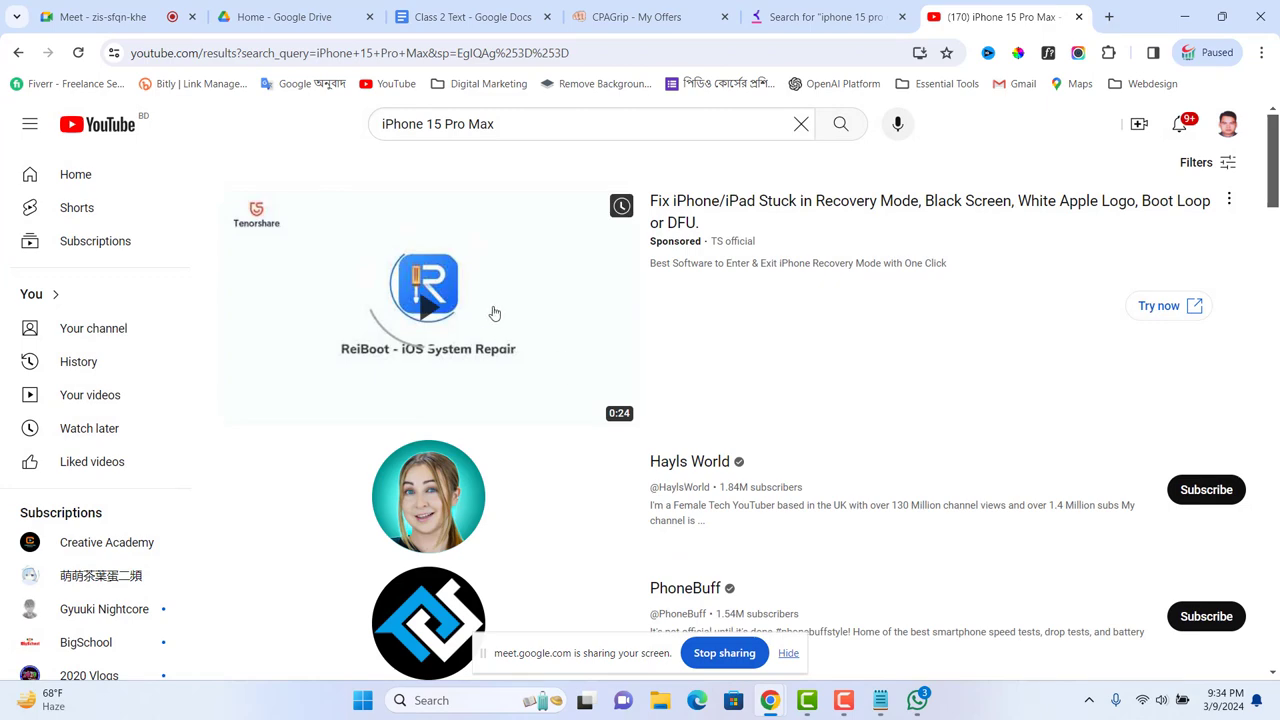
Step: Scroll through the channel results to review their subscriber counts
scroll(491, 317, down, 3)
scroll(484, 355, down, 6)
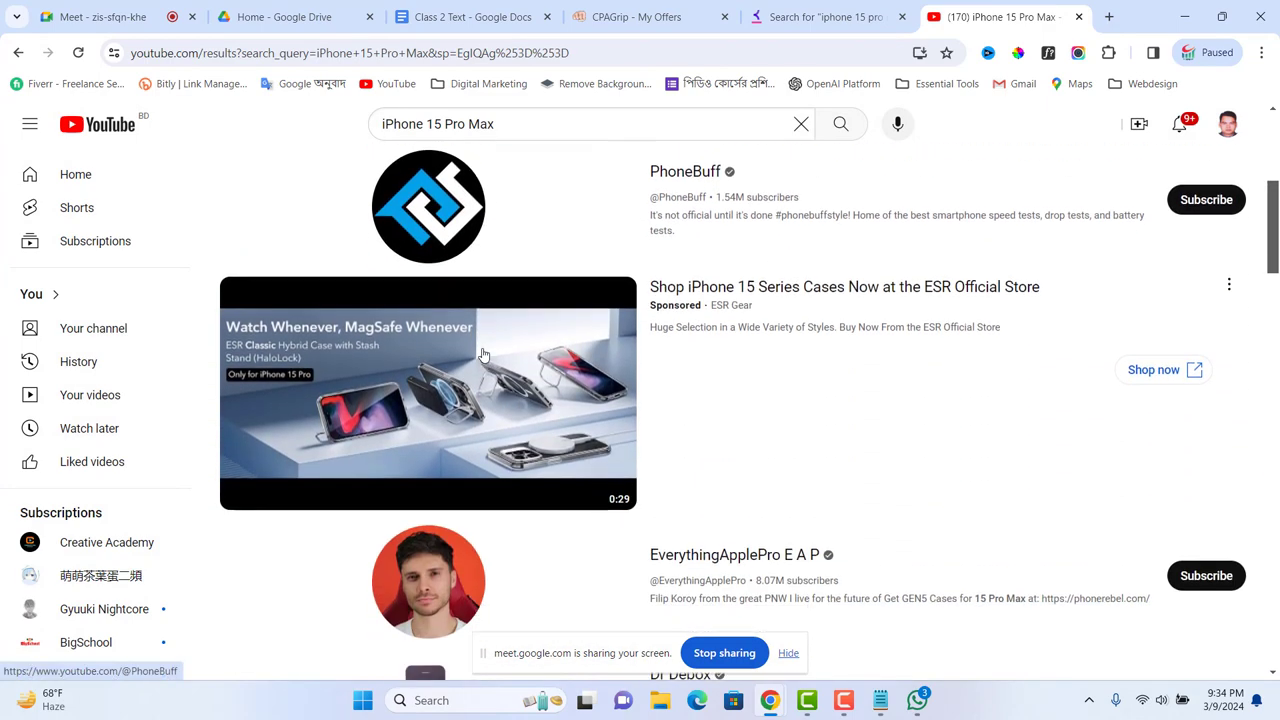
scroll(486, 365, down, 15)
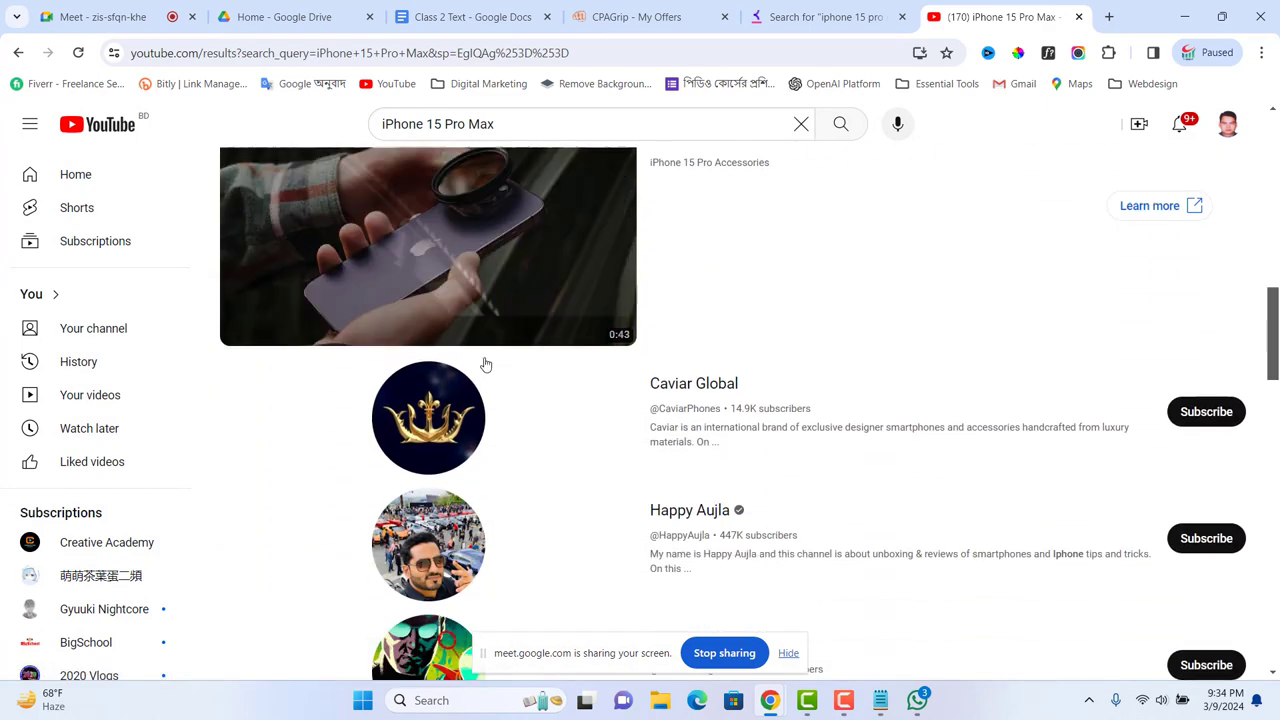
scroll(495, 391, down, 8)
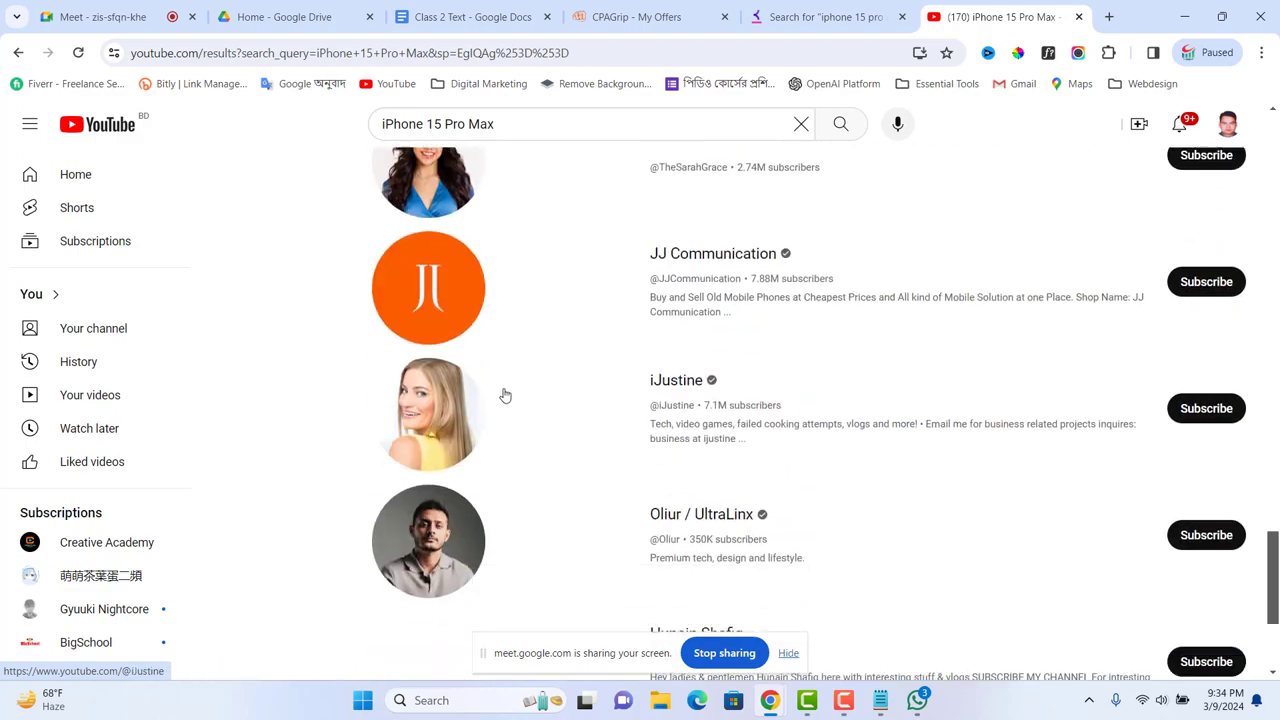
scroll(503, 387, up, 20)
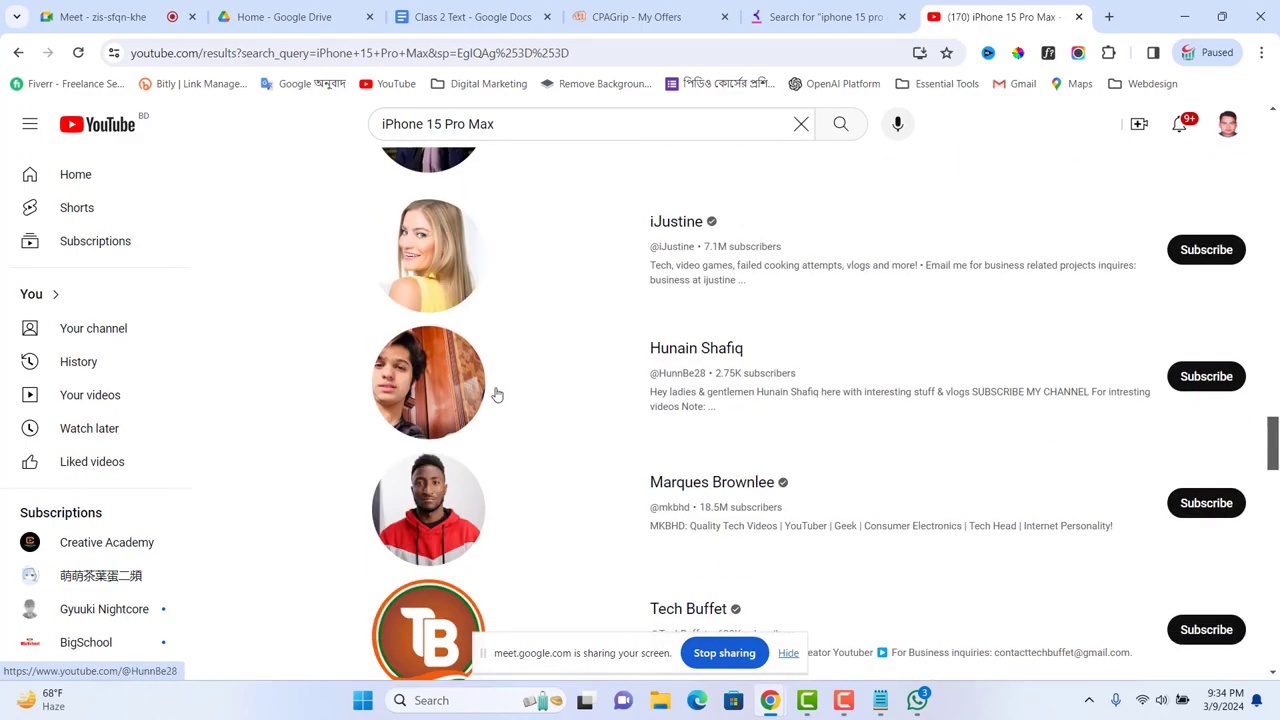
scroll(470, 320, up, 15)
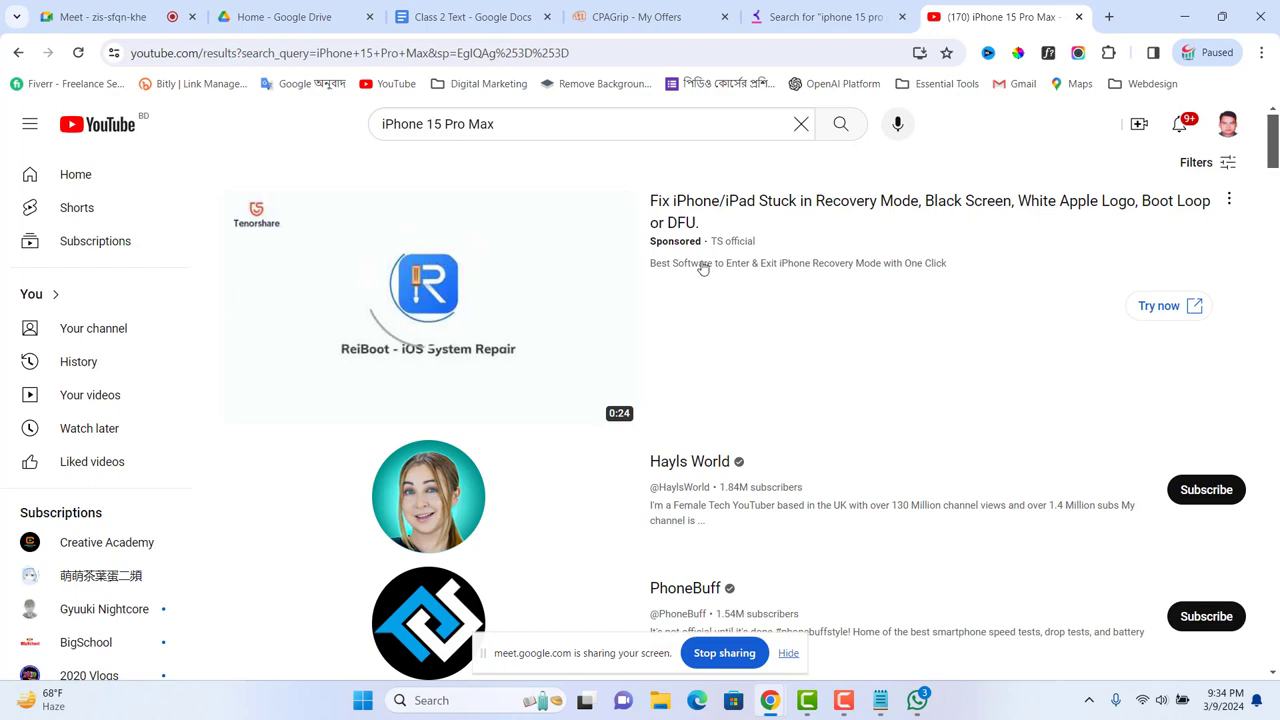
scroll(900, 225, down, 3)
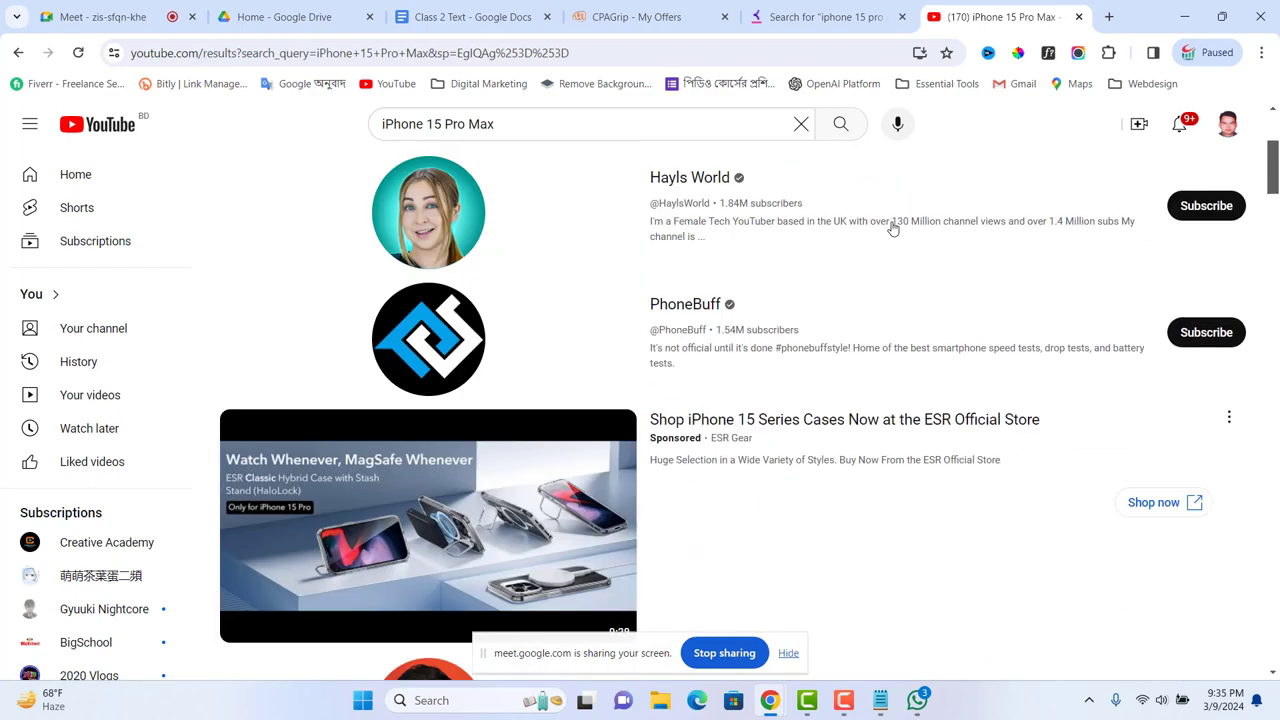
scroll(893, 229, down, 1)
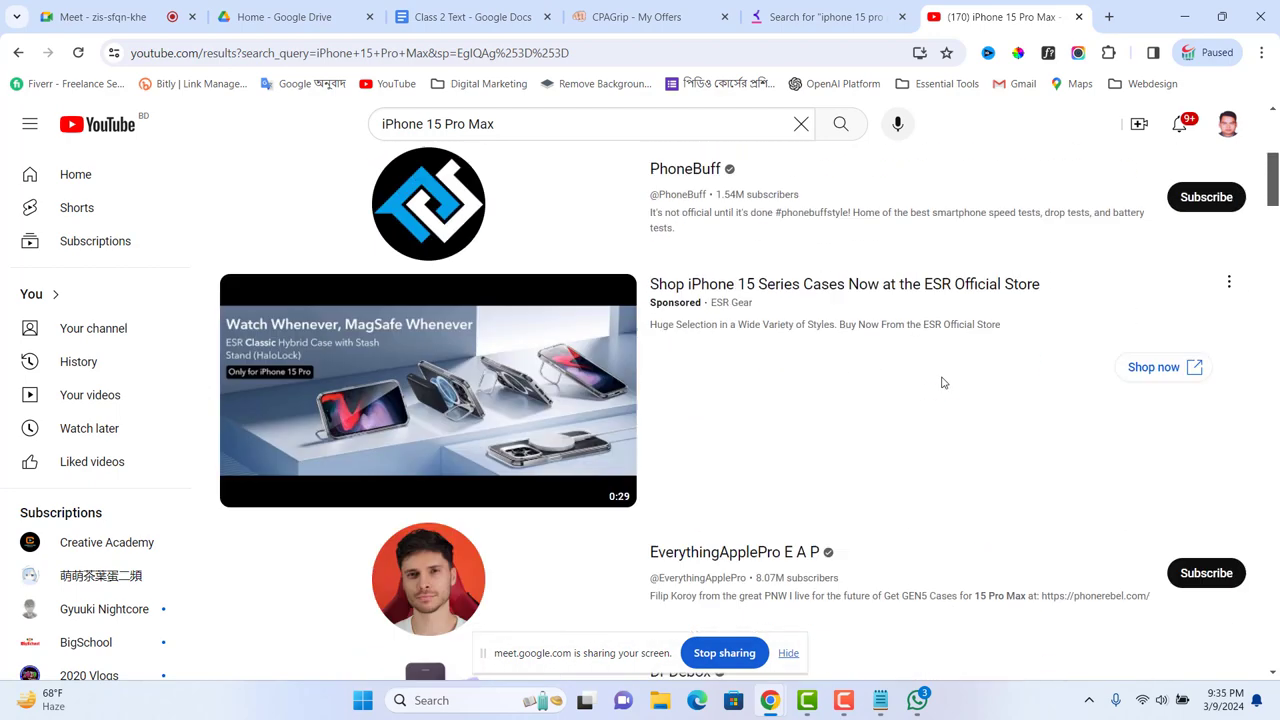
scroll(941, 383, down, 3)
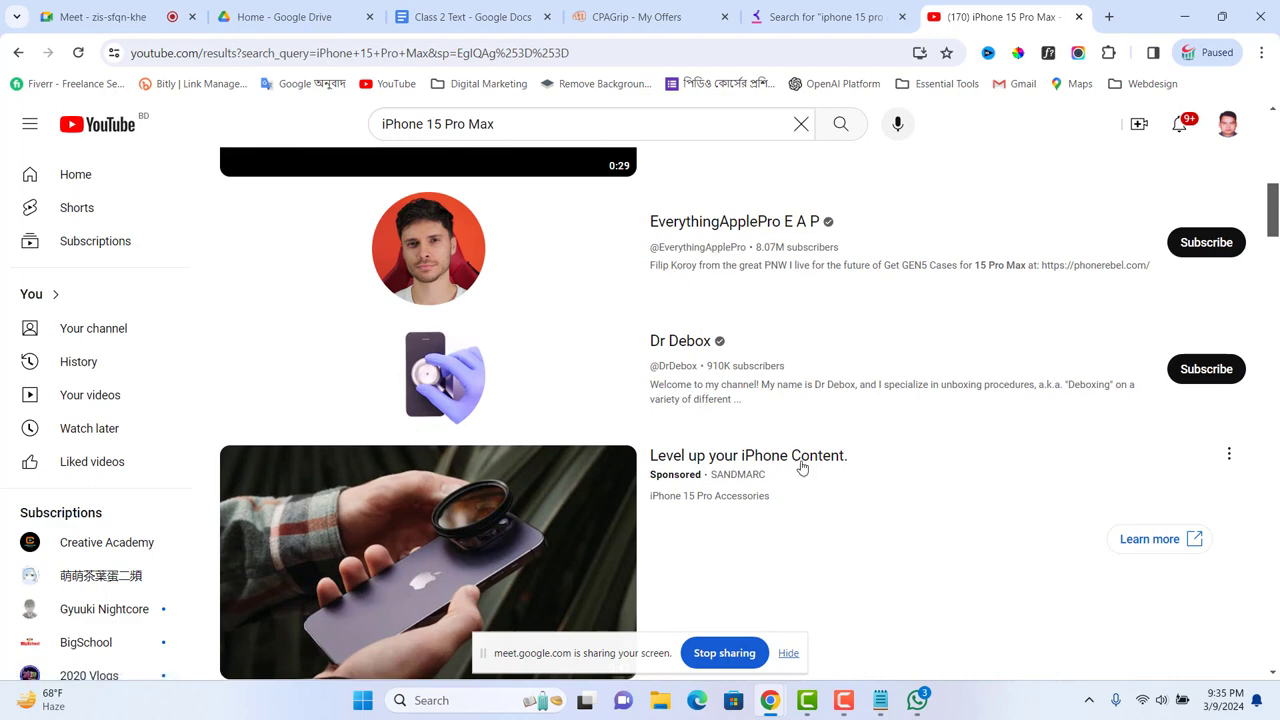
scroll(800, 465, down, 2)
scroll(749, 480, down, 1)
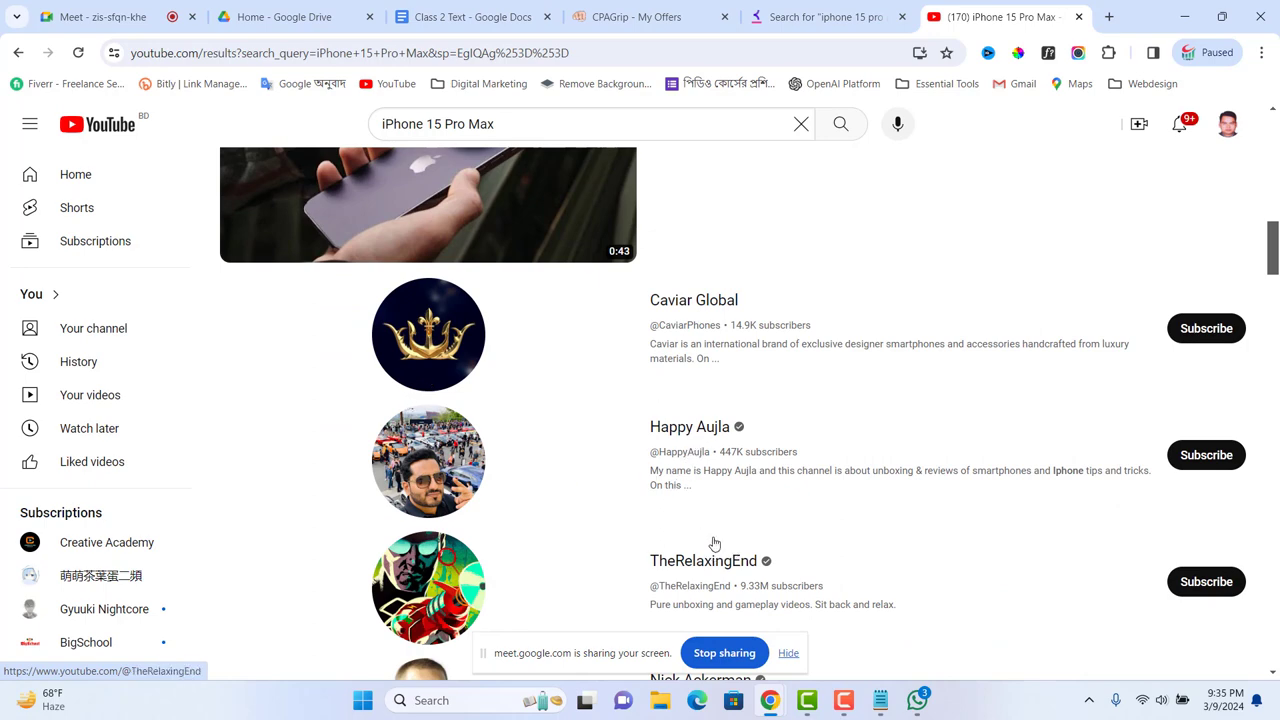
scroll(564, 354, down, 10)
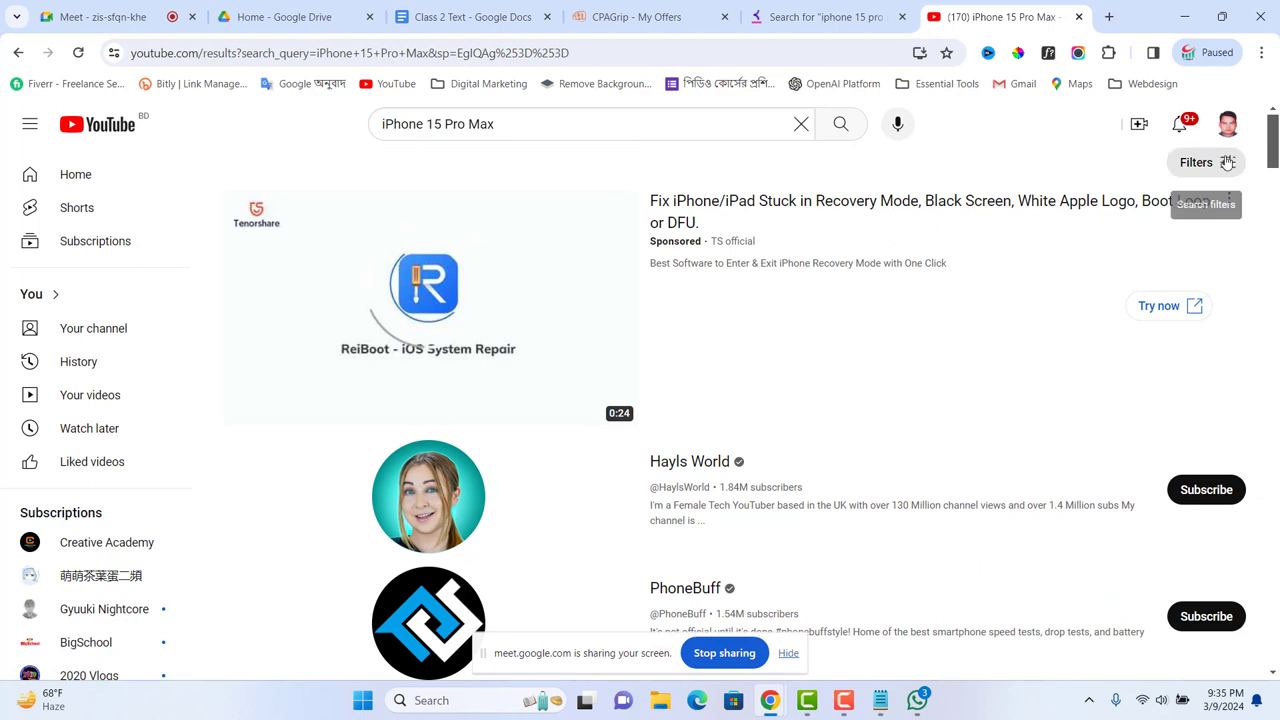
Step: Delete '15 Pro Max' from the query so YouTube searches just 'iPhone'
click(1200, 165)
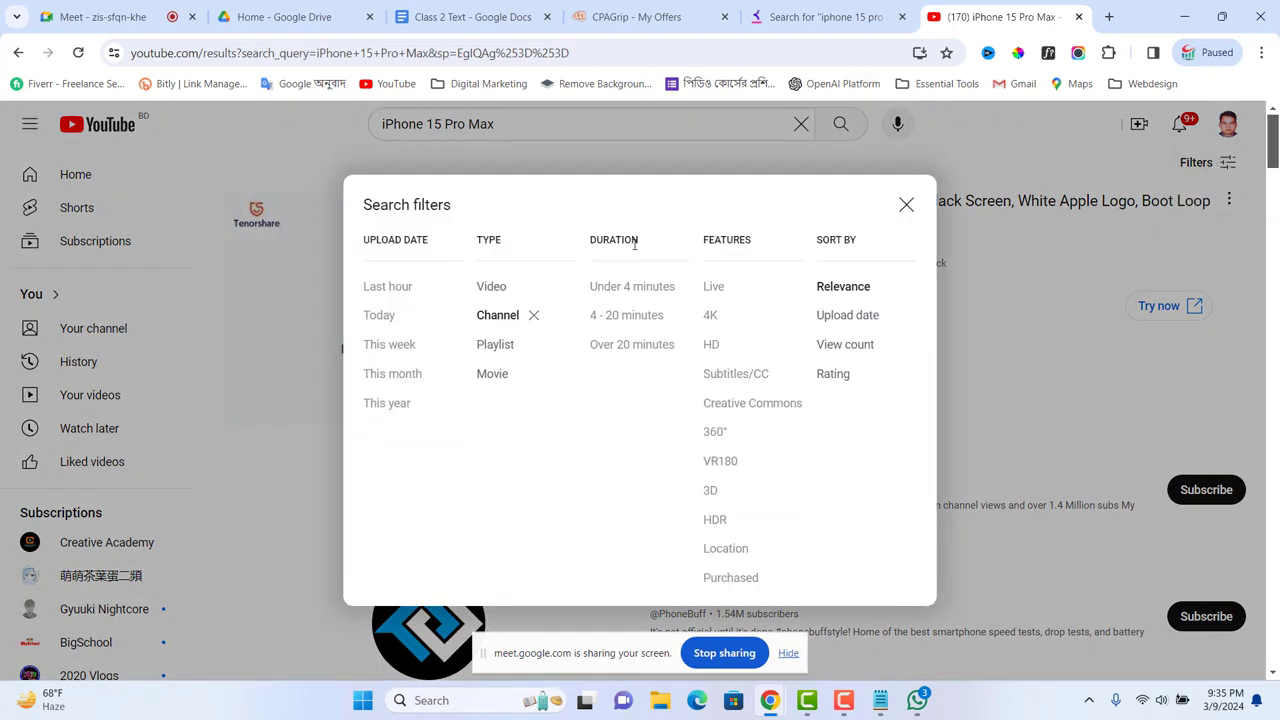
click(906, 206)
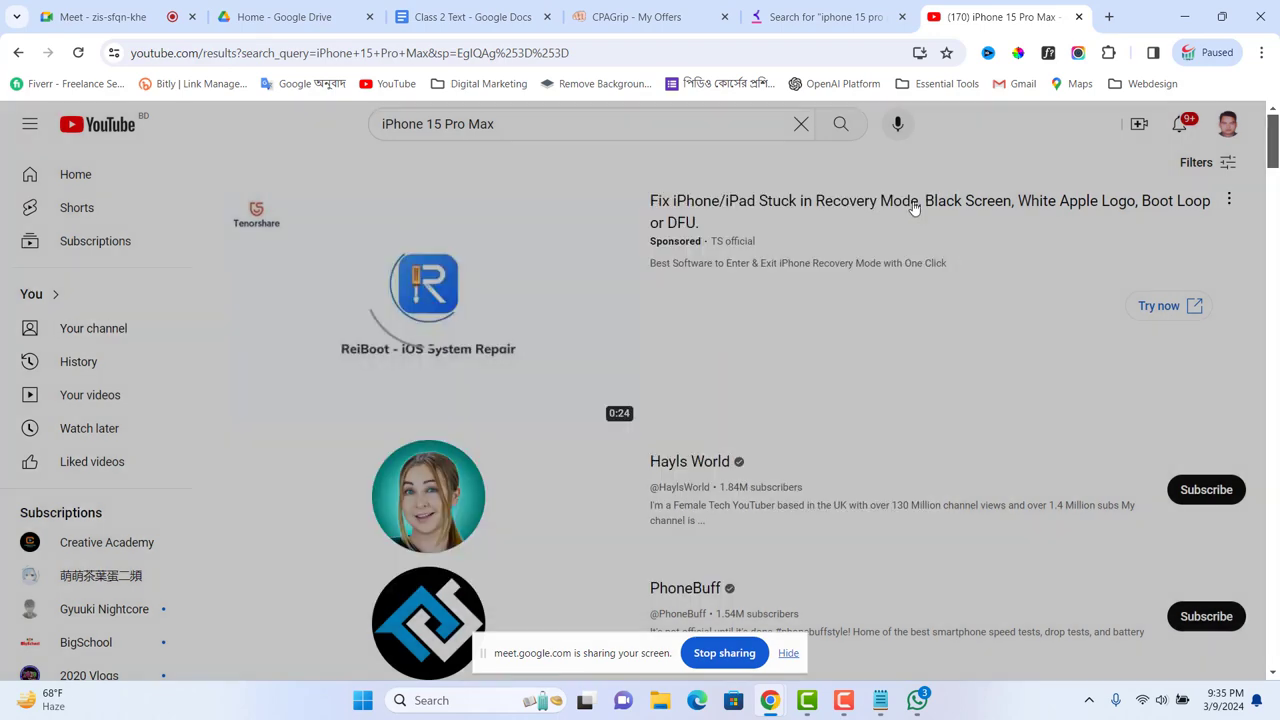
click(570, 122)
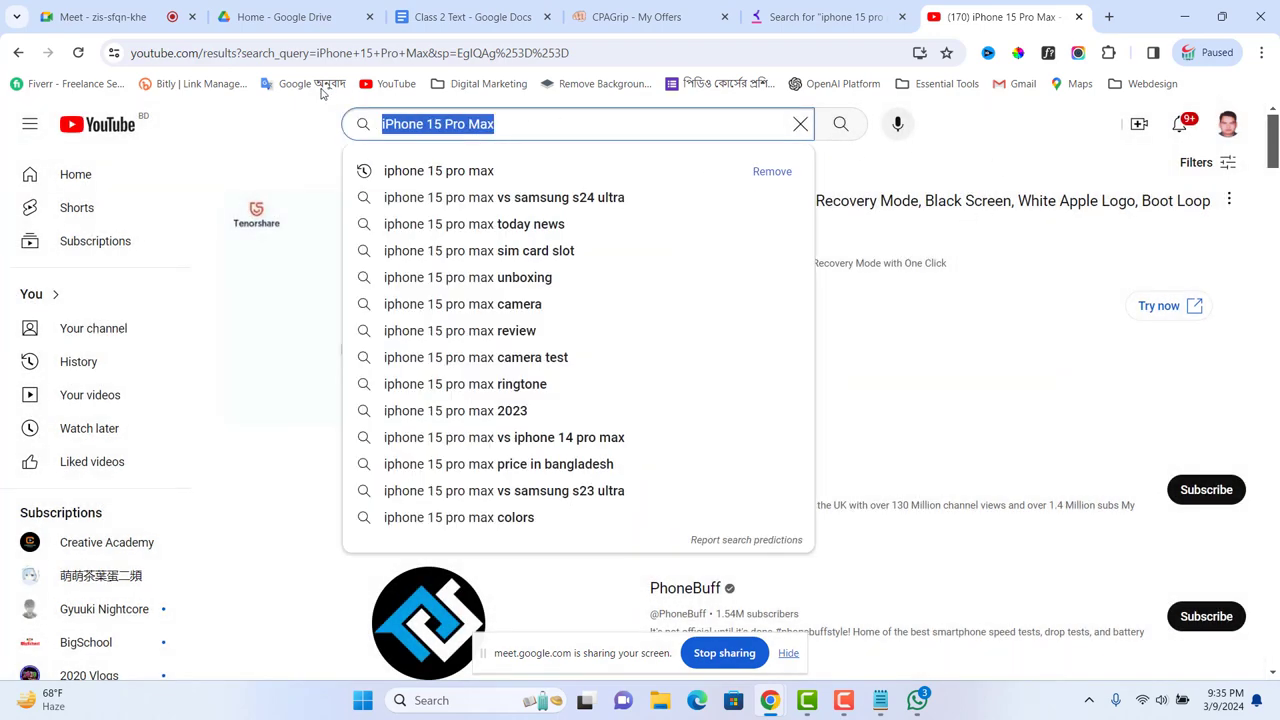
click(518, 126)
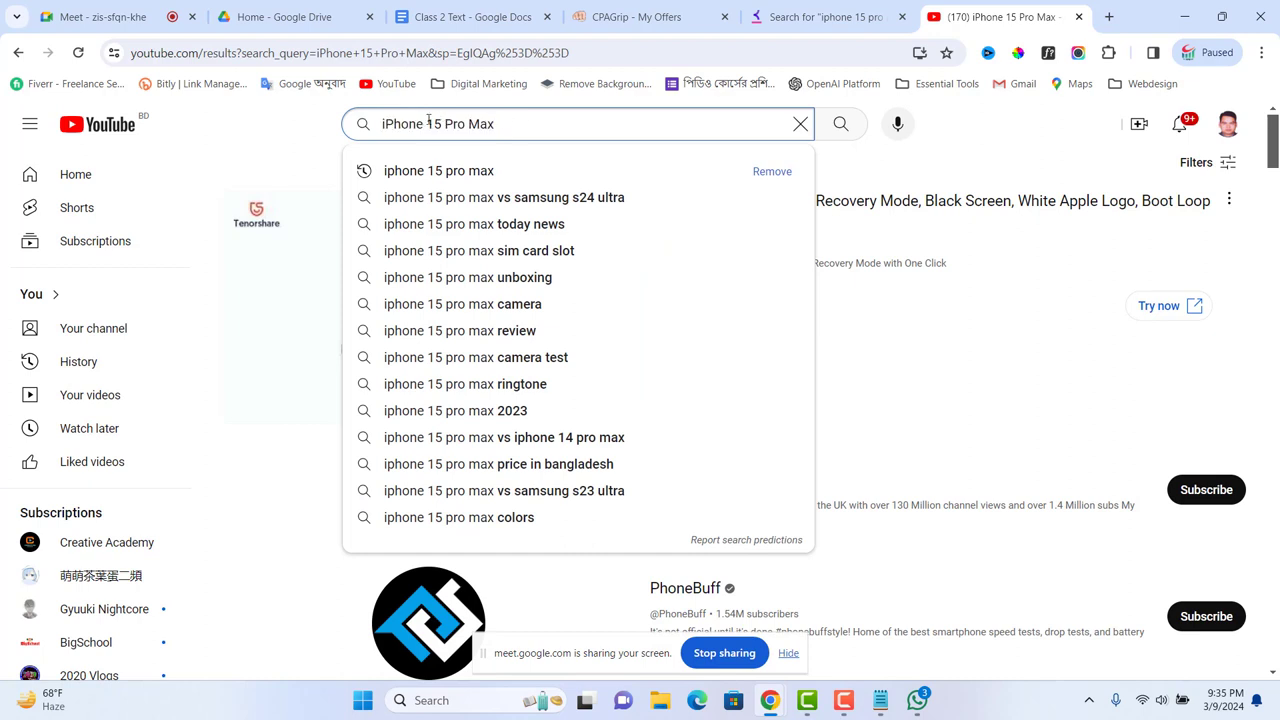
drag(425, 122, 543, 123)
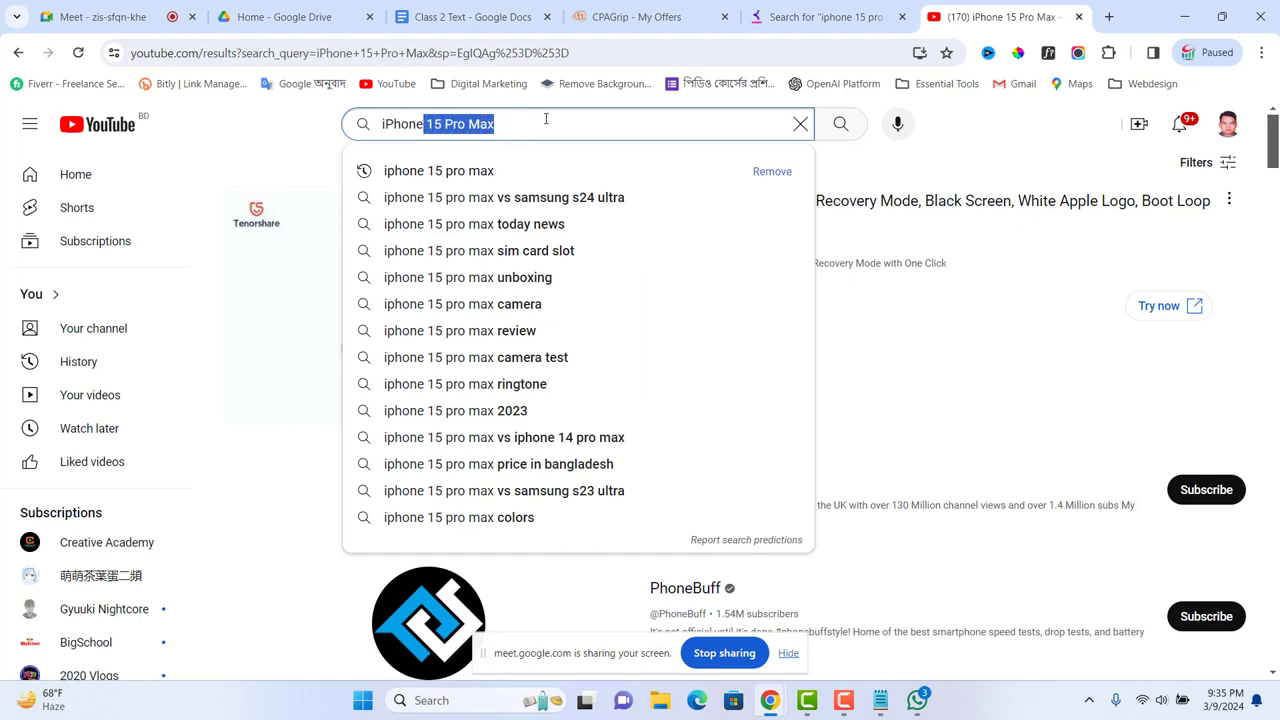
key(BackSpace)
key(Return)
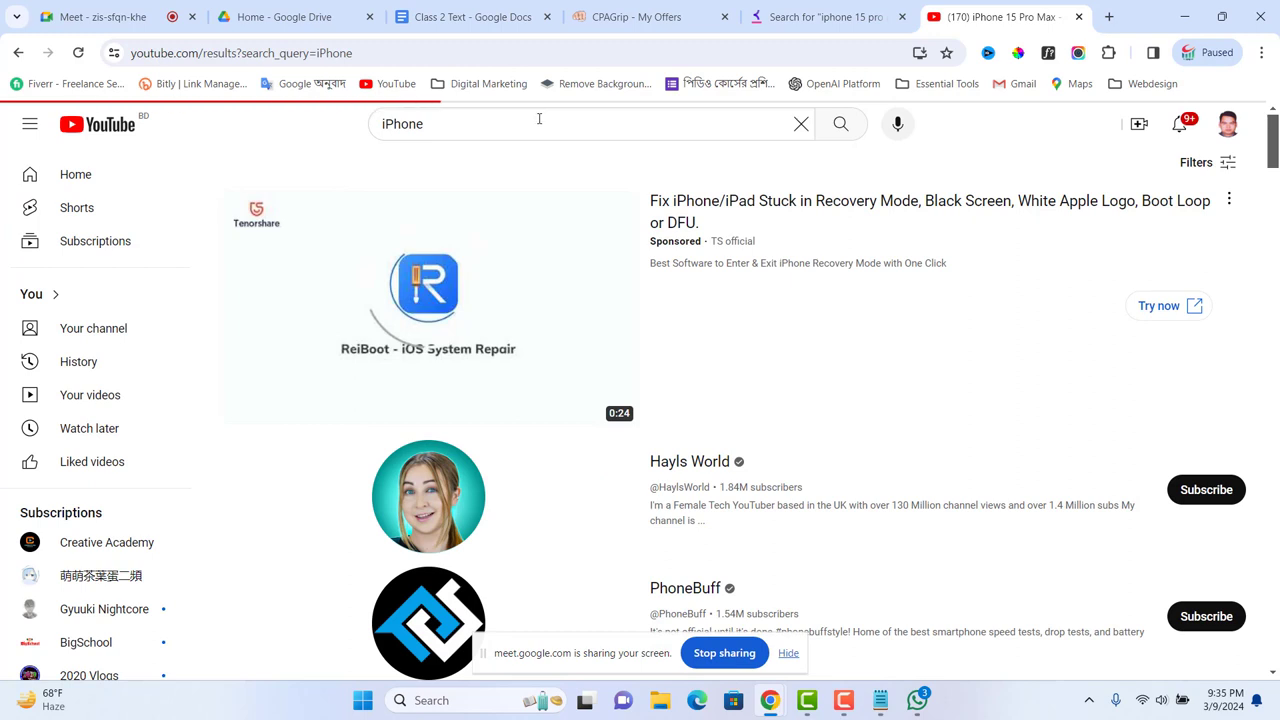
Step: Check the filter options without changes, then switch to the Keyword Tool 'iphone 15 pro max' tab
click(1230, 172)
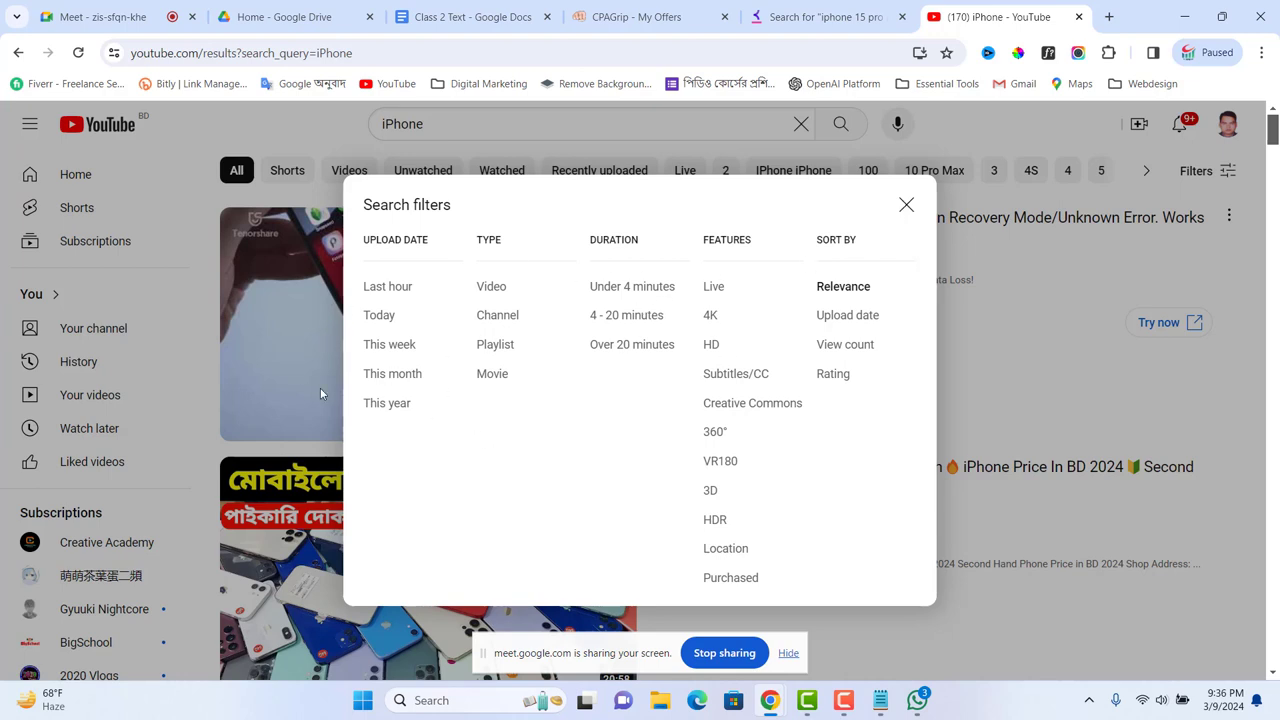
click(906, 207)
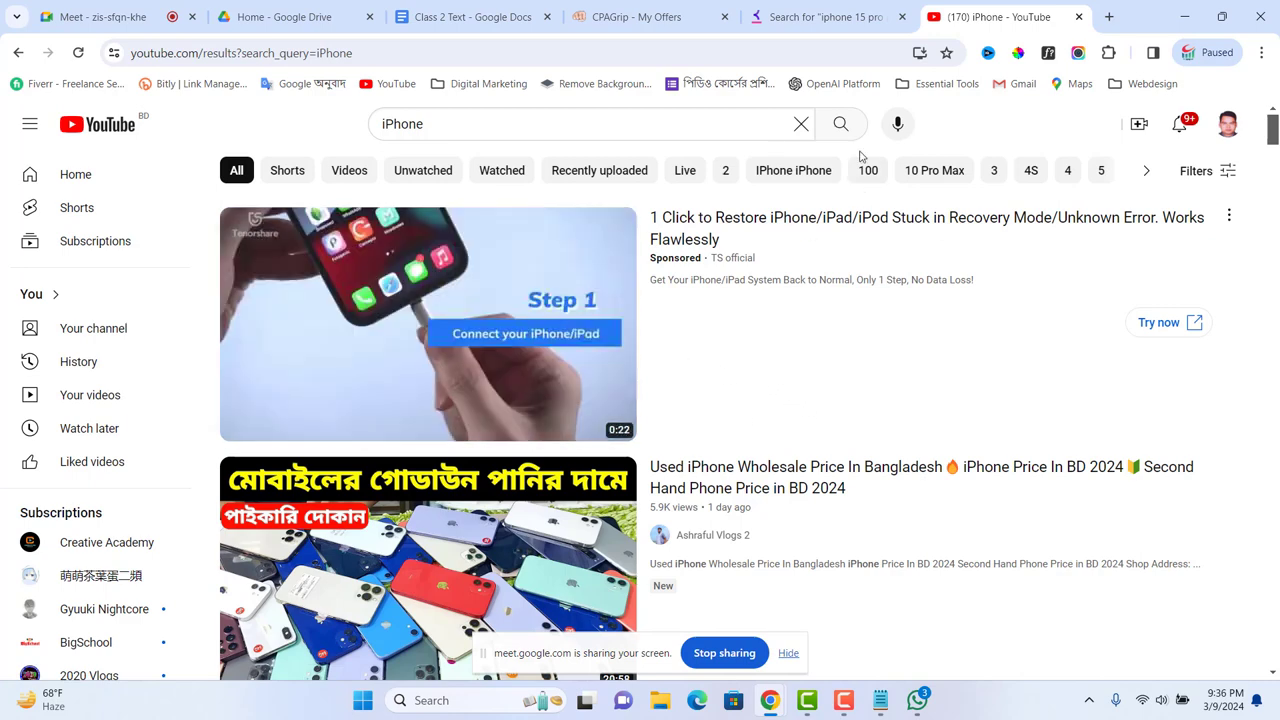
click(860, 20)
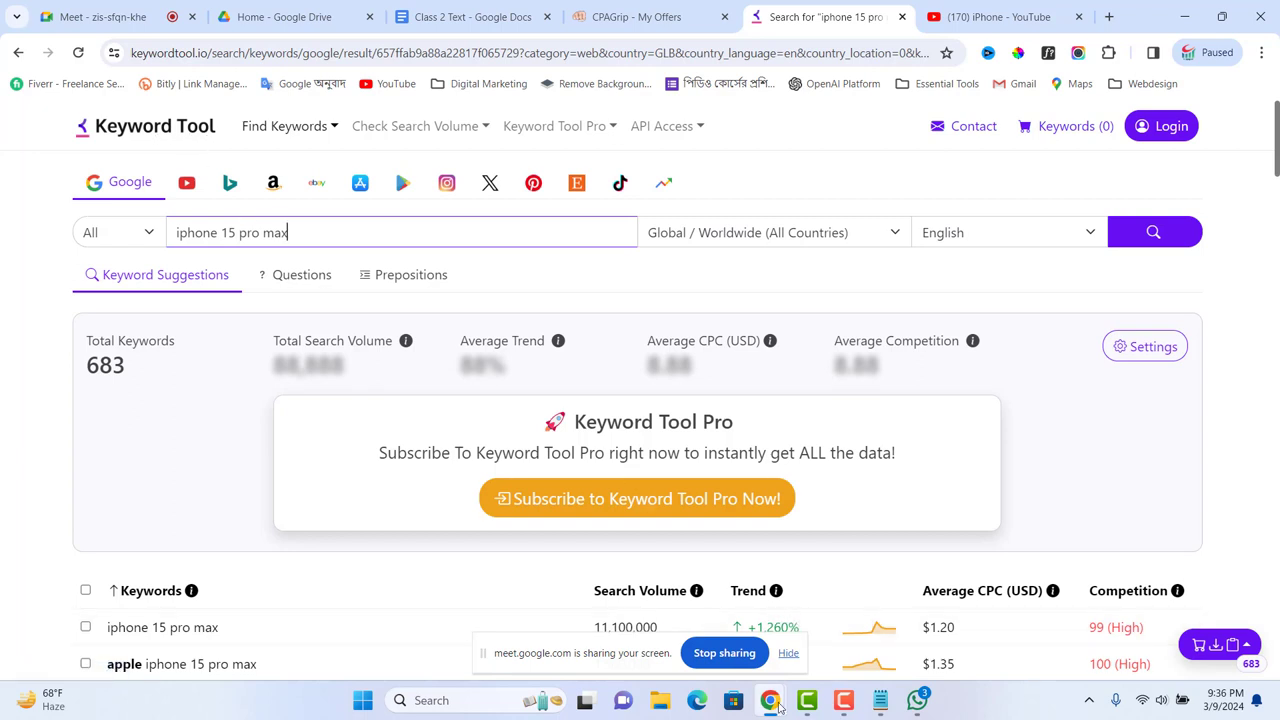
Step: Admit the waiting guest into the Meet call
mouse_move(776, 706)
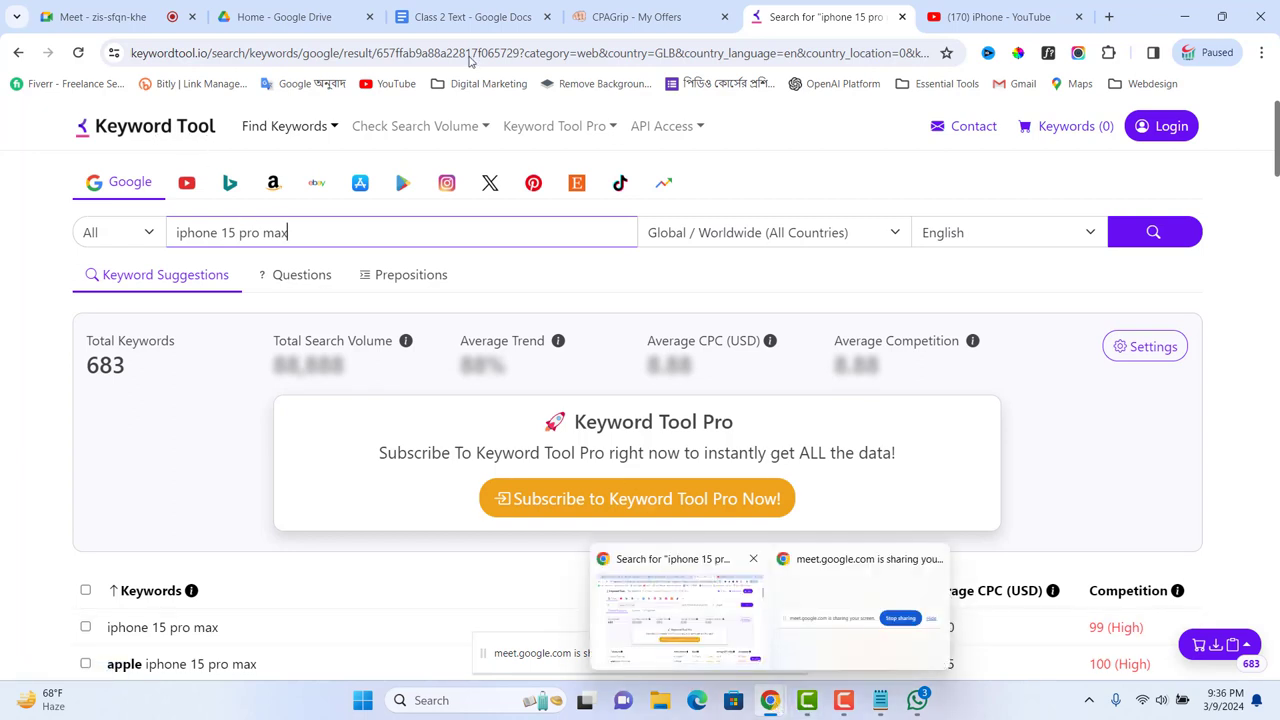
click(102, 16)
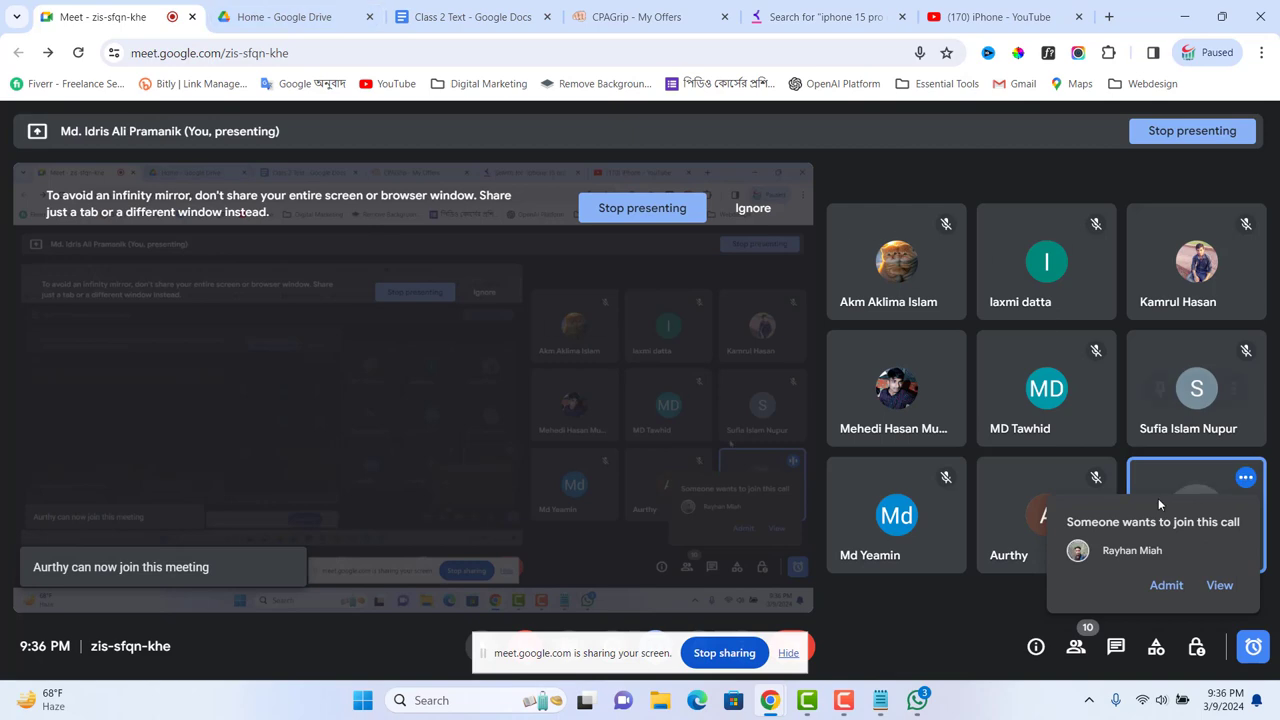
click(1166, 585)
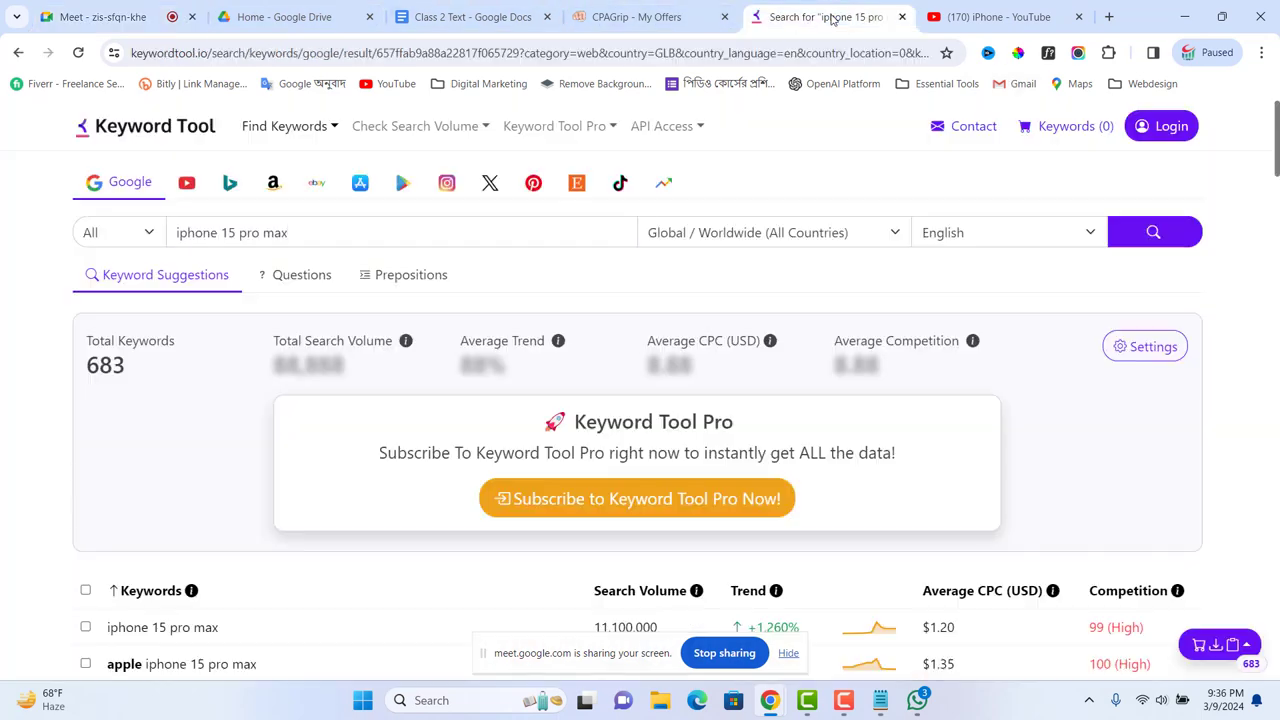
Step: Switch the Keyword Tool 'iphone 15 pro max' search to YouTube suggestions
click(820, 16)
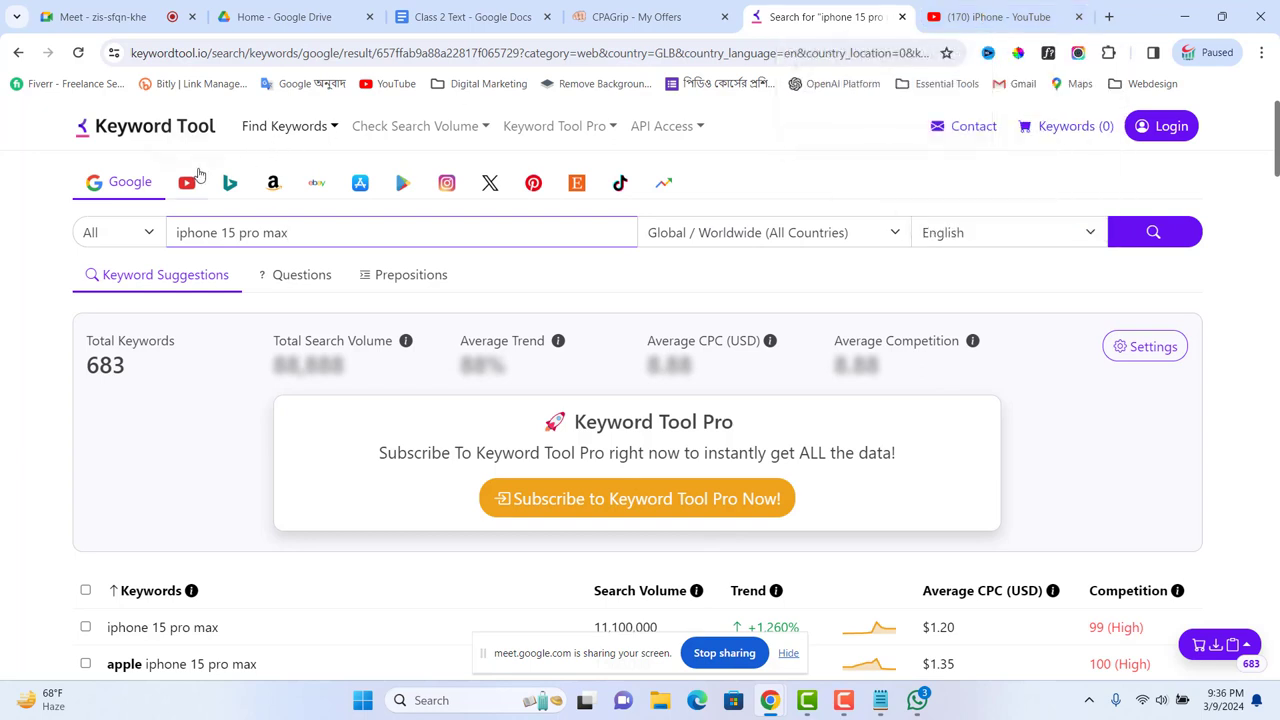
click(120, 190)
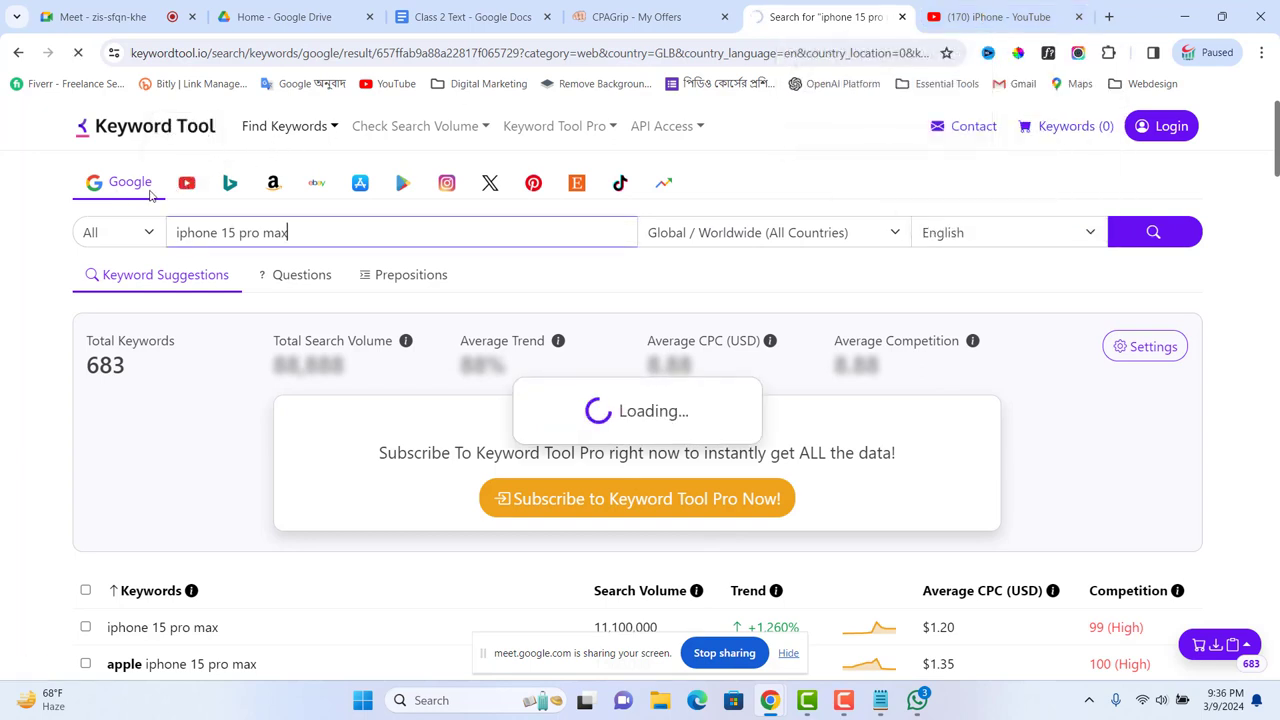
click(185, 187)
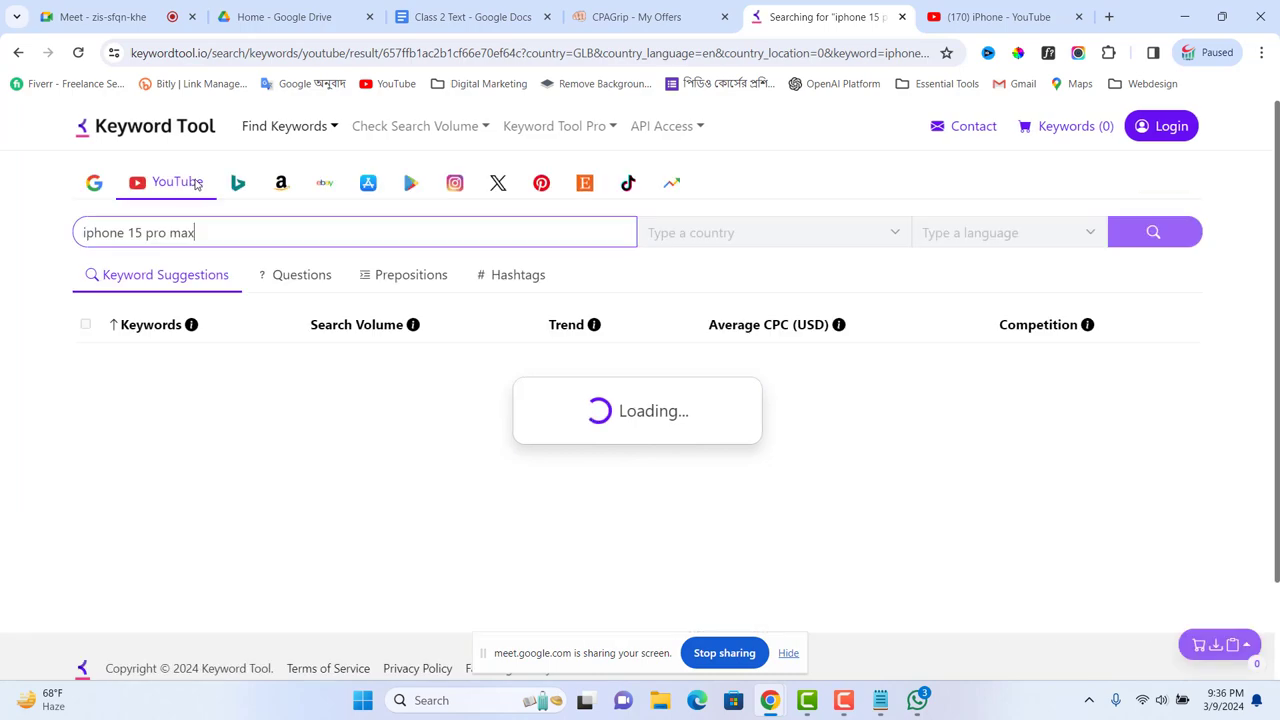
click(485, 18)
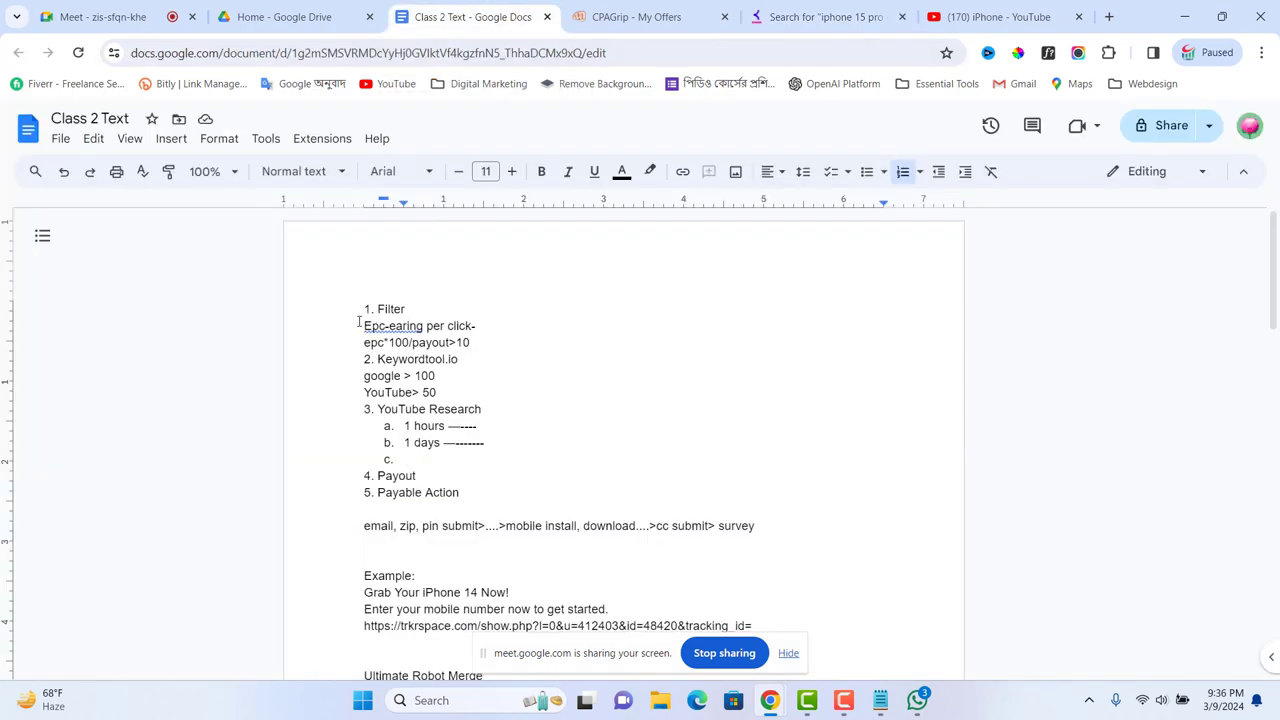
Step: Highlight the google > 100 and YouTube> 50 thresholds, then return to Keyword Tool's YouTube results
drag(358, 321, 390, 327)
drag(360, 377, 444, 375)
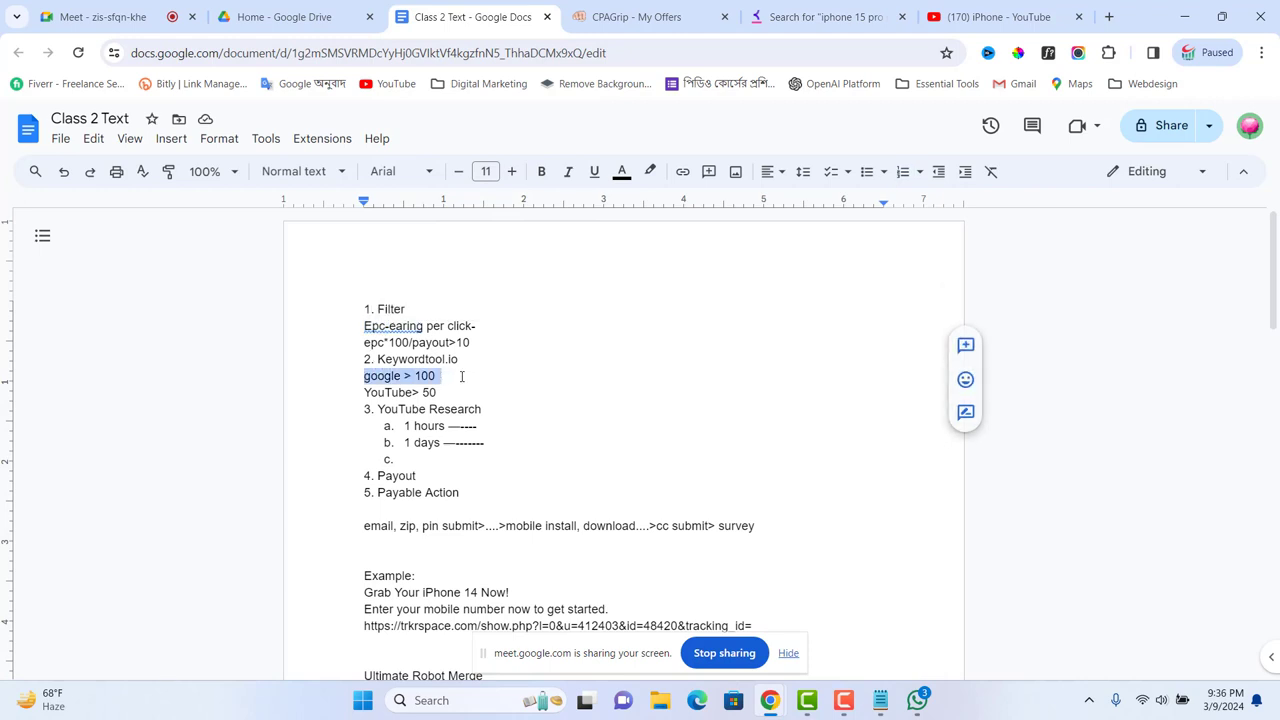
drag(366, 394, 448, 395)
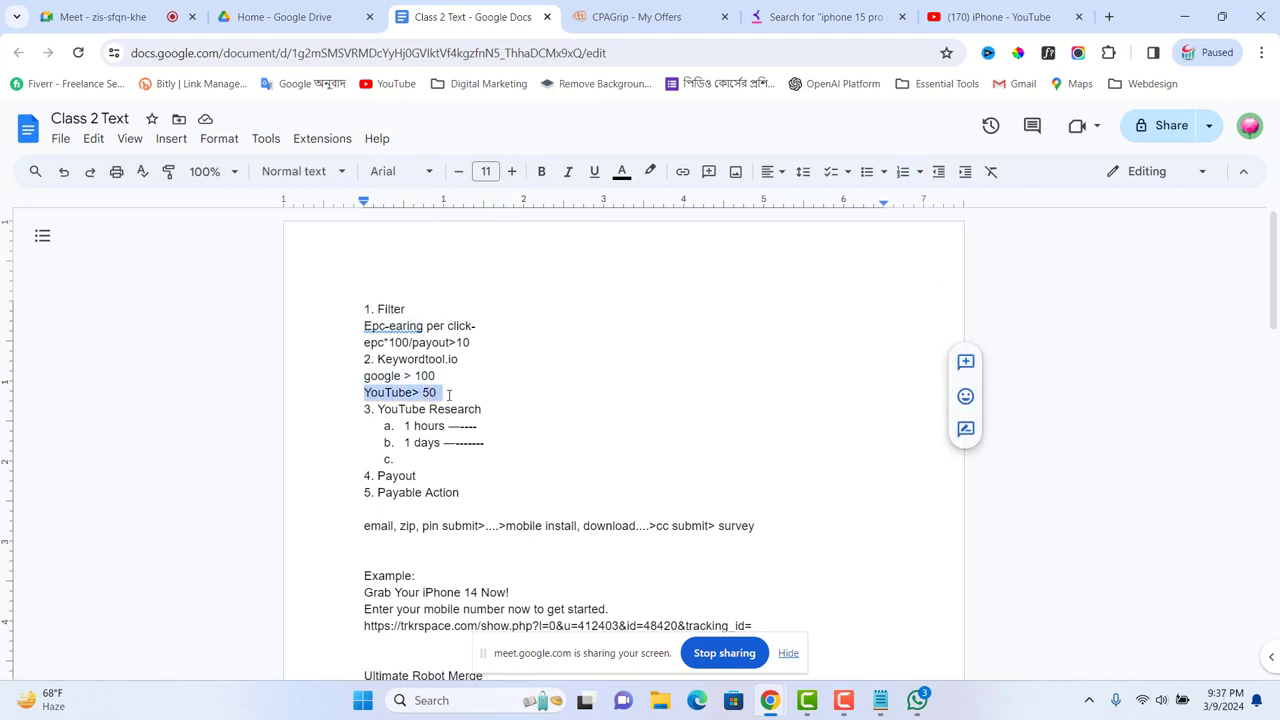
click(496, 391)
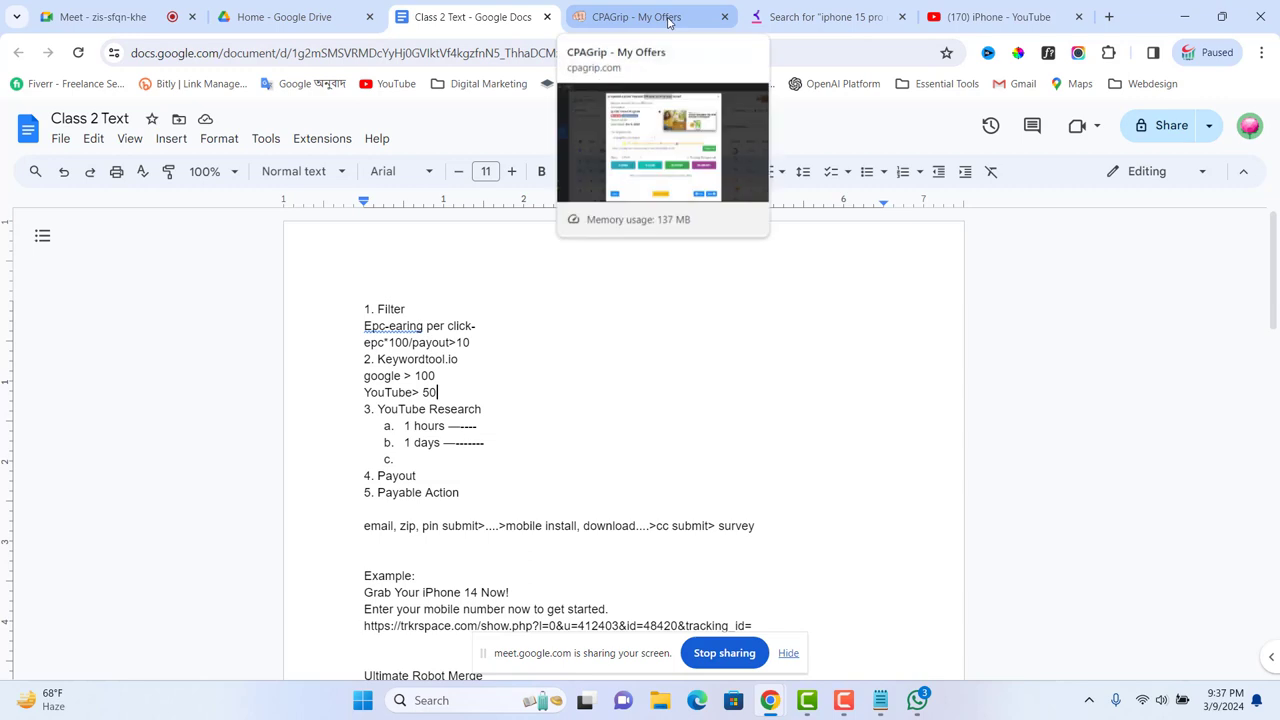
click(873, 16)
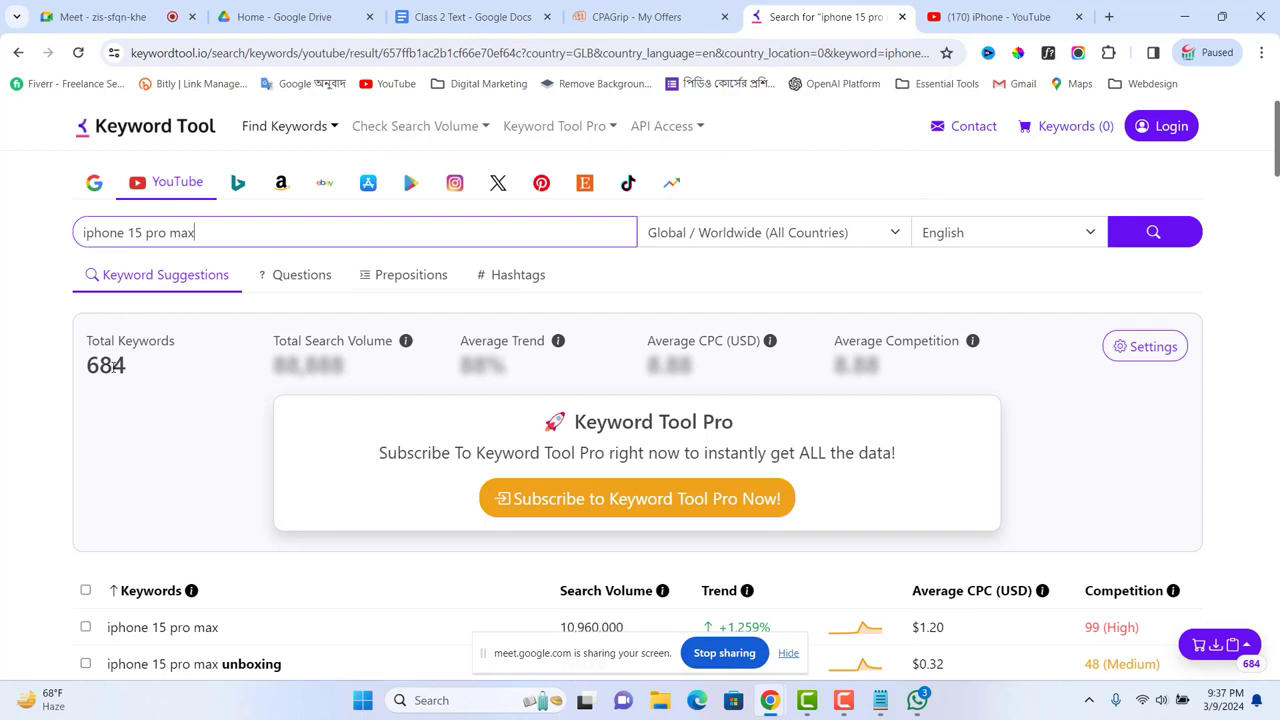
Step: Switch the iphone 15 pro max results back to Google (683 keywords) and bring up the Notepad offer note
click(91, 189)
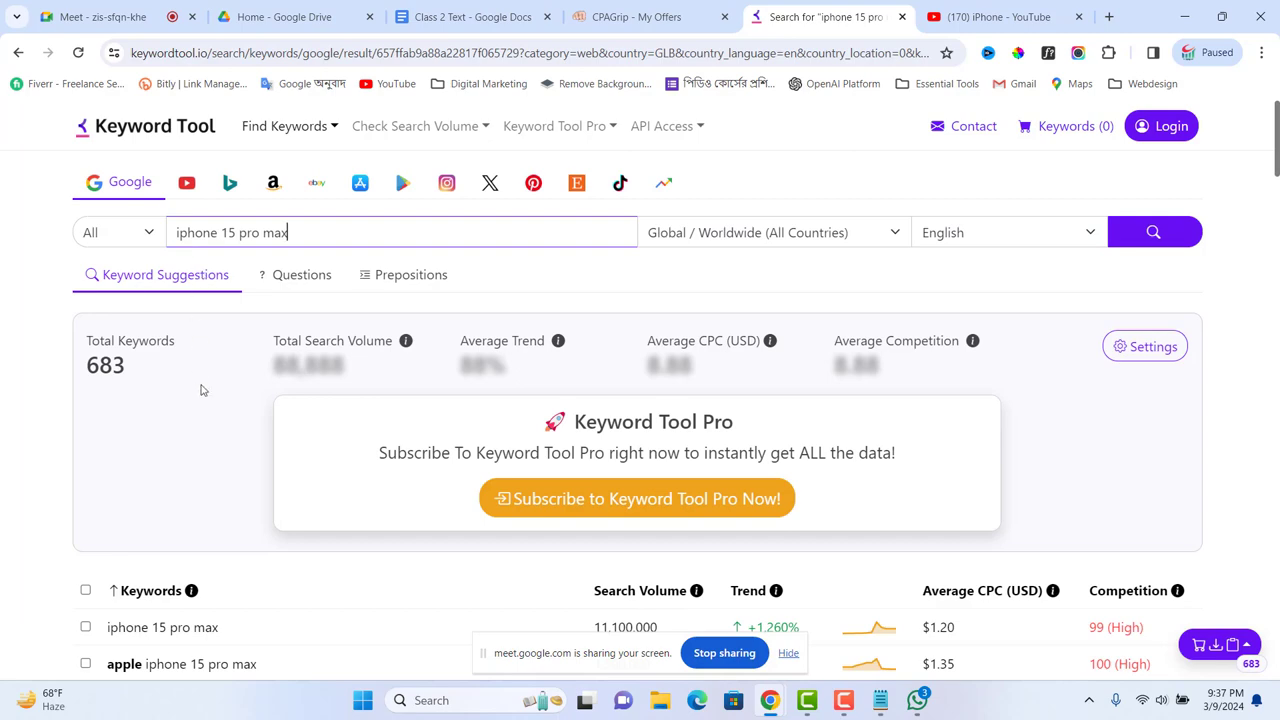
scroll(1000, 484, down, 3)
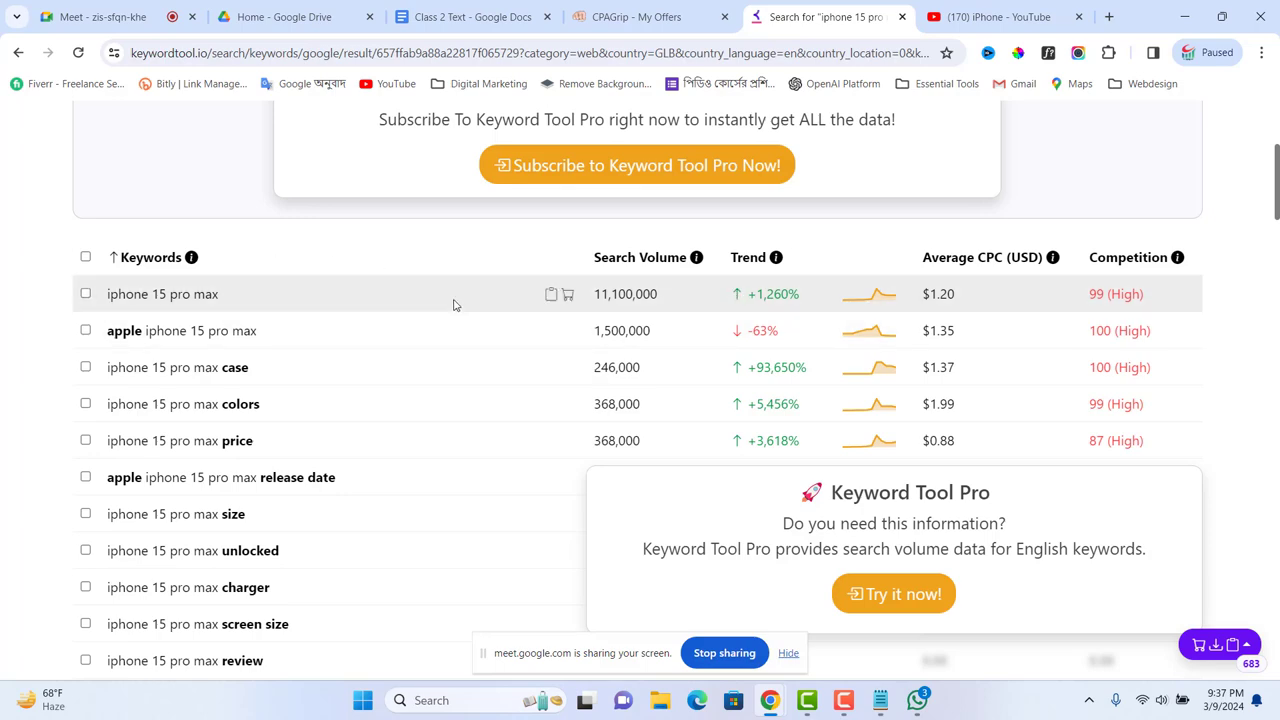
scroll(720, 372, up, 3)
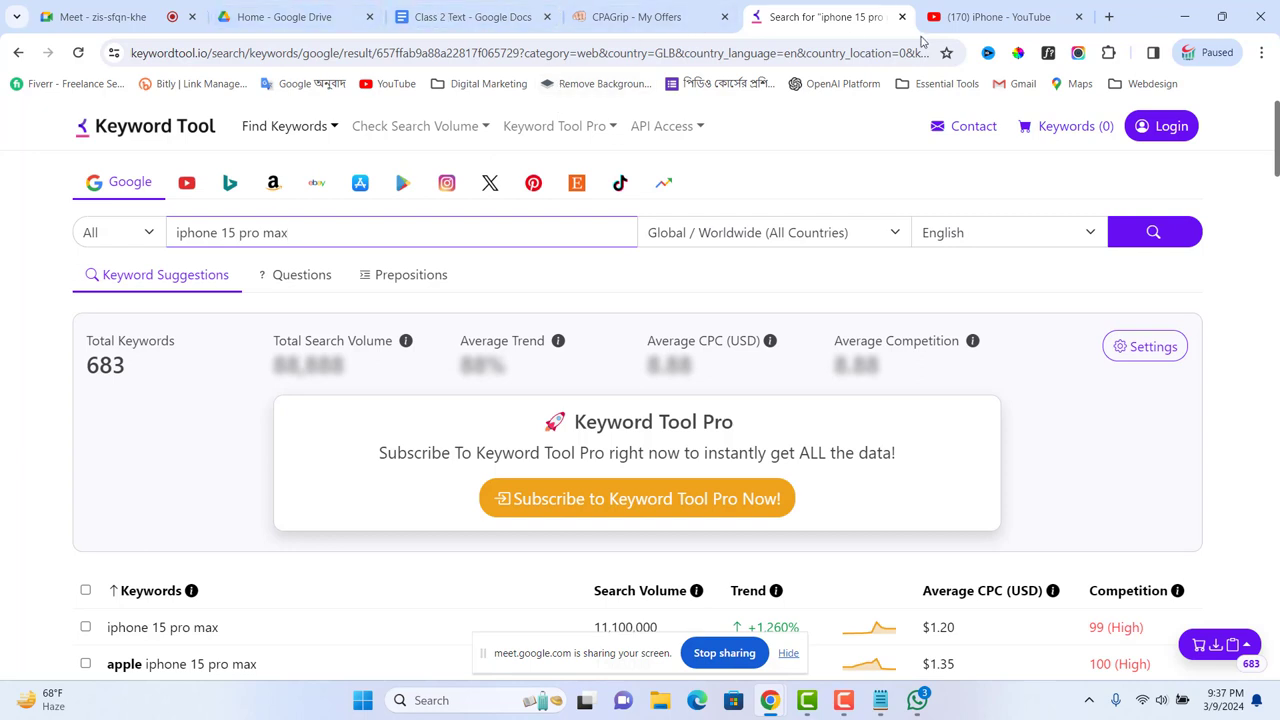
click(881, 701)
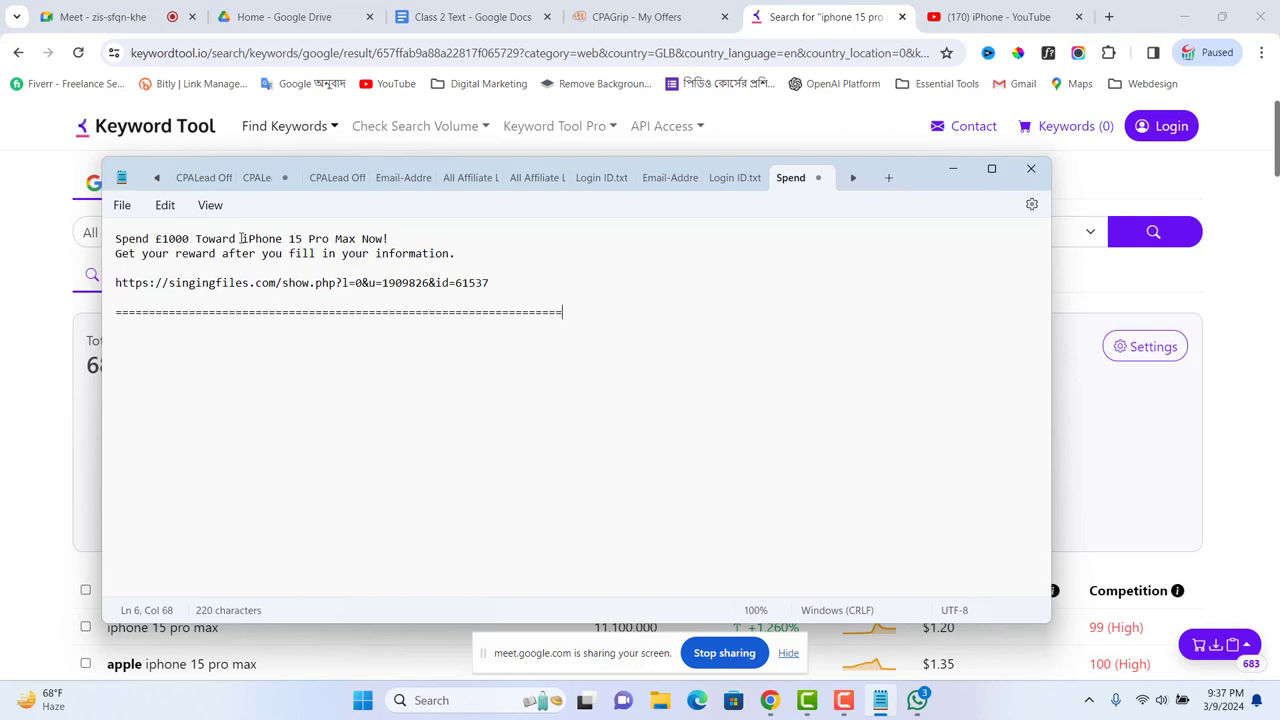
Step: Highlight 'iPhone 15 Pro Max' in the Notepad headline, then go back to YouTube's iPhone results
drag(241, 238, 357, 245)
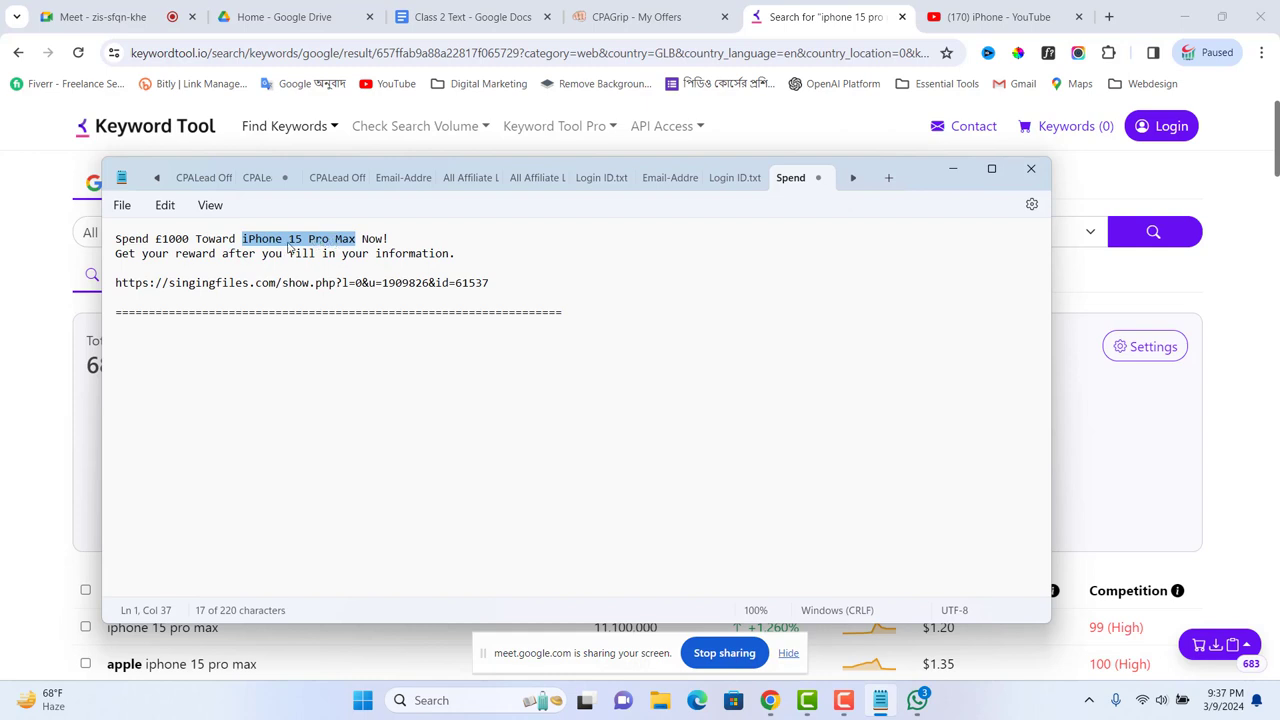
click(303, 336)
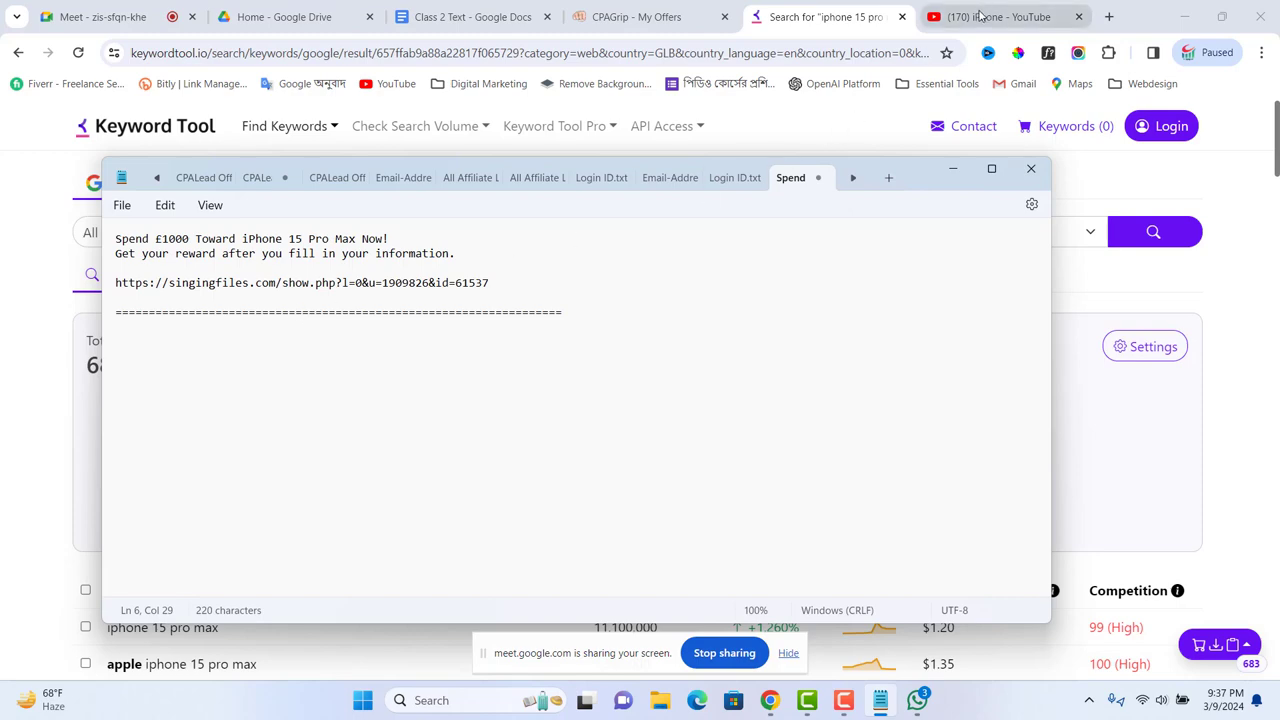
click(980, 17)
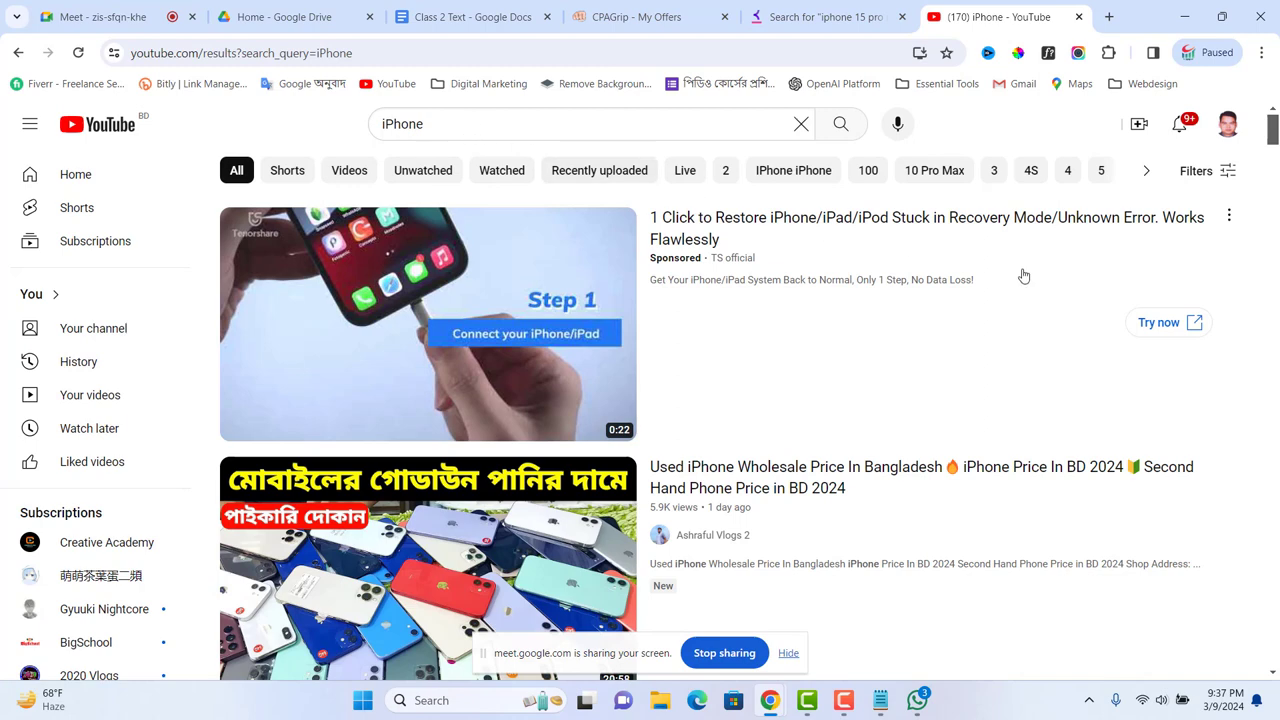
Step: Look over YouTube's search filters, then open the CPAGrip 'Spend £1000 Toward iPhone 15 Pro Max' offer
mouse_move(515, 398)
click(468, 128)
click(932, 365)
click(1224, 172)
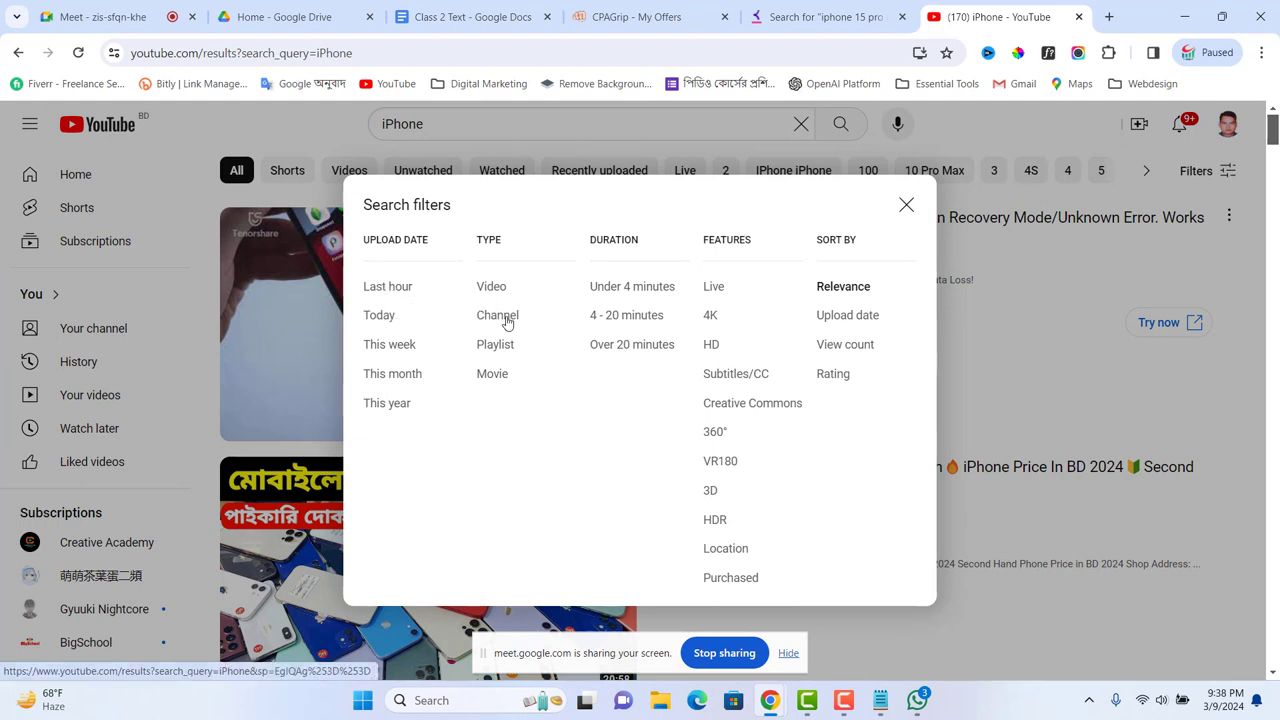
click(1001, 363)
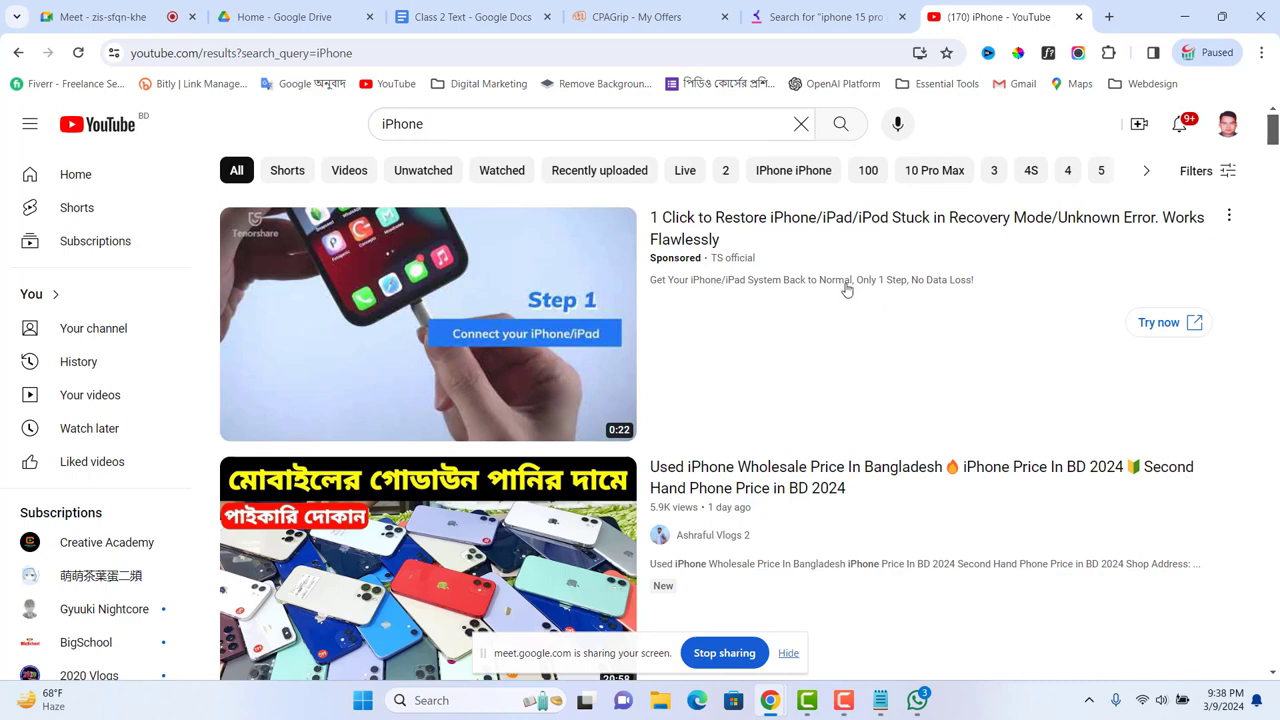
click(835, 14)
click(643, 16)
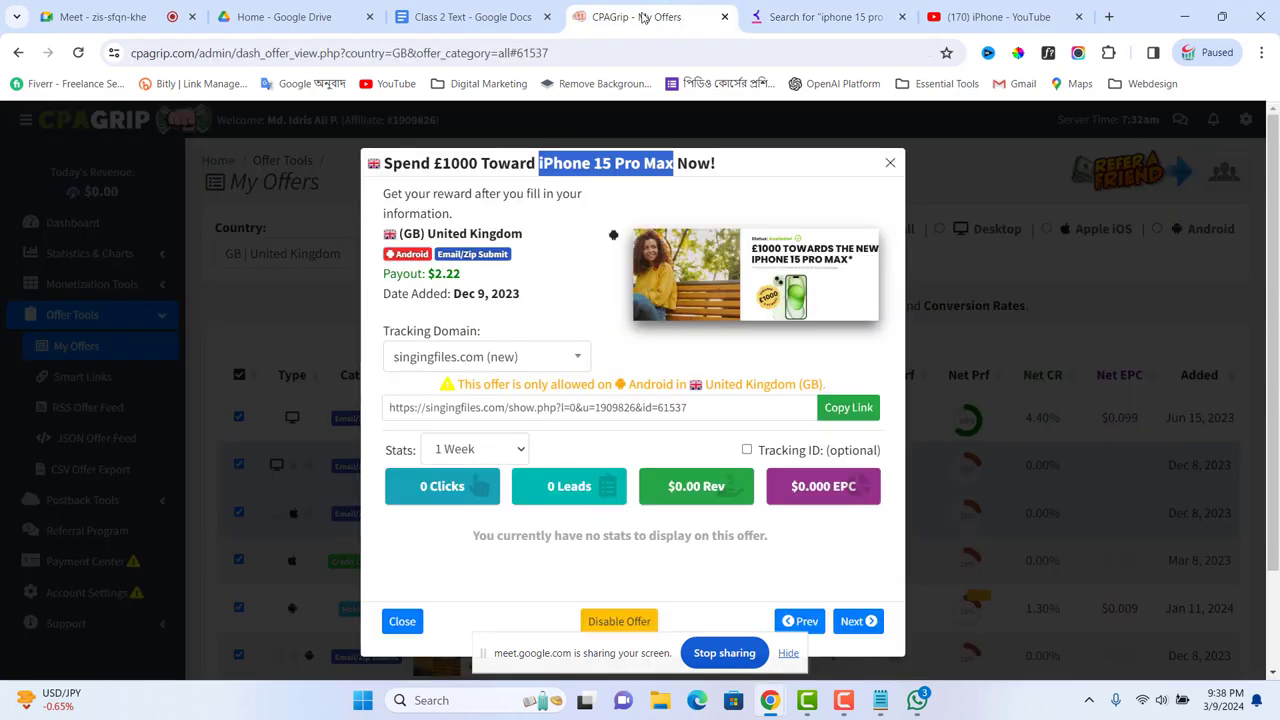
Step: Add 'offer Link Promote' and 'Short Link:' lines beneath the offer URL in the Notepad note
click(497, 17)
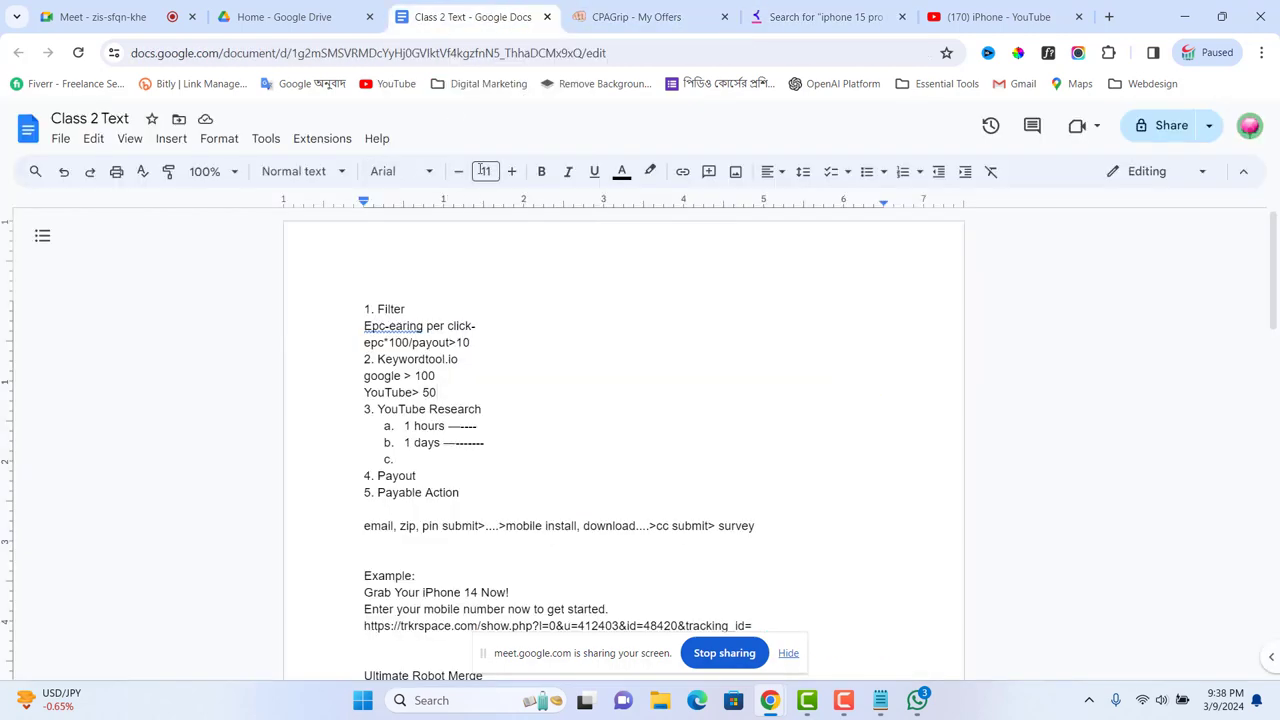
click(880, 704)
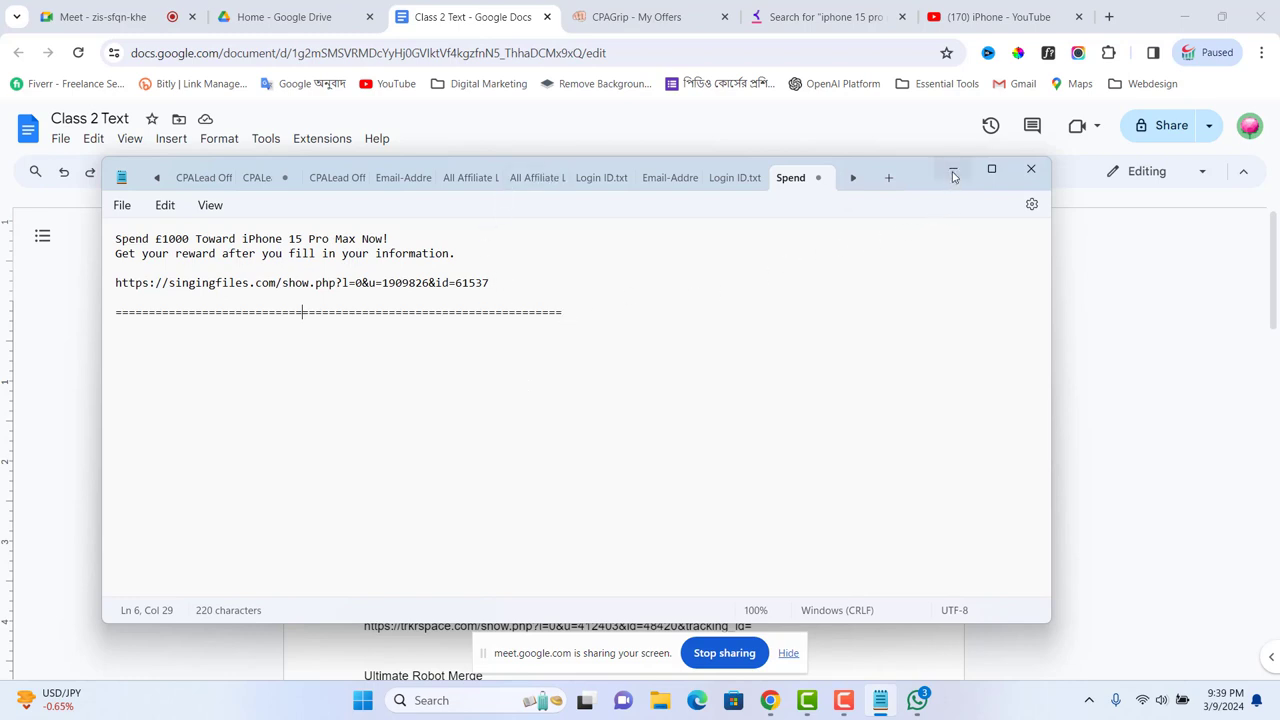
click(575, 322)
click(526, 283)
key(Return)
key(Return)
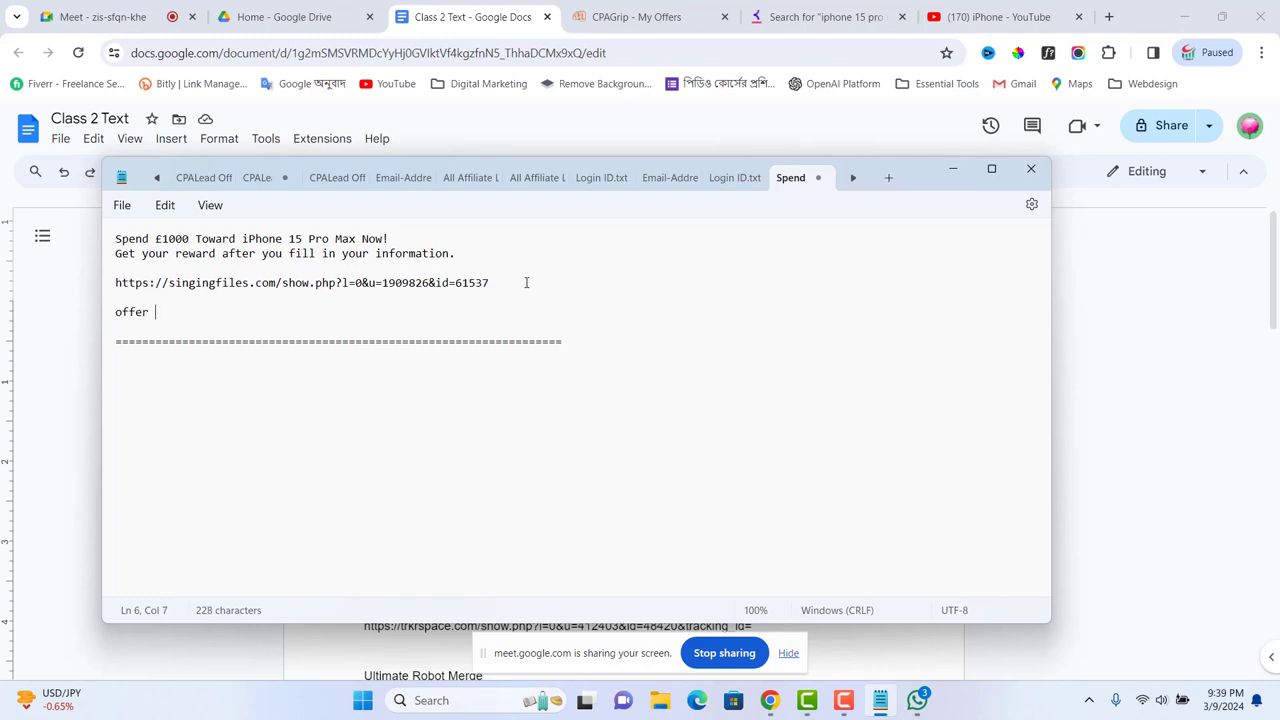
text(offer Link Promote)
key(Return)
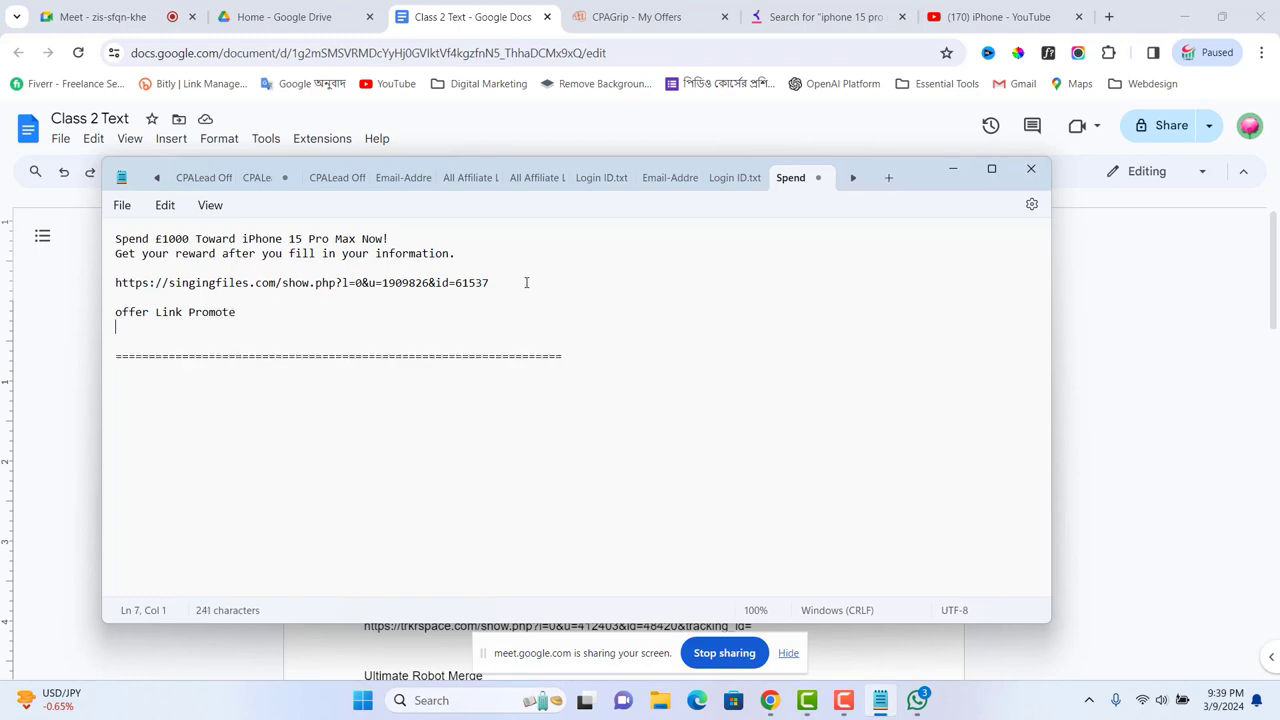
text(Short Link:)
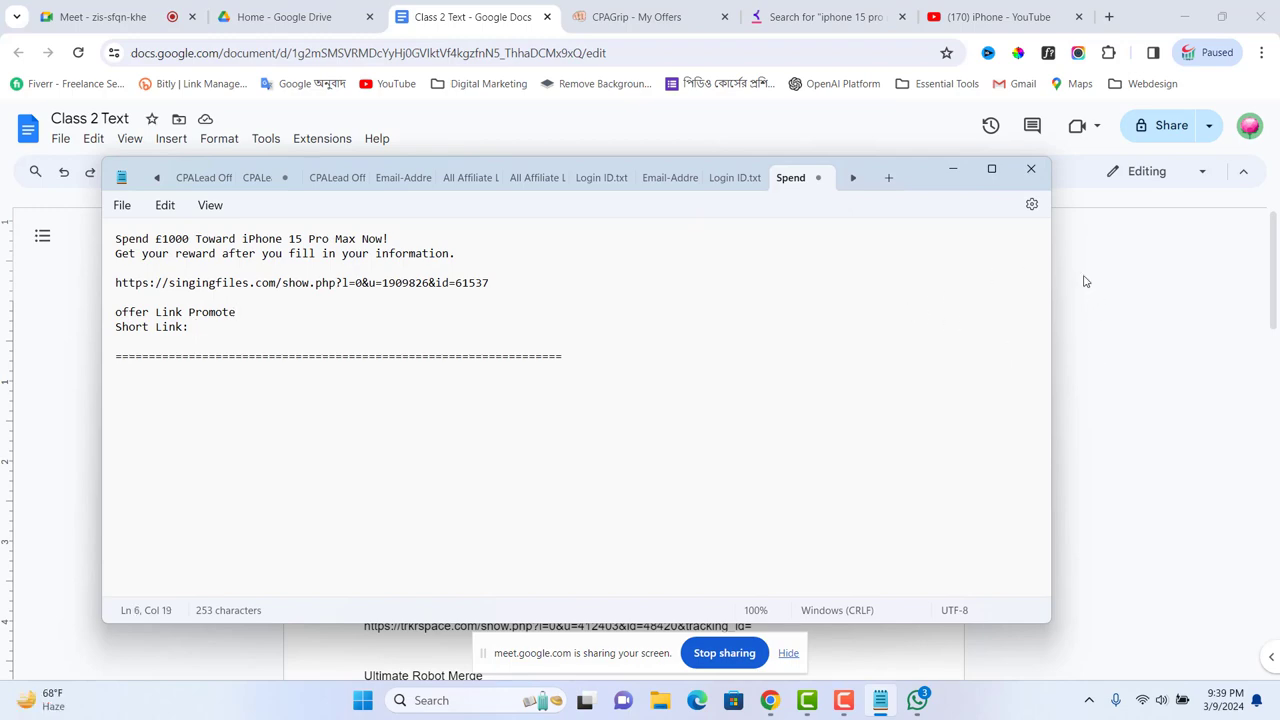
Step: Minimize Notepad and open Google Sites from the Digital Marketing bookmark folder
click(855, 11)
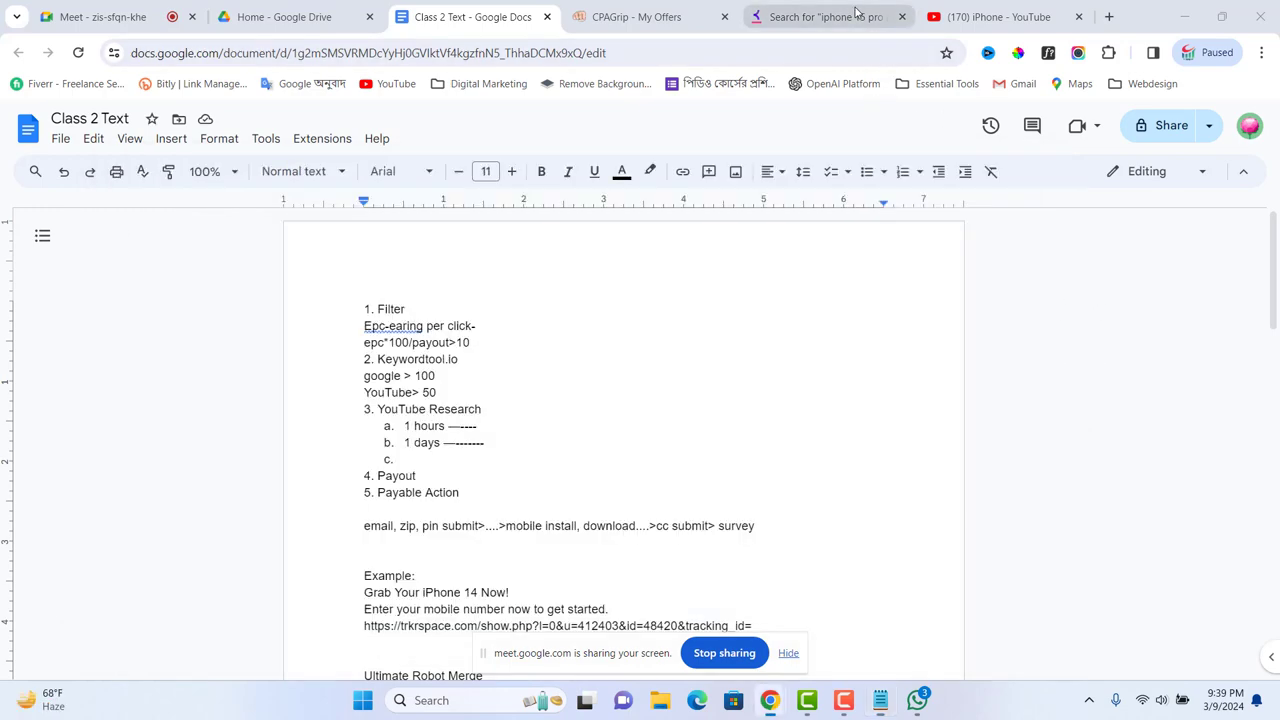
click(855, 14)
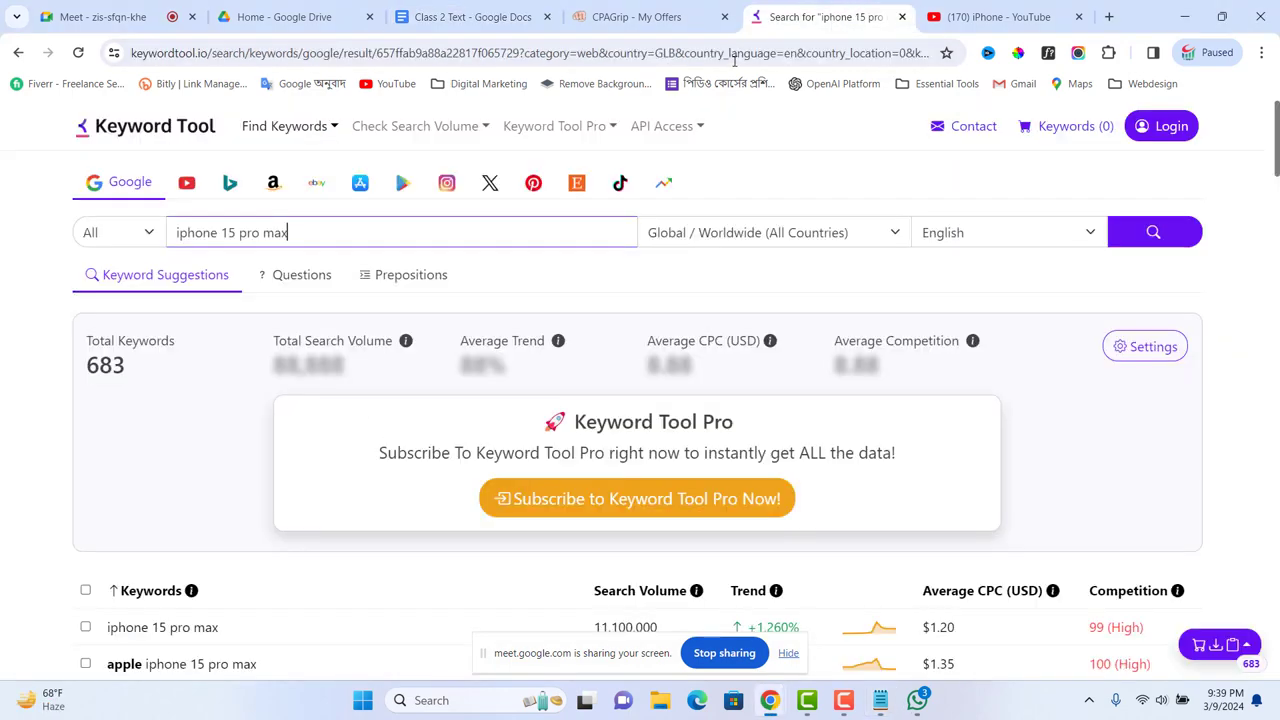
click(488, 83)
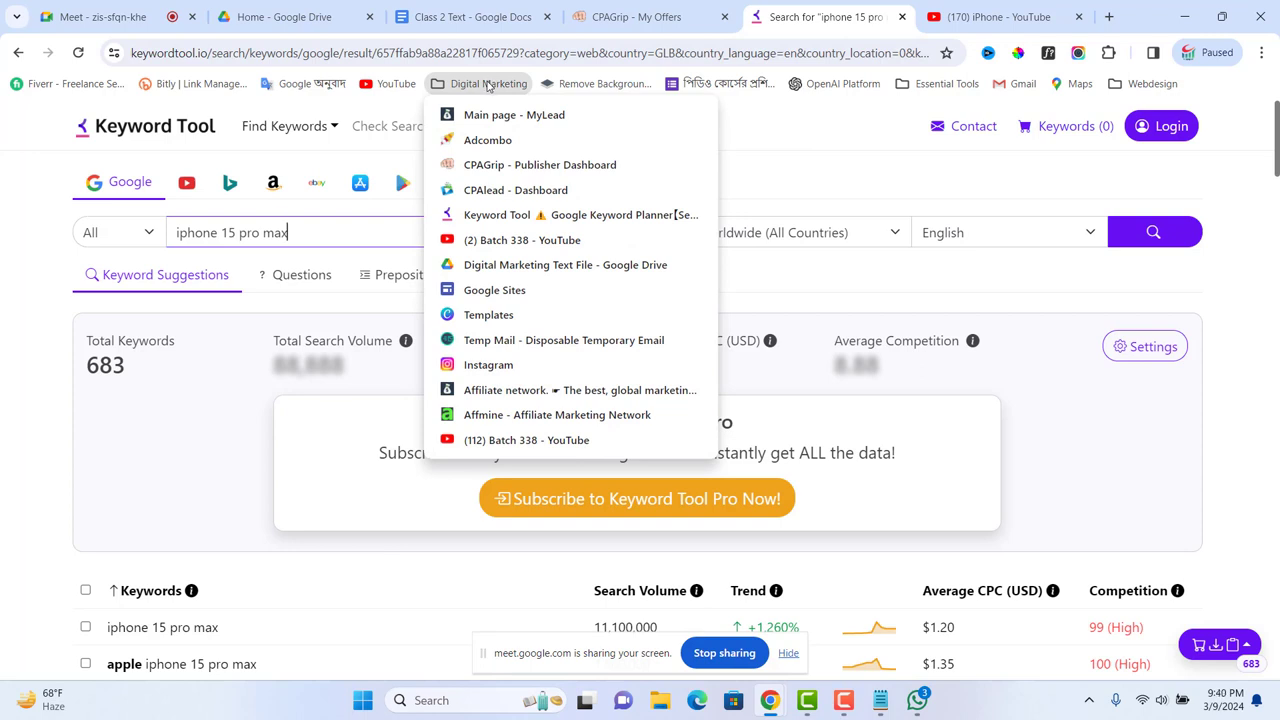
click(485, 290)
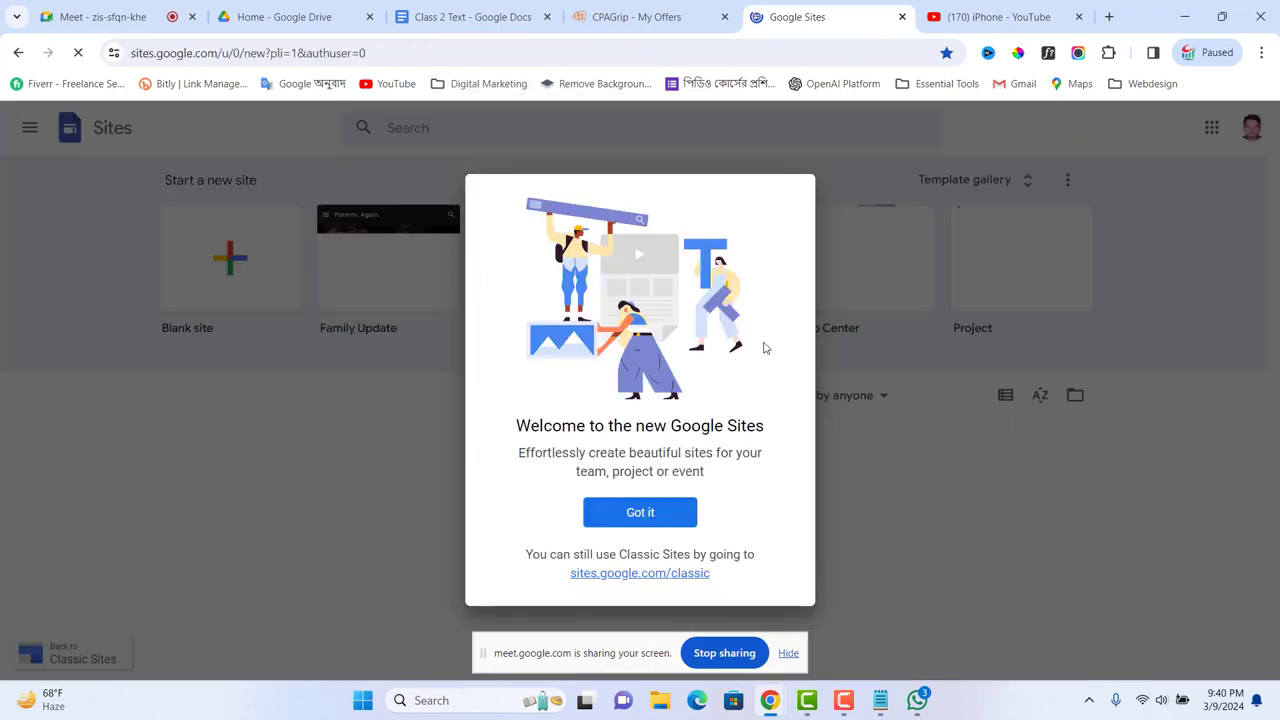
Step: Dismiss the Sites welcome message, create a Blank site, and close the add-content tip
scroll(818, 538, down, 1)
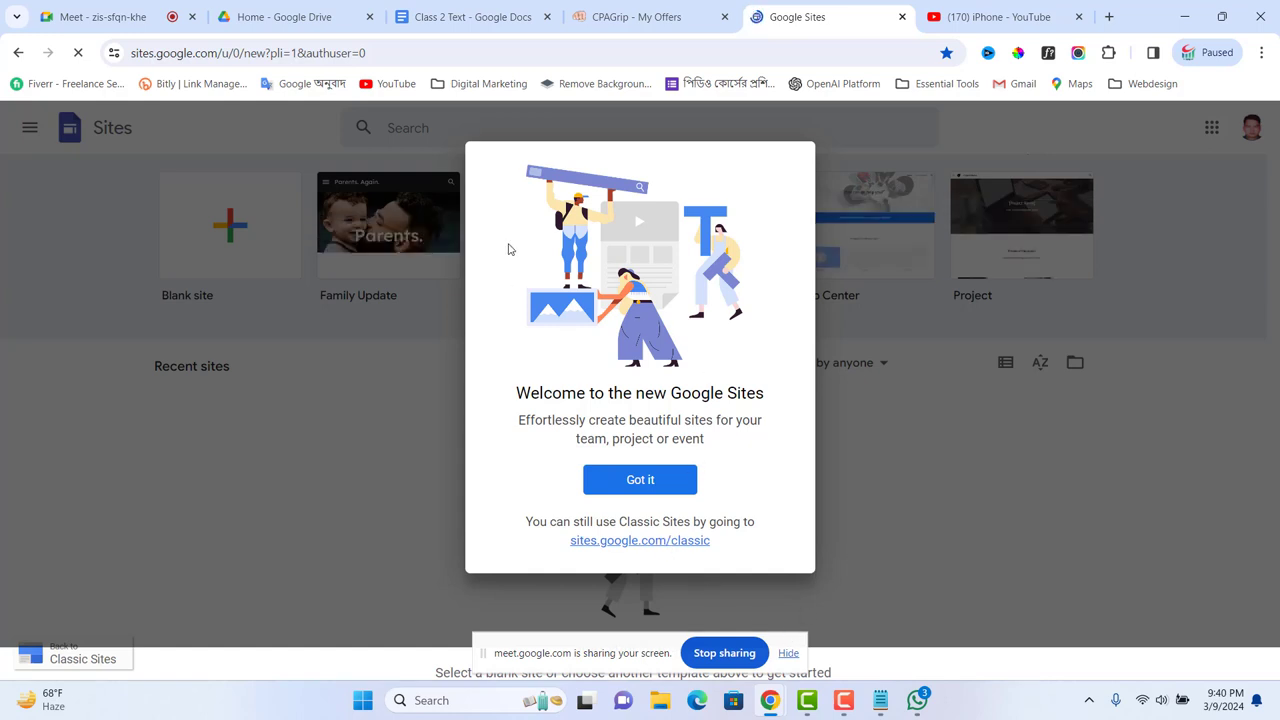
click(621, 478)
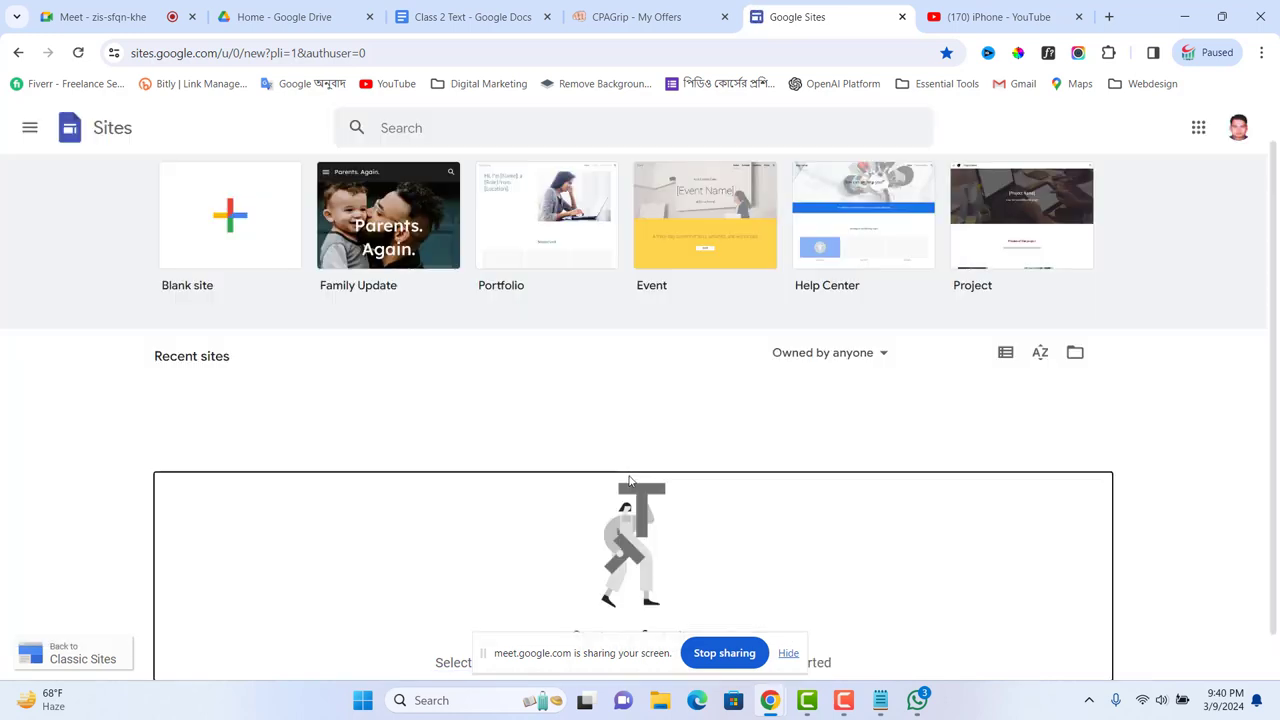
scroll(565, 380, up, 1)
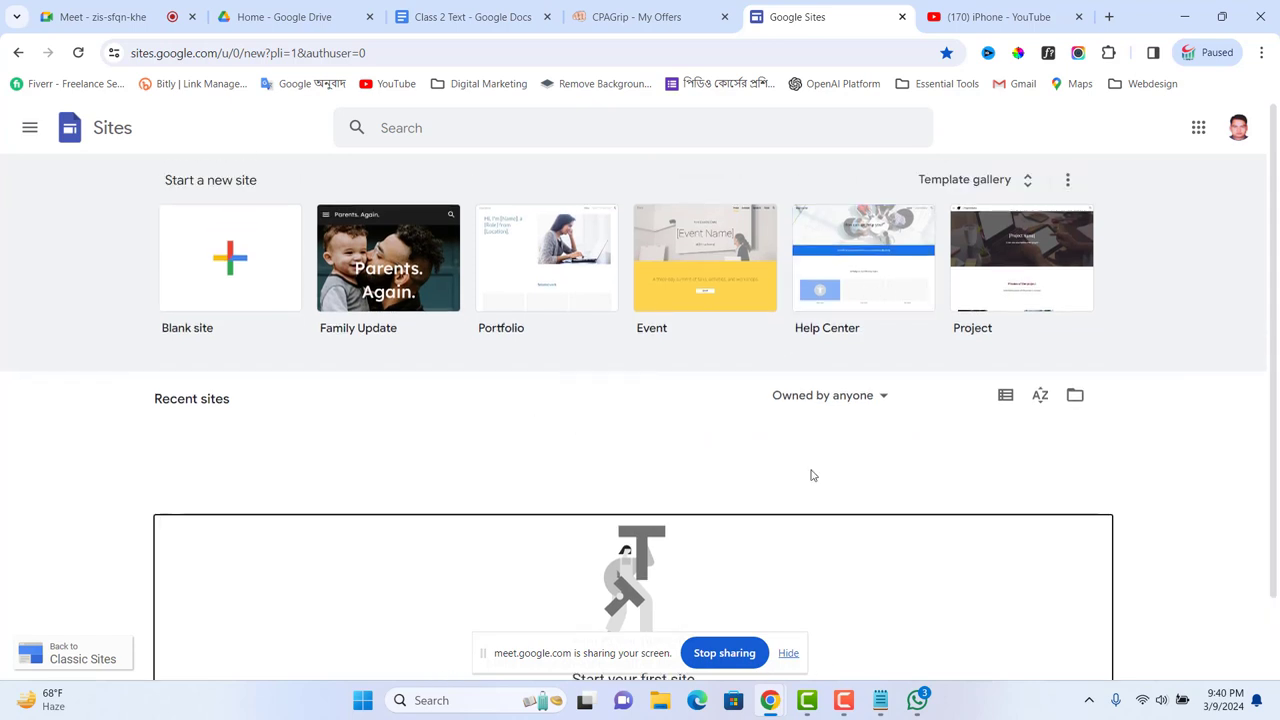
scroll(857, 492, down, 1)
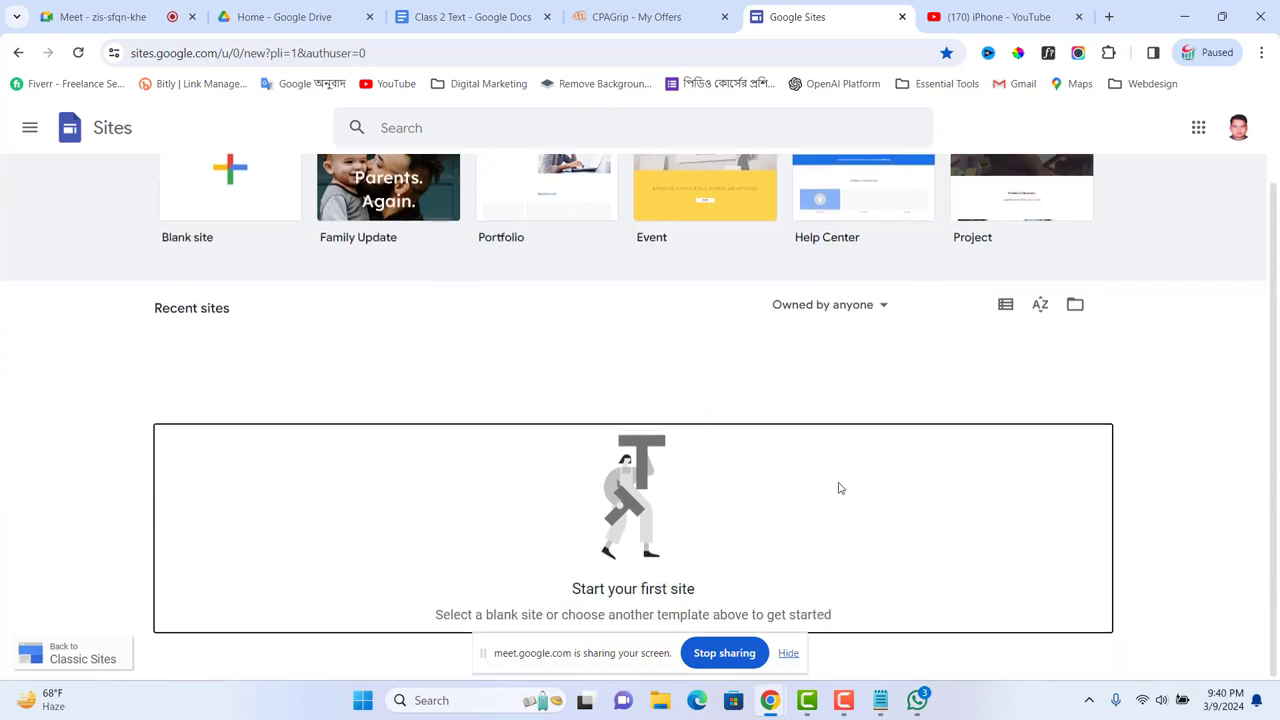
scroll(700, 420, up, 1)
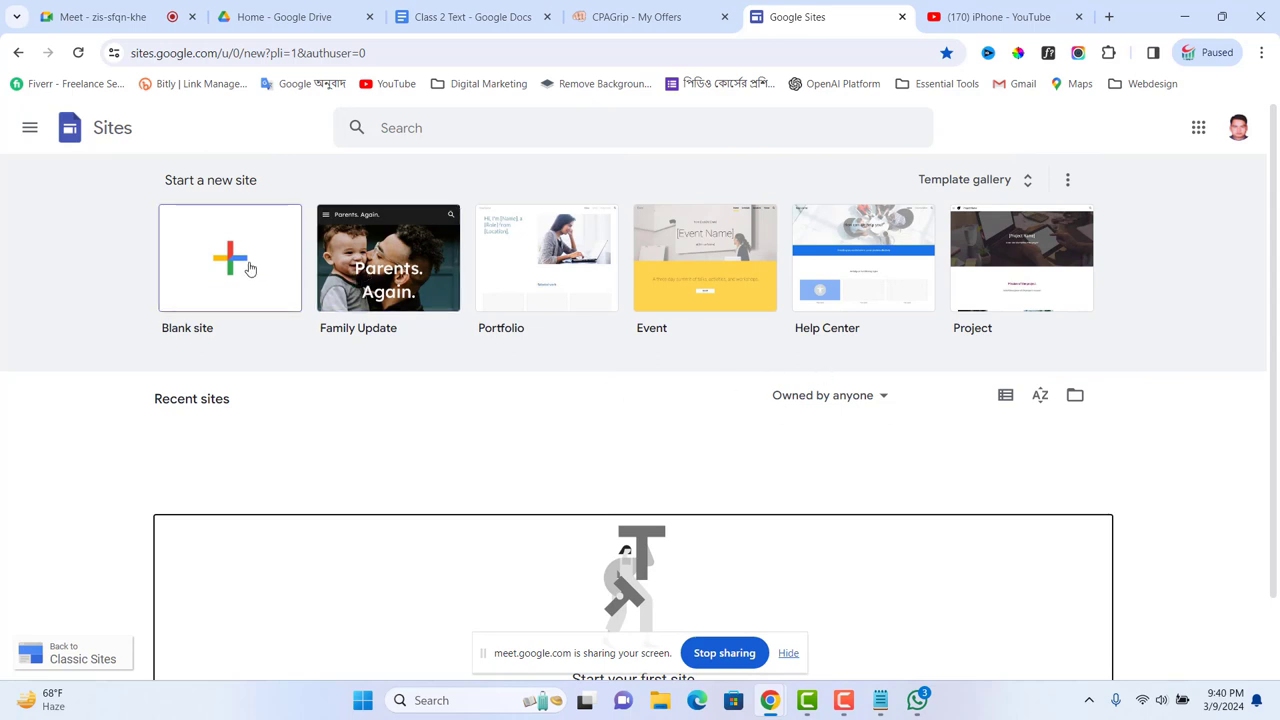
click(250, 268)
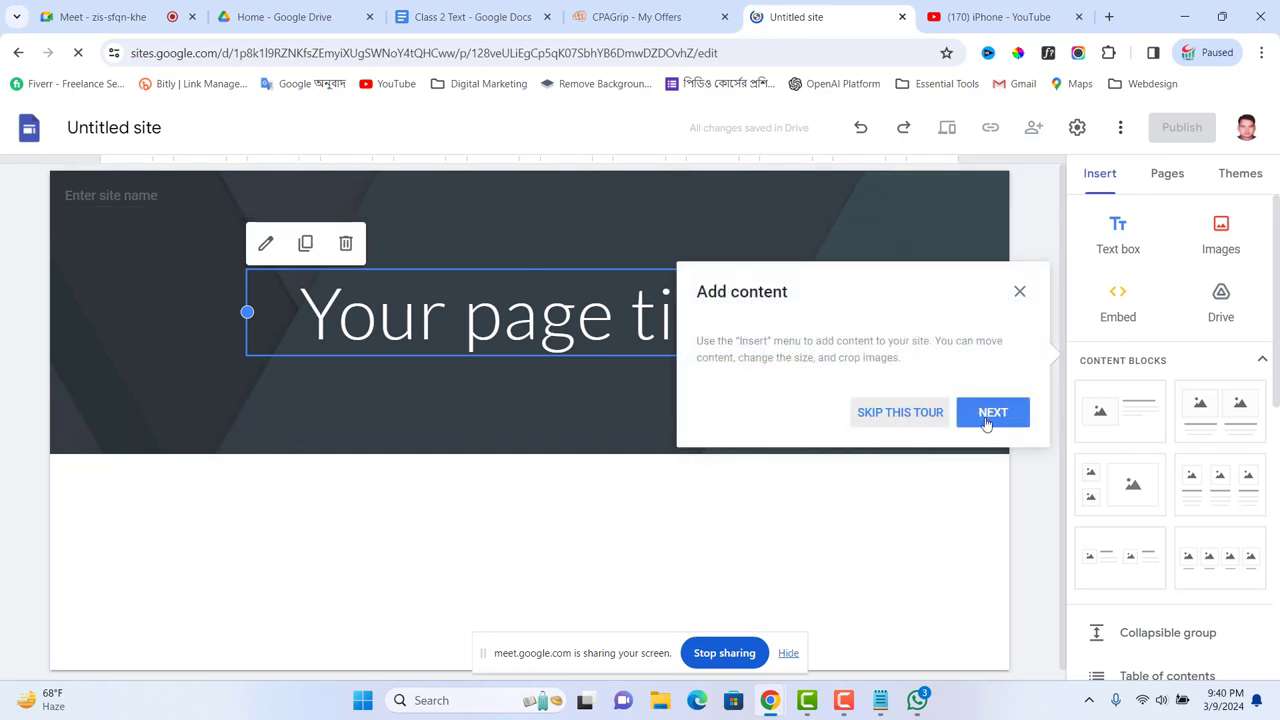
click(900, 412)
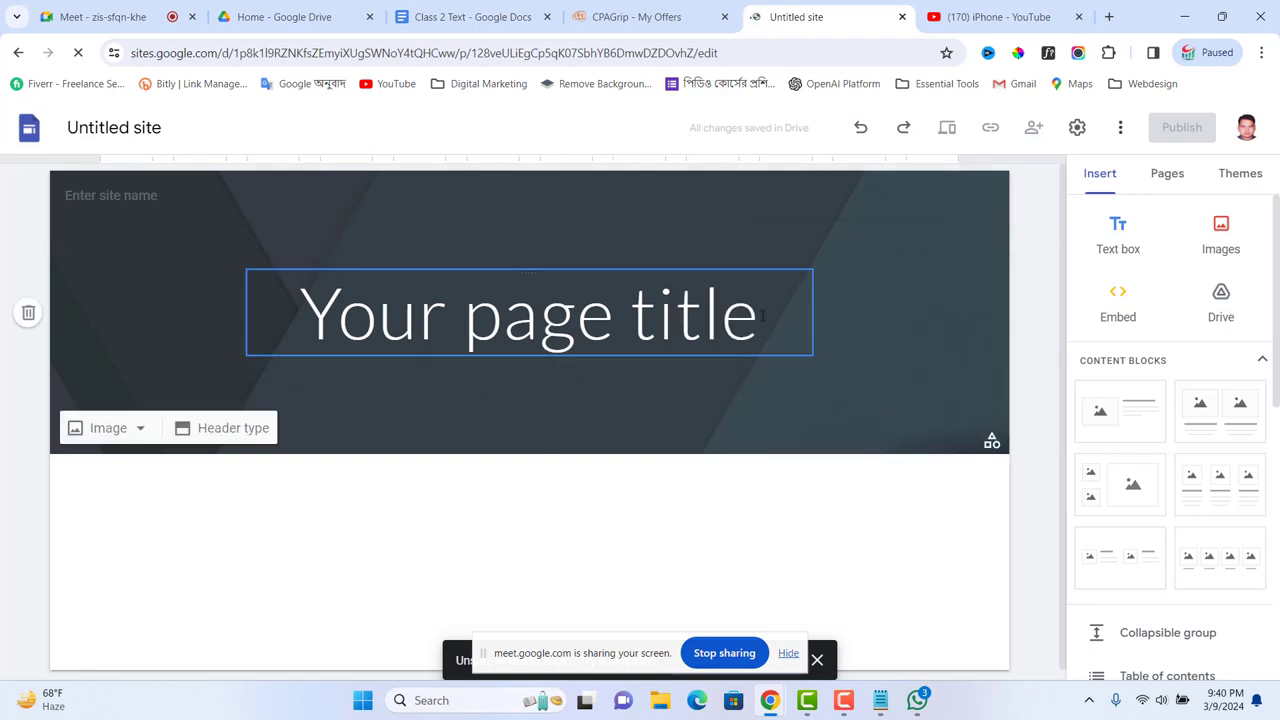
Step: Open Canva's home page from the Essential Tools bookmarks, copy its URL, and bring up WhatsApp
click(1046, 17)
click(950, 86)
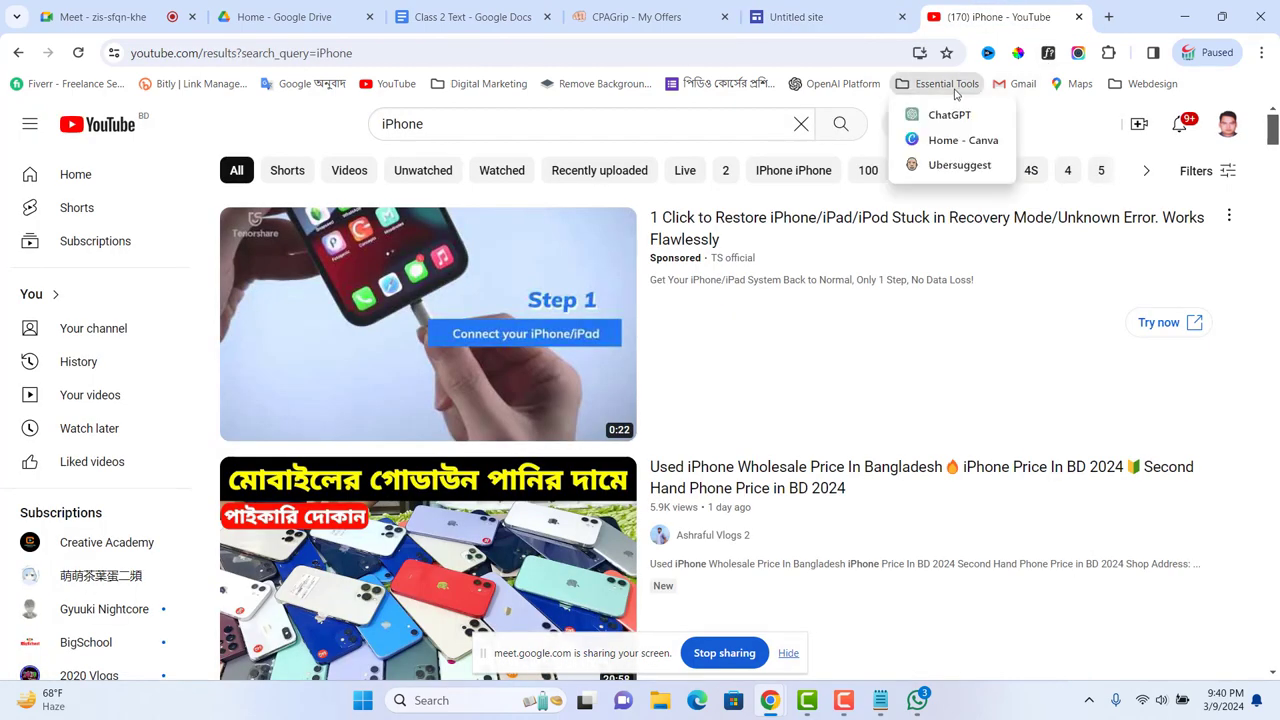
click(948, 141)
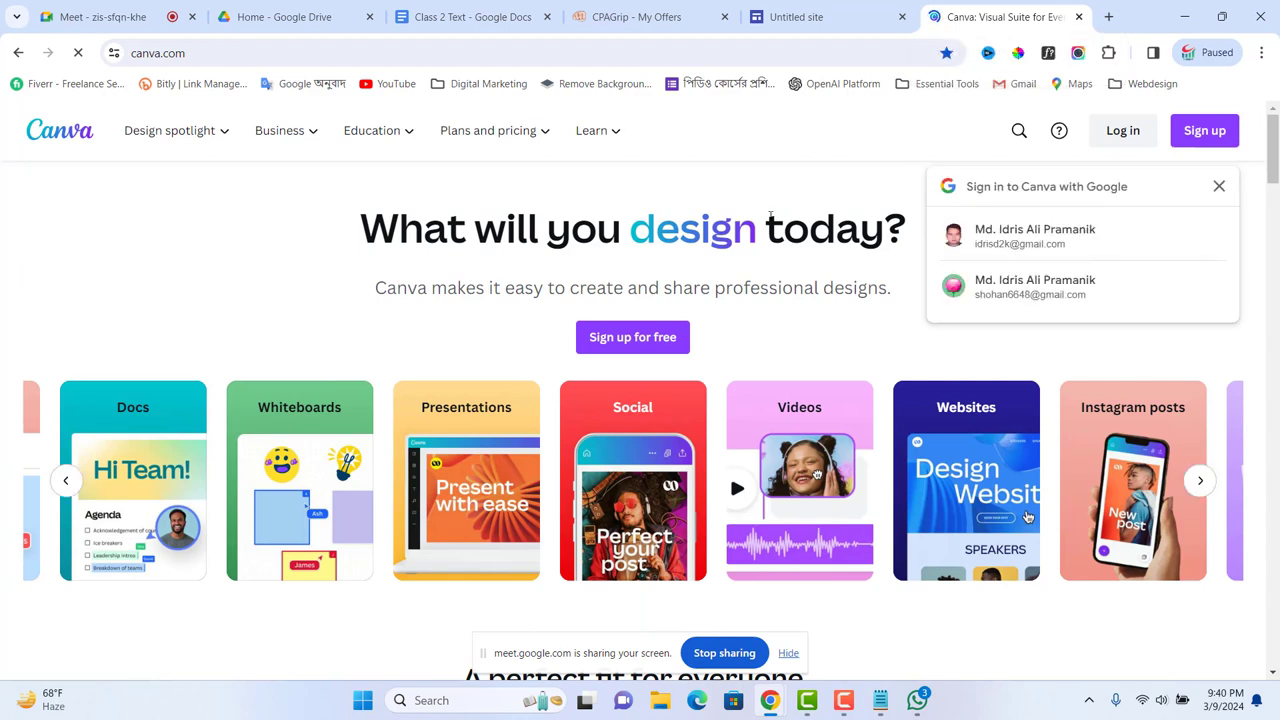
click(198, 53)
key(ctrl+c)
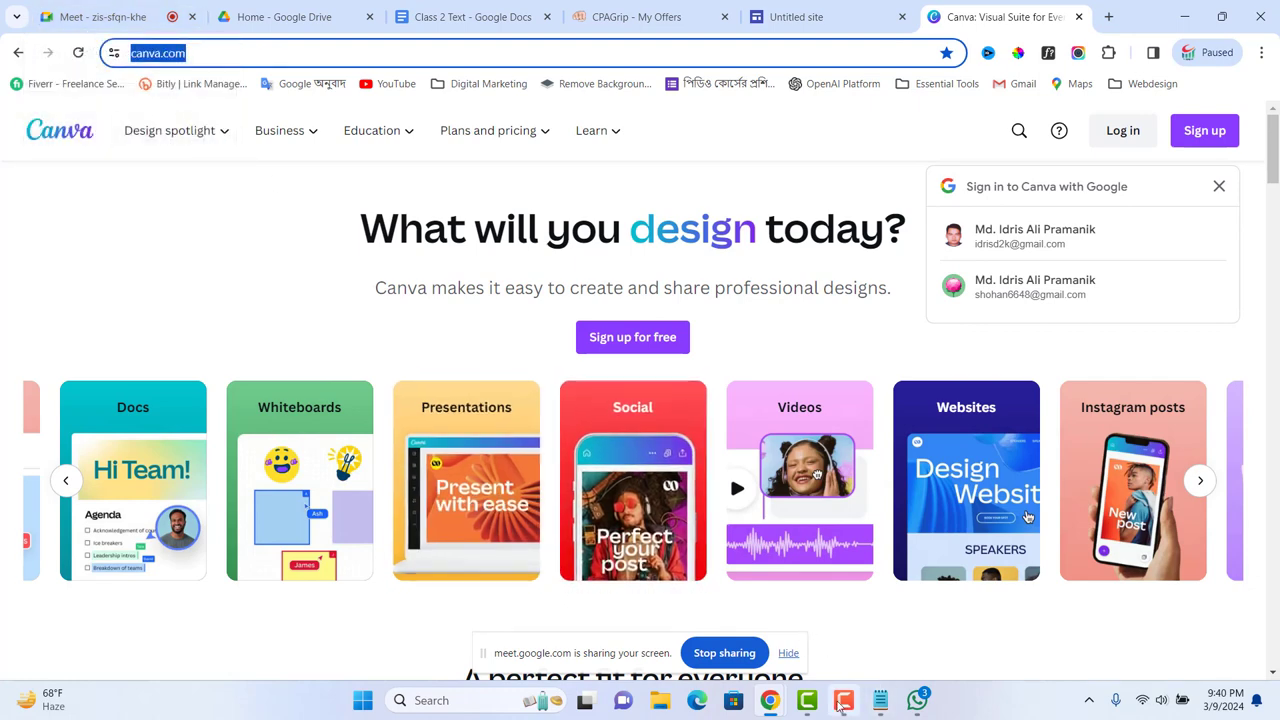
click(916, 701)
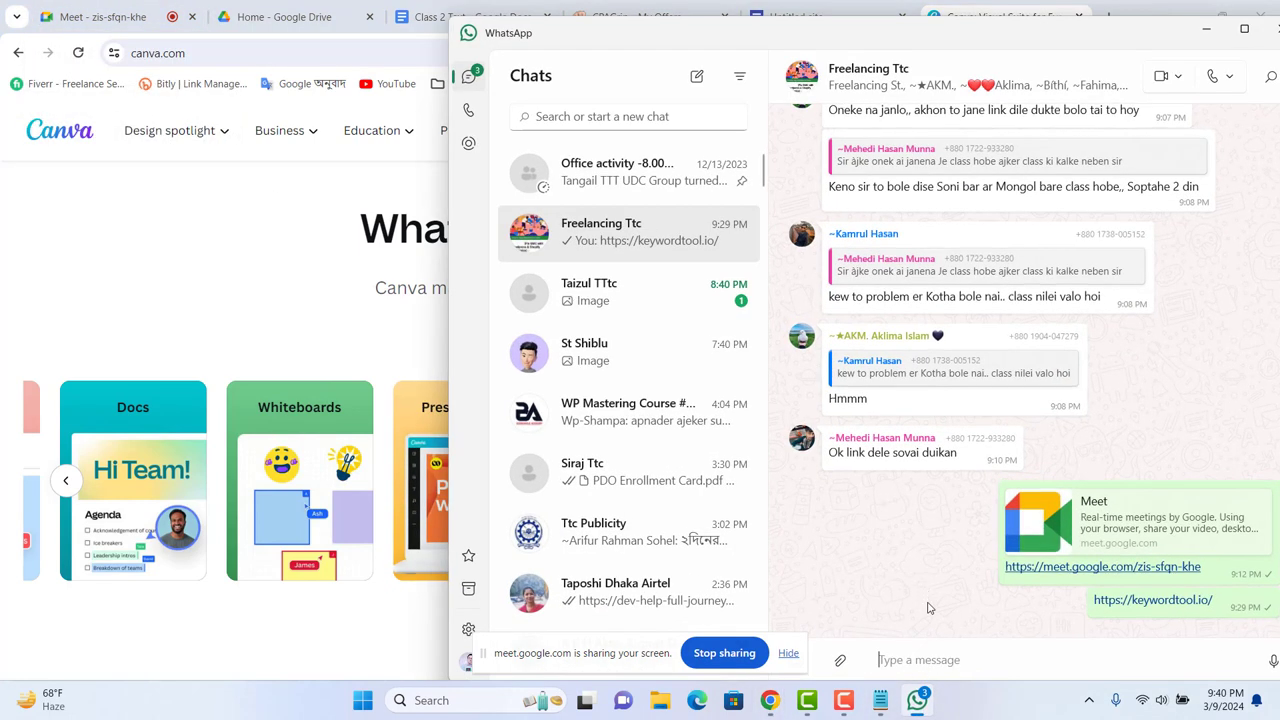
key(ctrl+v)
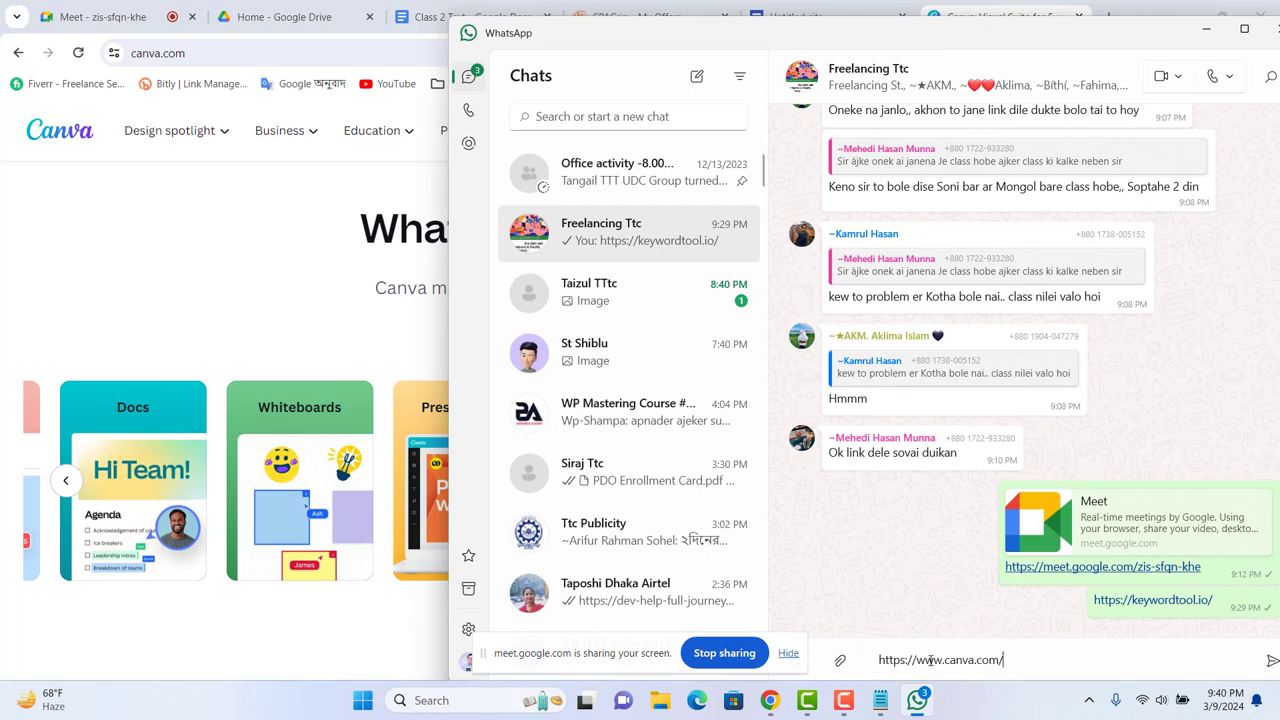
key(Return)
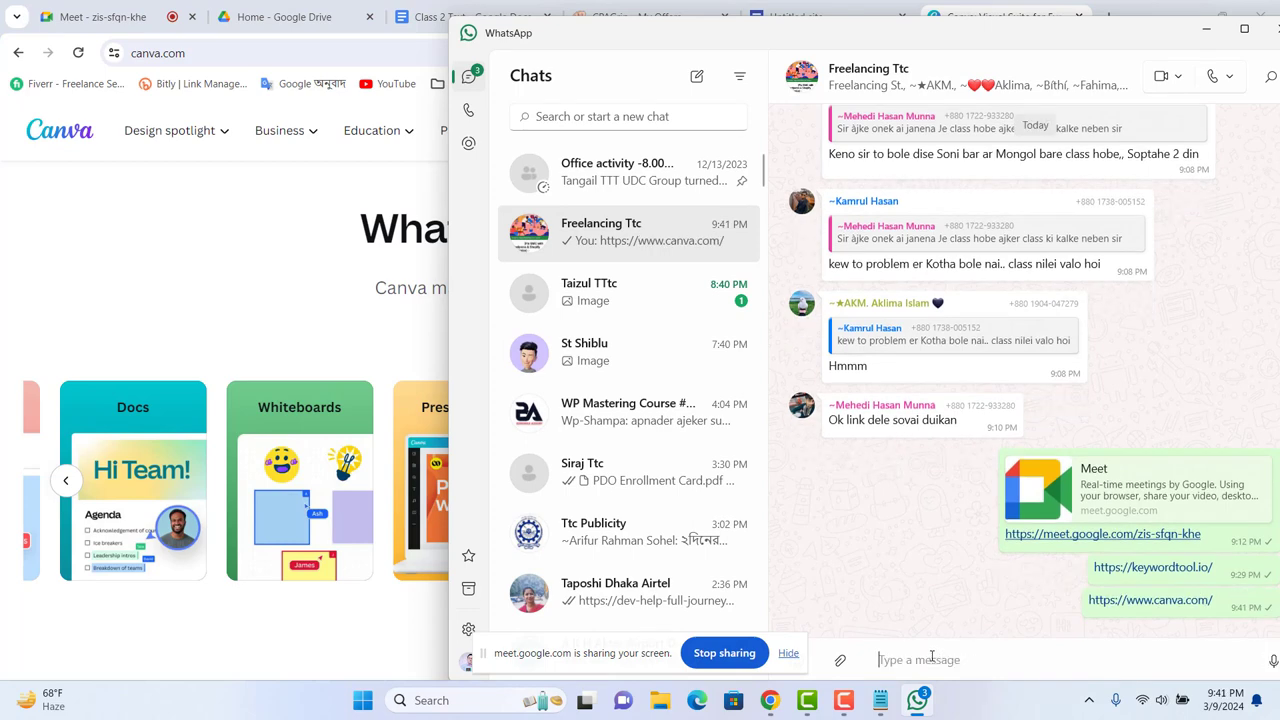
click(1207, 33)
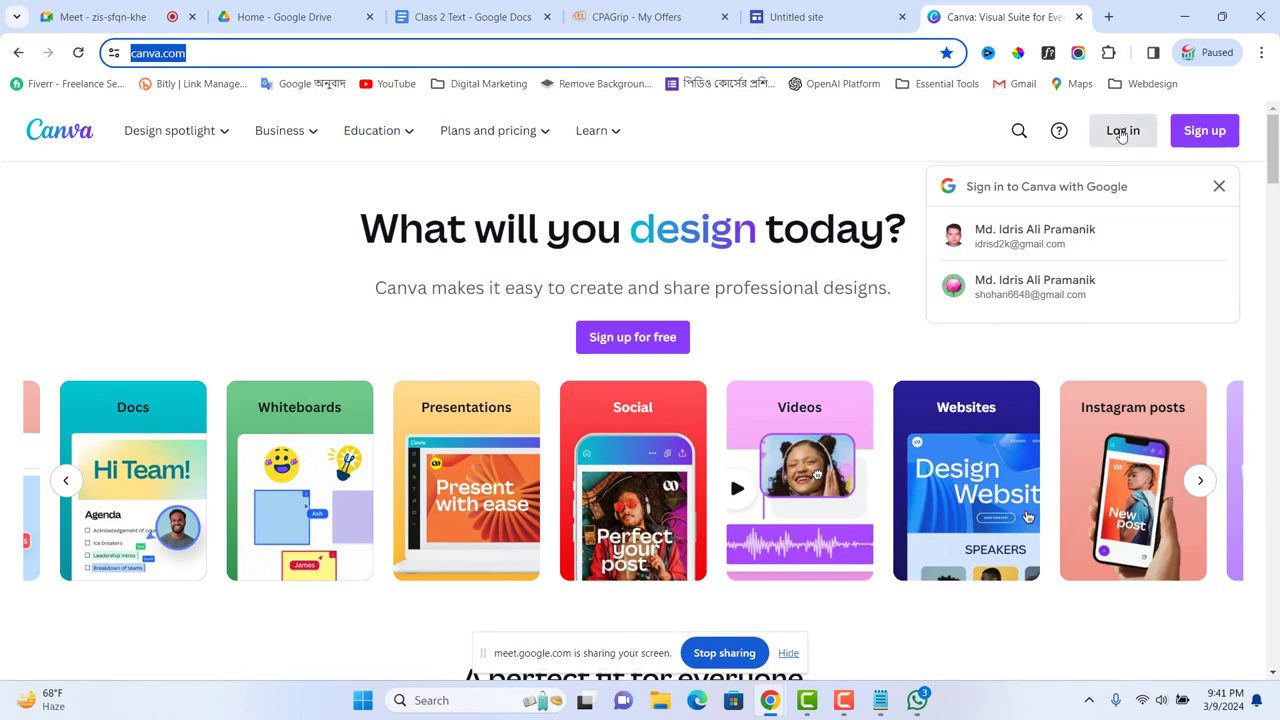
Step: Log in to Canva via Continue with Google, picking an account, then open Windows search
click(1121, 134)
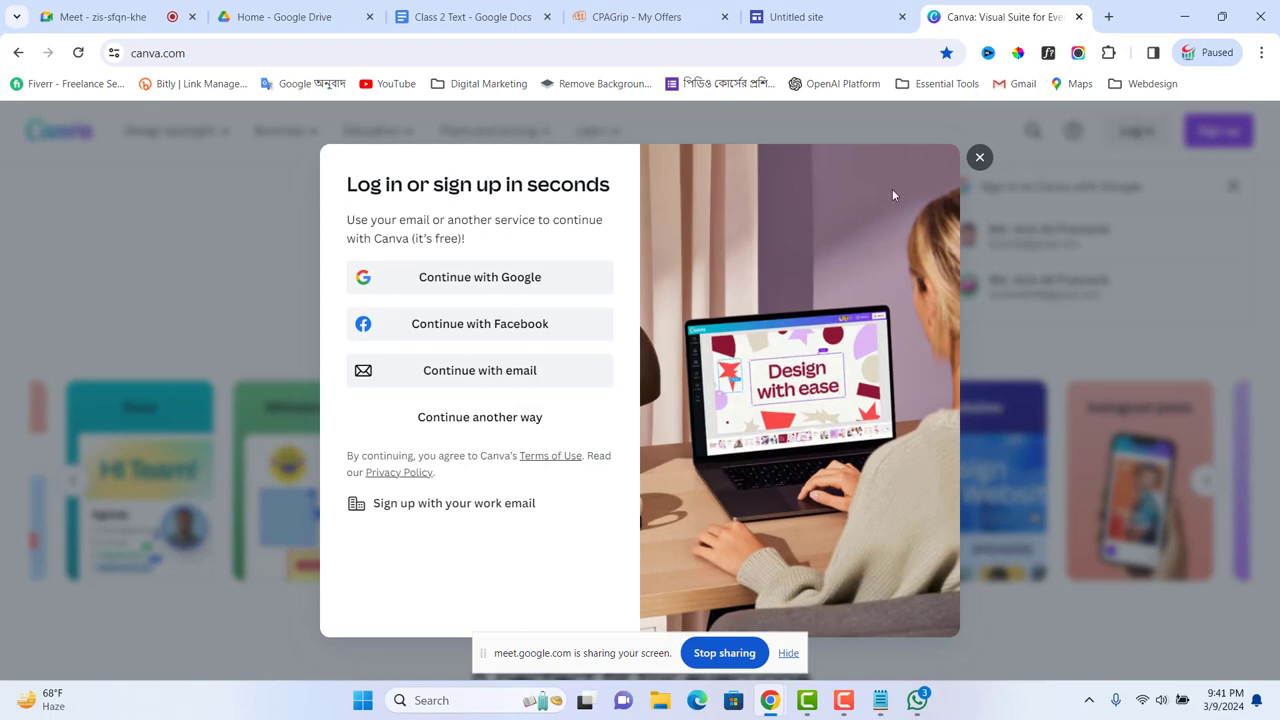
click(491, 285)
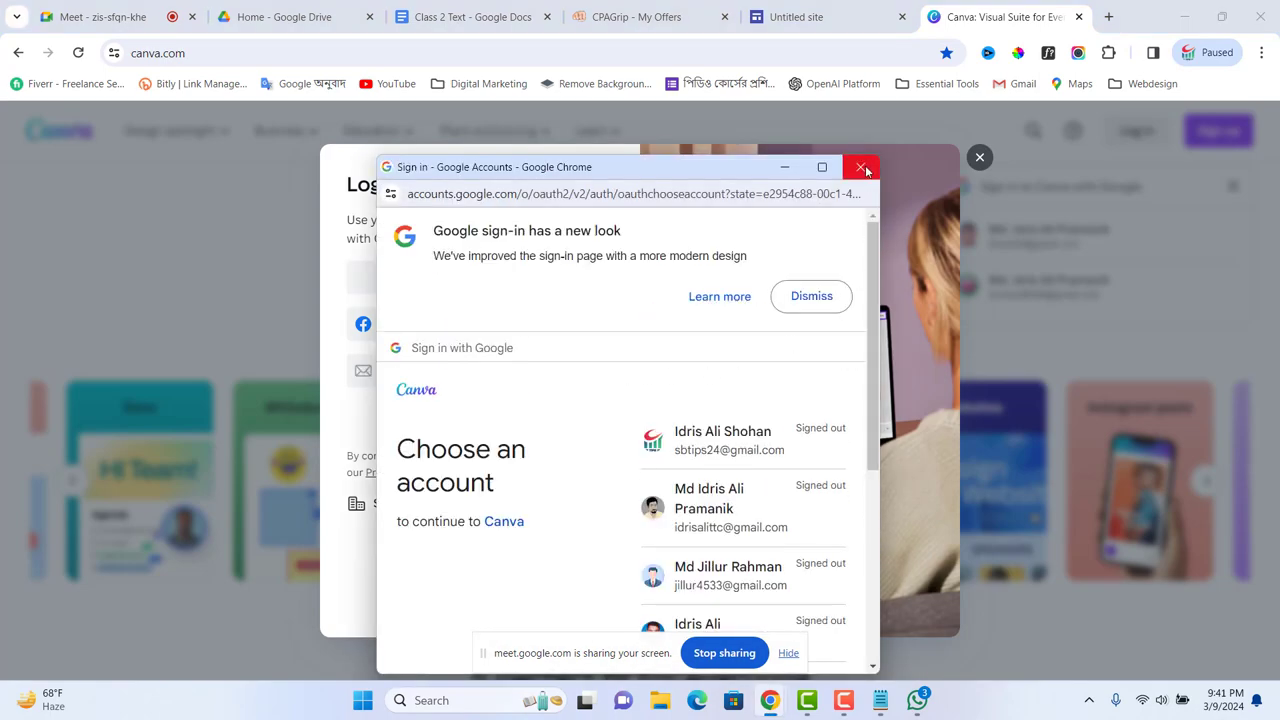
scroll(680, 465, down, 3)
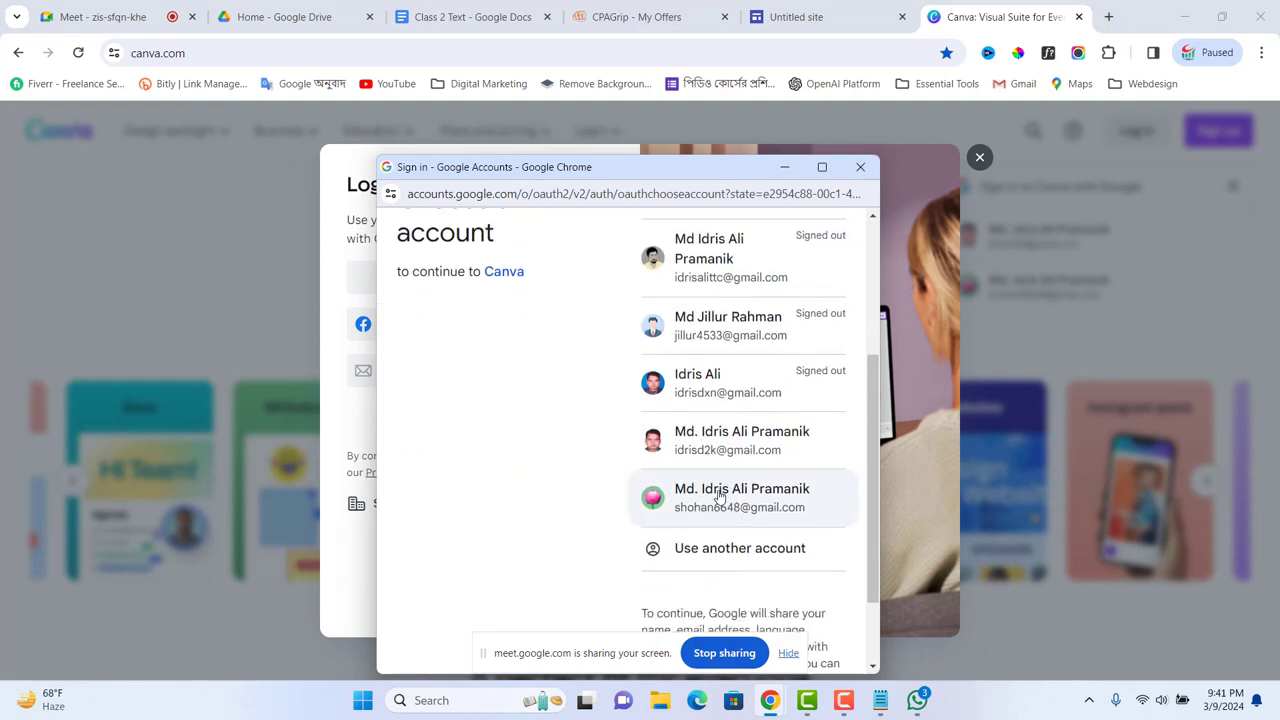
click(735, 316)
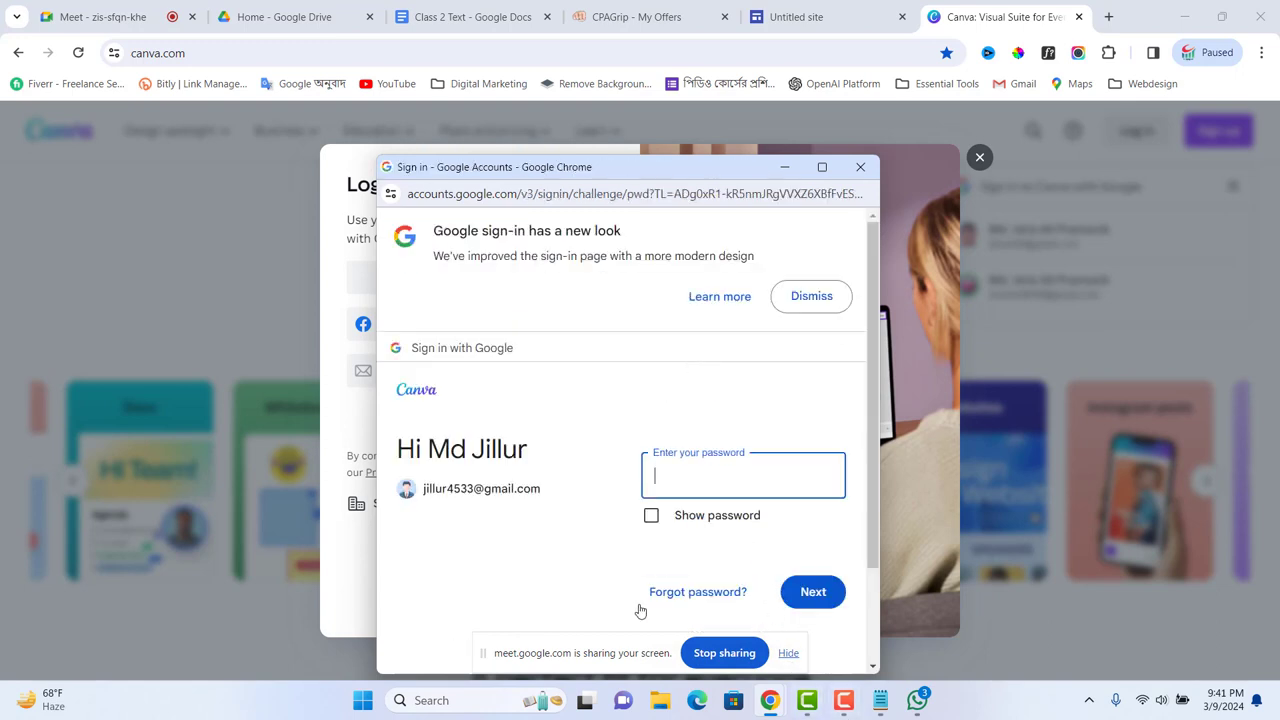
click(451, 698)
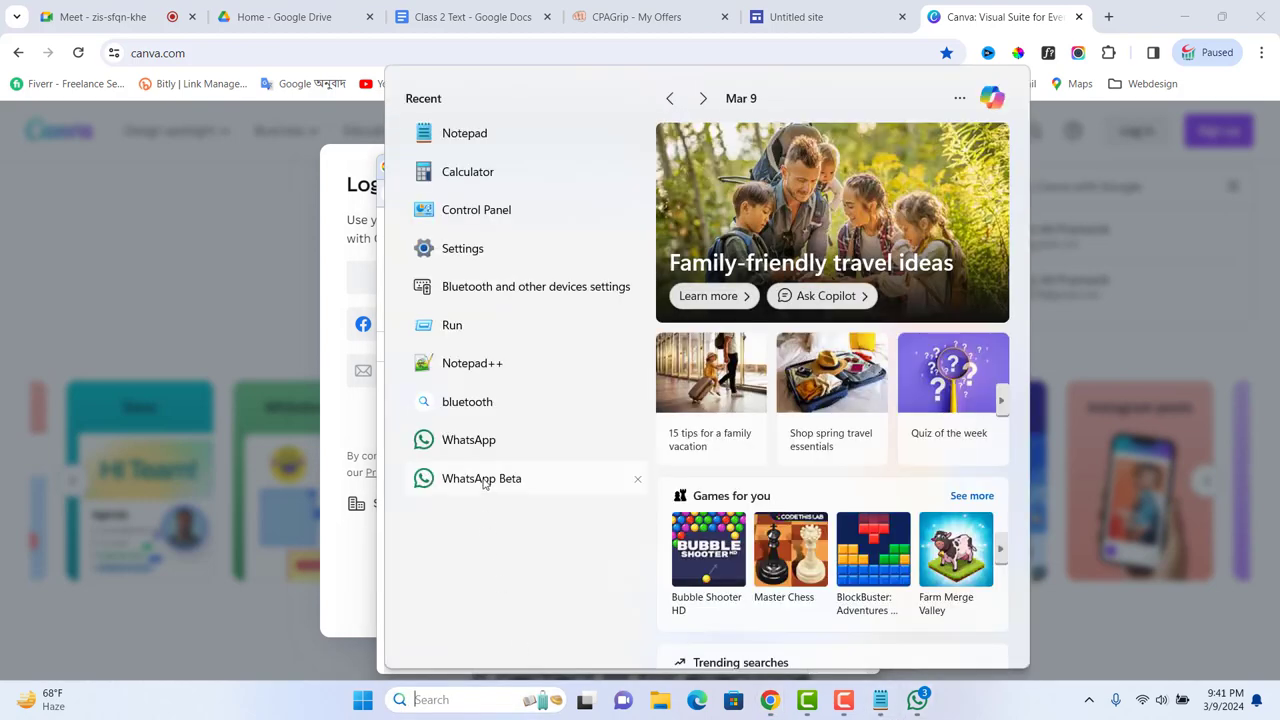
Step: Launch WhatsApp Beta and admit the waiting participant into the Google Meet call
click(625, 479)
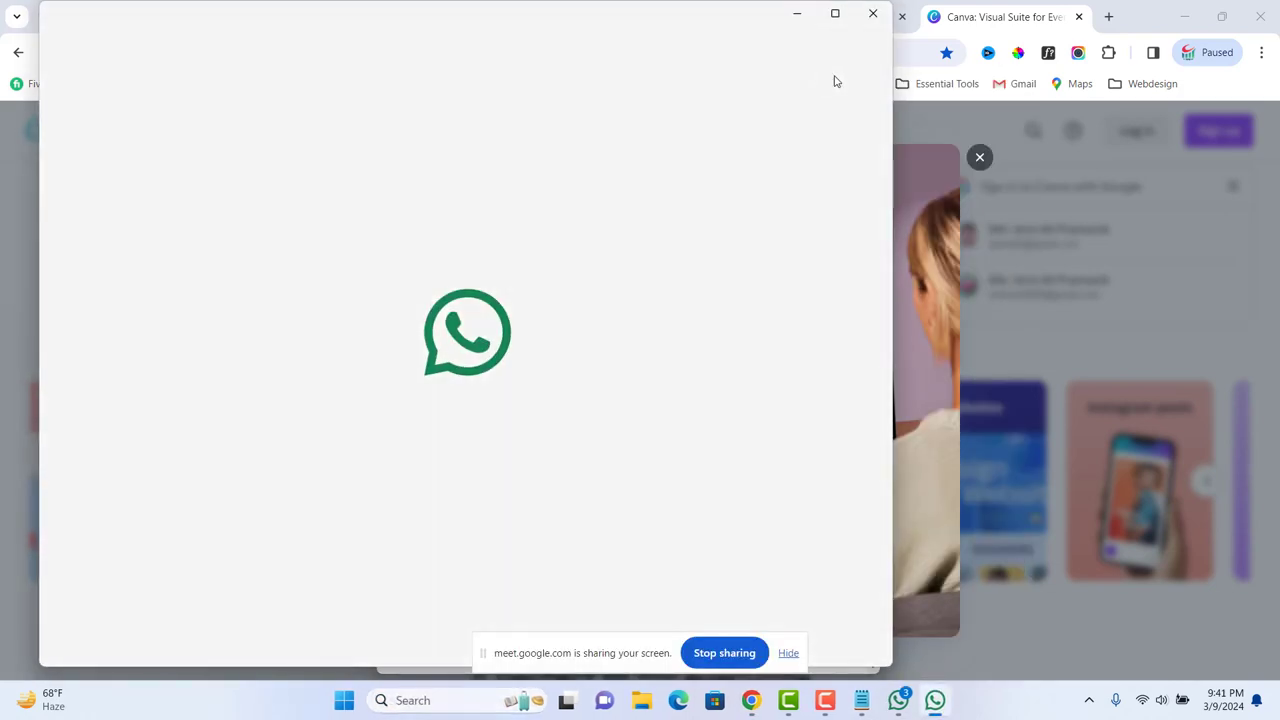
click(797, 13)
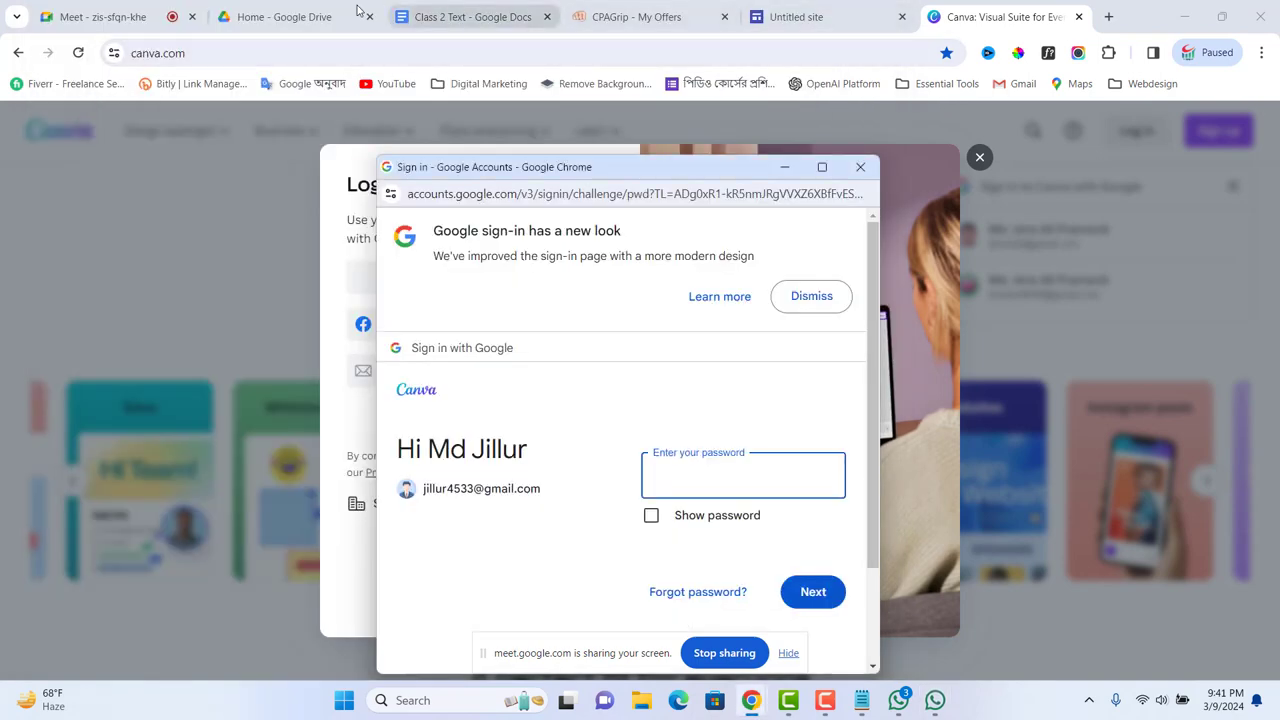
click(100, 17)
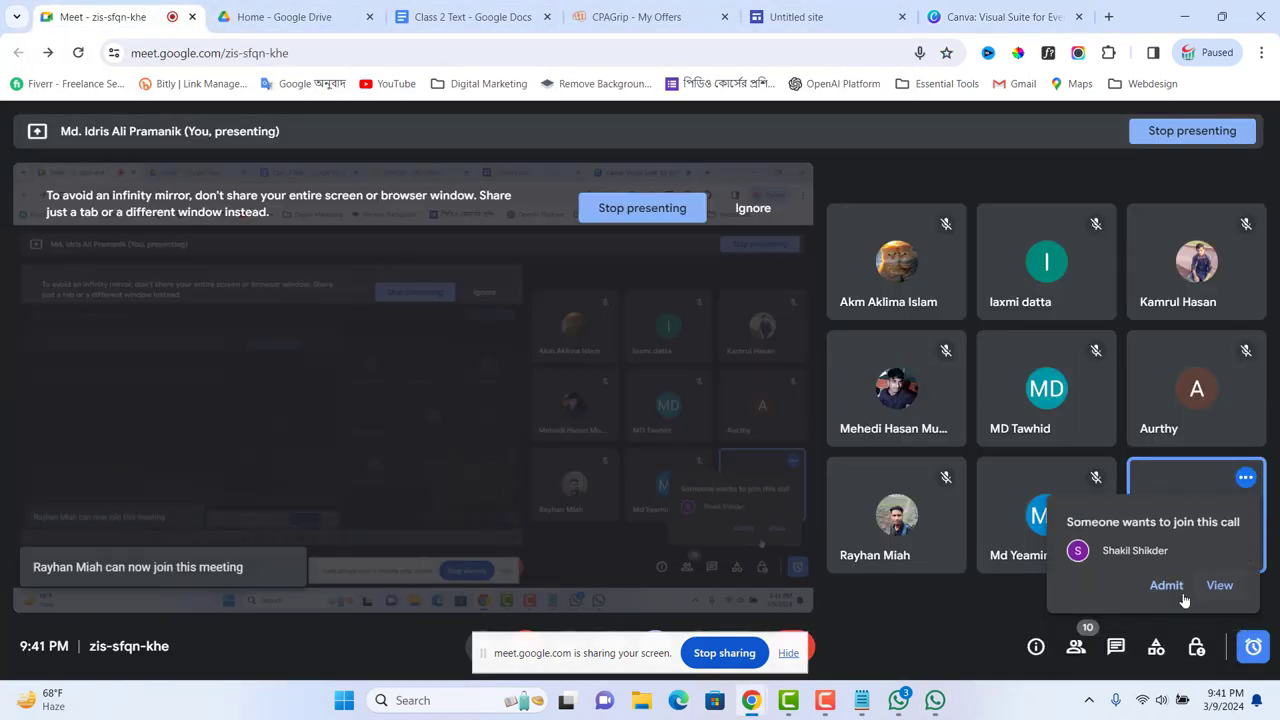
click(1166, 585)
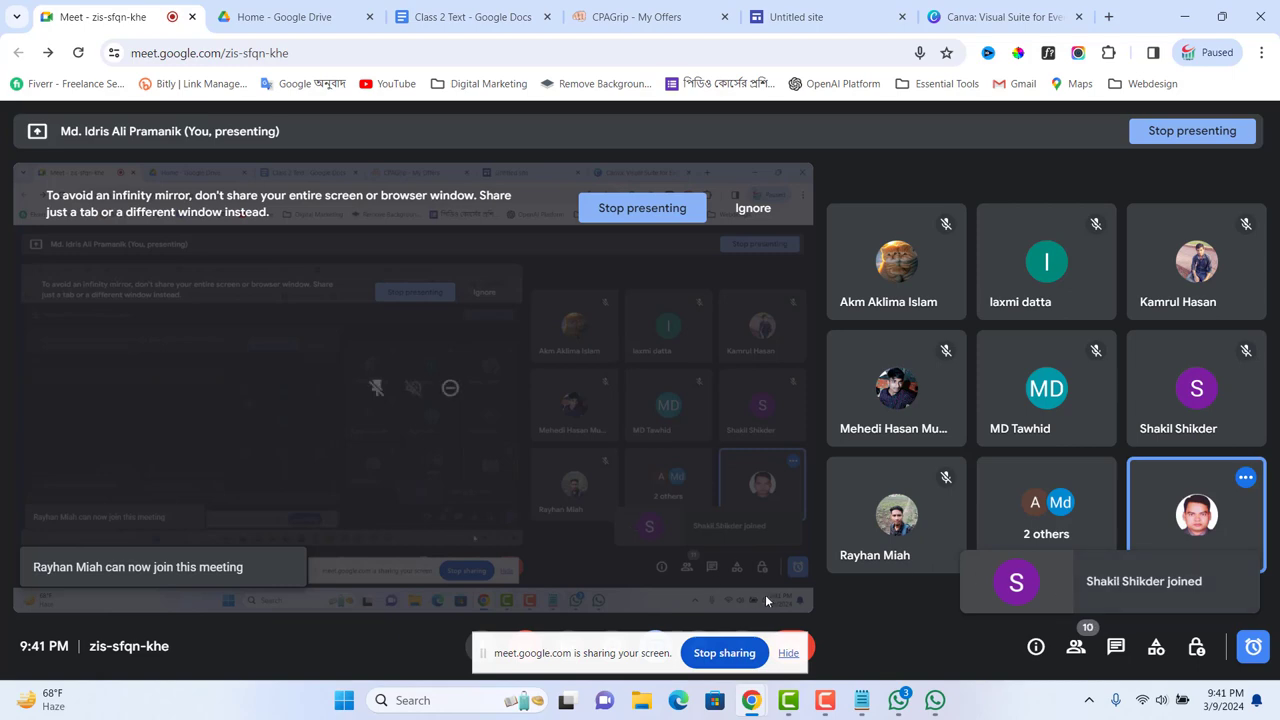
Step: Copy the account password from an older message in the WhatsApp Beta chat, then minimize WhatsApp
click(931, 705)
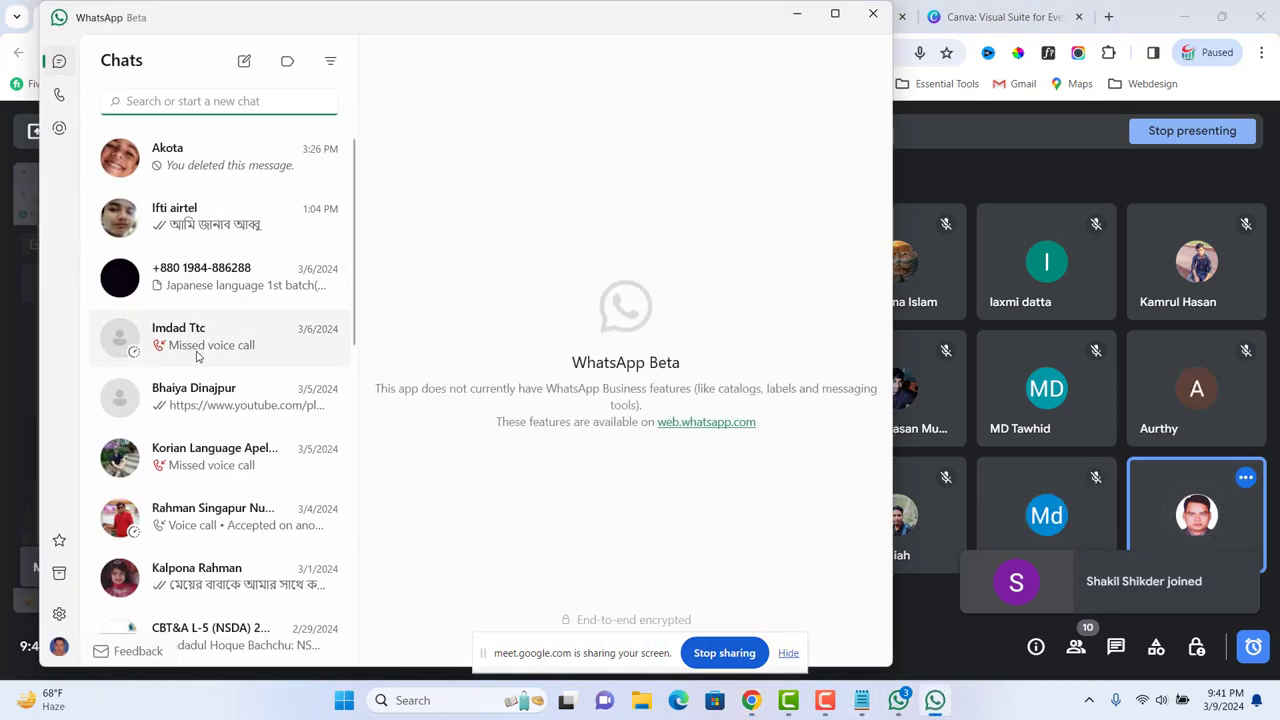
click(206, 398)
scroll(686, 372, up, 15)
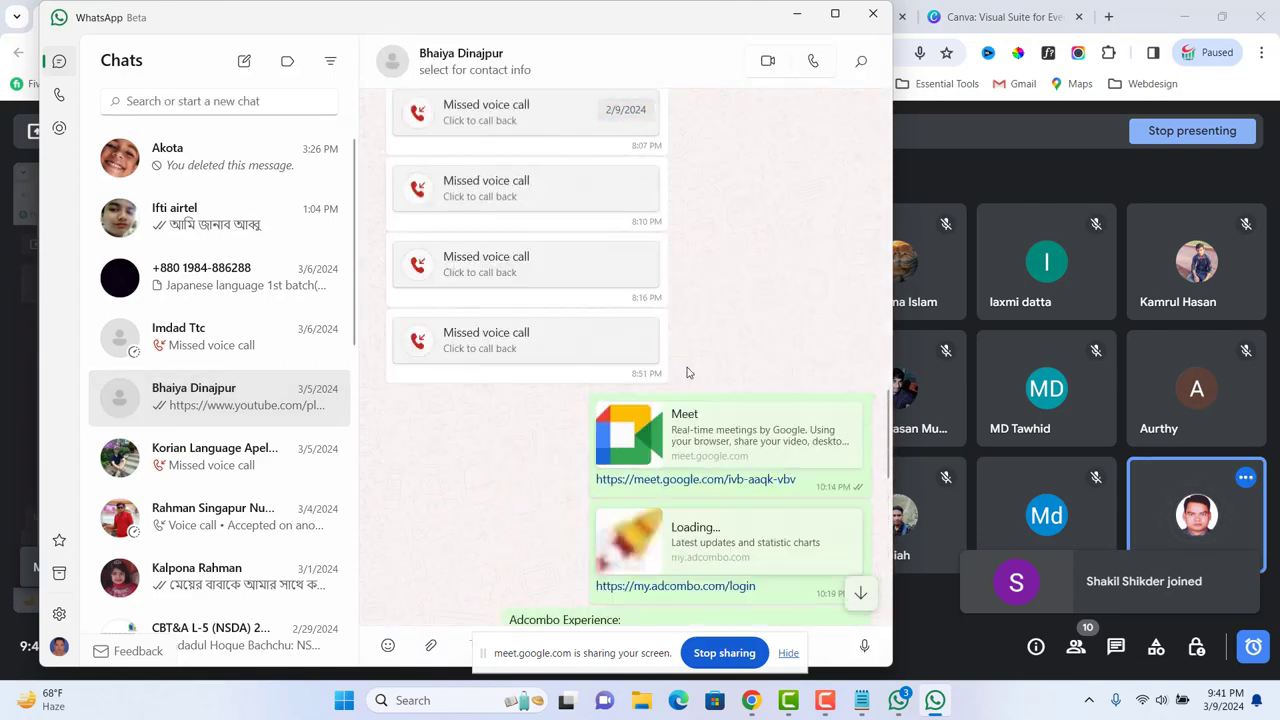
scroll(688, 372, up, 15)
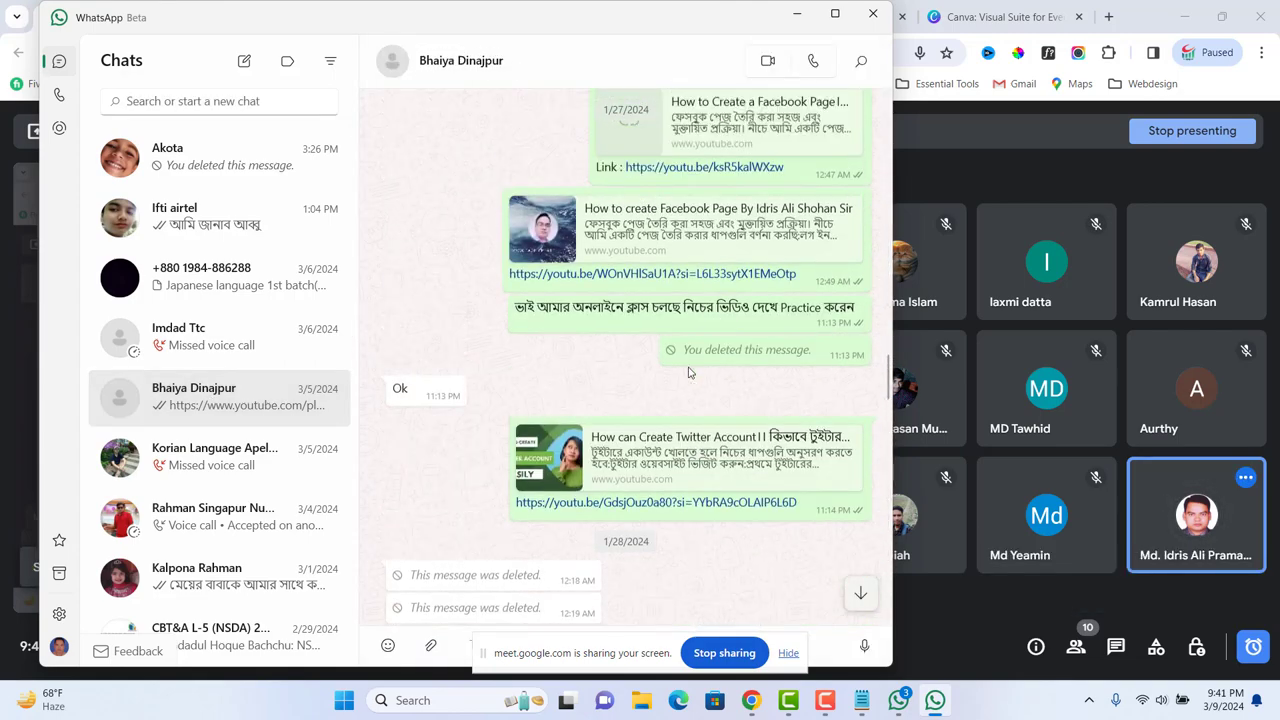
scroll(690, 366, up, 10)
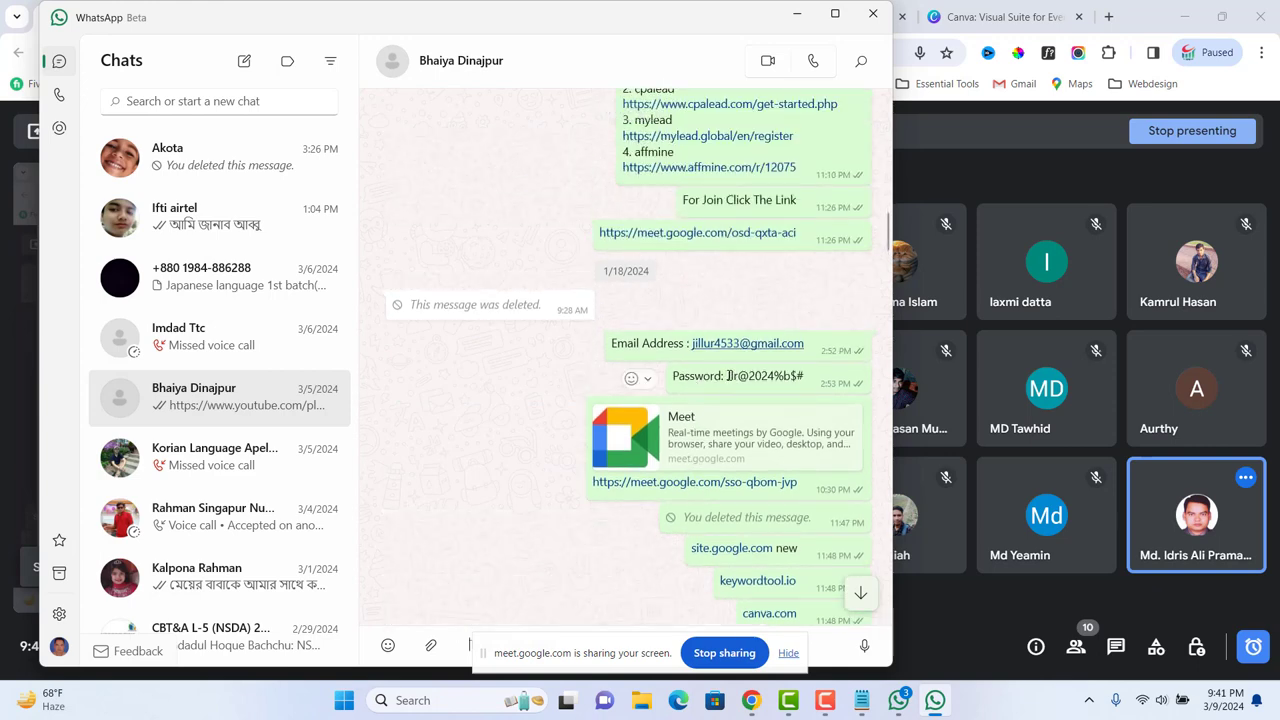
drag(727, 376, 809, 375)
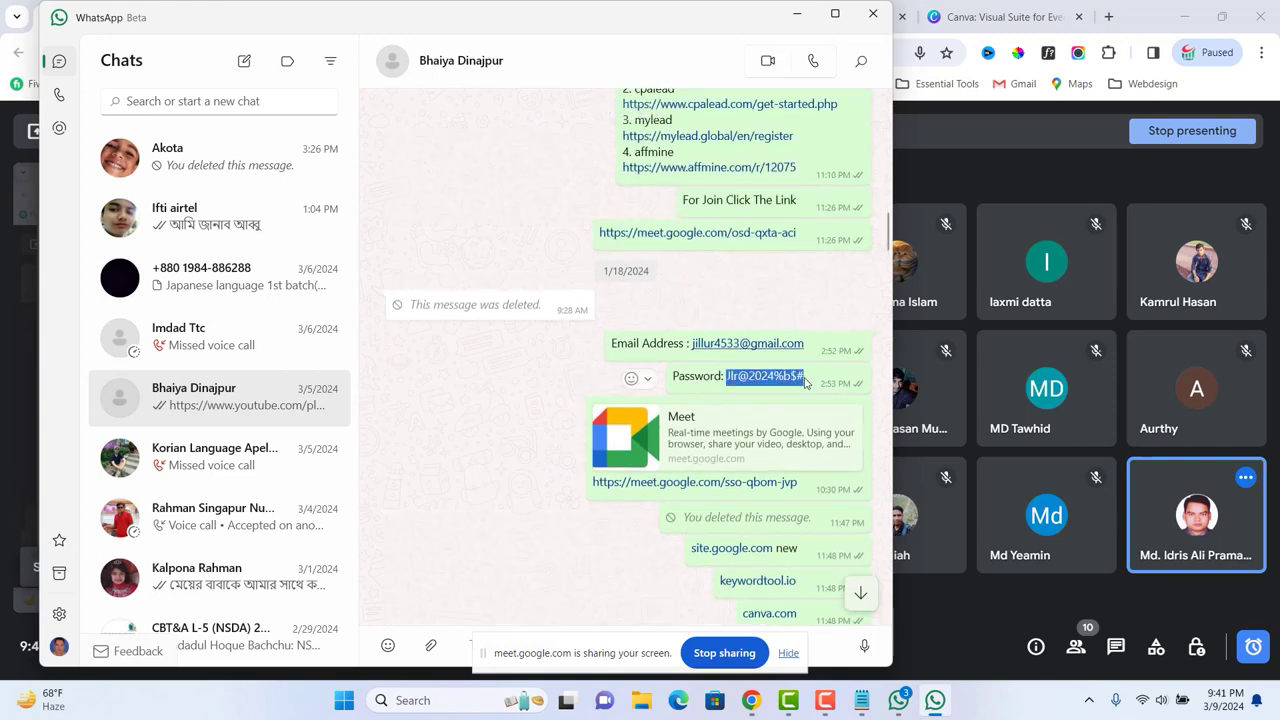
key(ctrl+c)
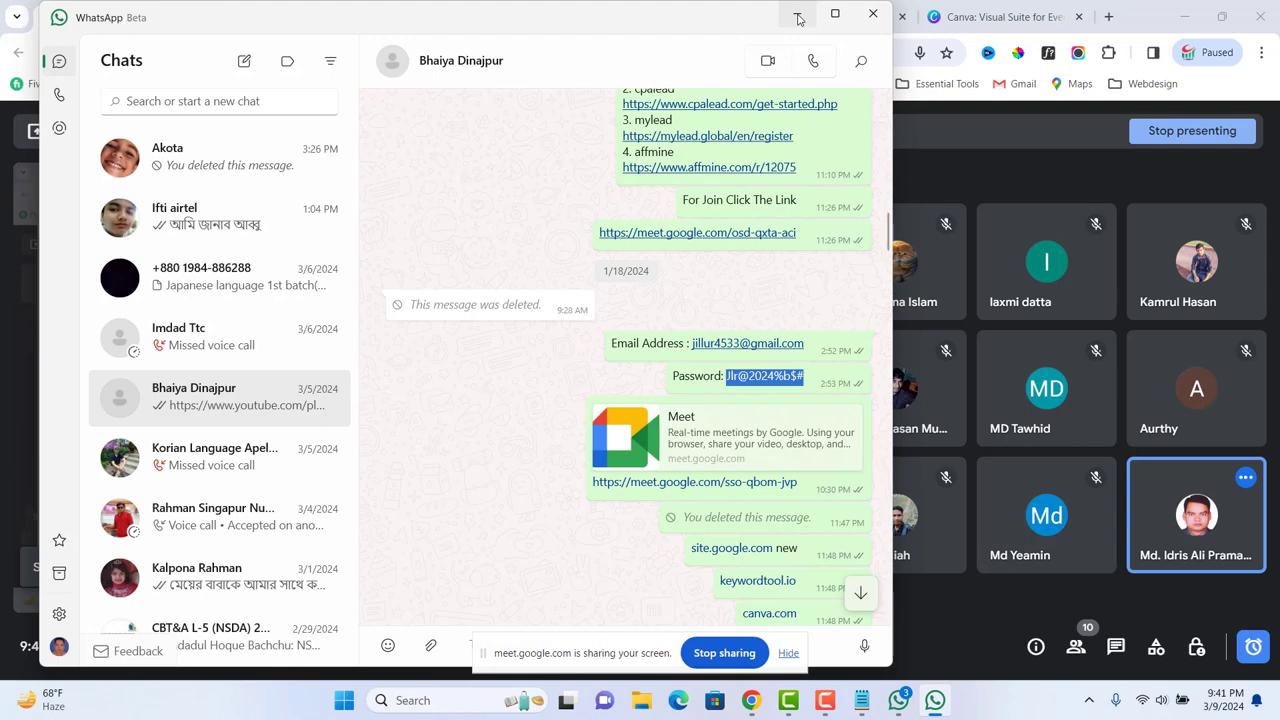
click(798, 19)
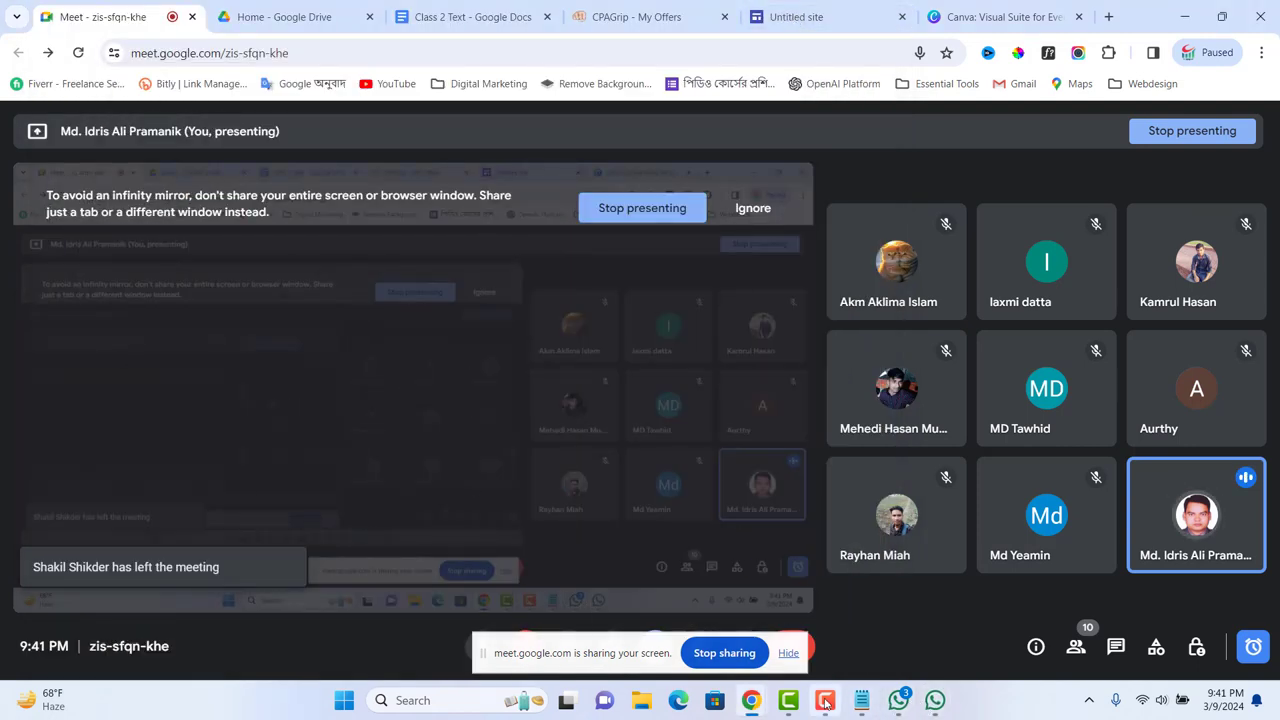
Step: Return to the Canva login page and bring up its log in options
click(997, 17)
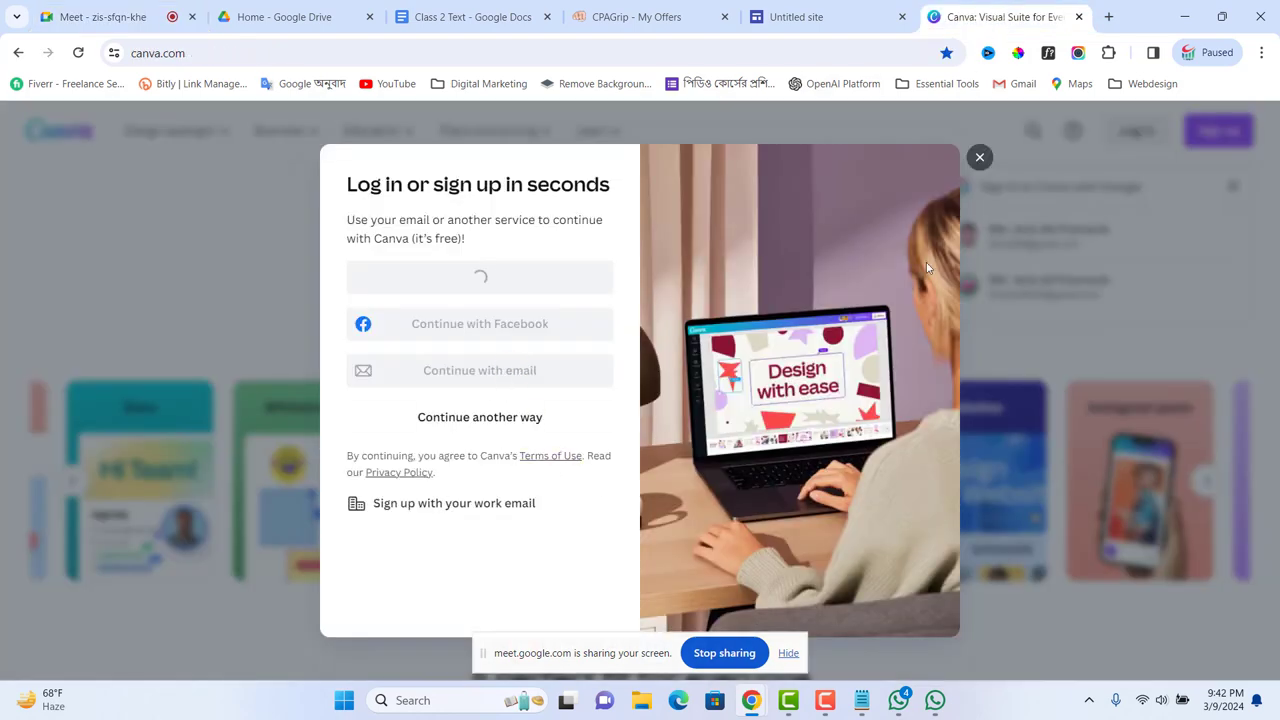
click(979, 158)
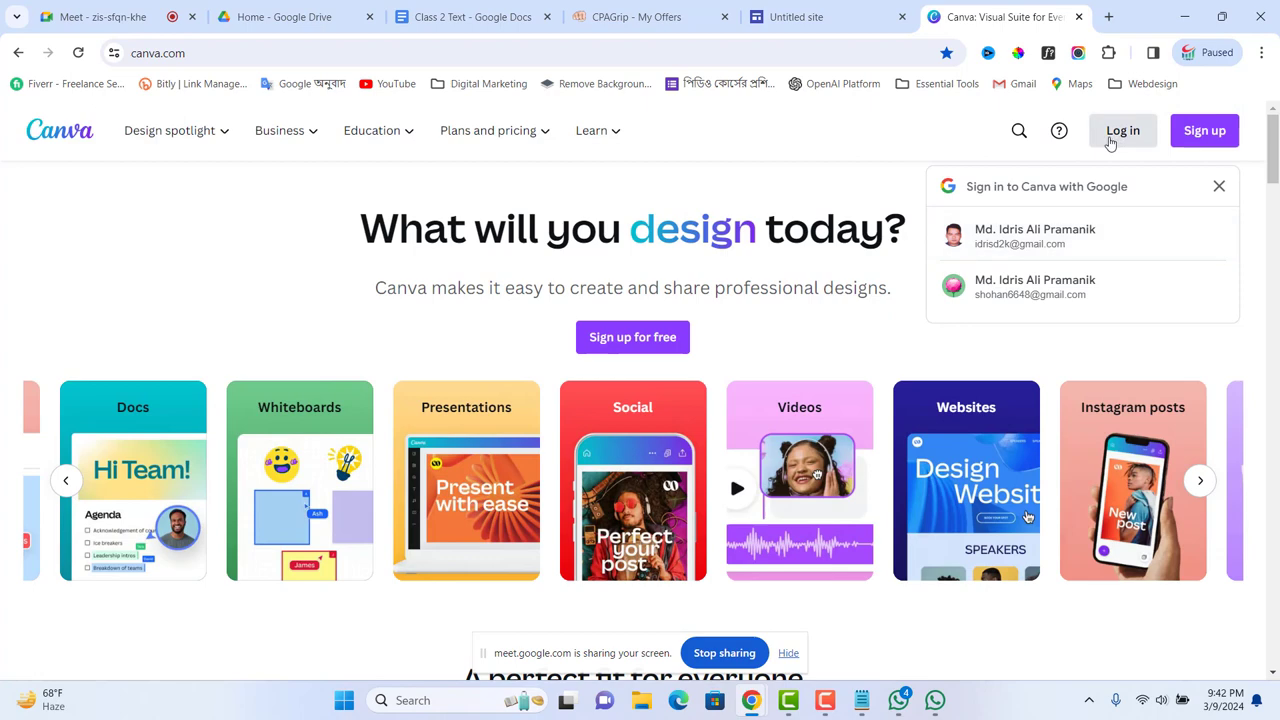
click(1112, 140)
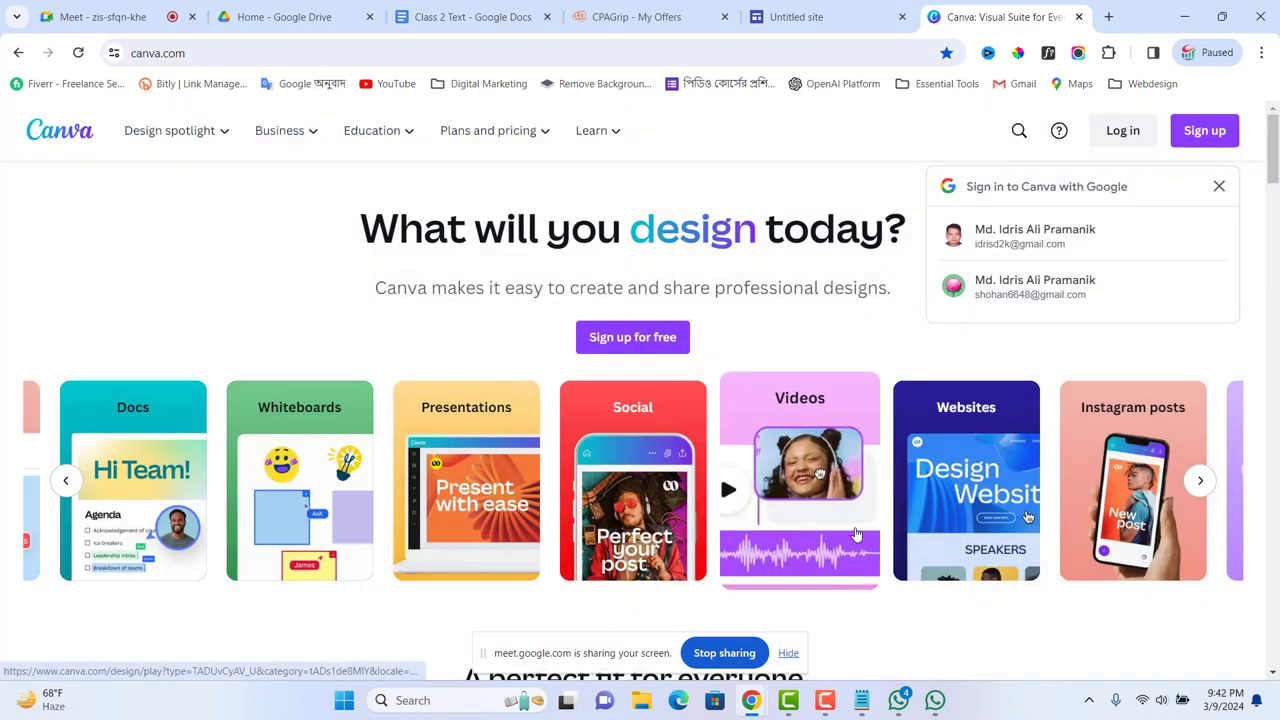
click(1133, 140)
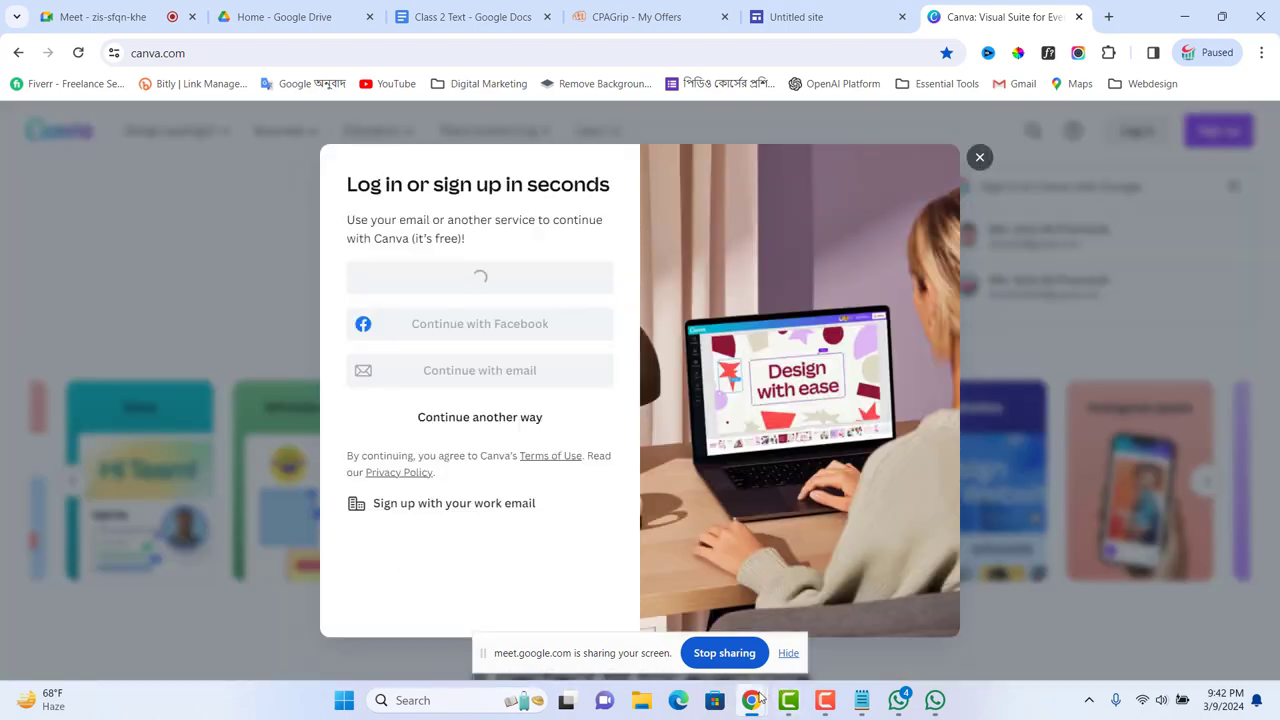
Step: Choose to continue with a work e-mail and submit the saved account e-mail
mouse_move(753, 706)
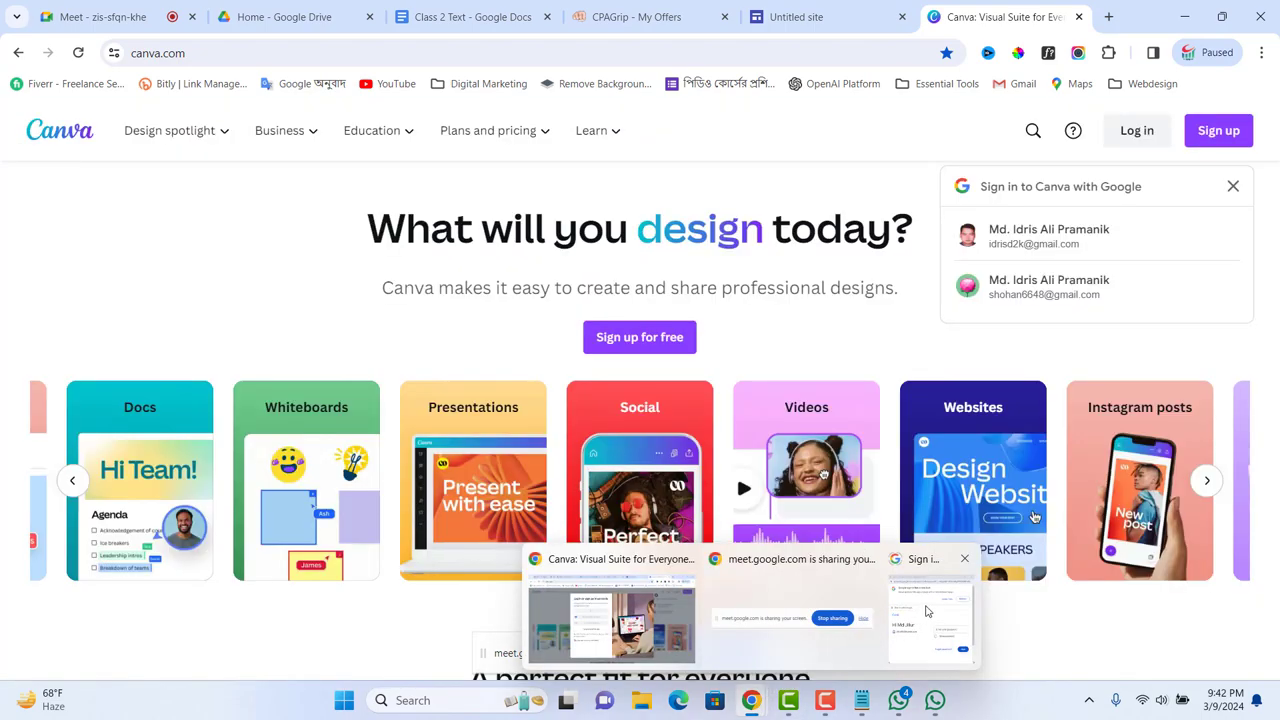
mouse_move(928, 610)
mouse_move(812, 560)
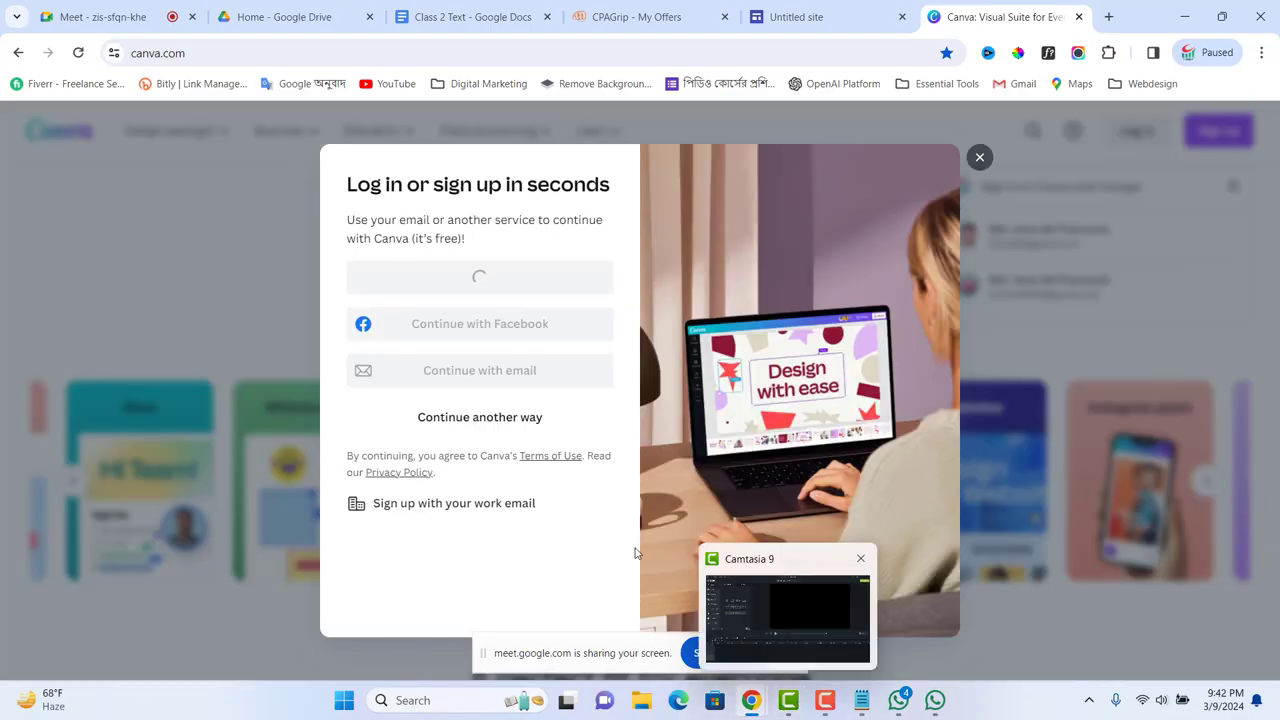
click(585, 508)
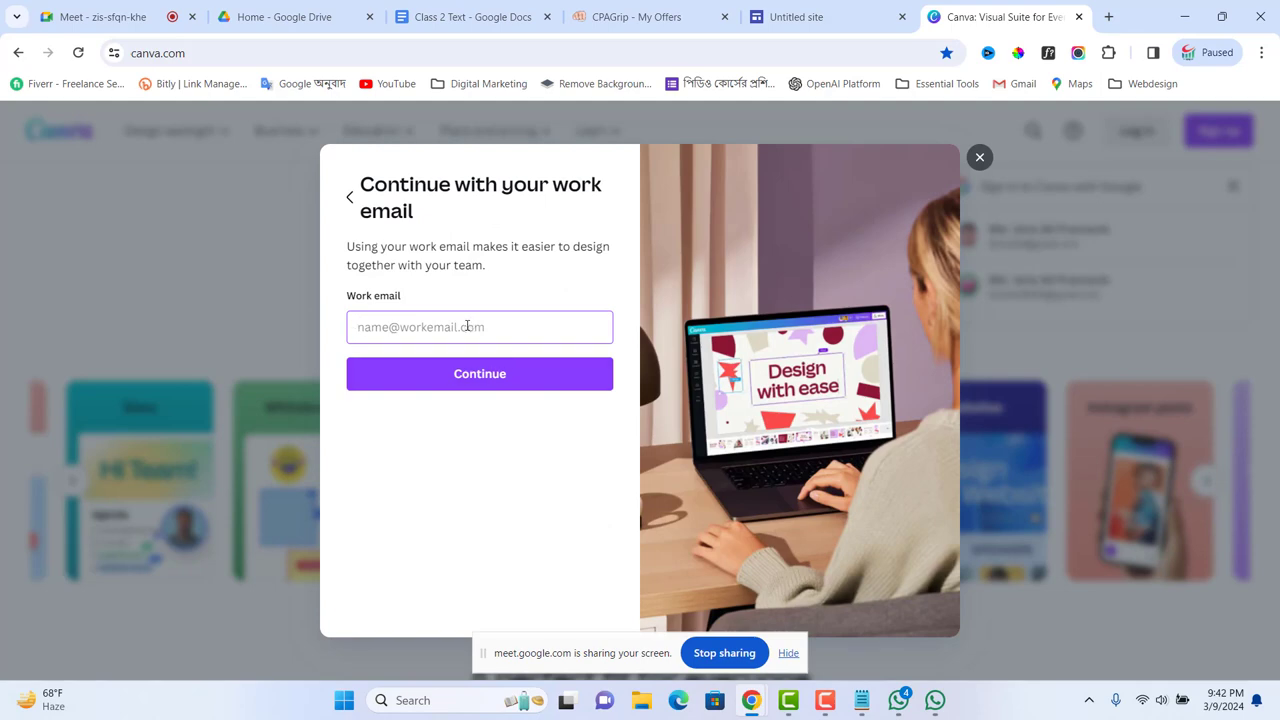
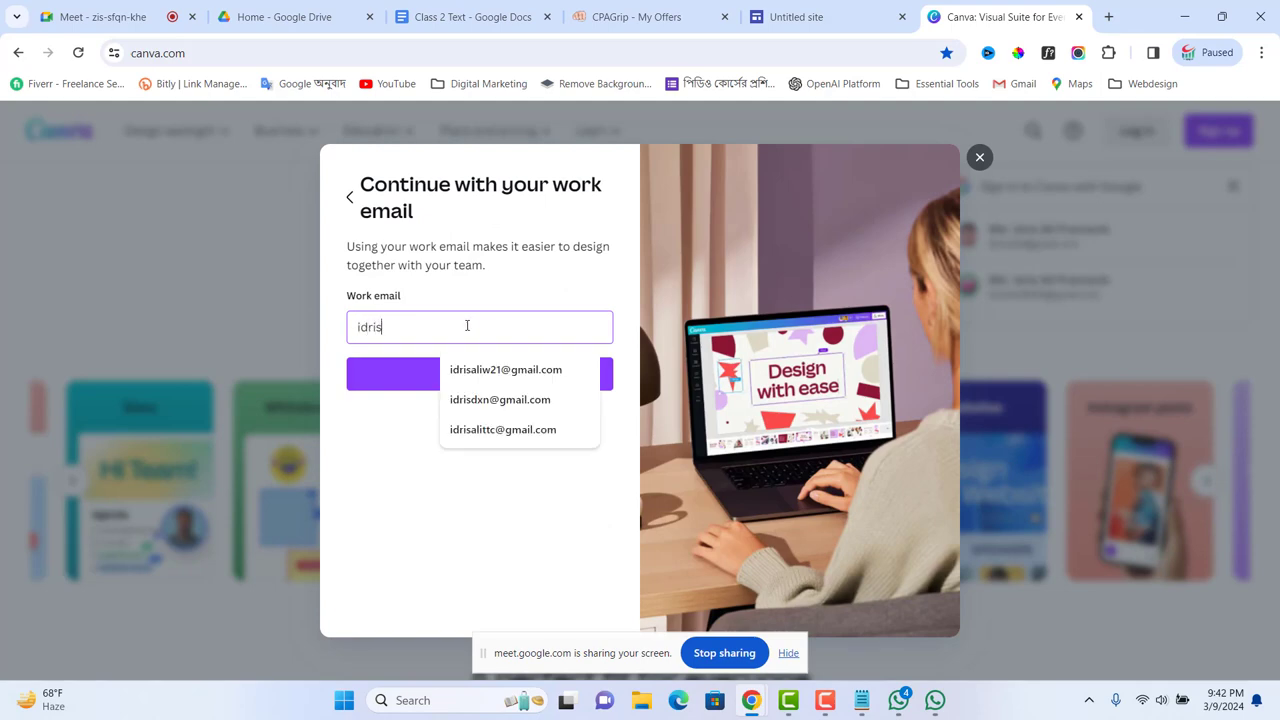
click(500, 399)
click(496, 378)
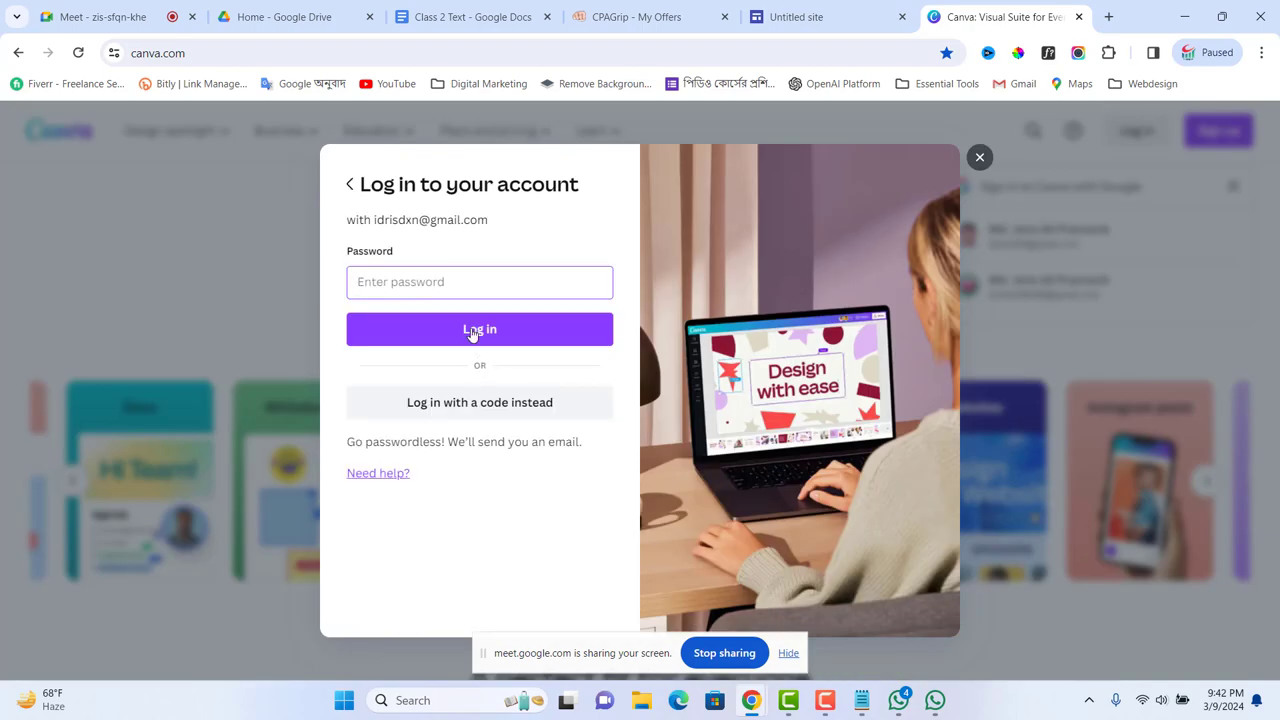
Step: Enter the account password and log in to reach the Canva home page
text(••)
click(506, 329)
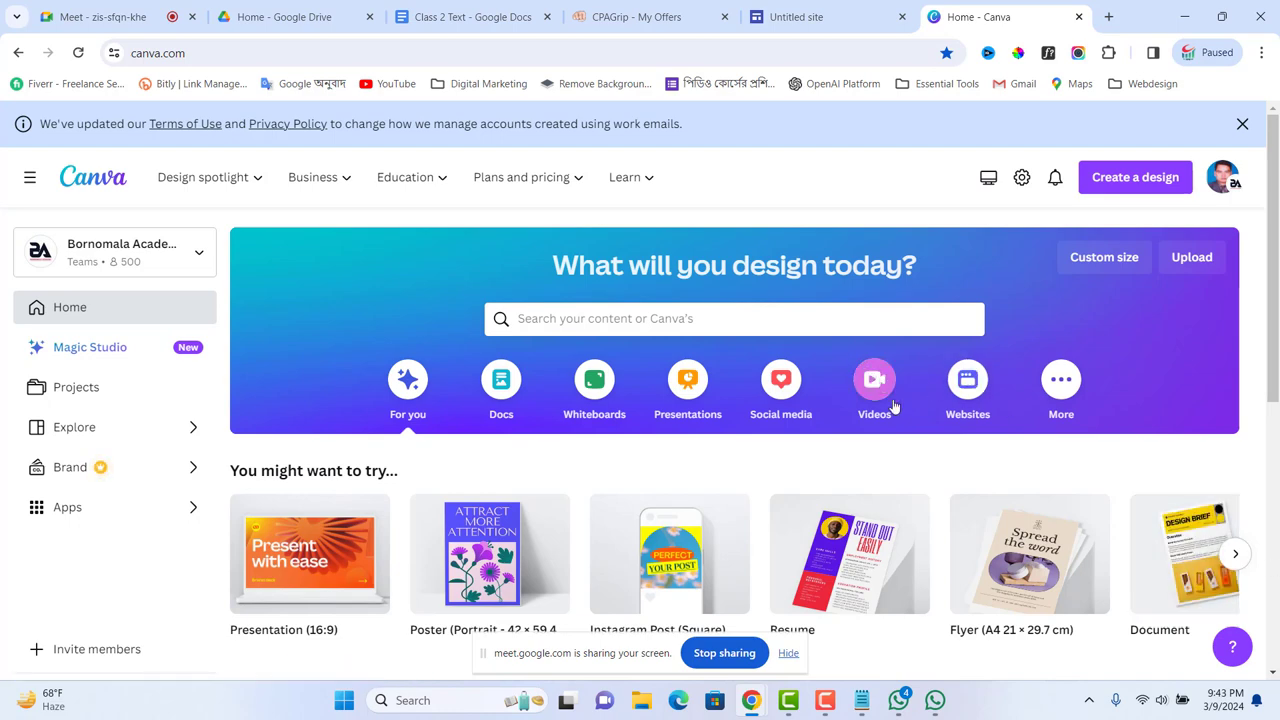
scroll(900, 420, down, 5)
scroll(900, 430, up, 5)
Step: Search Canva's templates for 'google site header' and open the matching template results
click(771, 322)
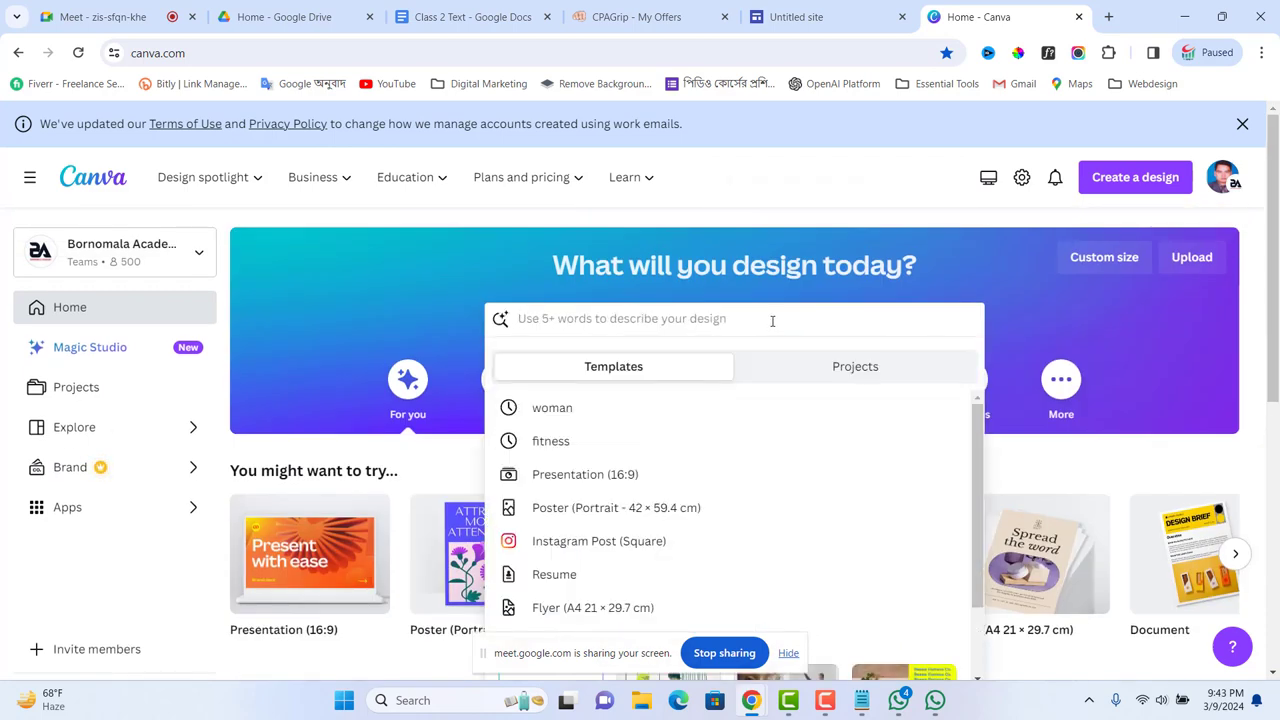
text(st)
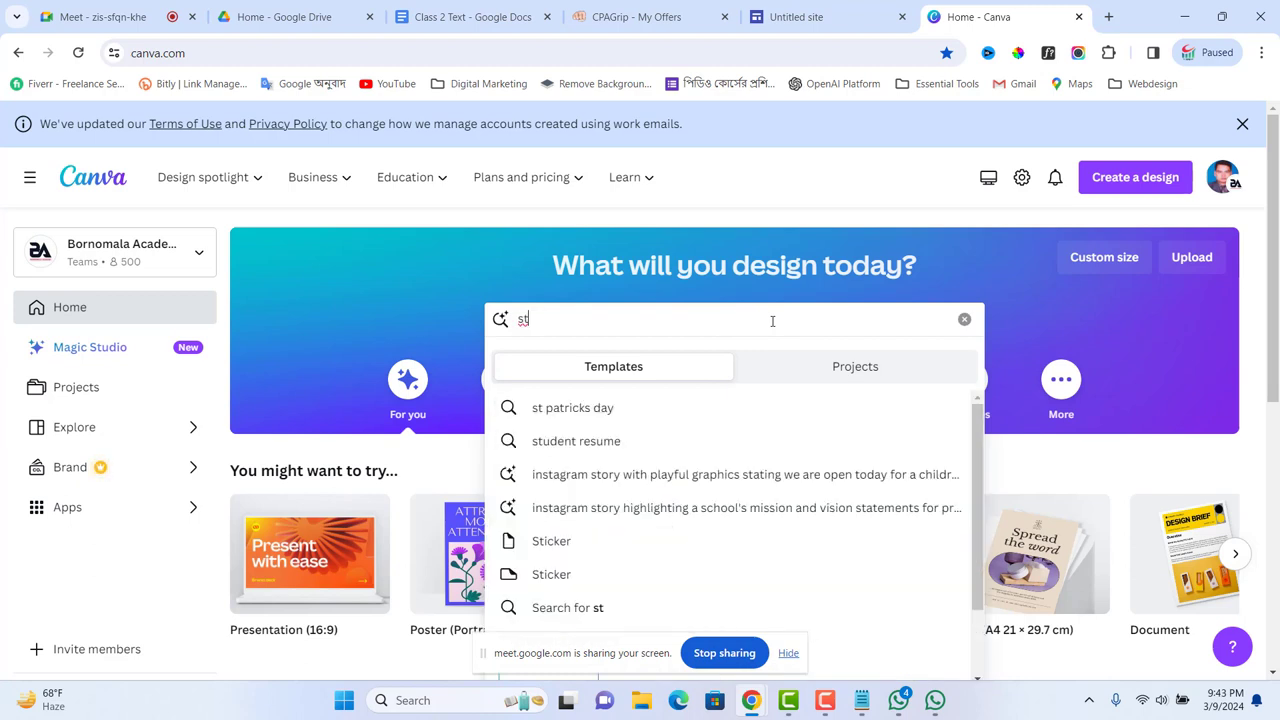
key(BackSpace)
text(ite )
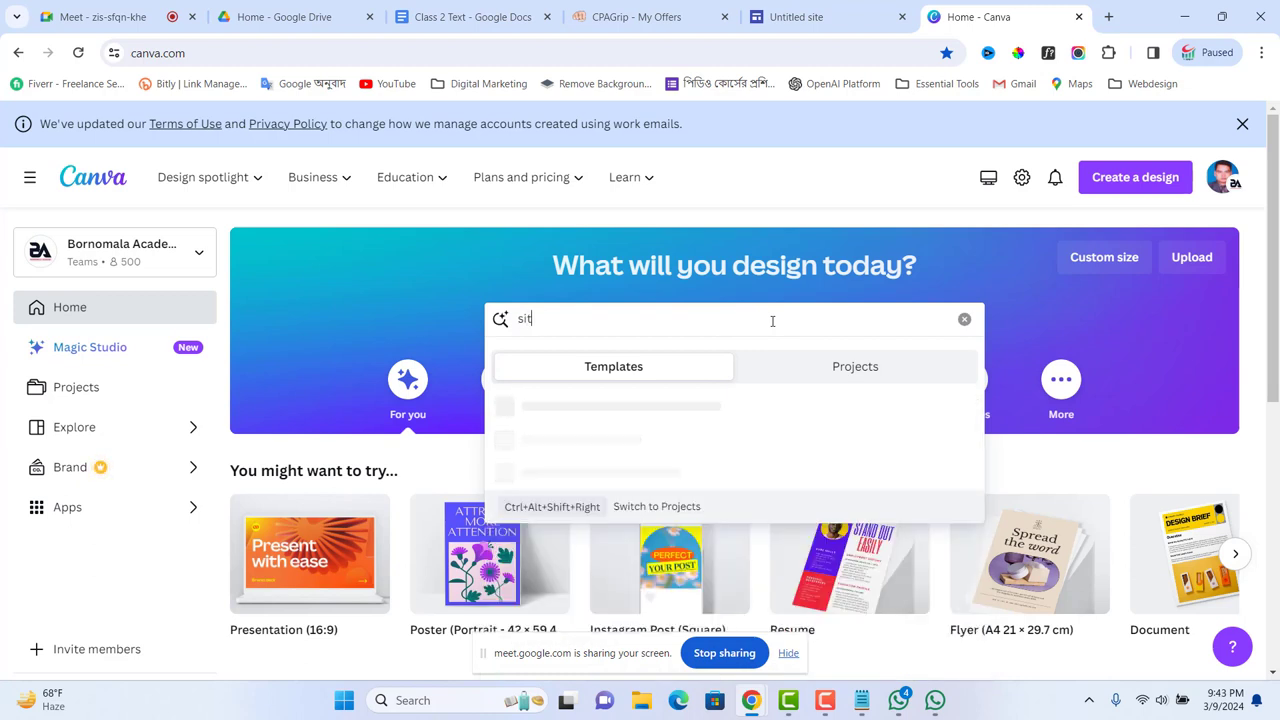
text(.)
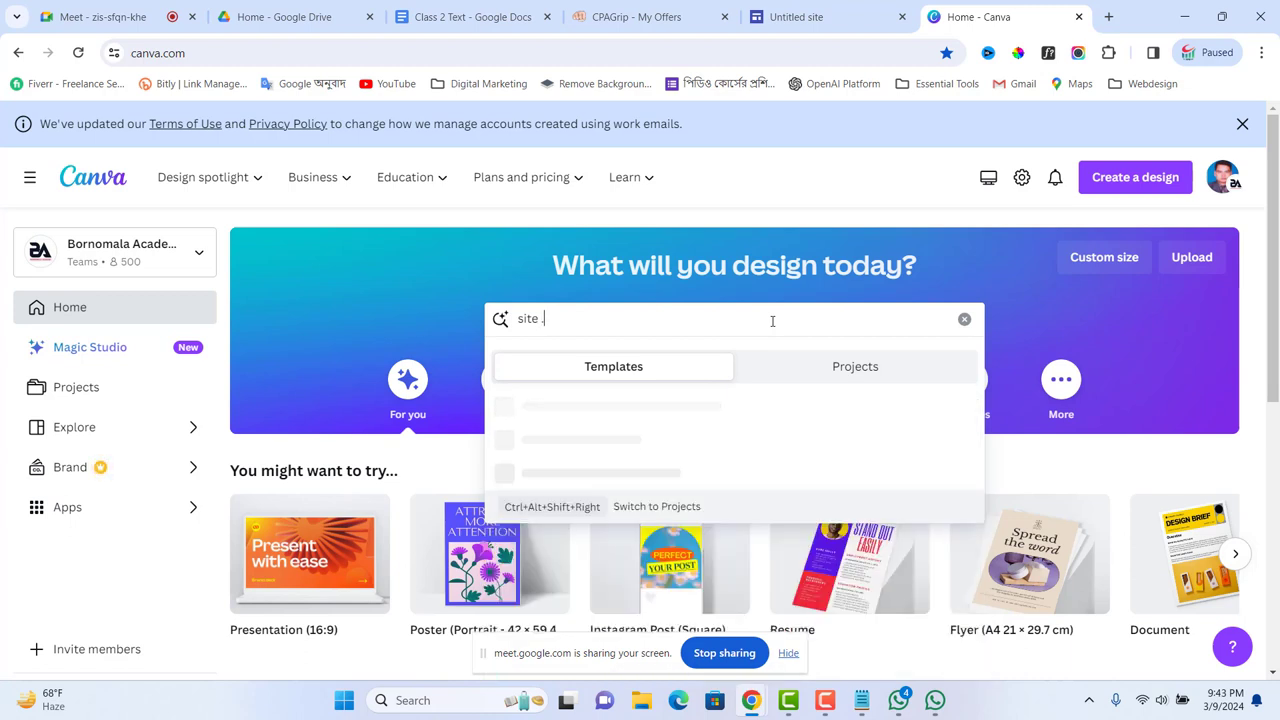
text(google th)
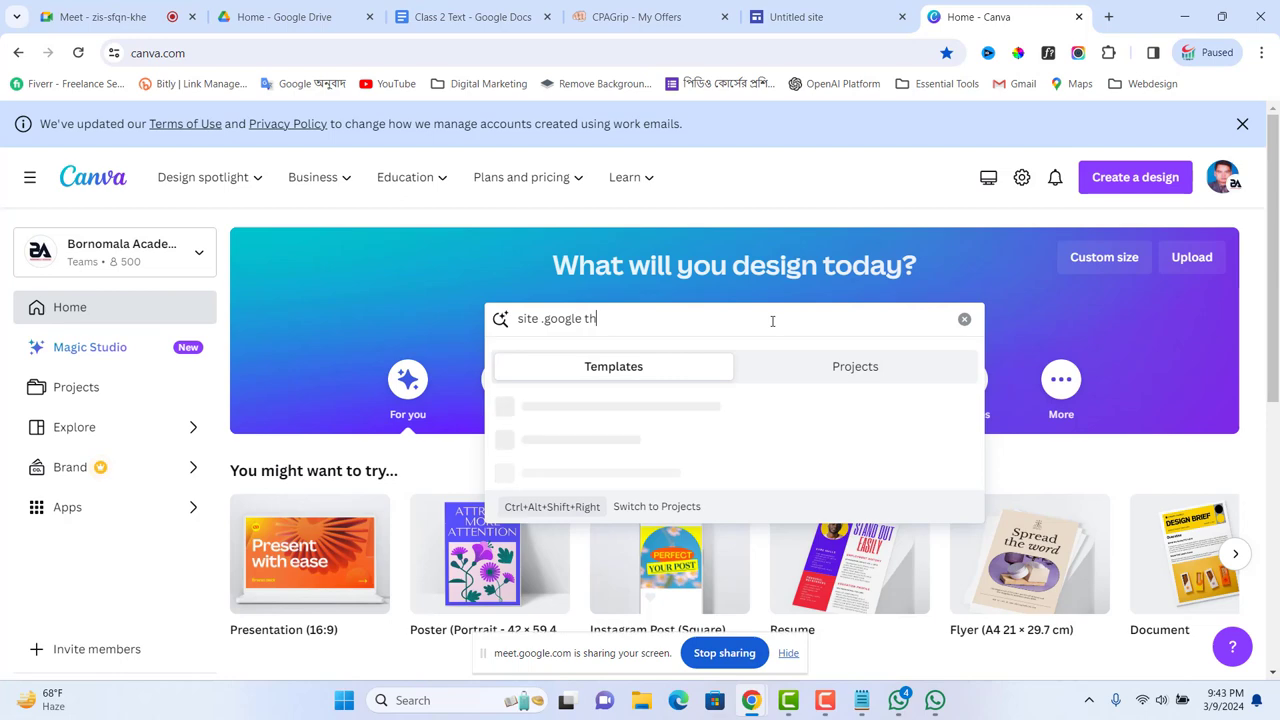
text(amnil)
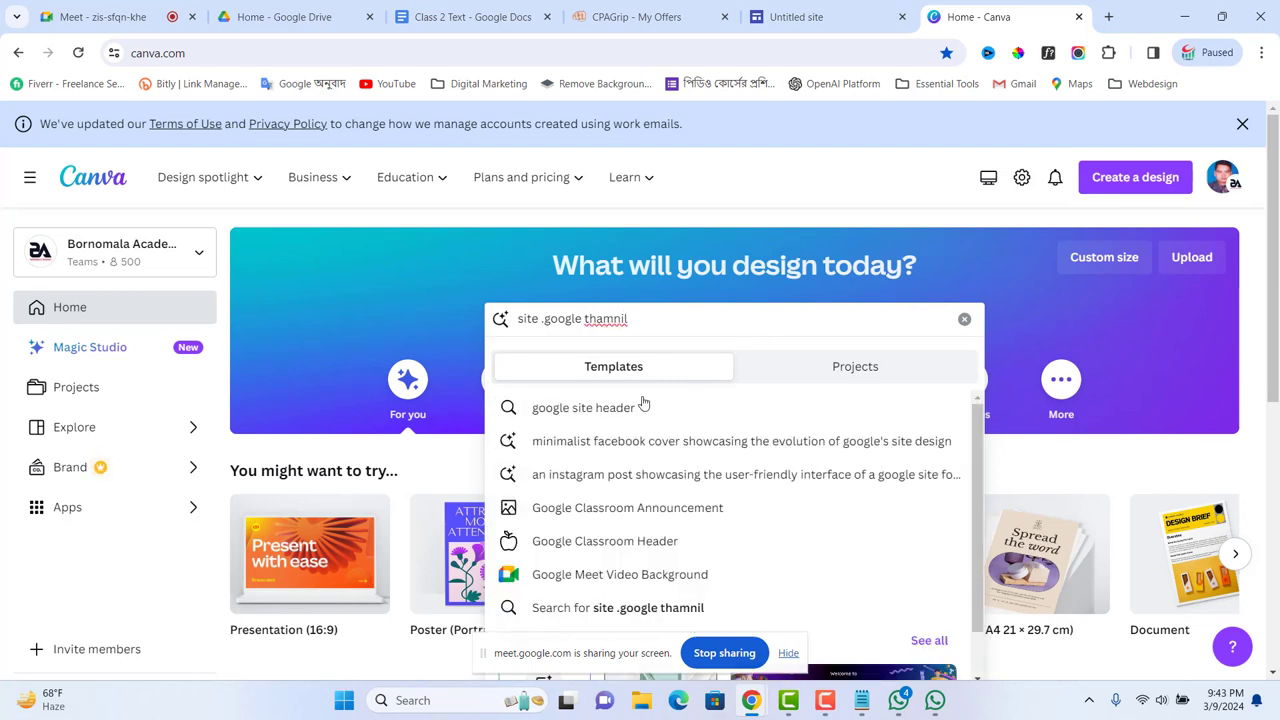
click(621, 410)
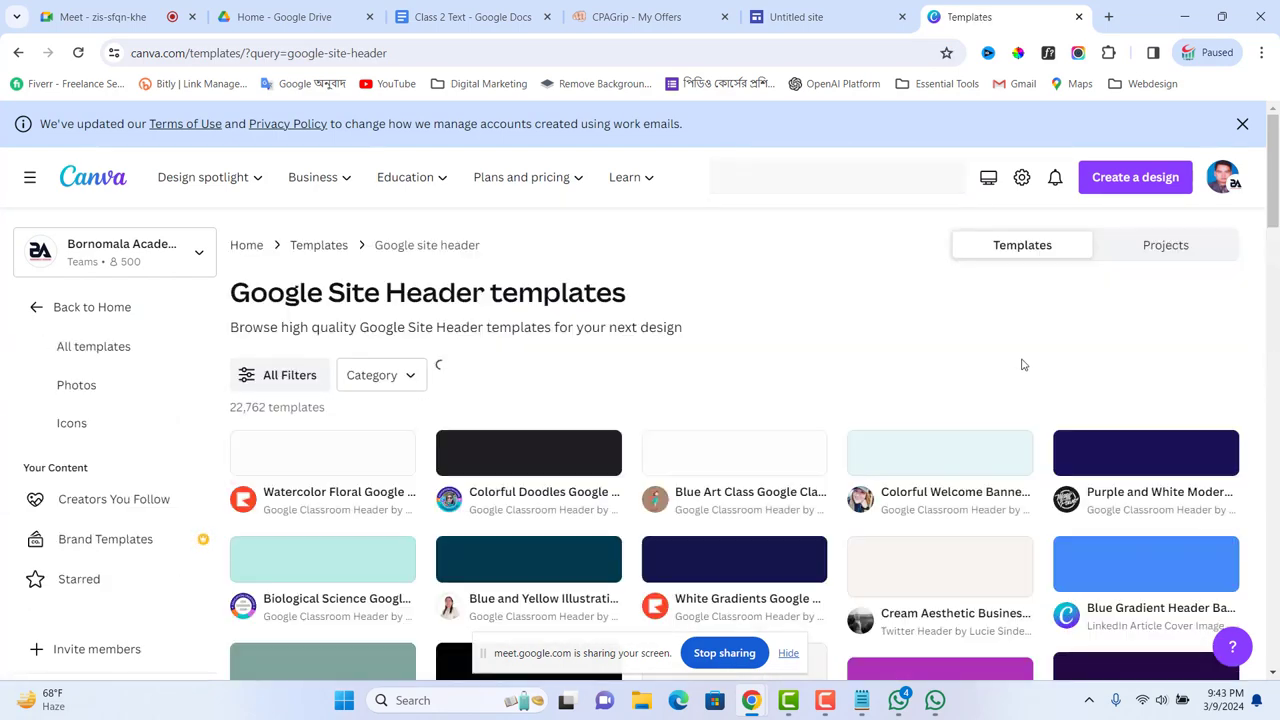
Step: Open the Pro 'Colorful Doodles Google Classroom Header' template (1920 × 480 px) from the results
scroll(1023, 360, down, 2)
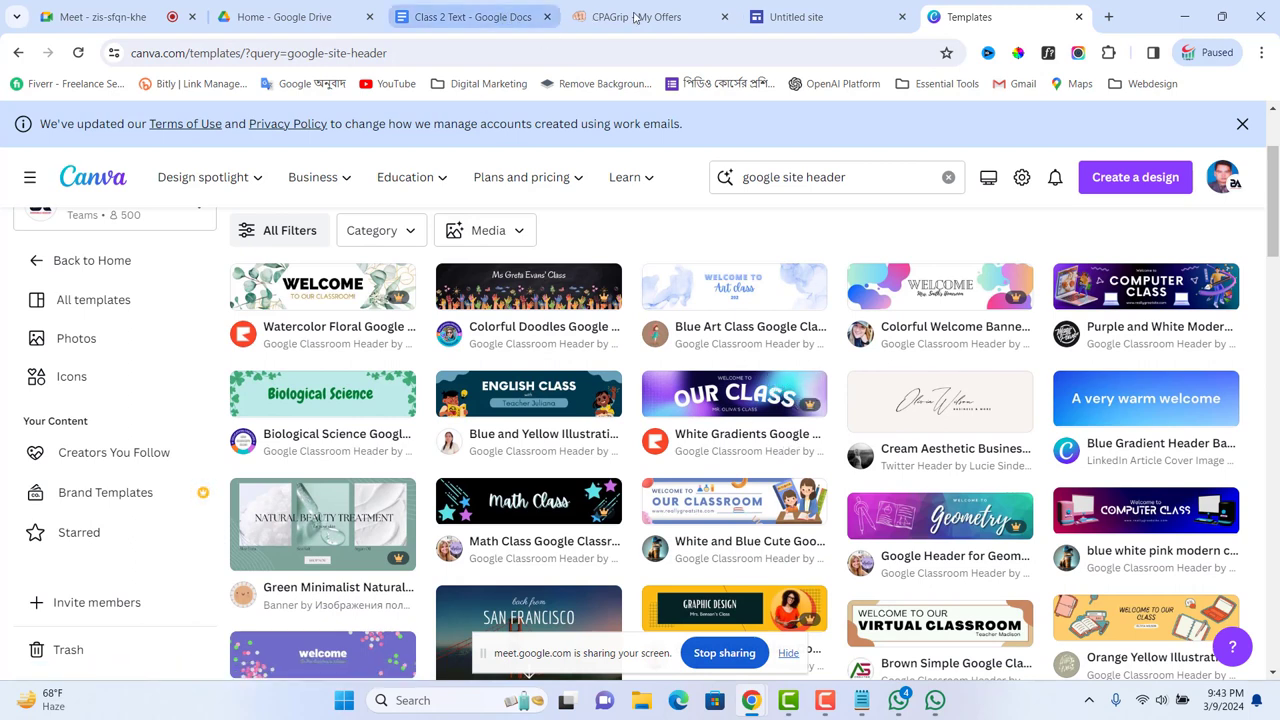
click(800, 20)
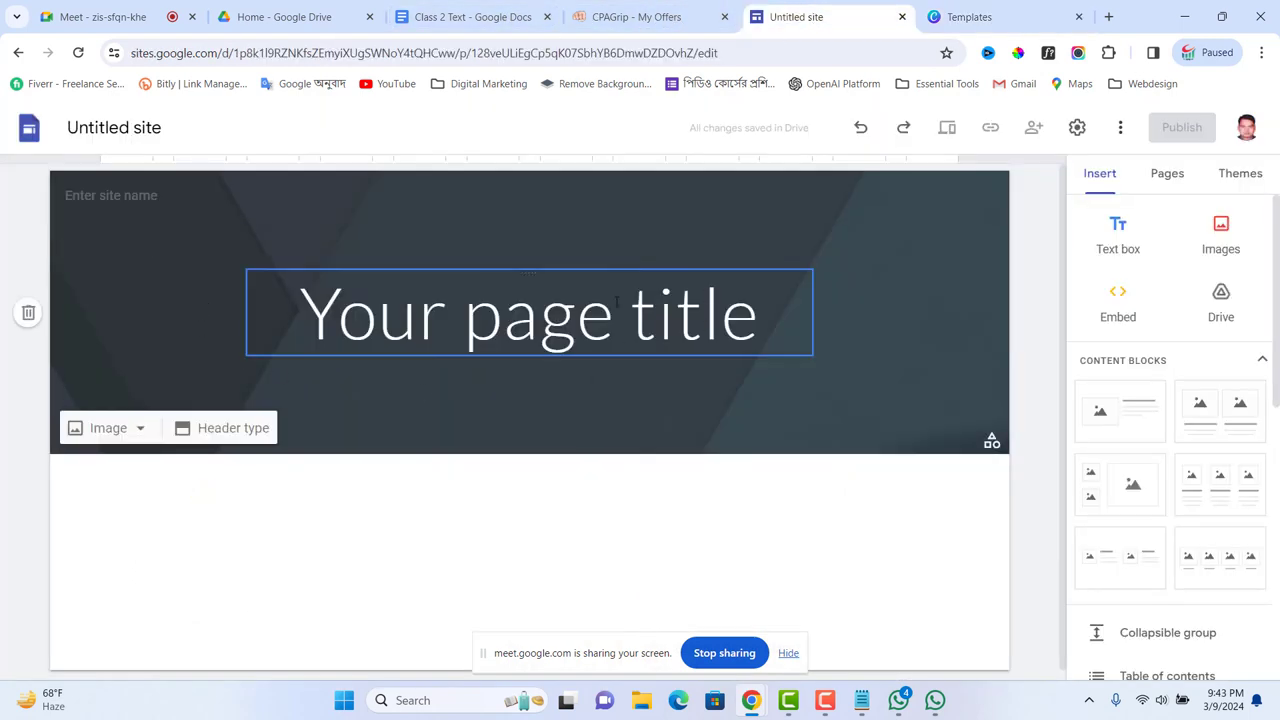
click(970, 18)
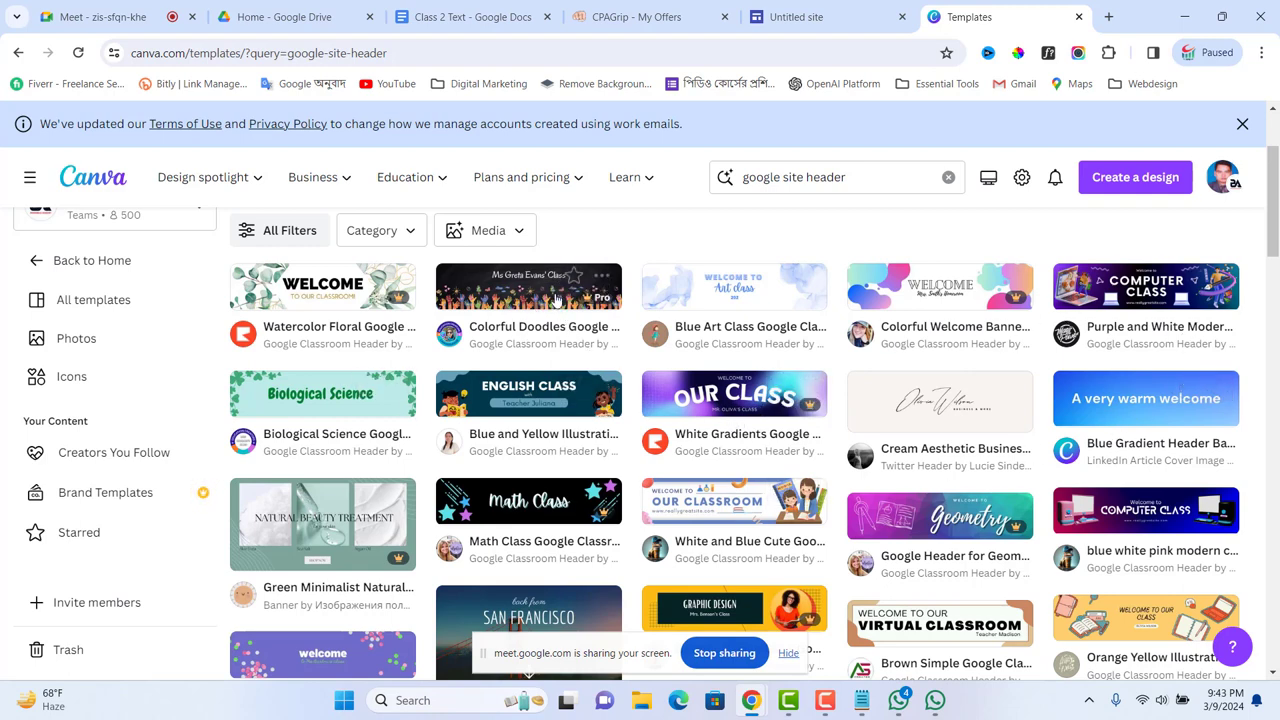
click(590, 295)
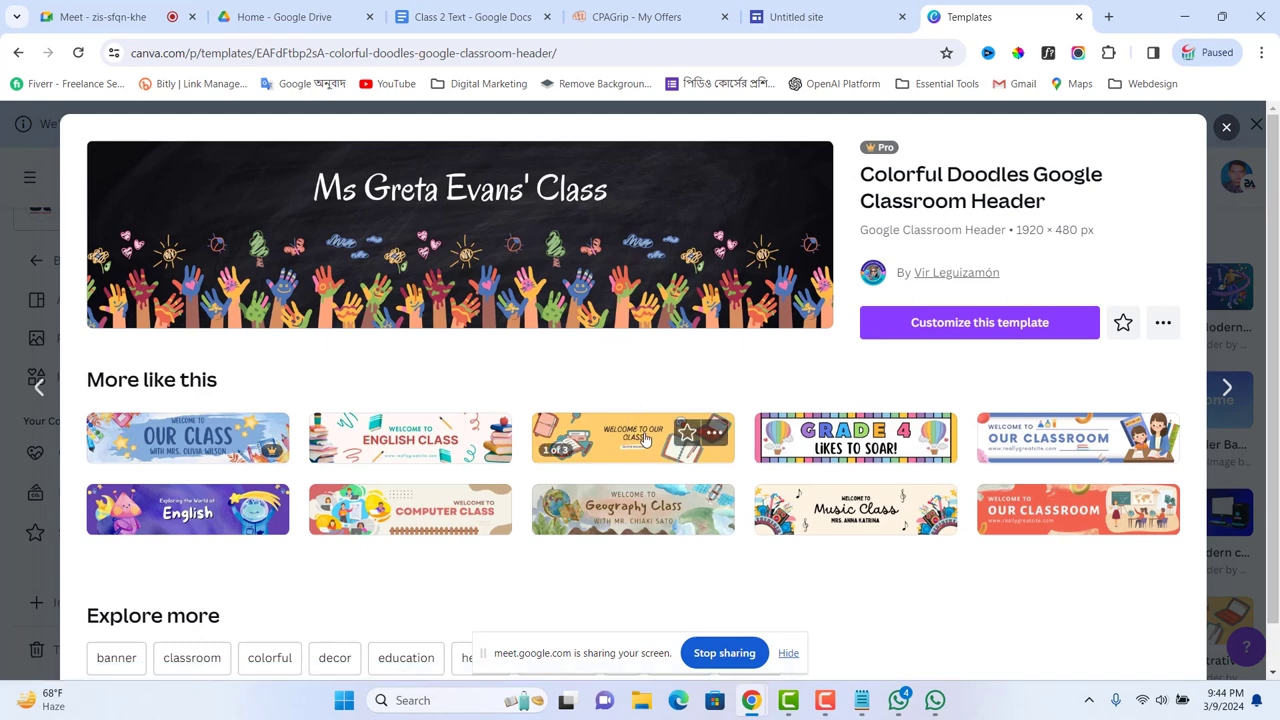
scroll(650, 440, down, 3)
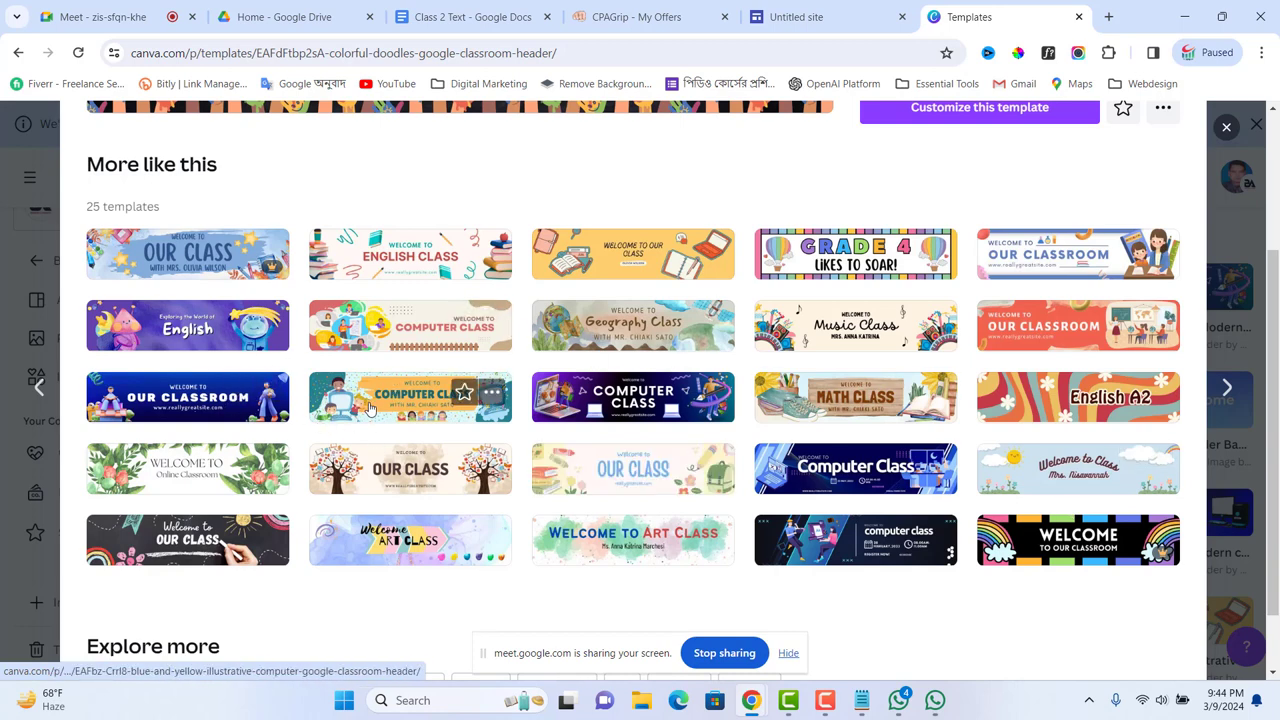
scroll(400, 395, up, 3)
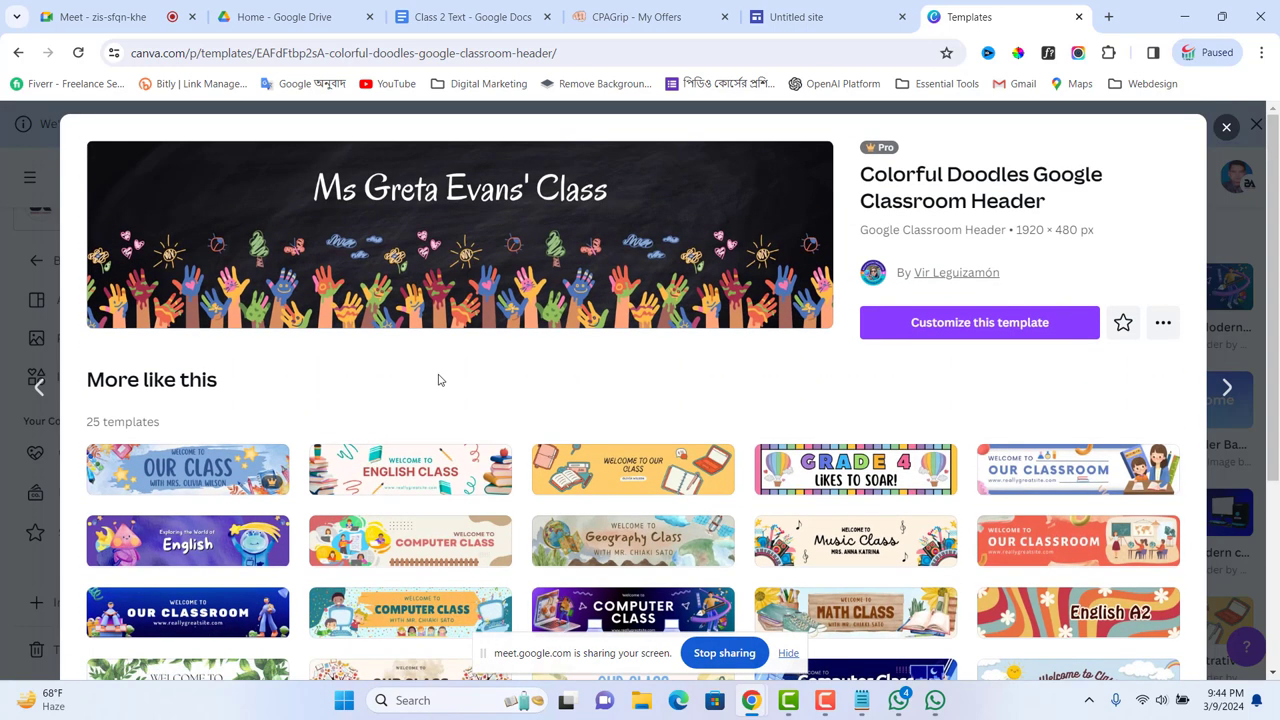
scroll(821, 533, down, 3)
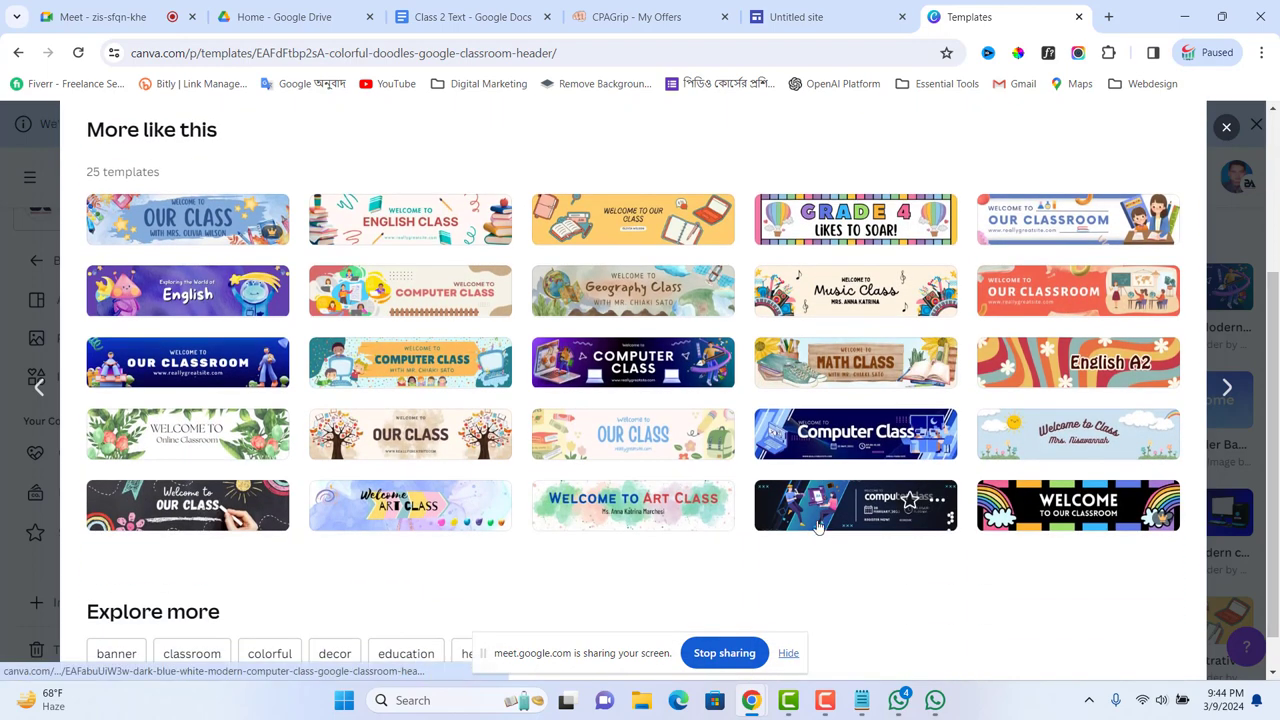
scroll(821, 533, up, 3)
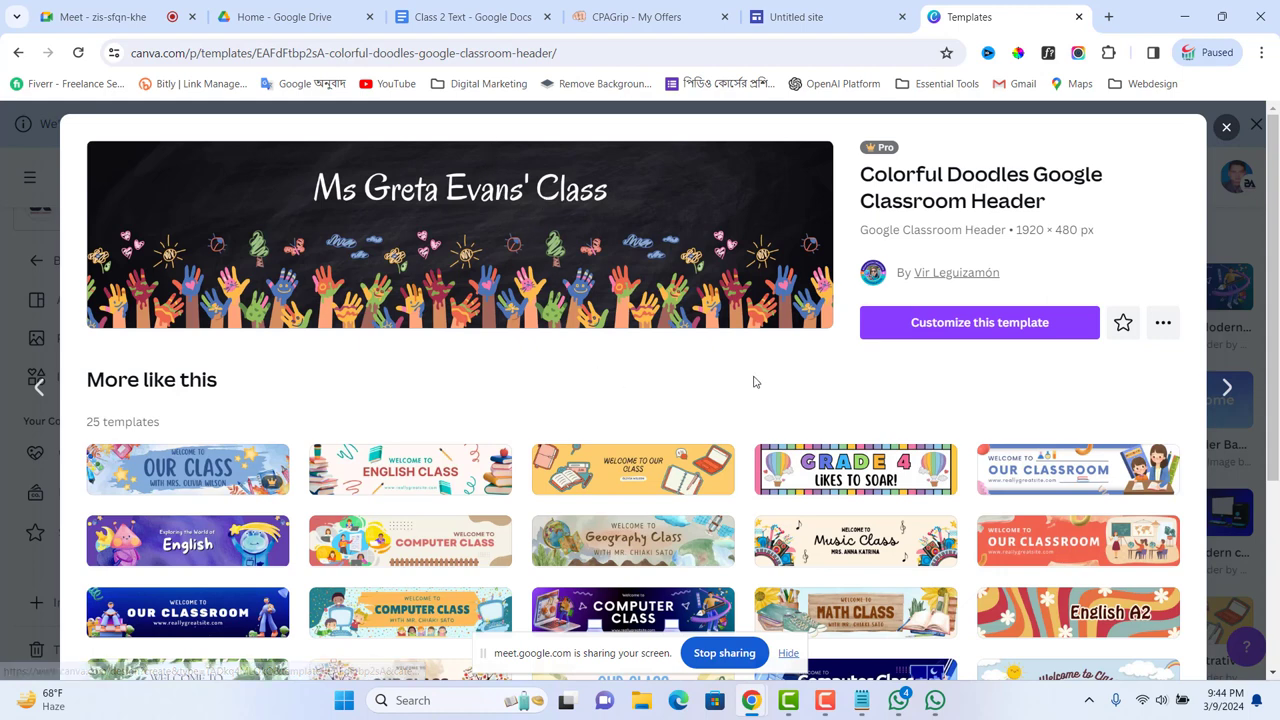
Step: Customize the Colorful Doodles template and copy the 'Spend £1000' headline line from Notepad
click(988, 323)
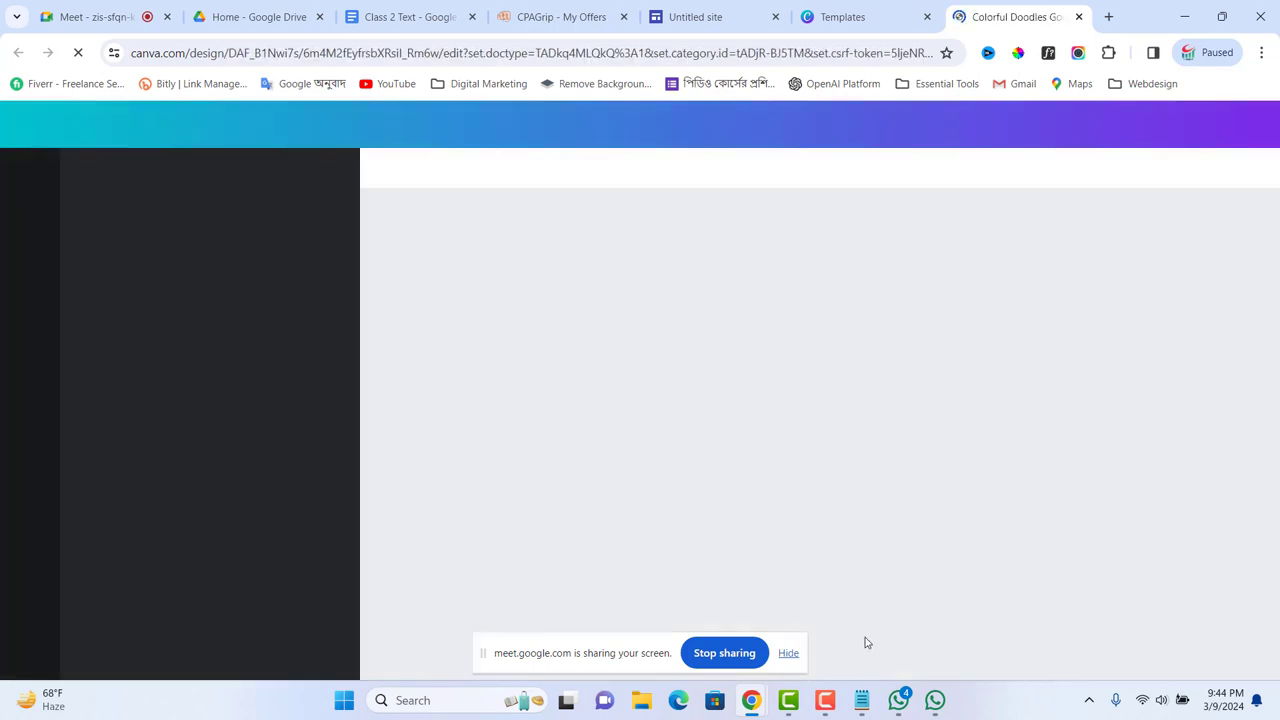
click(861, 700)
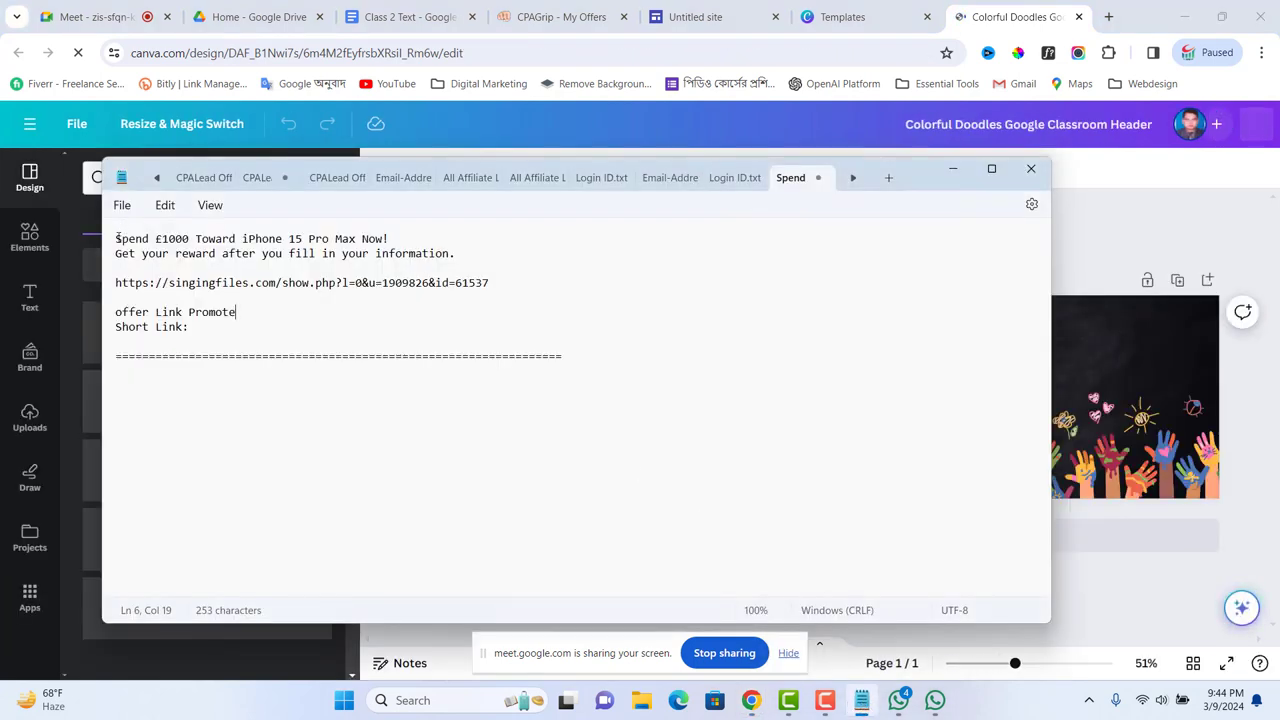
drag(115, 240, 395, 232)
key(ctrl+c)
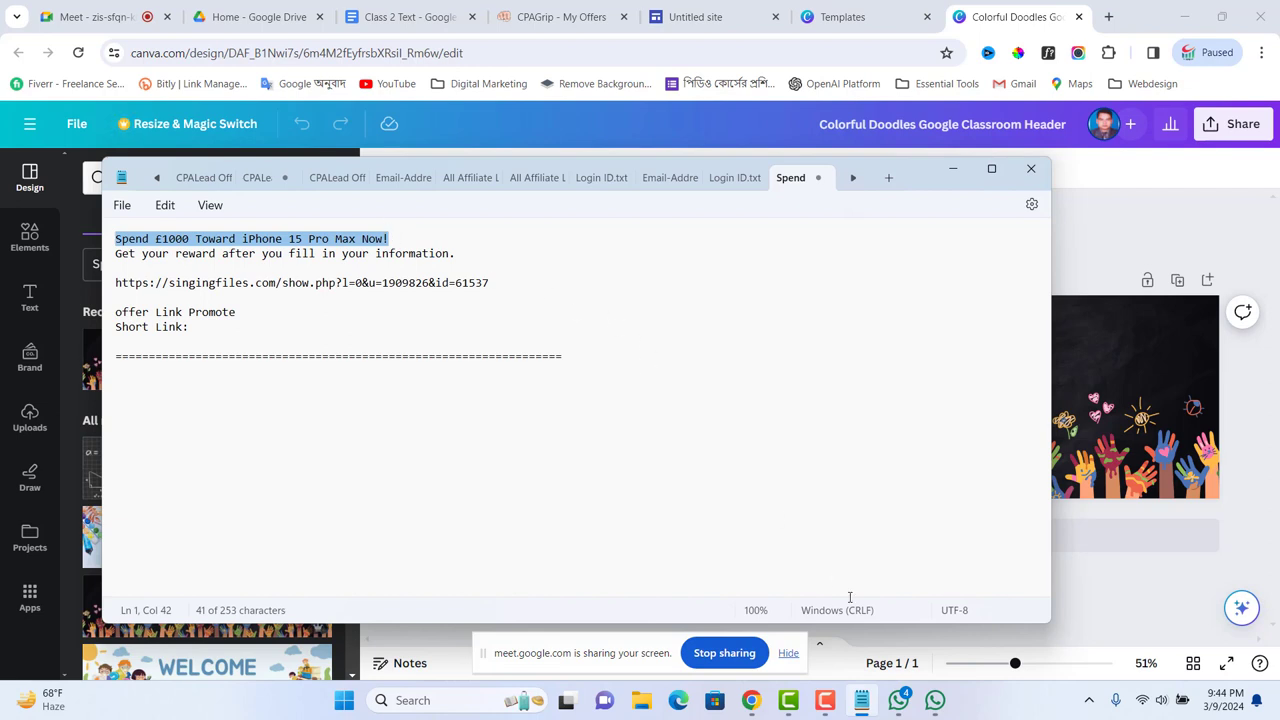
click(1021, 22)
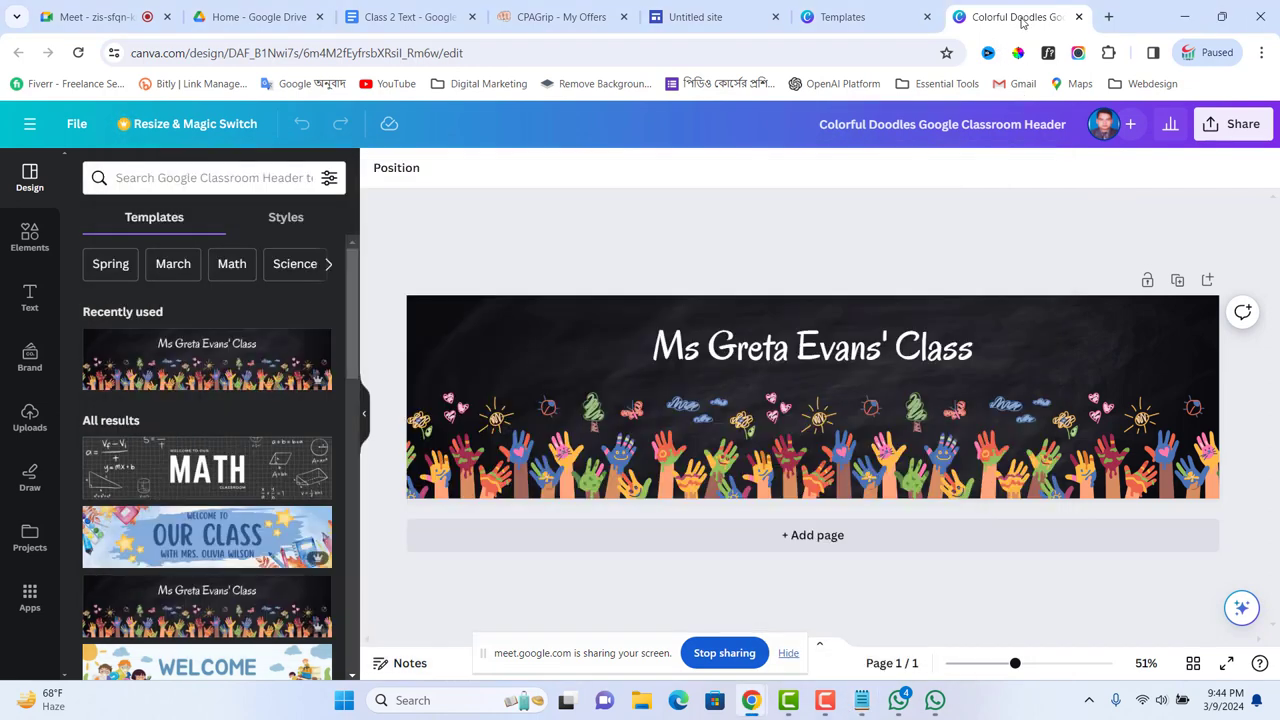
Step: Paste 'Spend £1000 Toward iPhone 15 Pro Max Now!' as the title, widen it to one line, nudge it right
double_click(795, 349)
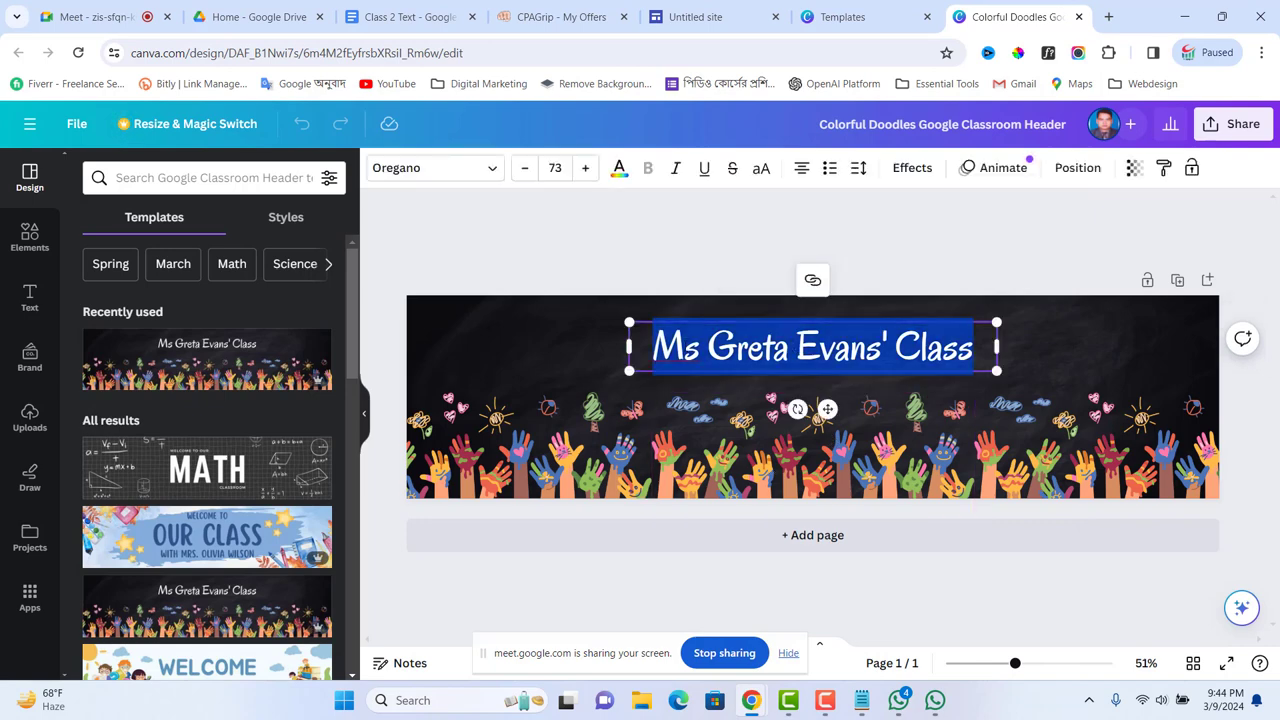
key(ctrl+v)
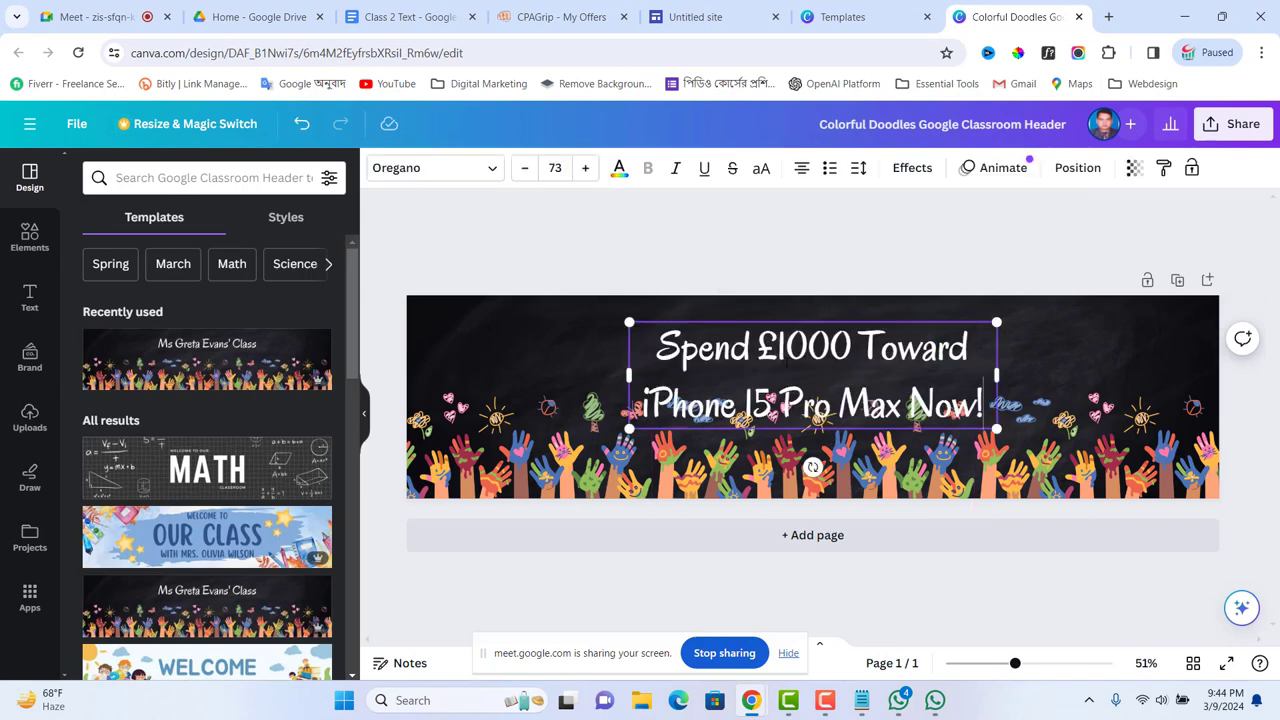
drag(996, 376, 1190, 406)
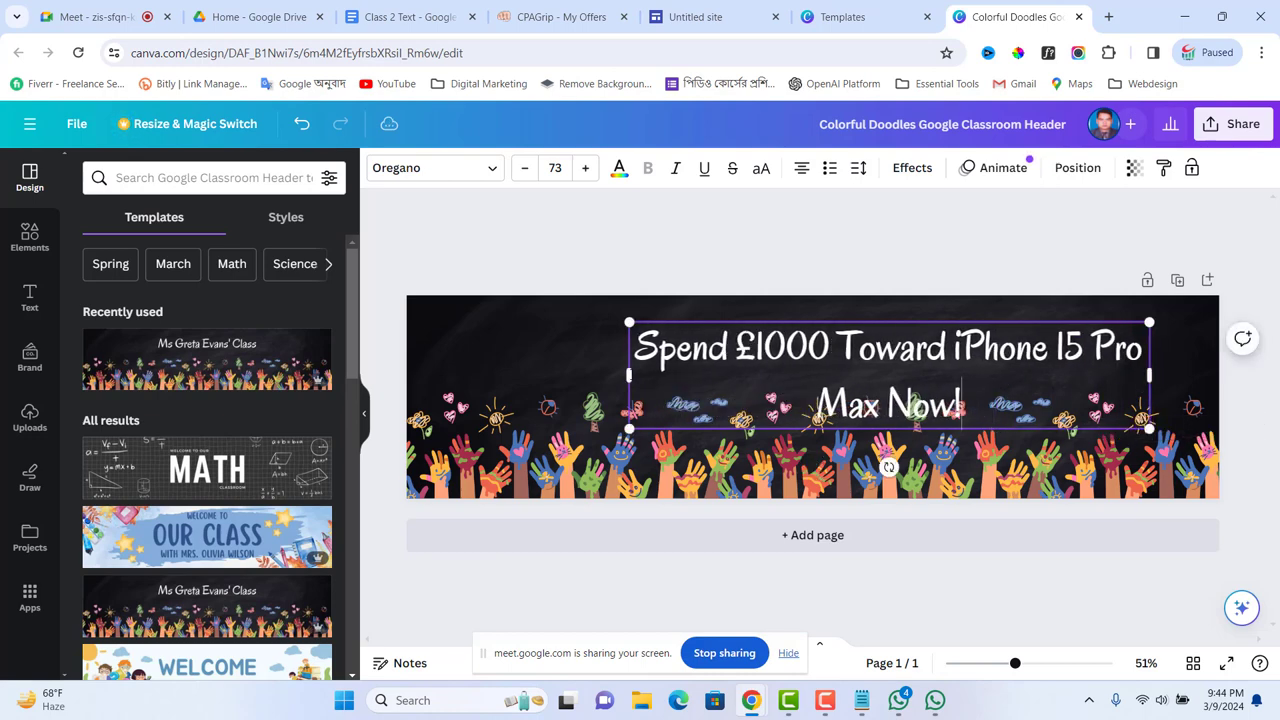
drag(627, 373, 456, 348)
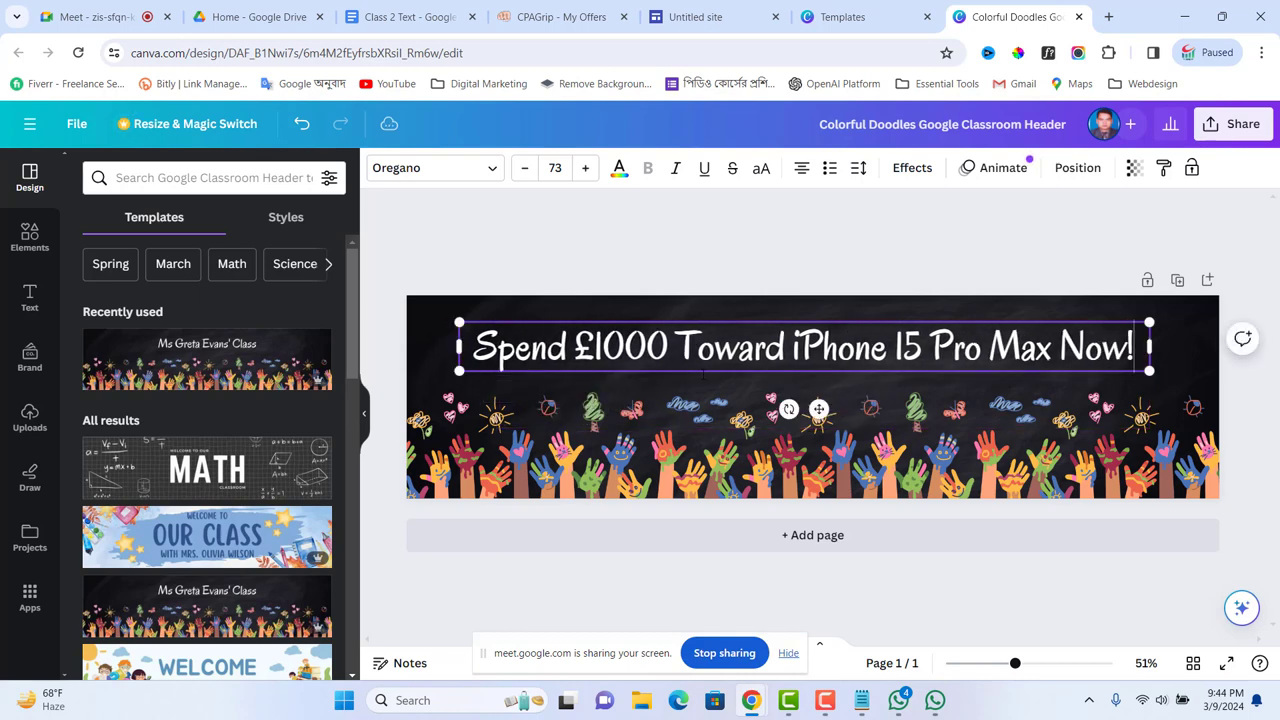
mouse_move(820, 411)
mouse_down()
mouse_move(835, 414)
mouse_move(822, 413)
mouse_up()
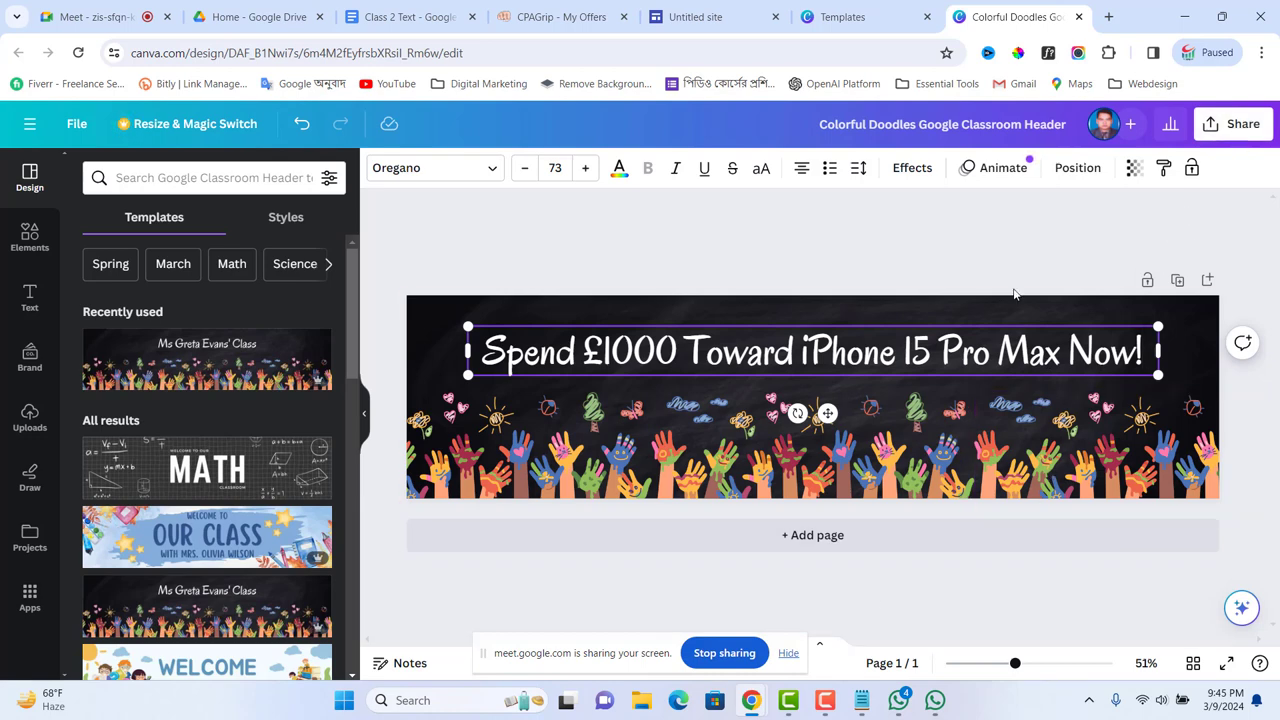
click(1227, 127)
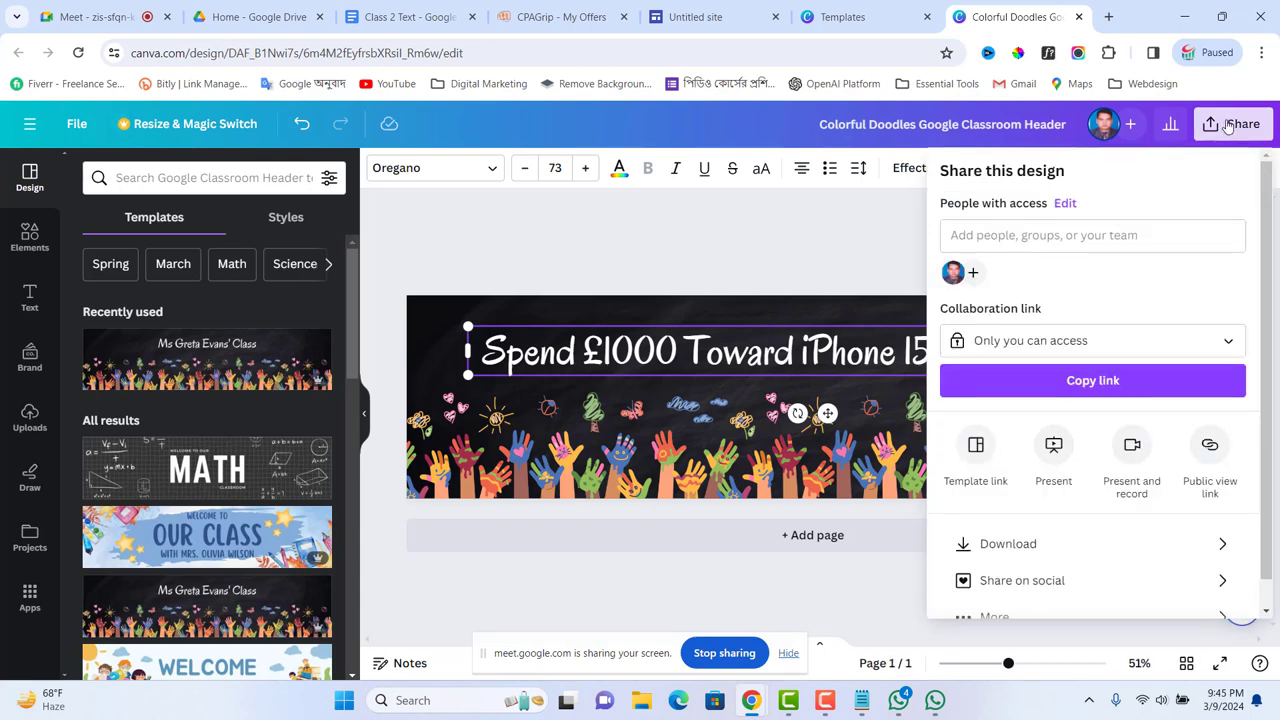
Step: Download the design as 'Colorful Doodles Google Classroom Header.png' to the Desktop
click(998, 546)
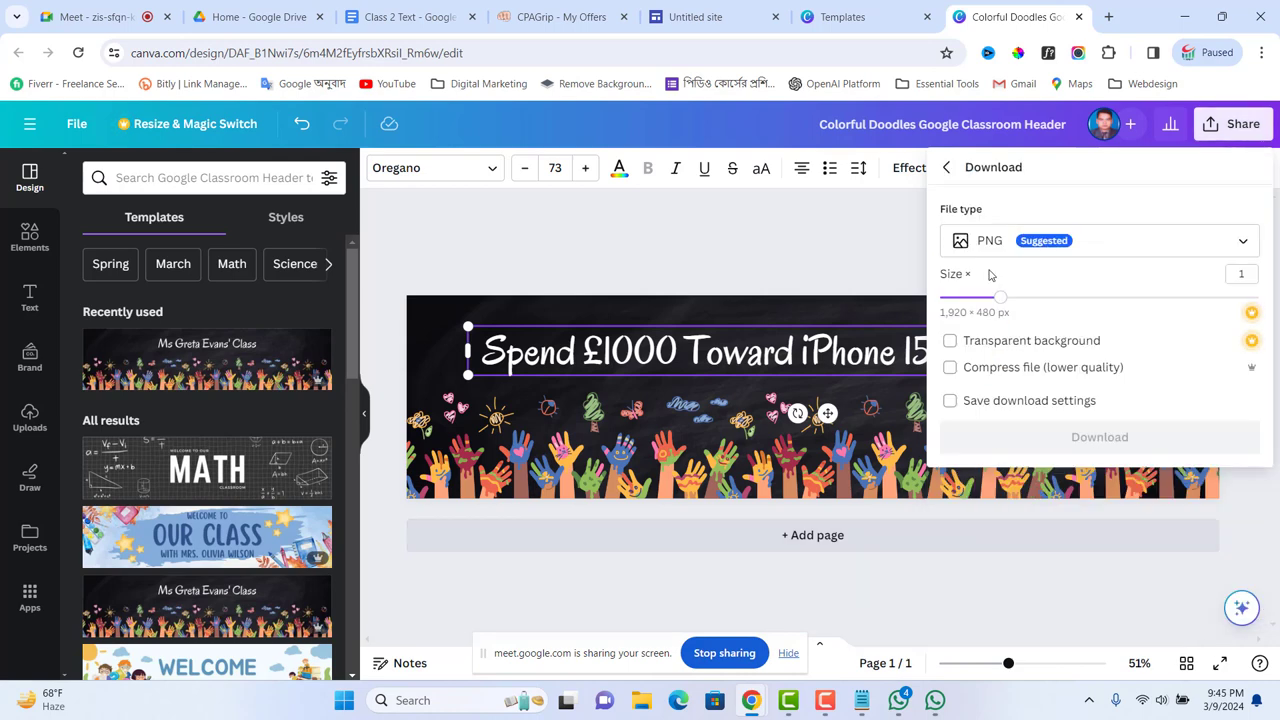
click(1106, 443)
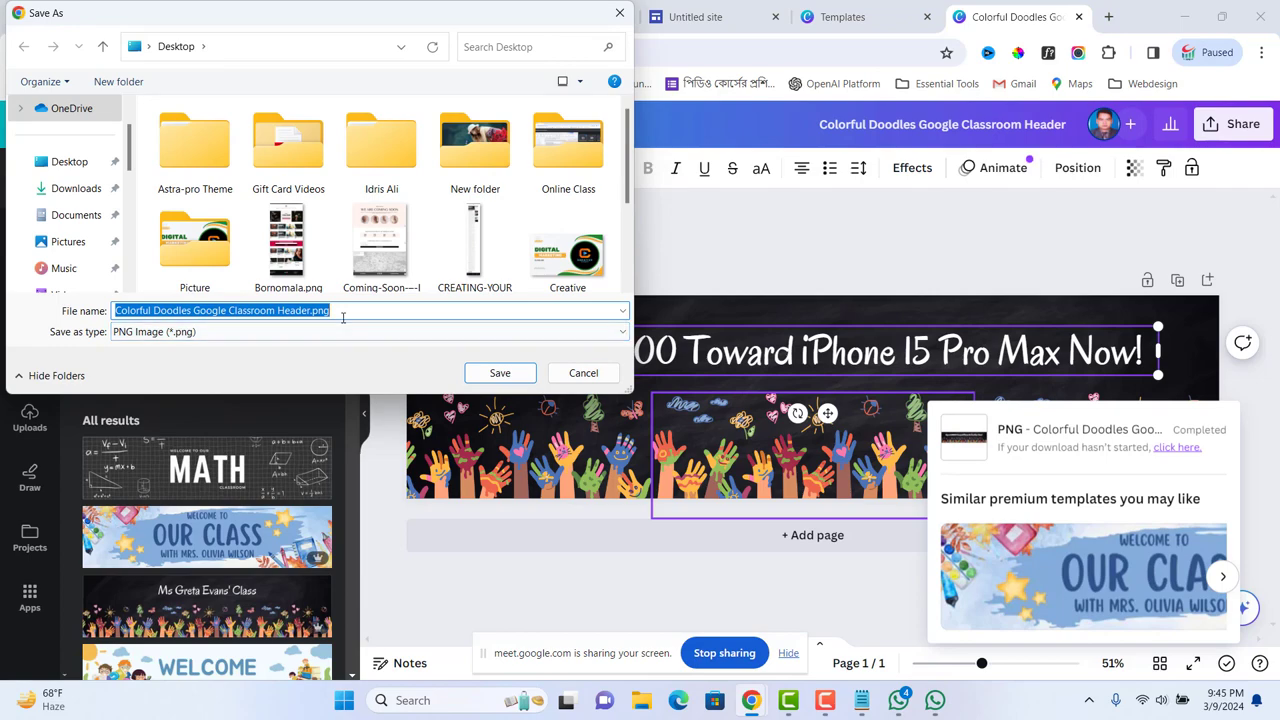
click(500, 372)
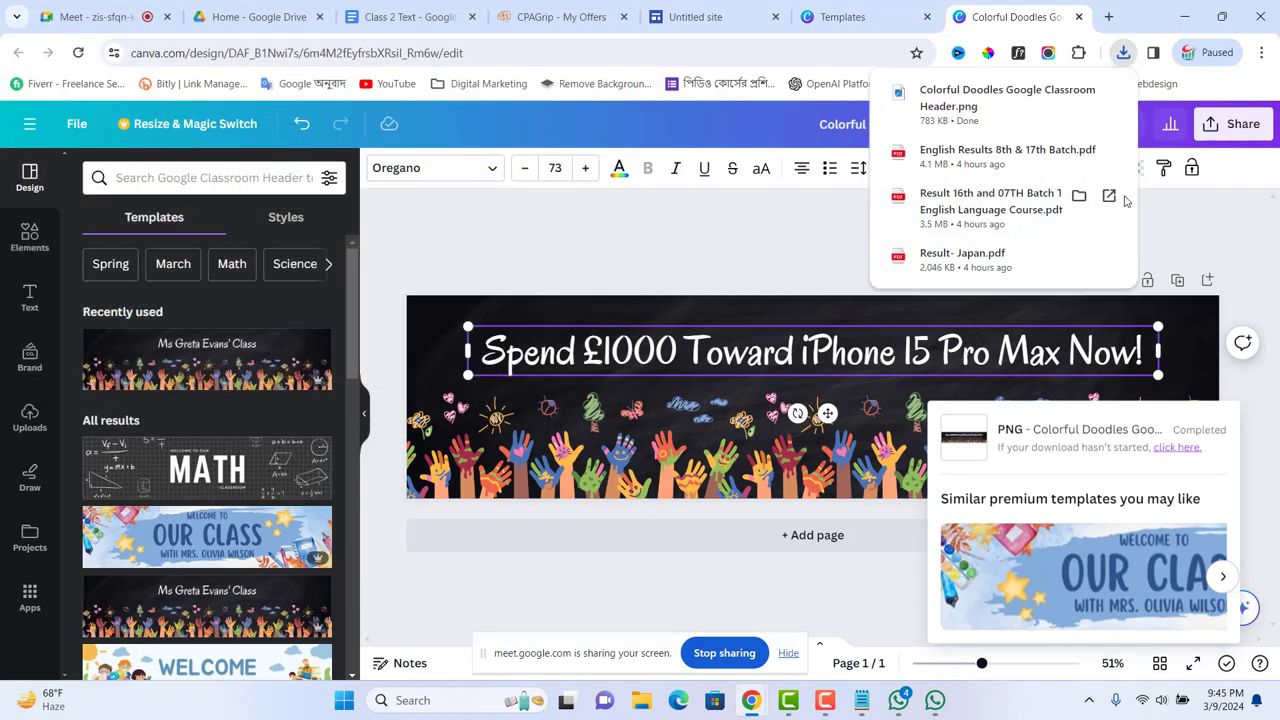
click(1185, 17)
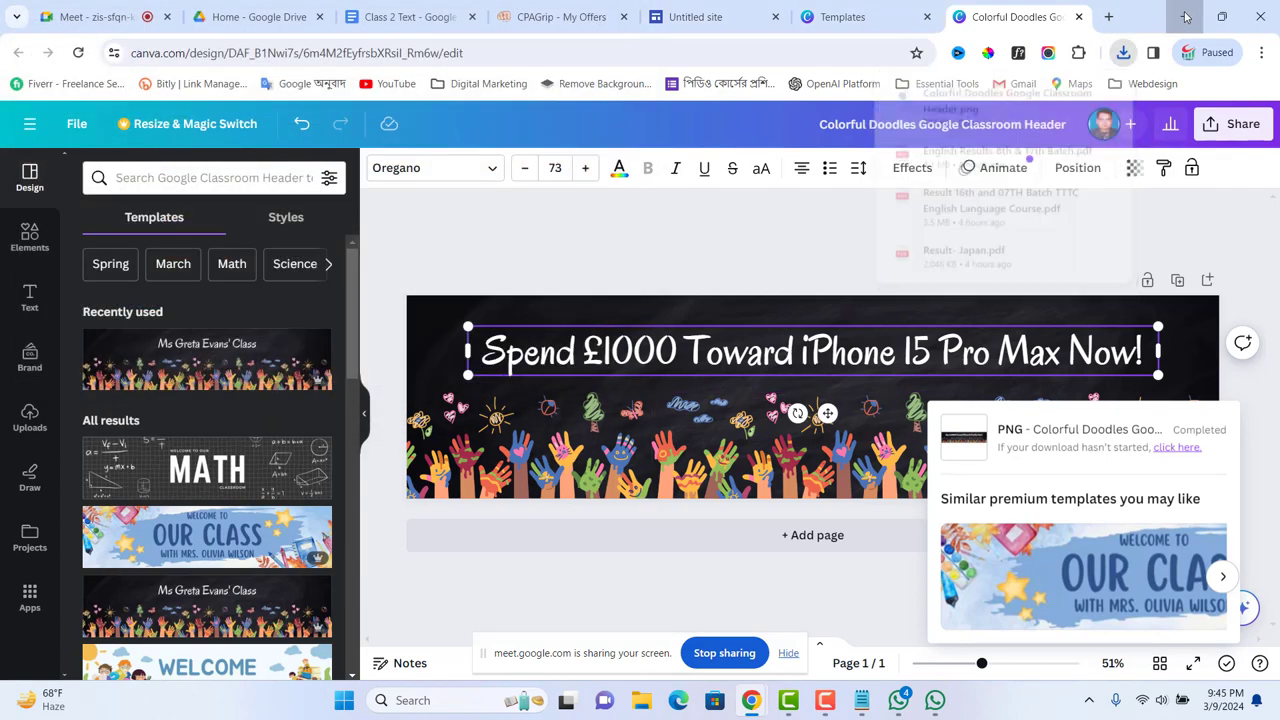
Step: Copy 'iPhone 15 Pro Max' from Notepad and rename the downloaded header PNG to 'iPhone 15 Pro Max.png'
click(1184, 17)
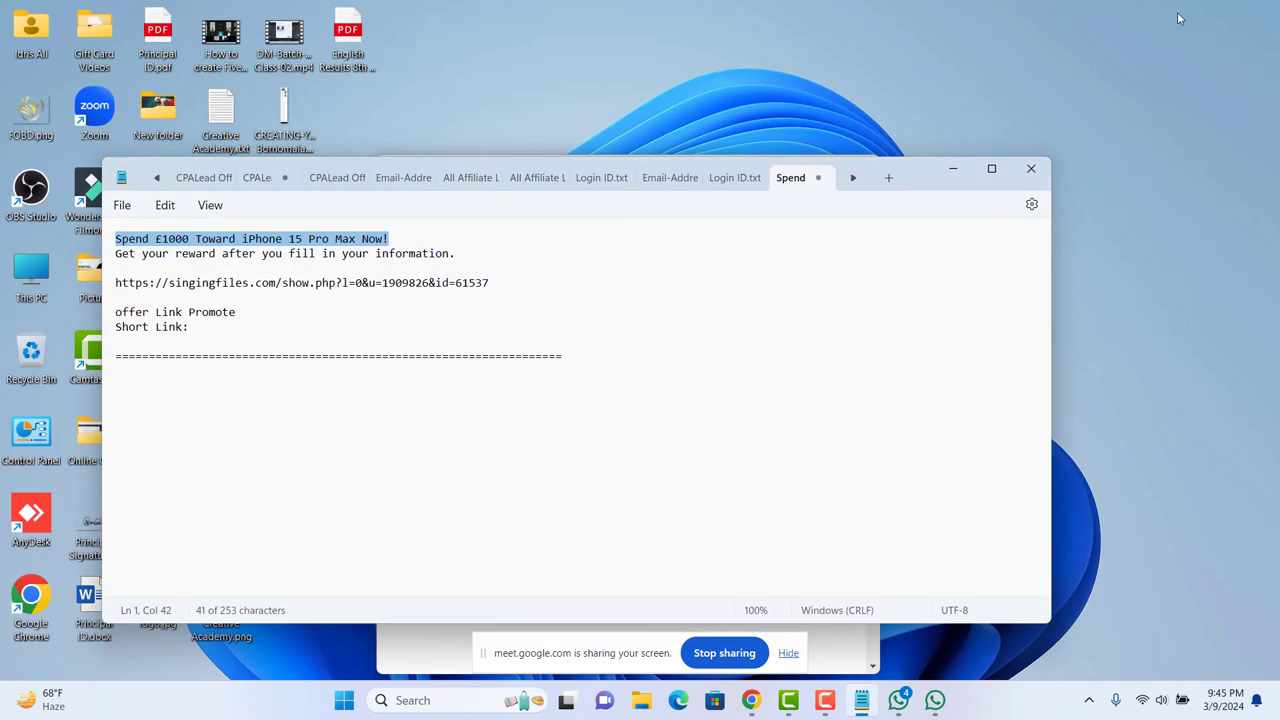
click(736, 286)
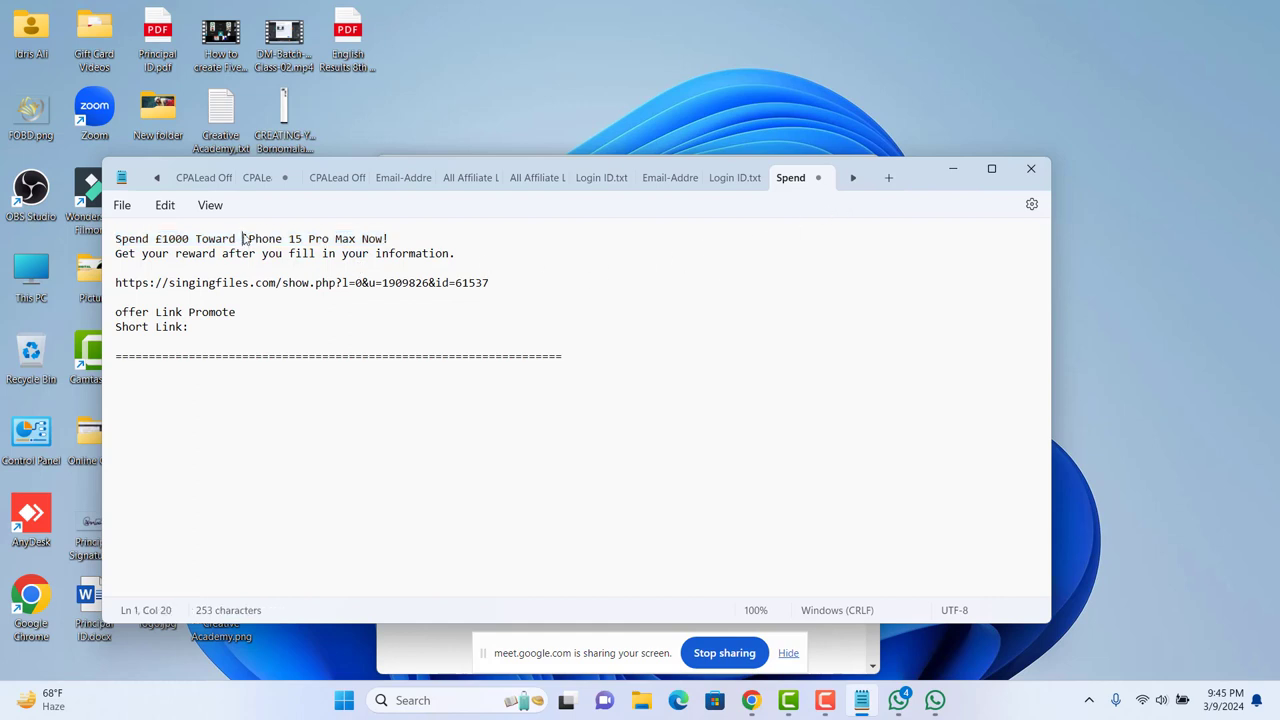
drag(242, 240, 345, 239)
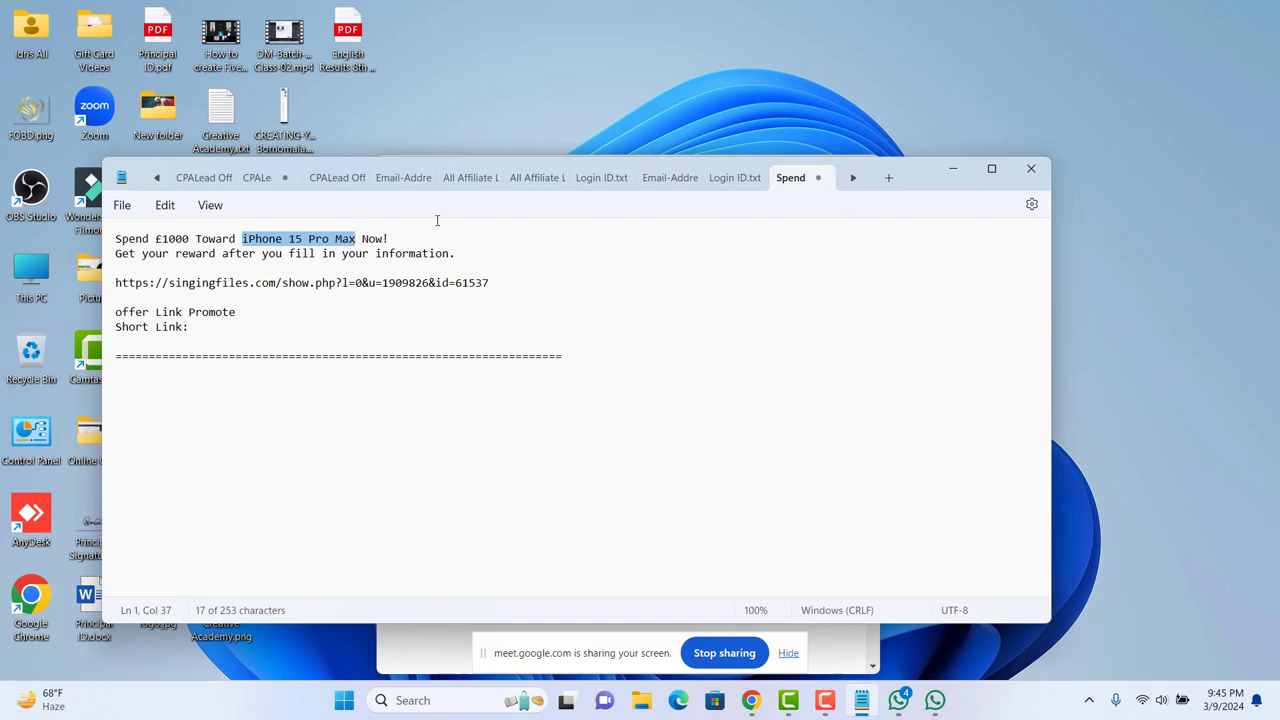
click(954, 170)
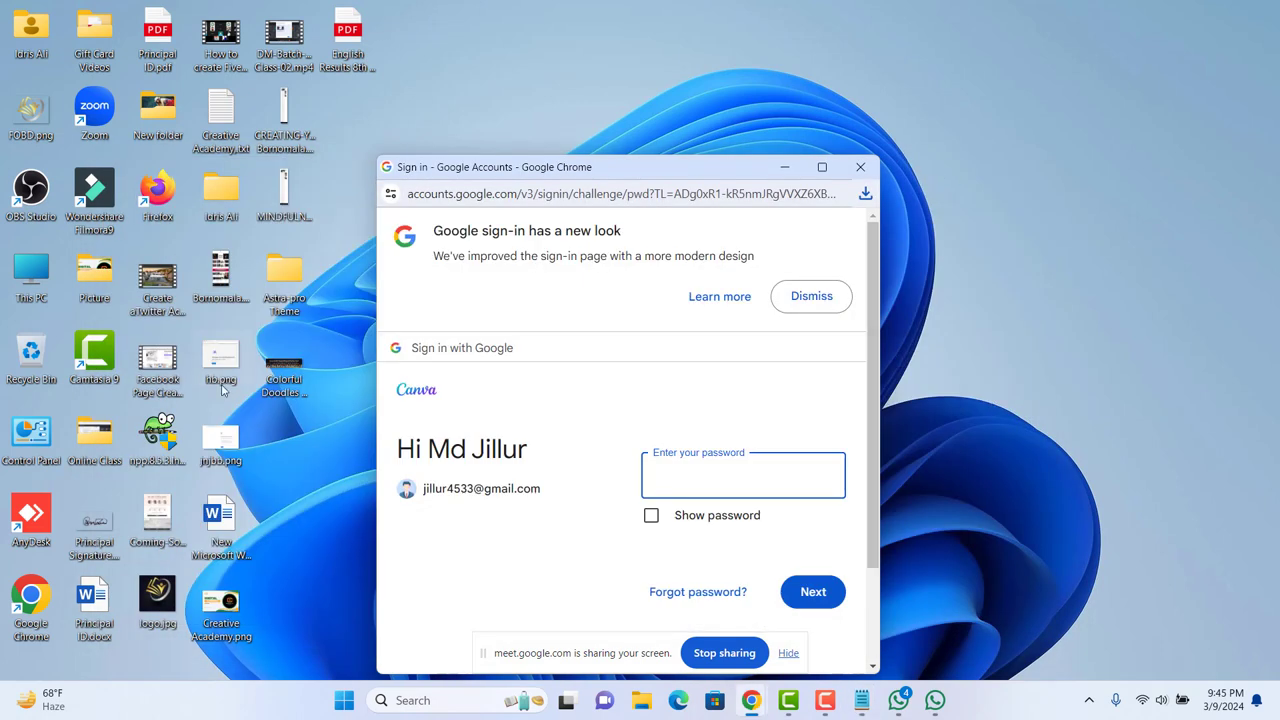
right_click(286, 388)
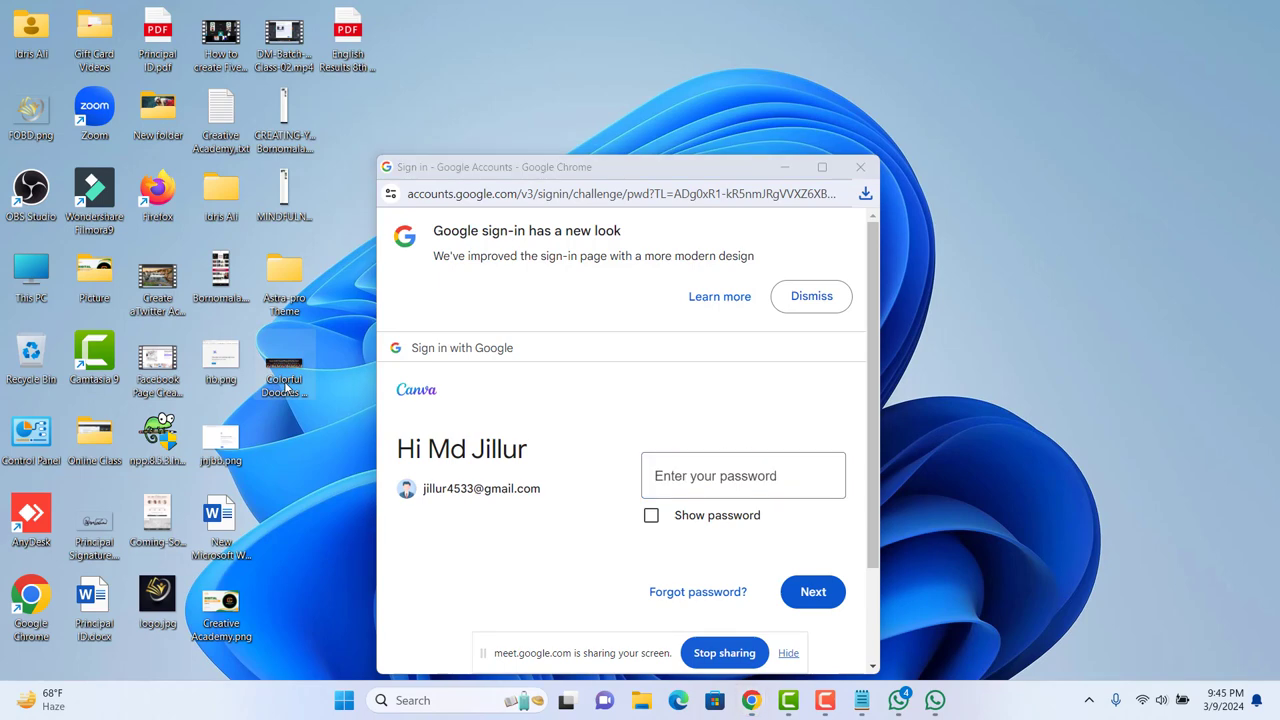
click(355, 581)
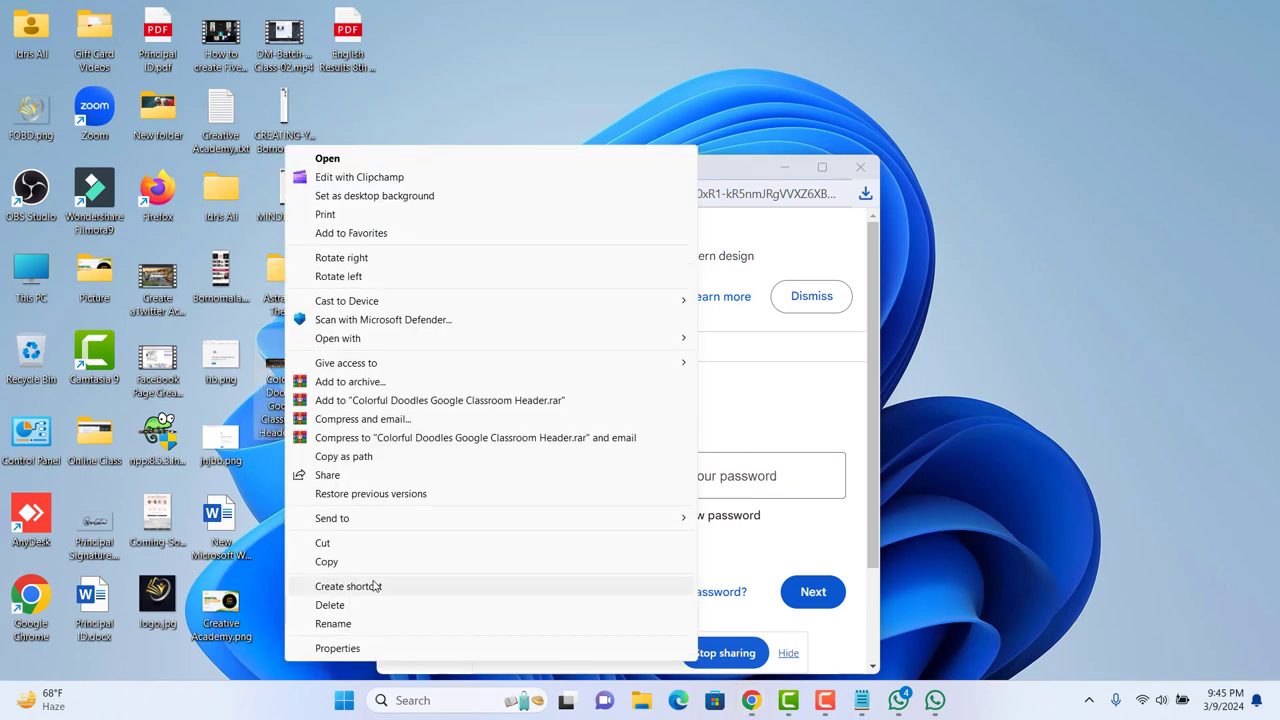
click(333, 624)
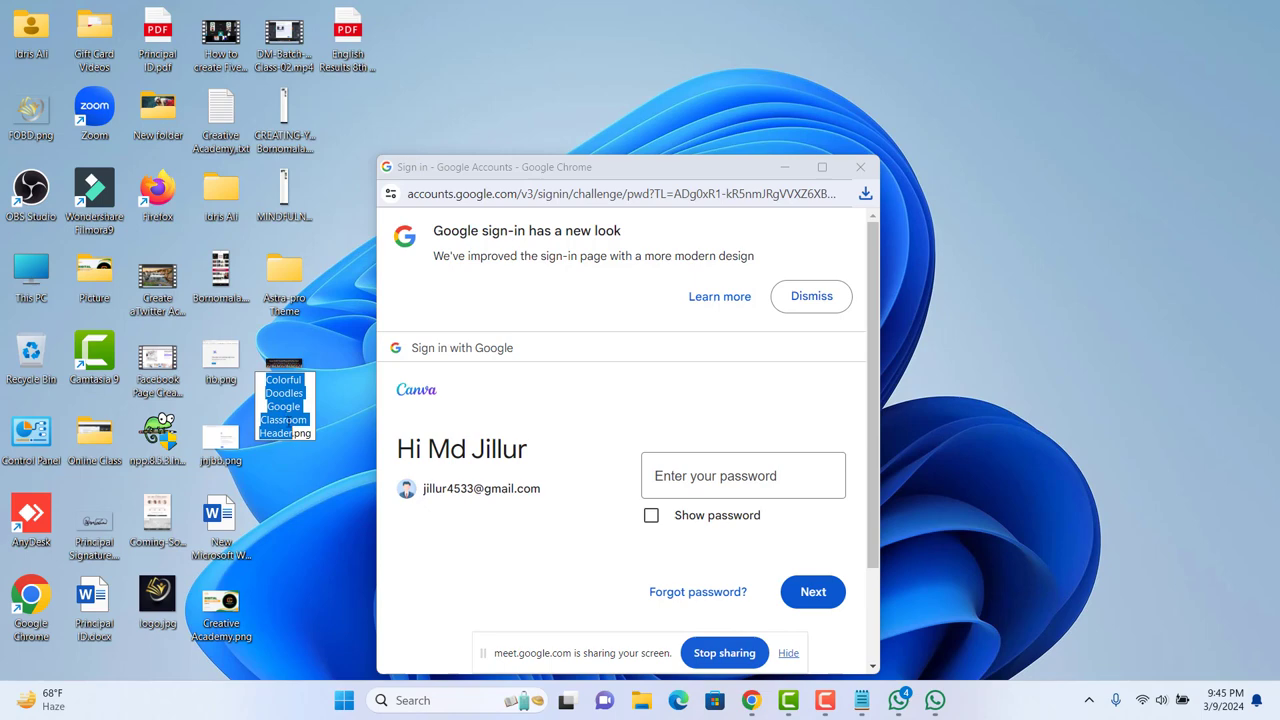
text(iPhone 15 Pro Max)
key(Return)
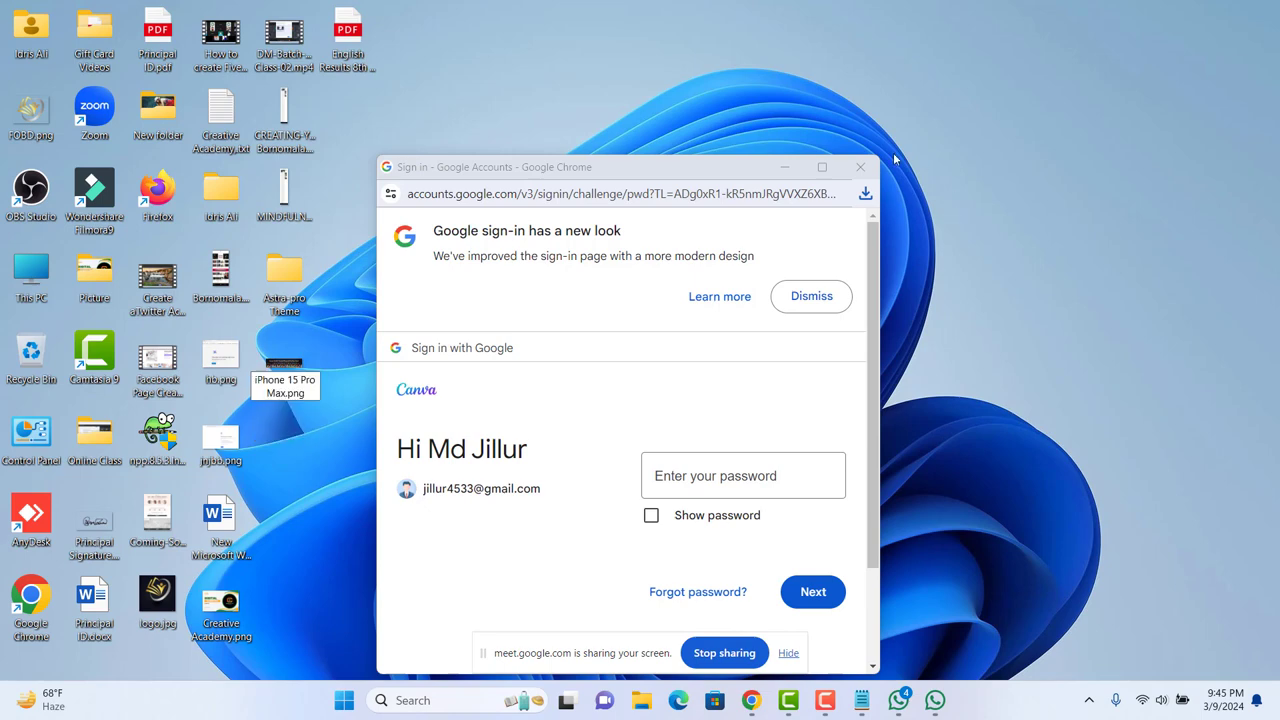
Step: Close the Google sign-in window and bring back the browser with the Canva design
click(860, 167)
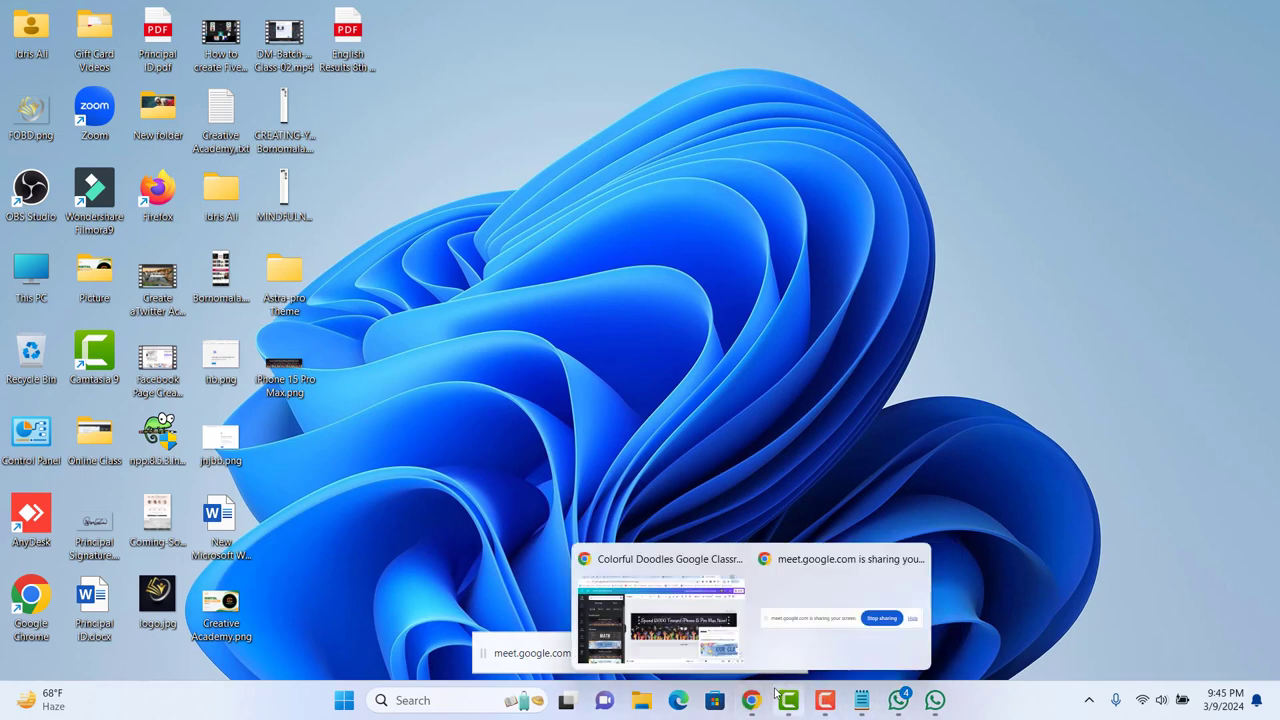
click(833, 630)
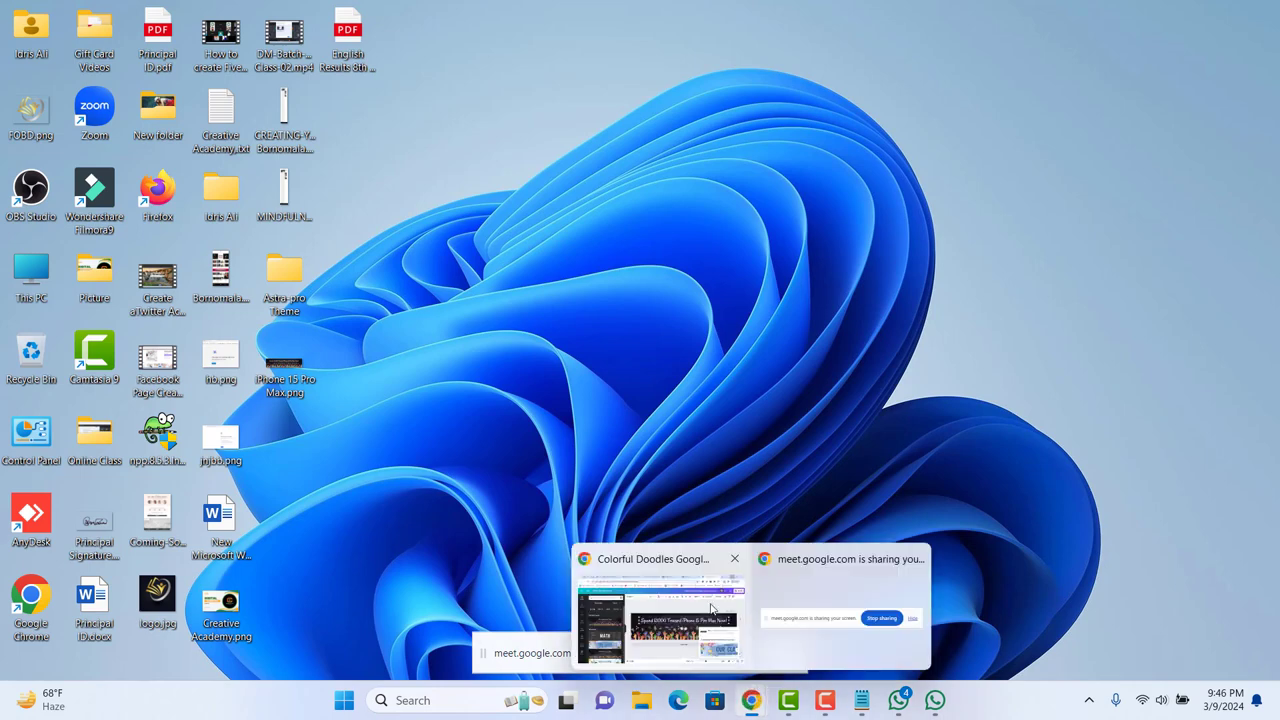
click(712, 608)
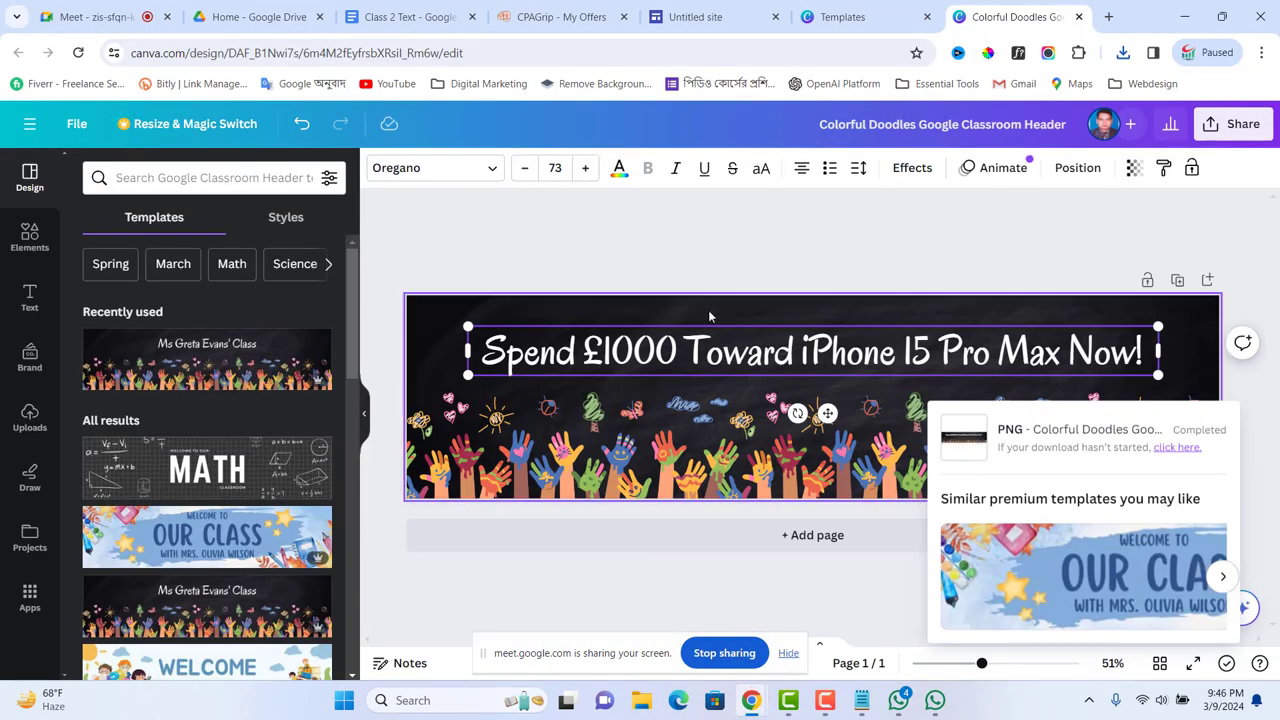
Step: Upload 'iPhone 15 Pro Max.png' as the Google Sites header image
click(691, 16)
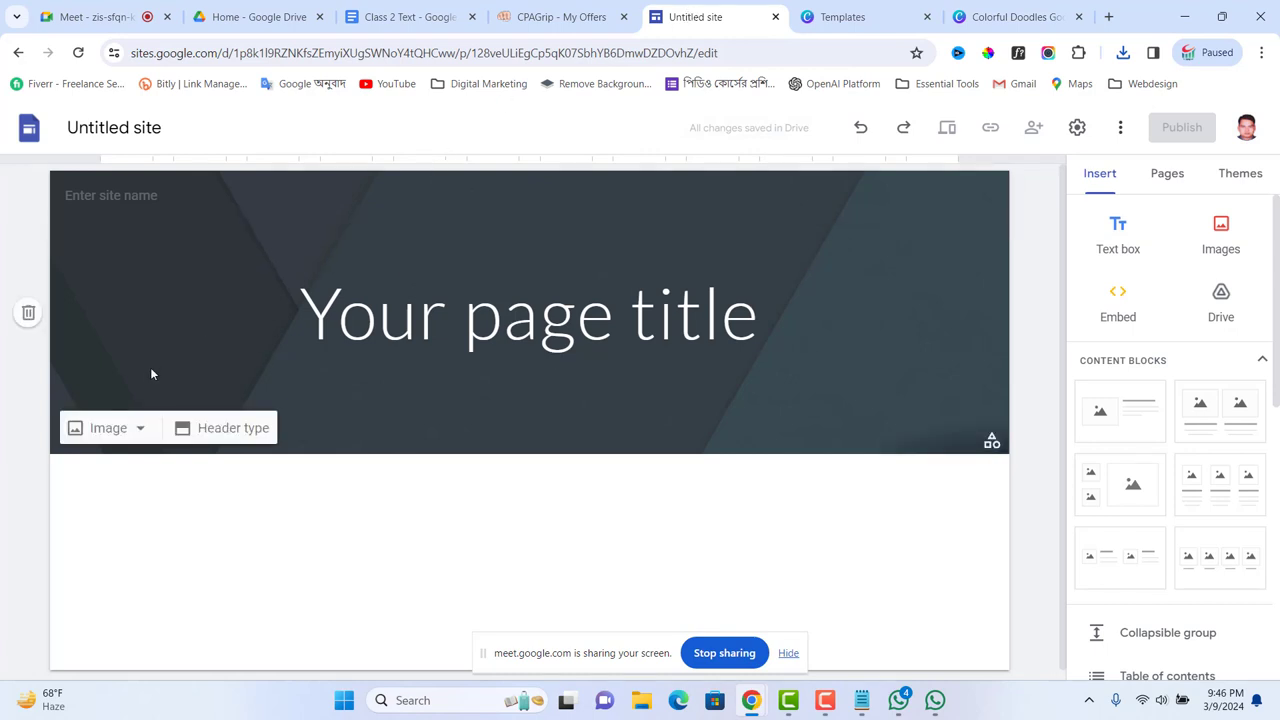
click(140, 429)
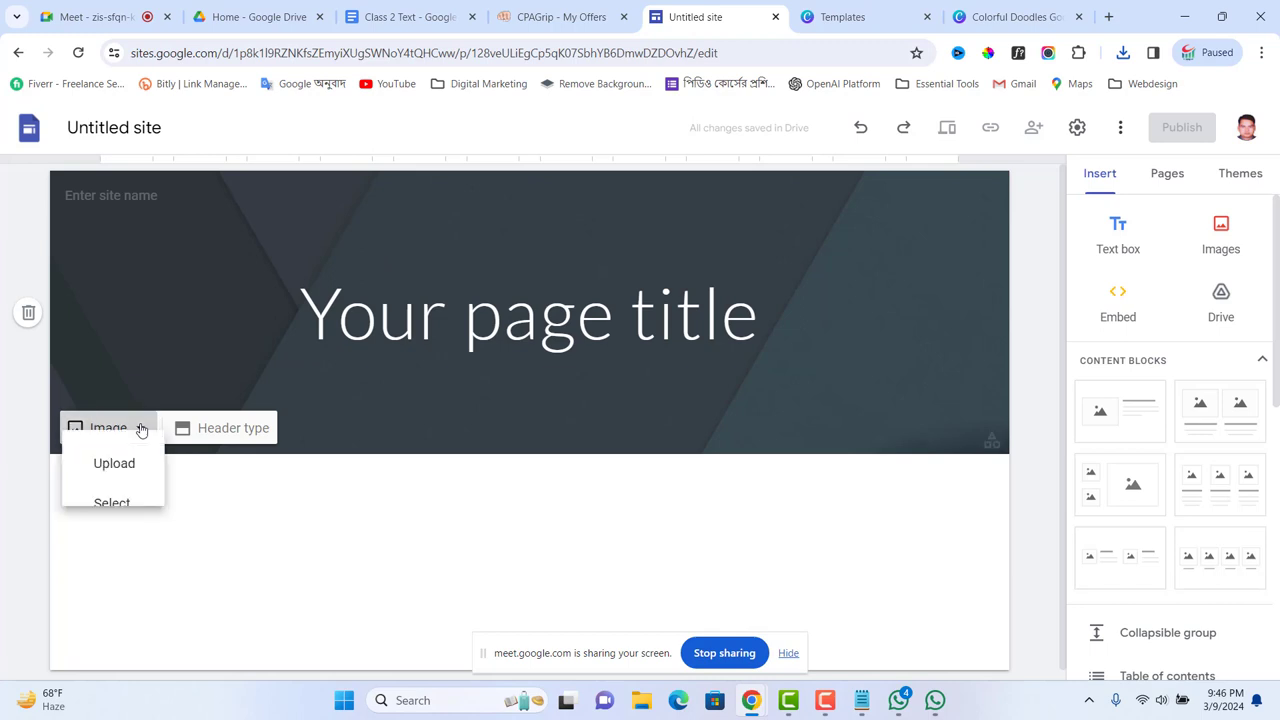
click(117, 482)
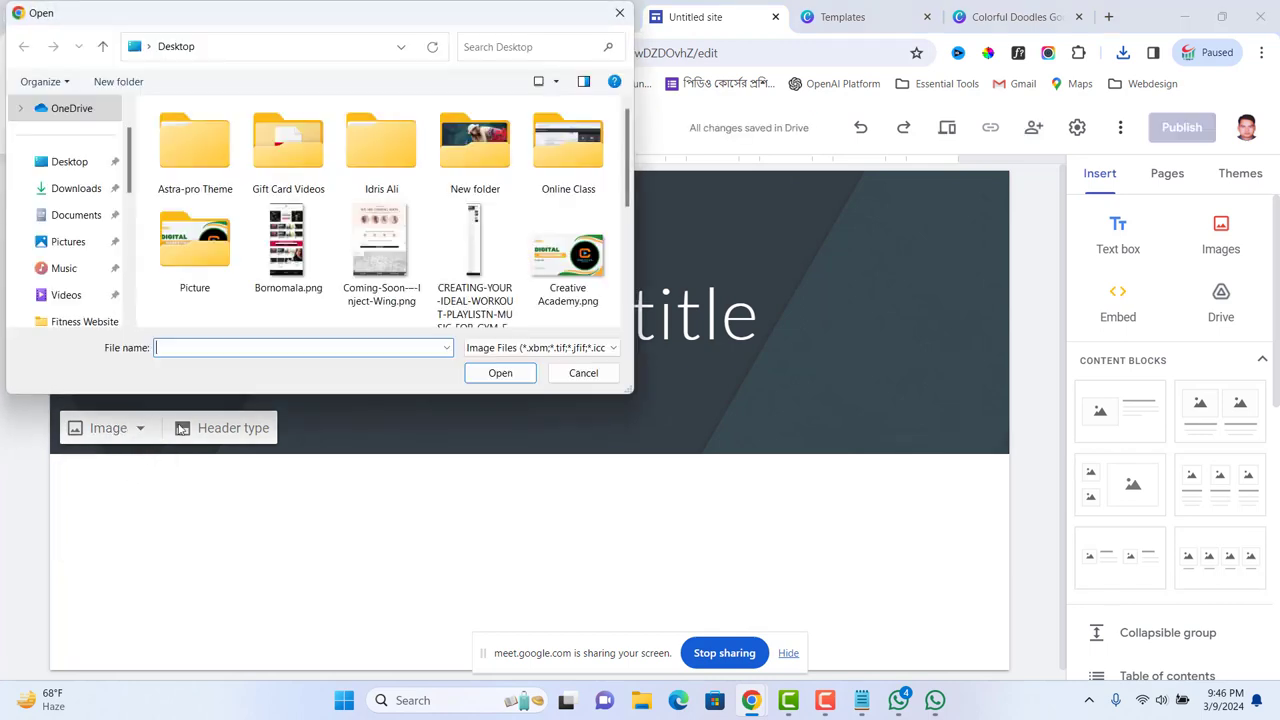
scroll(476, 160, down, 1)
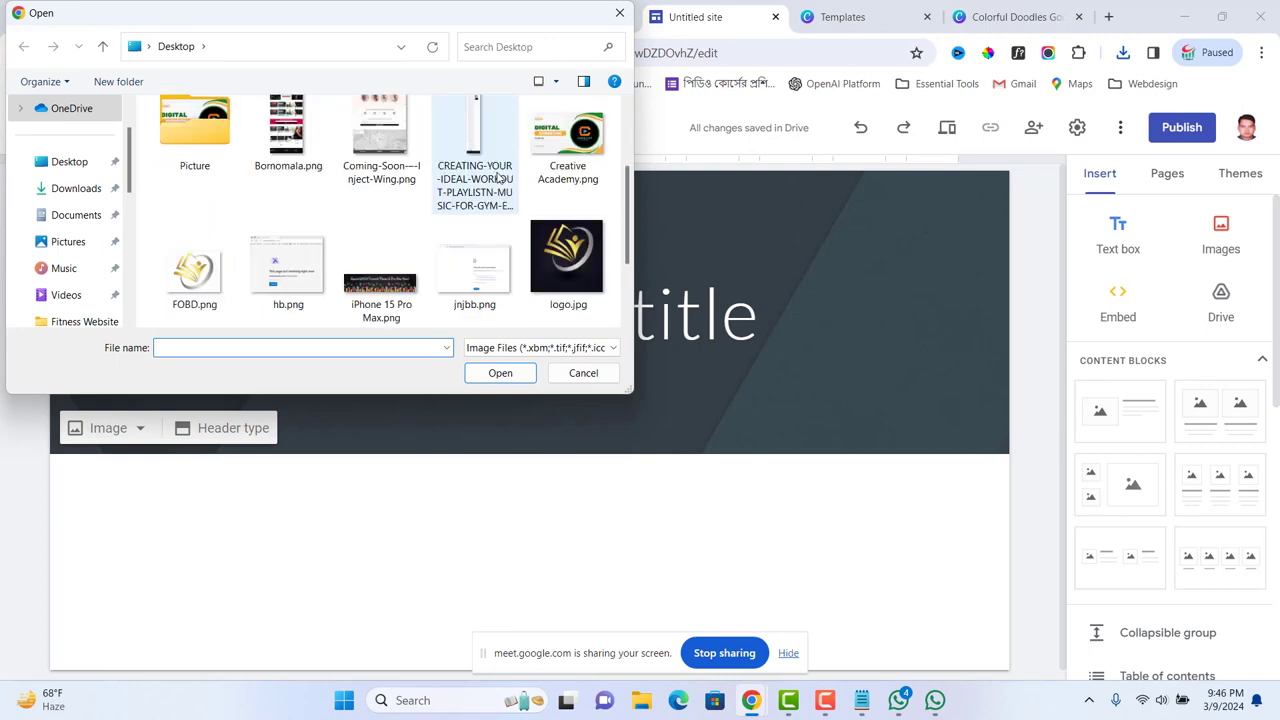
click(379, 284)
click(499, 373)
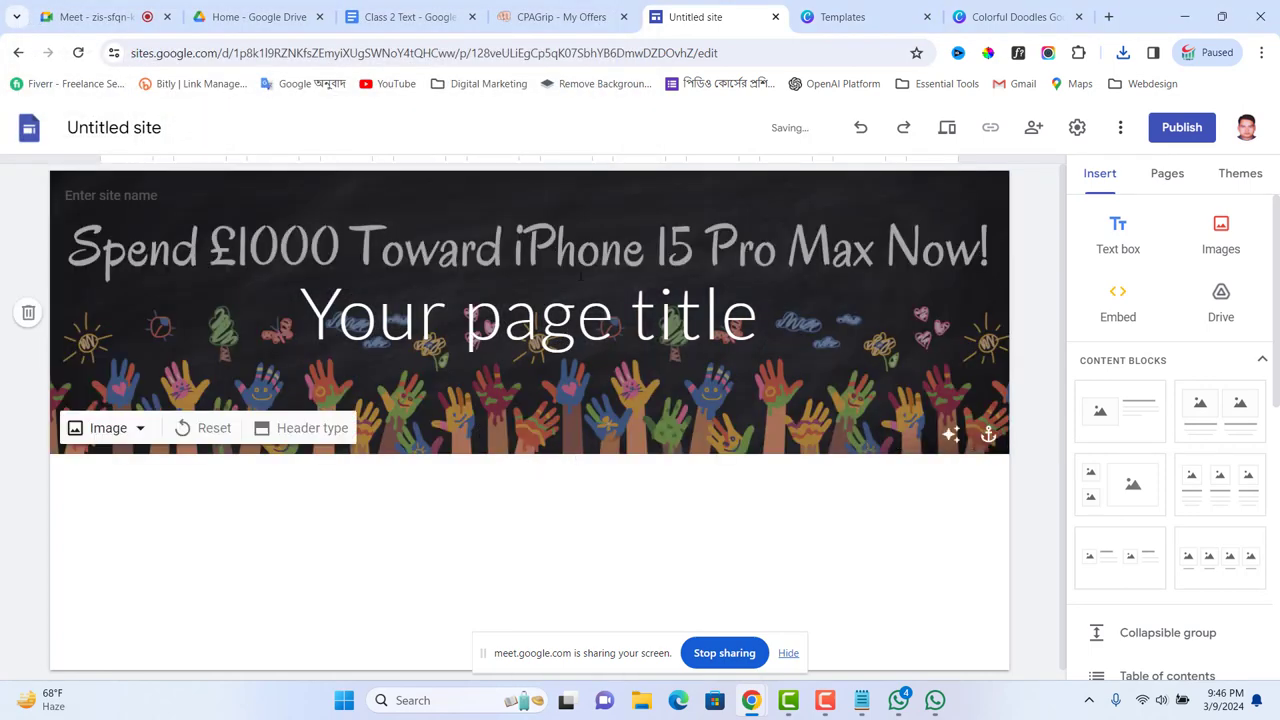
Step: Delete the placeholder page title from the header
click(594, 278)
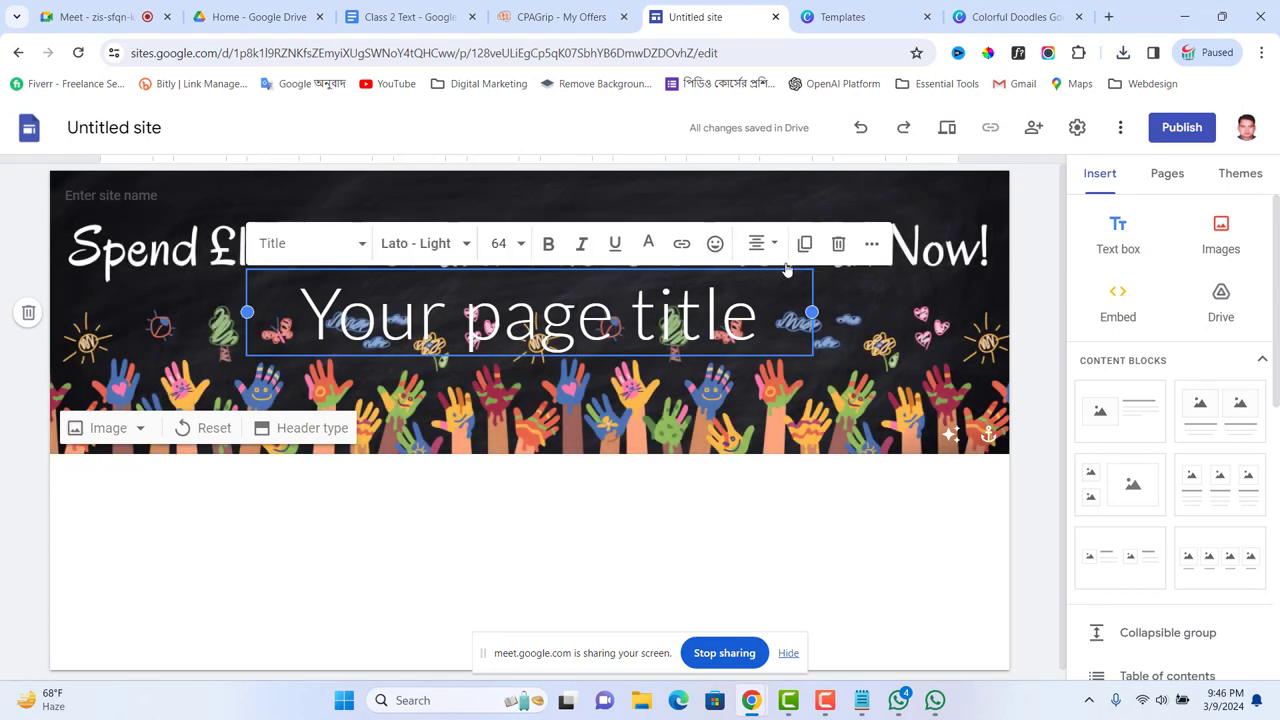
click(838, 244)
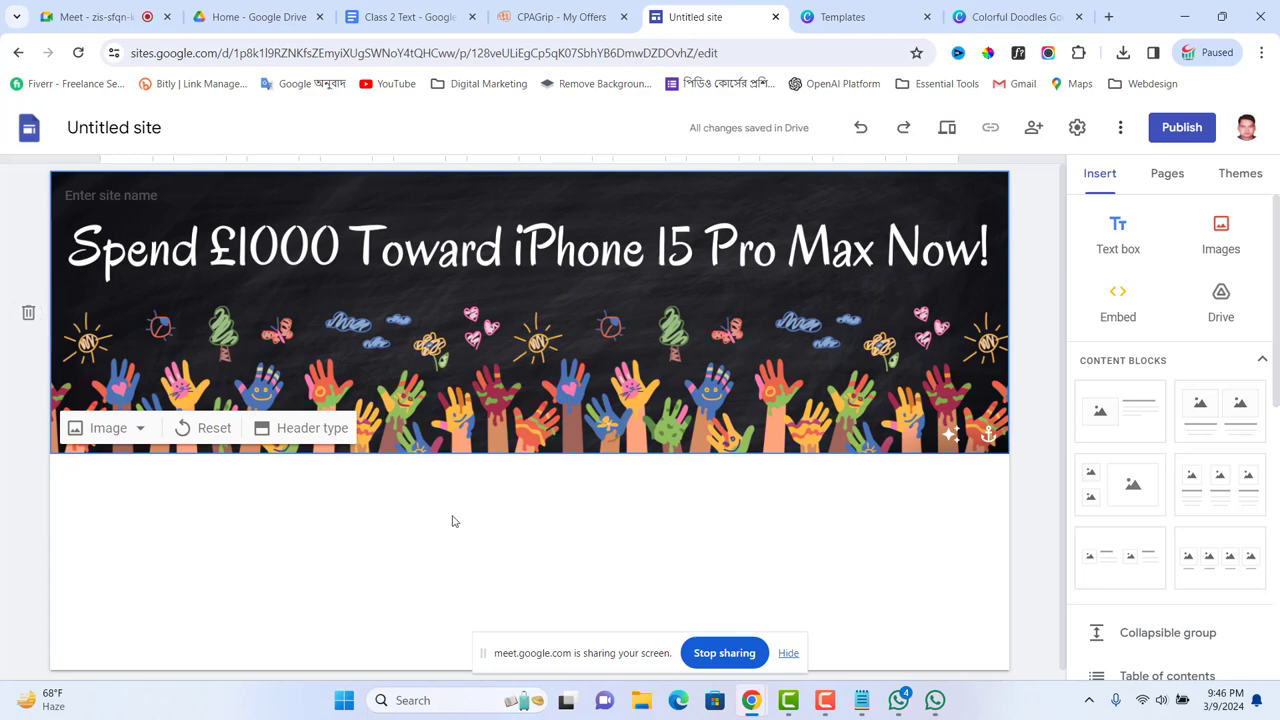
click(508, 511)
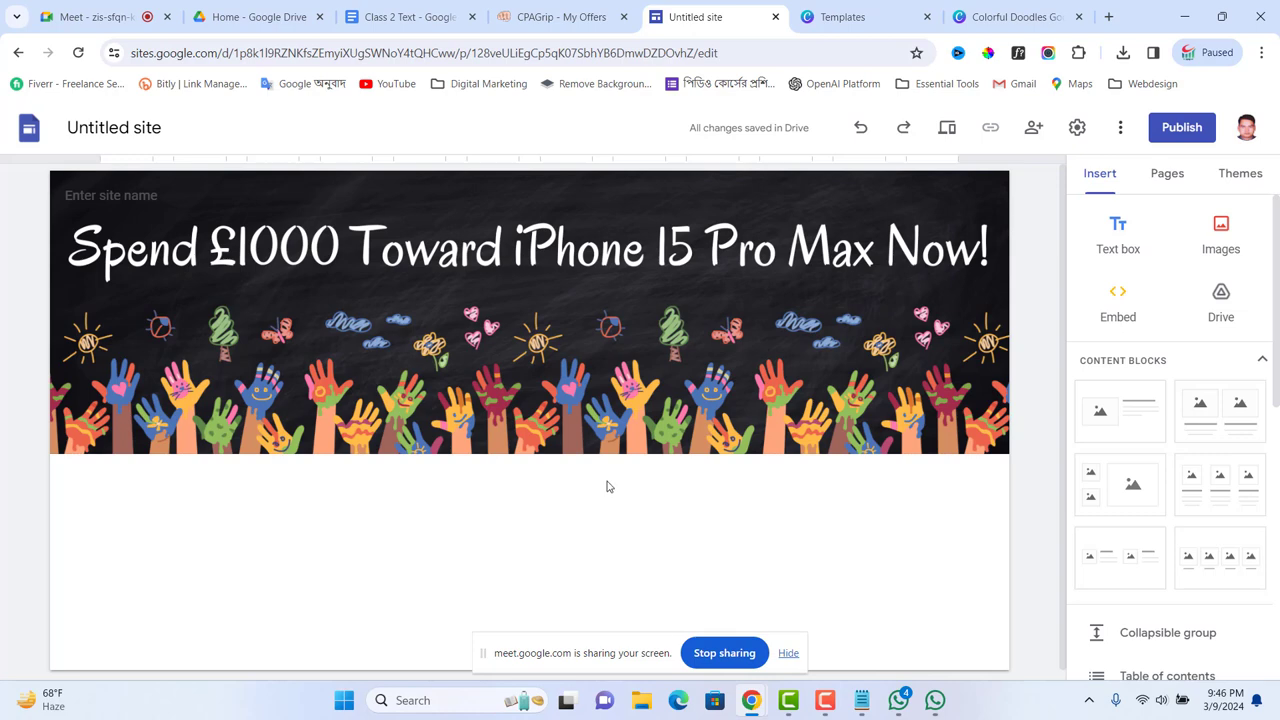
Step: Insert a text box under the header and paste 'Get your reward after you fill in your information.' from Notepad
click(1125, 243)
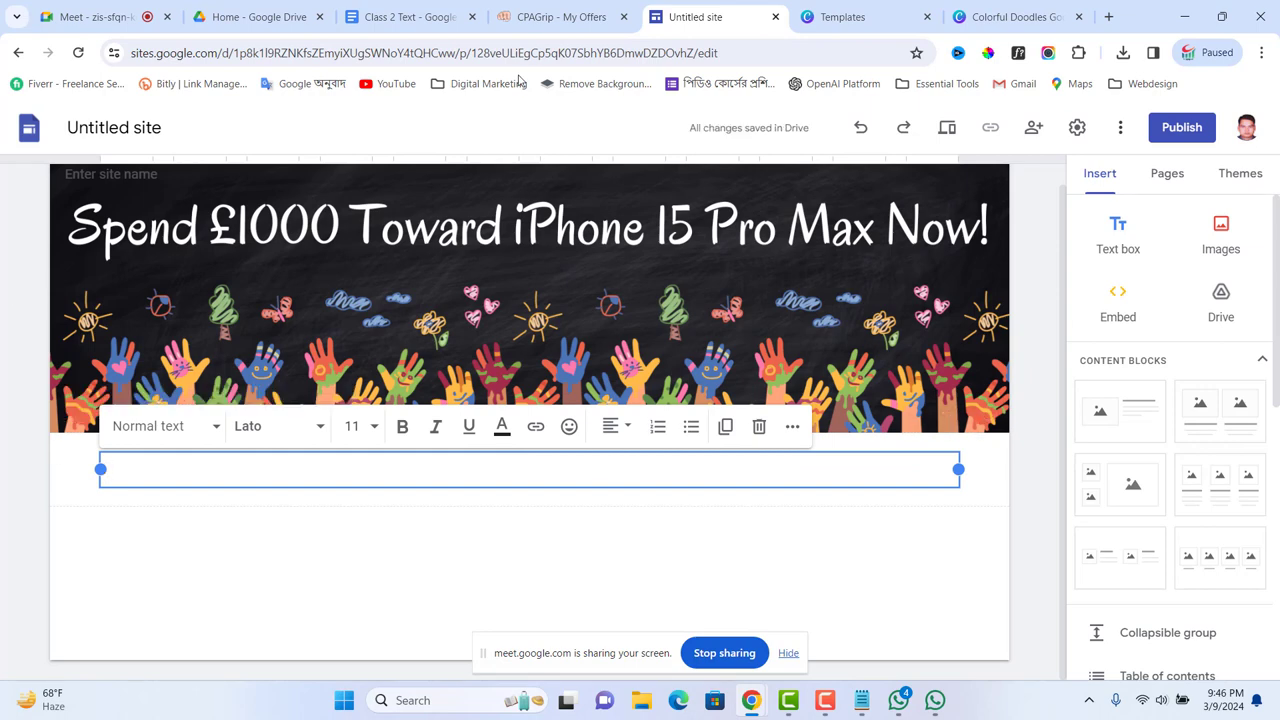
click(861, 700)
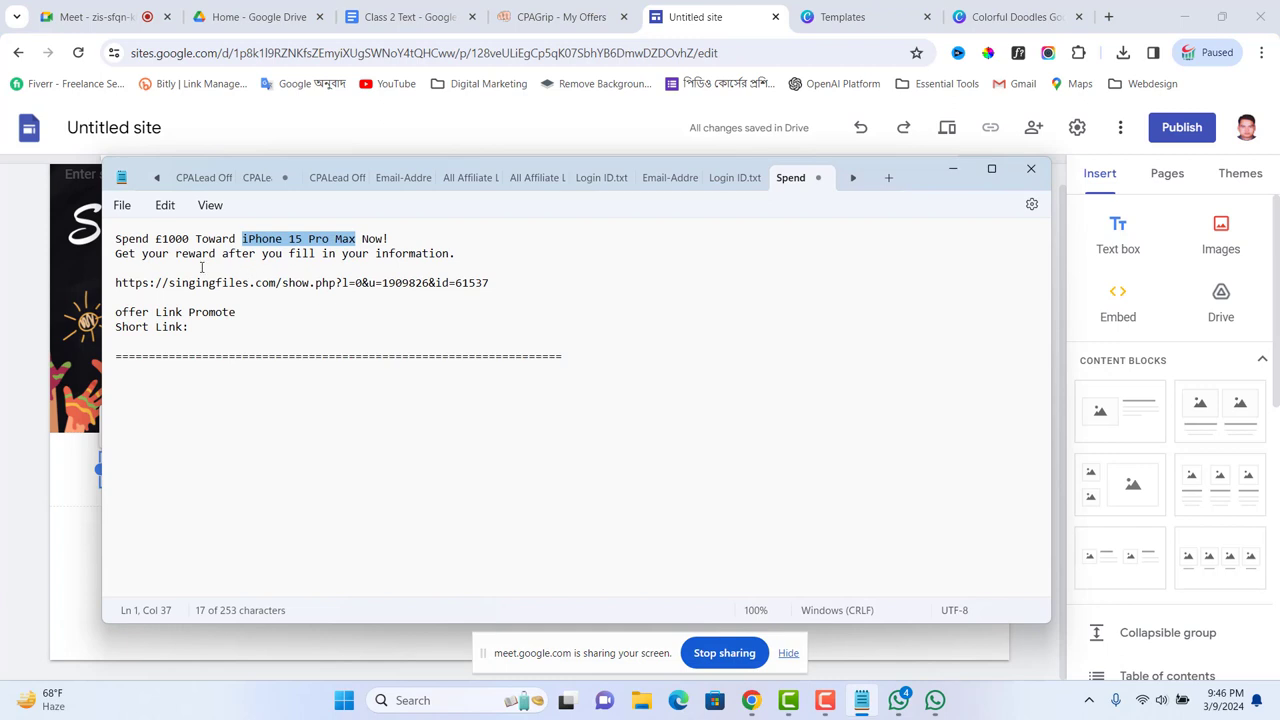
drag(117, 253, 459, 258)
key(ctrl+c)
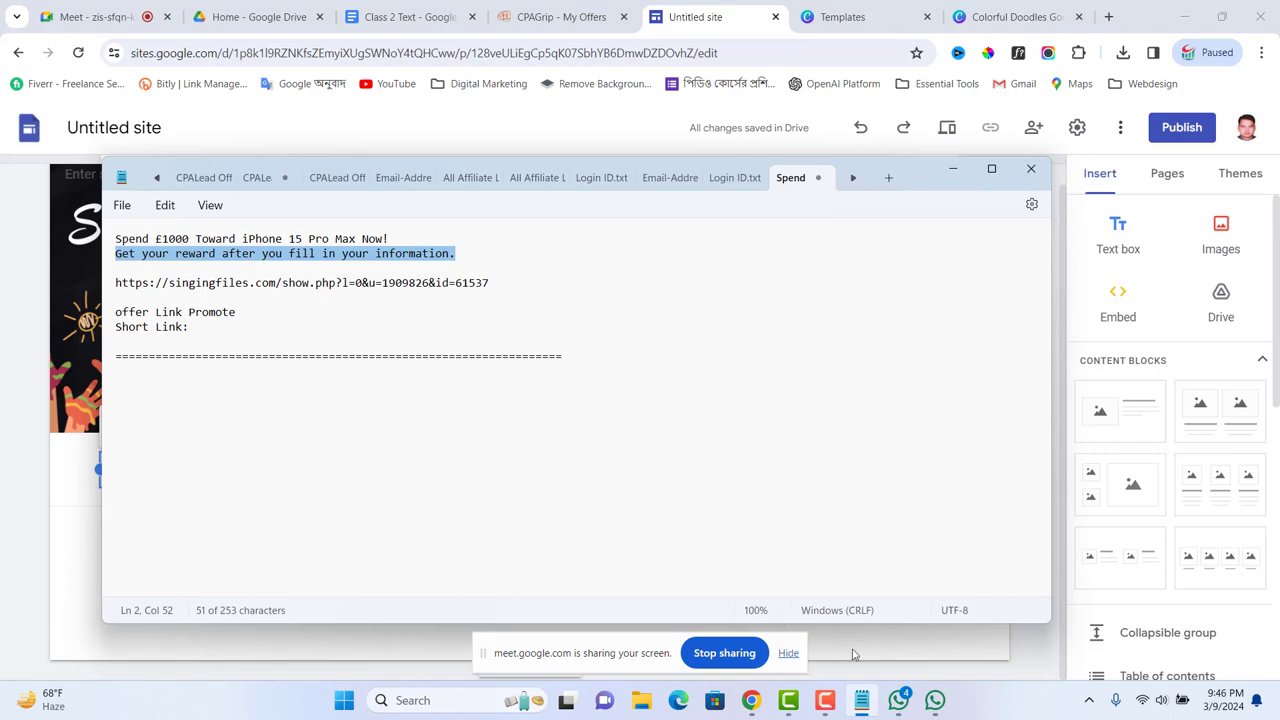
click(953, 168)
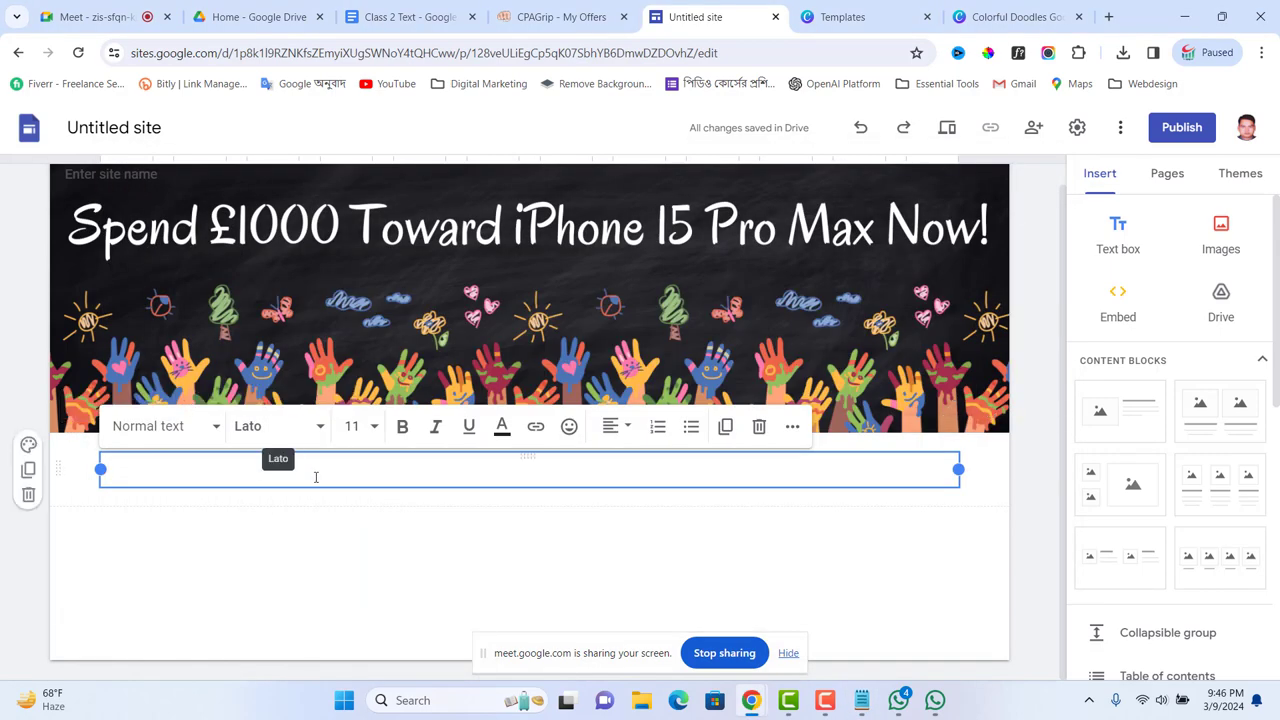
key(ctrl+v)
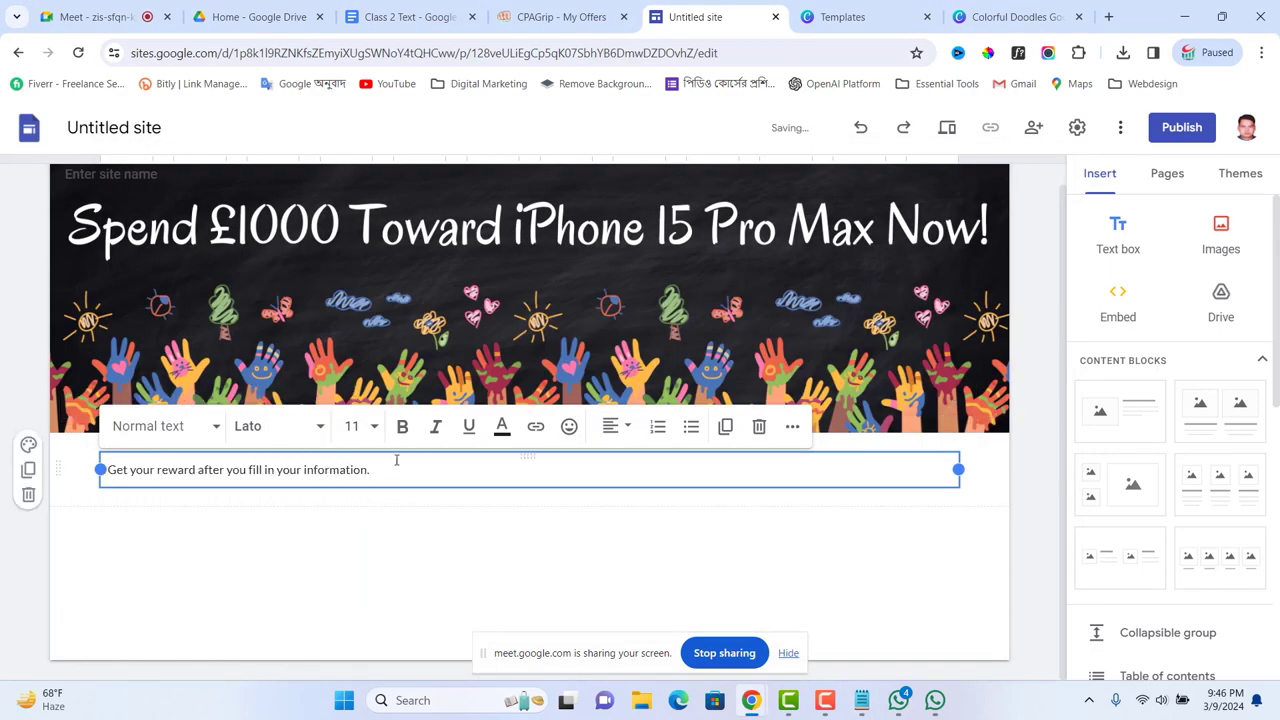
Step: Centre-align the subtitle line and try the Impact font on it
click(617, 426)
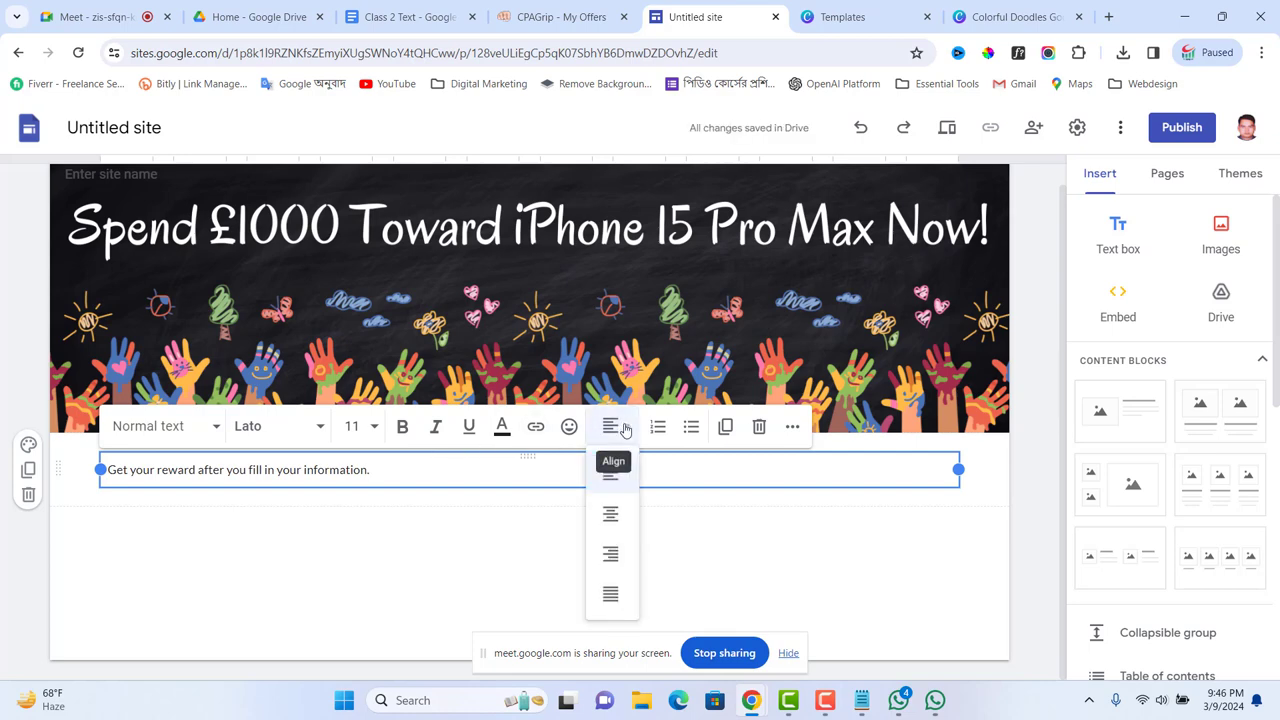
click(609, 513)
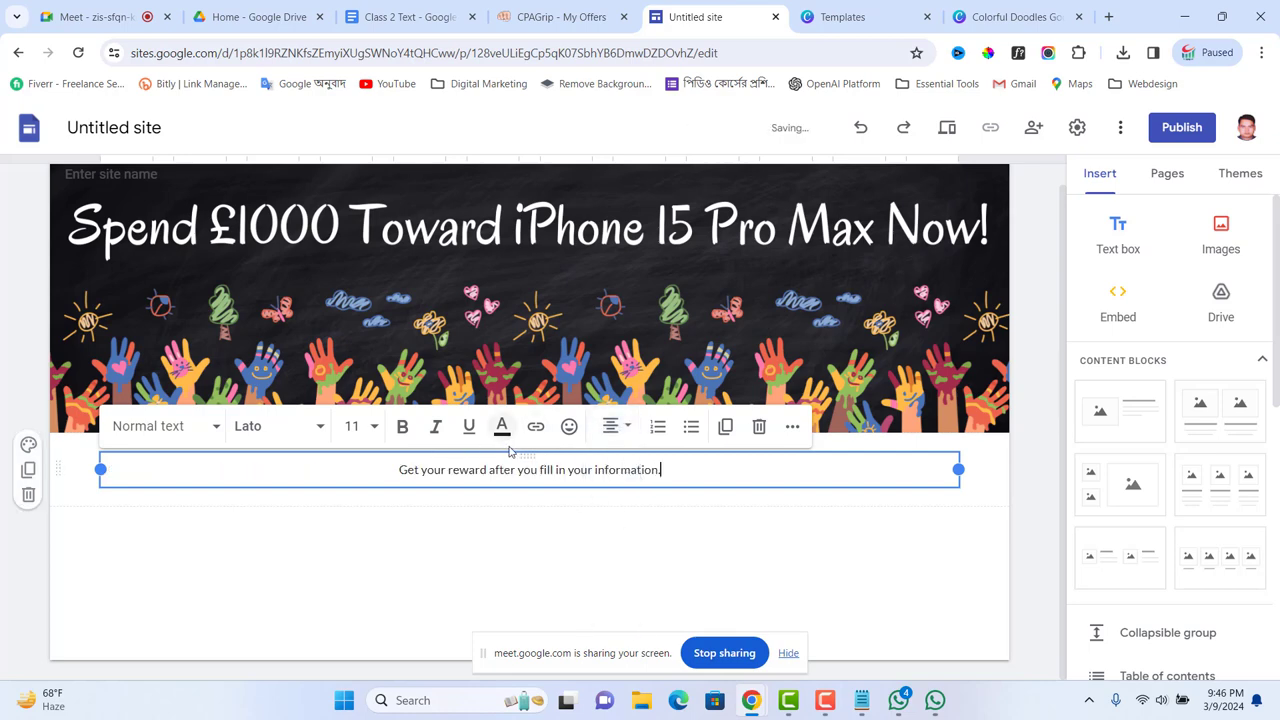
click(320, 429)
scroll(281, 548, down, 1)
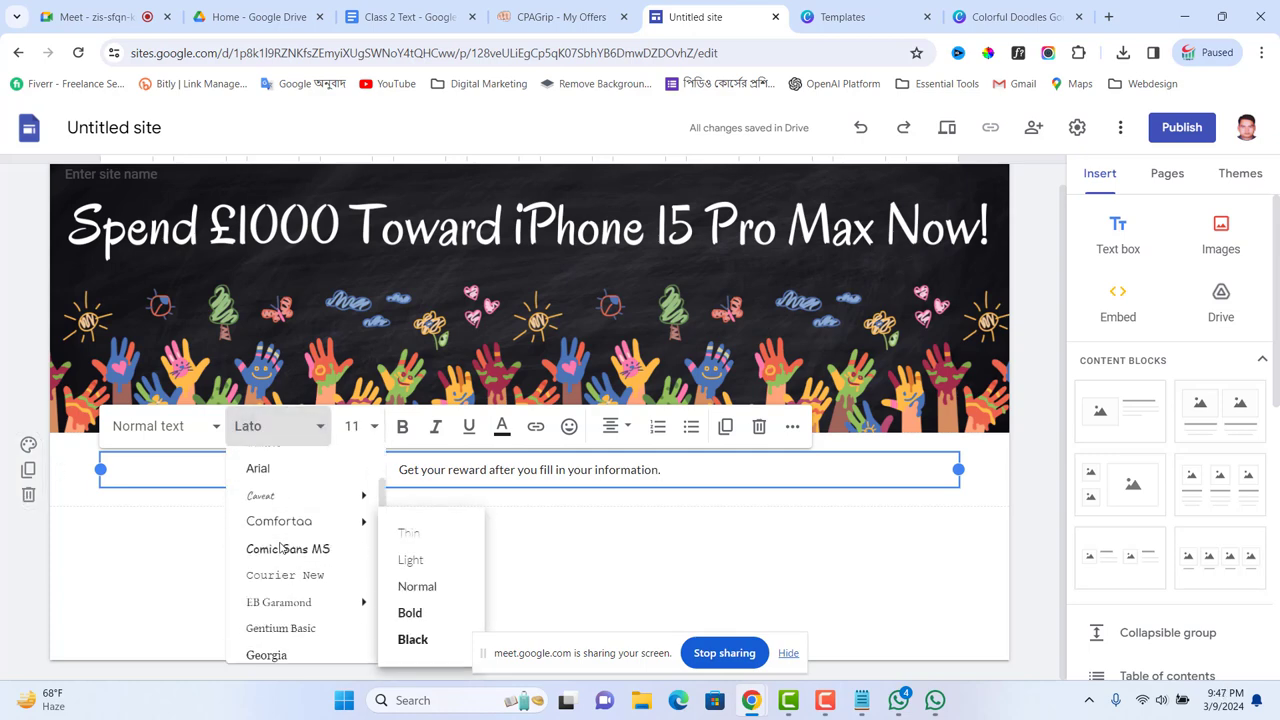
scroll(281, 548, down, 1)
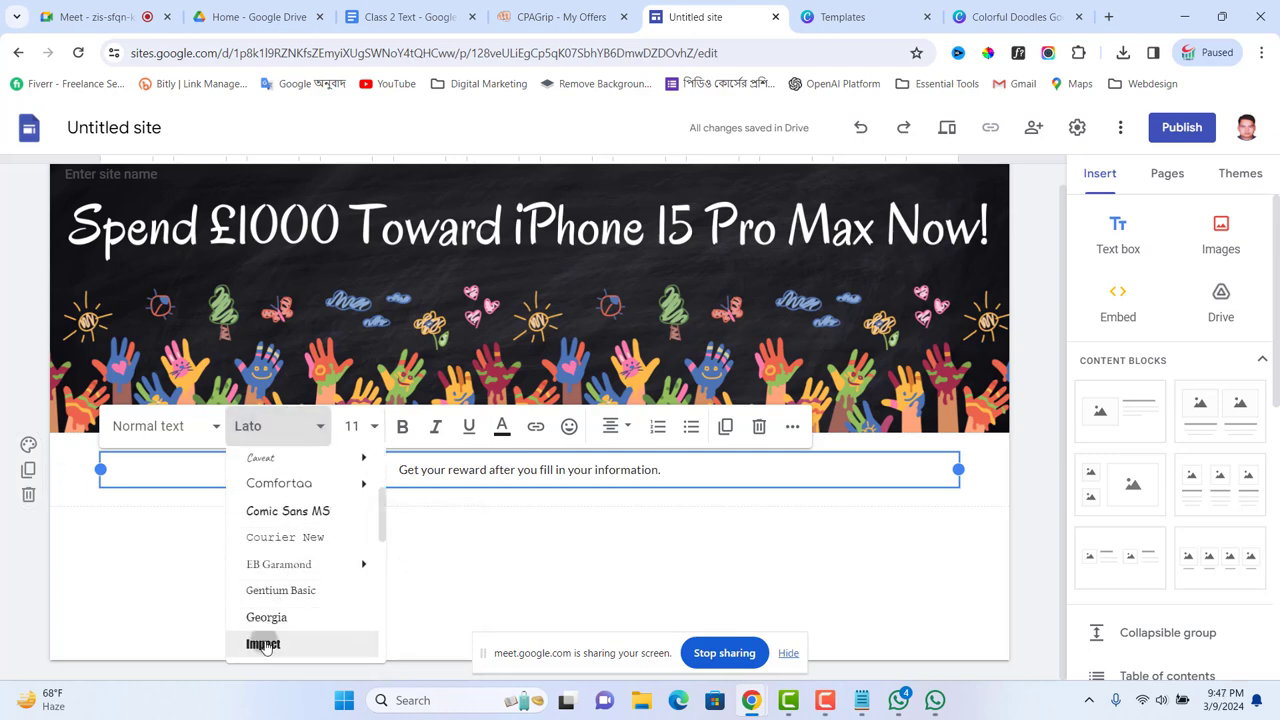
click(263, 644)
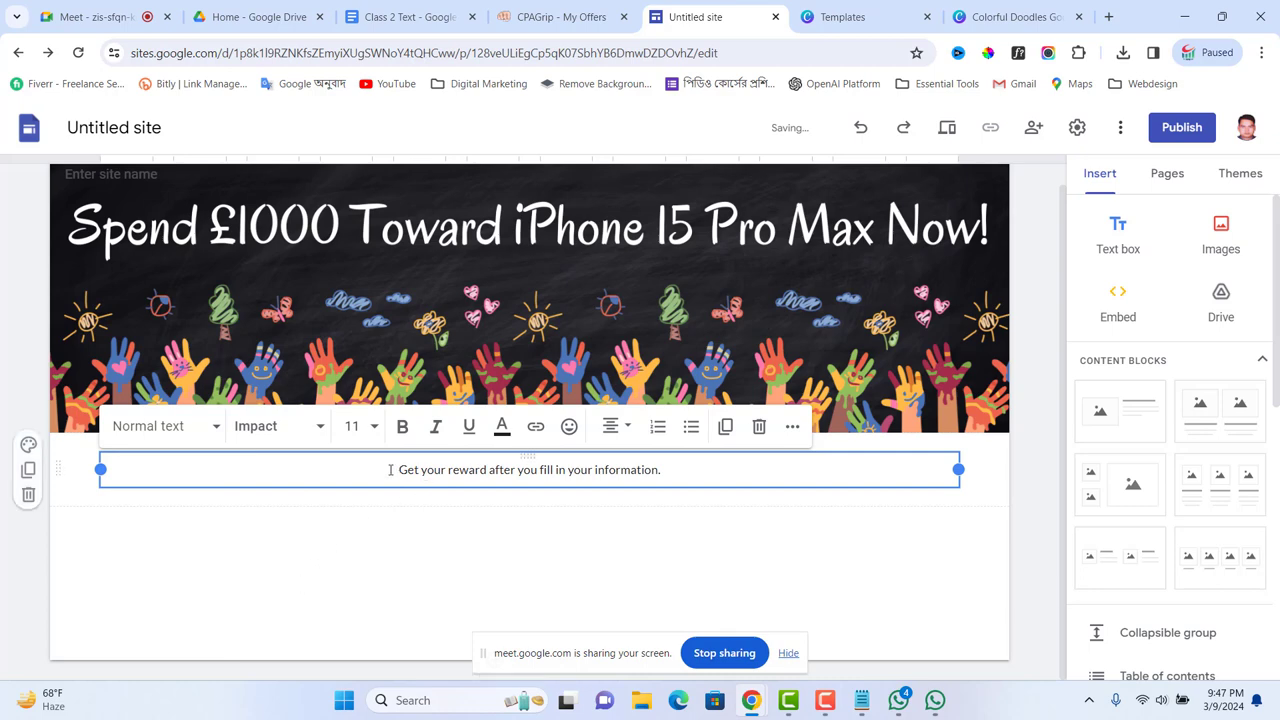
Step: Set the whole subtitle sentence in Merriweather with the Black weight
drag(390, 470, 694, 488)
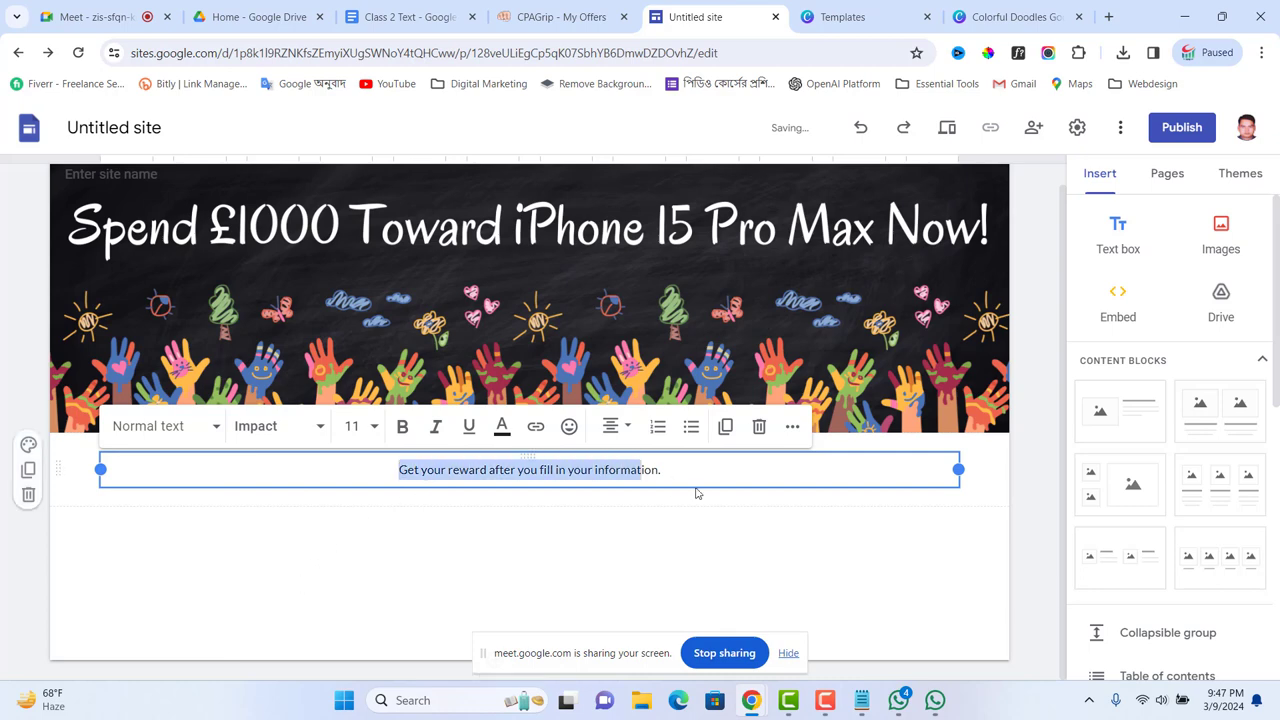
click(314, 430)
scroll(270, 560, down, 5)
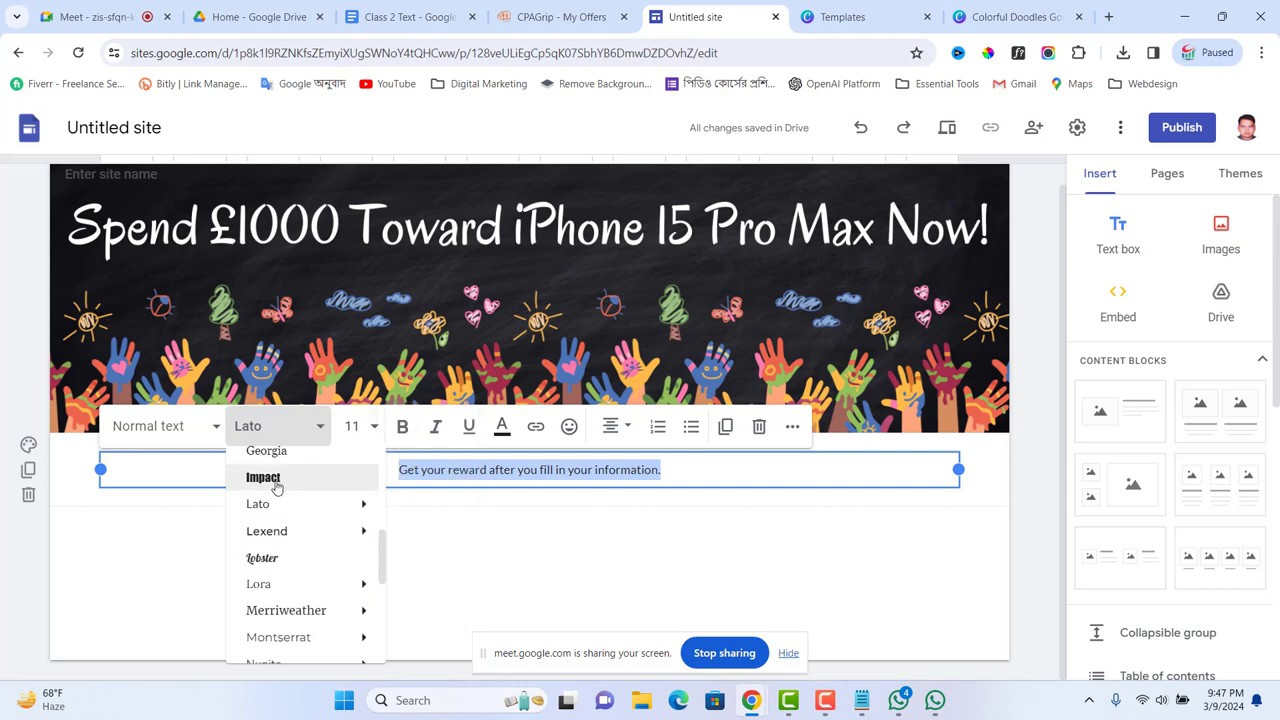
click(285, 611)
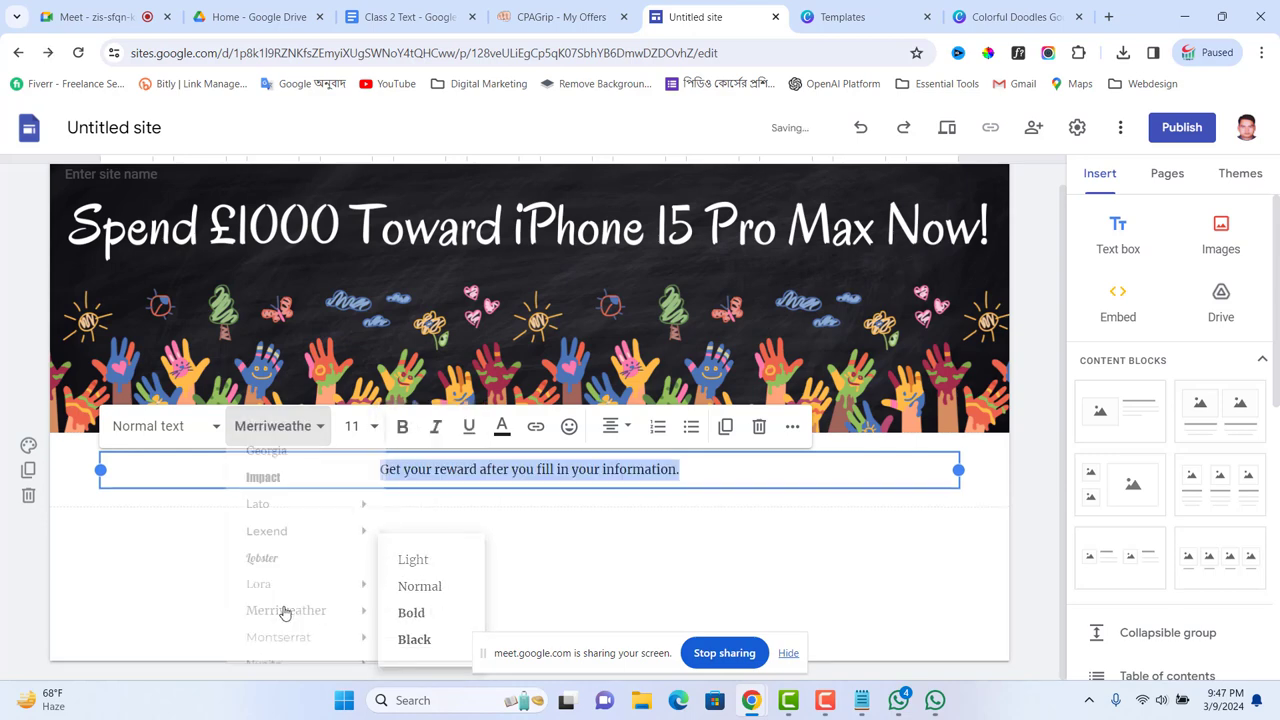
click(292, 427)
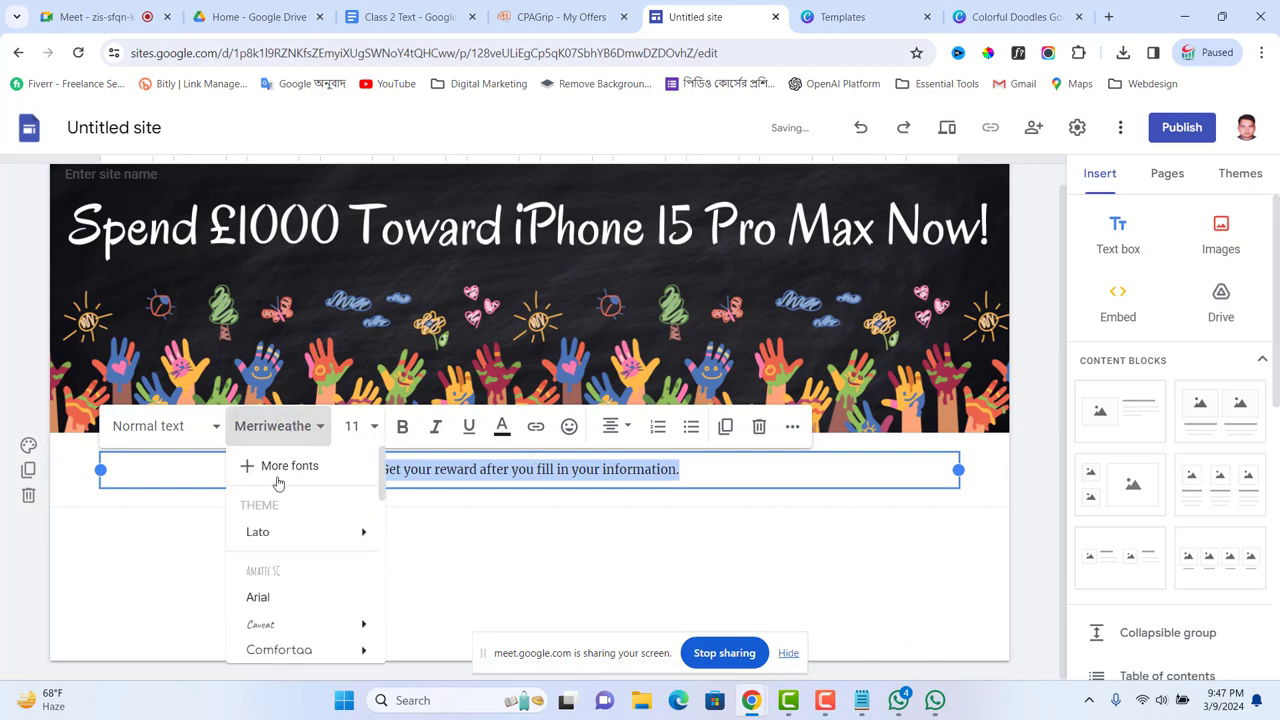
scroll(280, 610, down, 1)
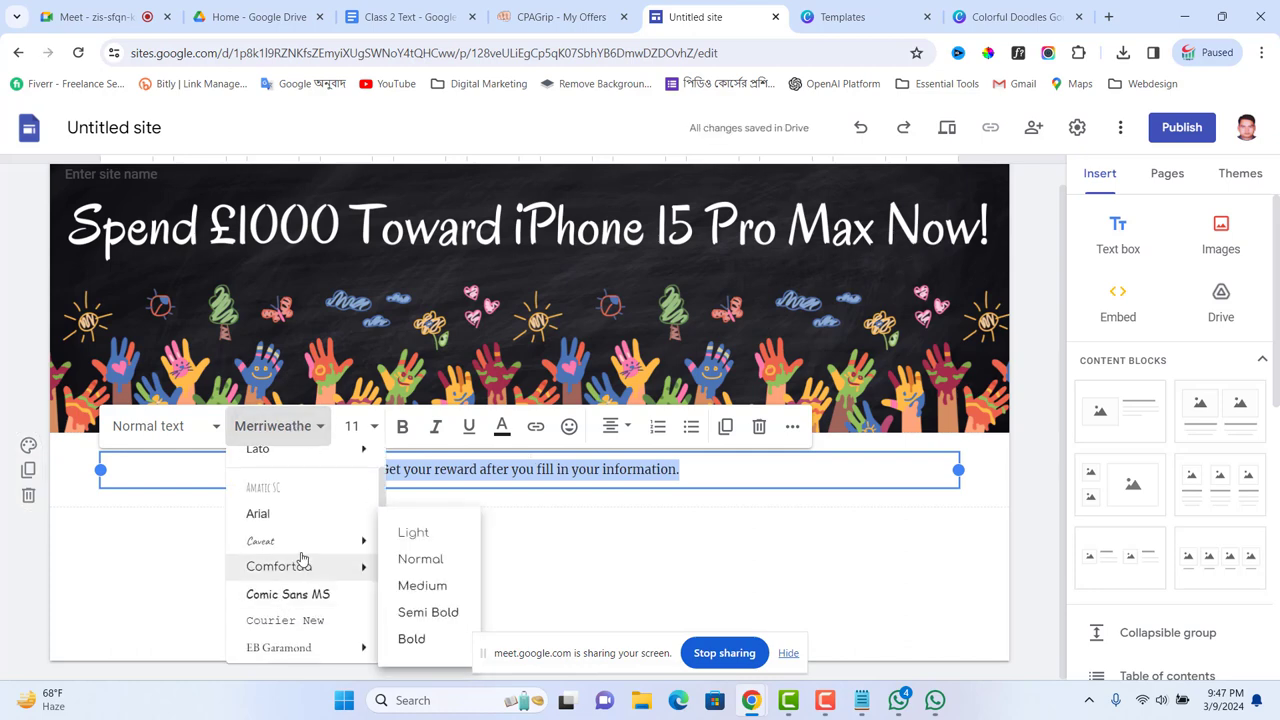
scroll(313, 553, down, 2)
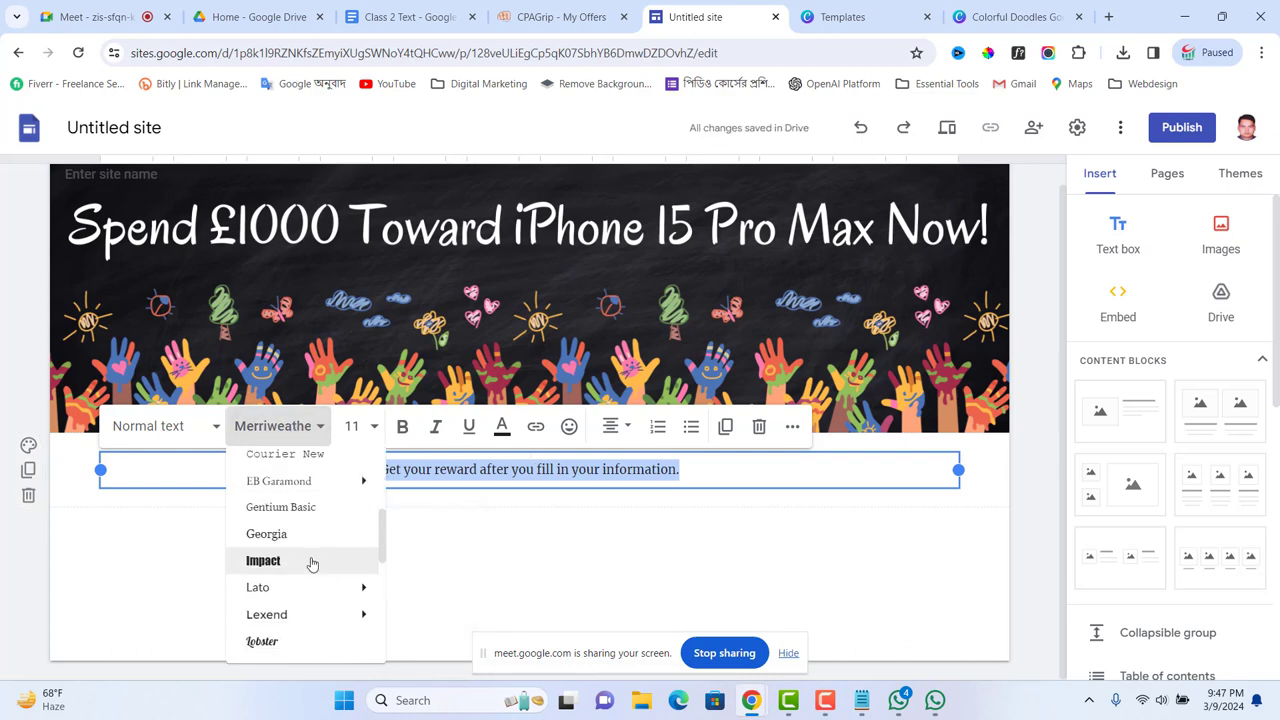
scroll(313, 556, down, 2)
mouse_move(314, 546)
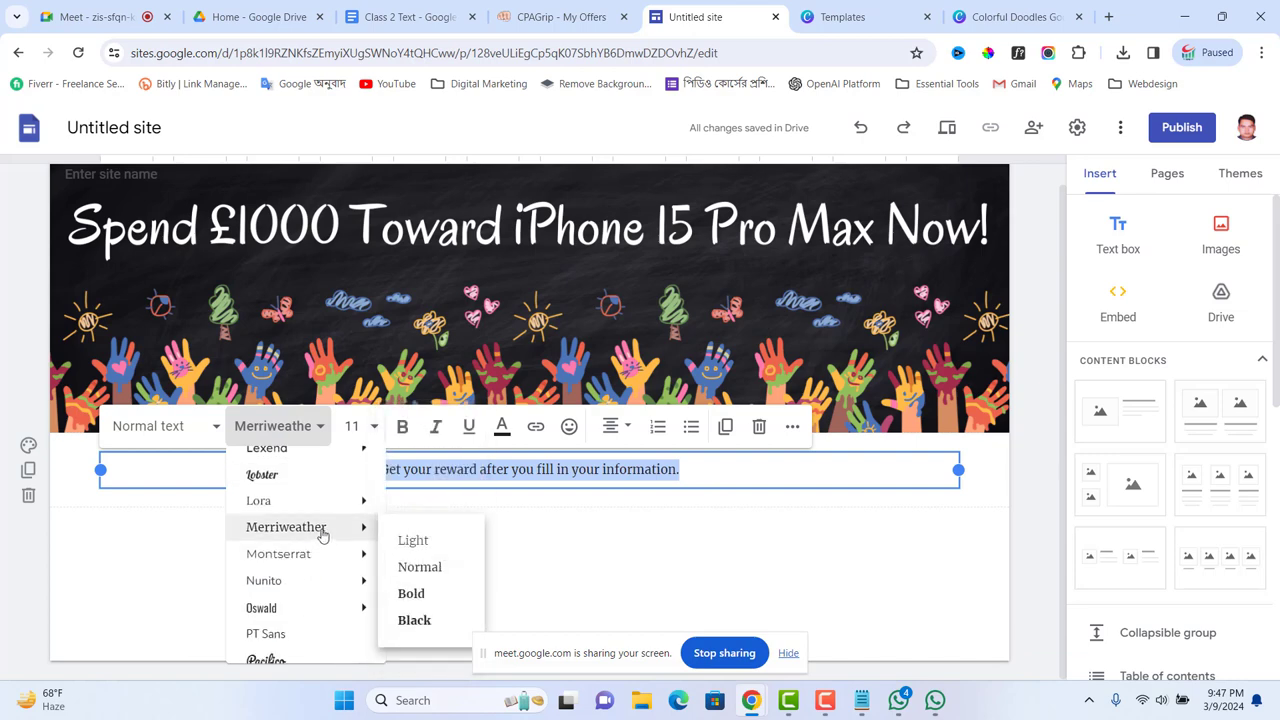
click(414, 620)
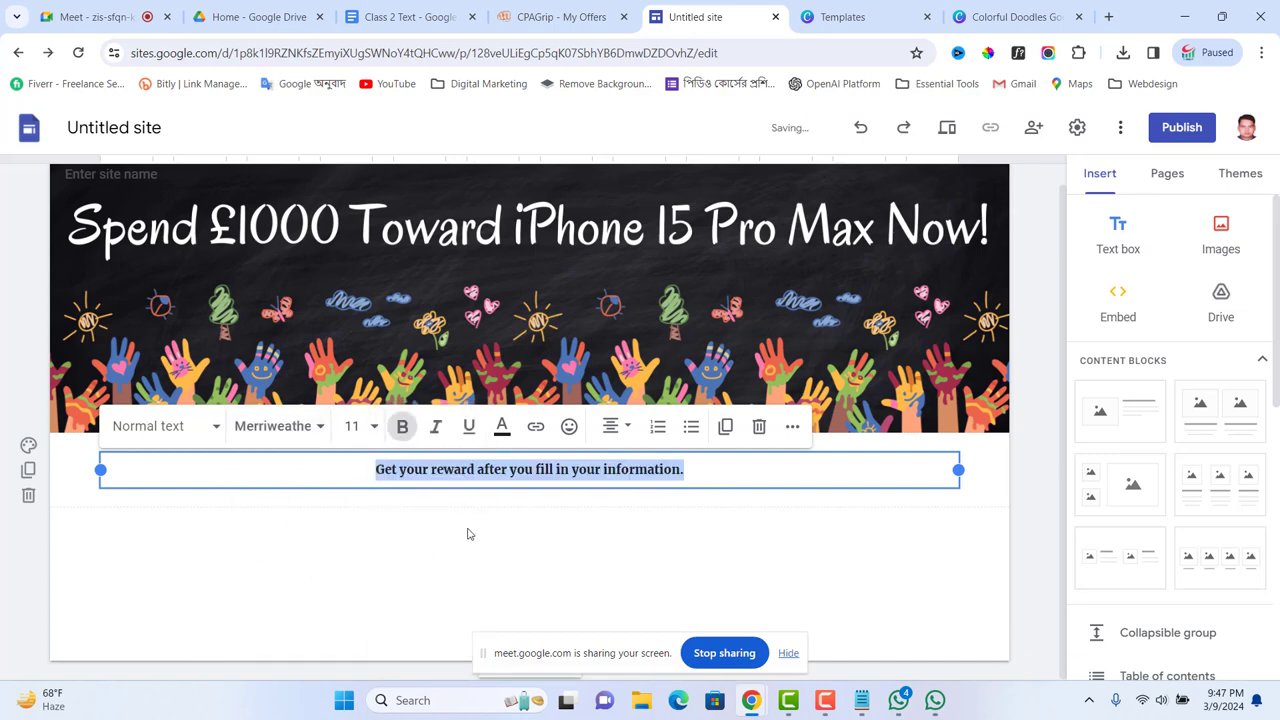
Step: Enlarge the subtitle text to font size 24
click(372, 440)
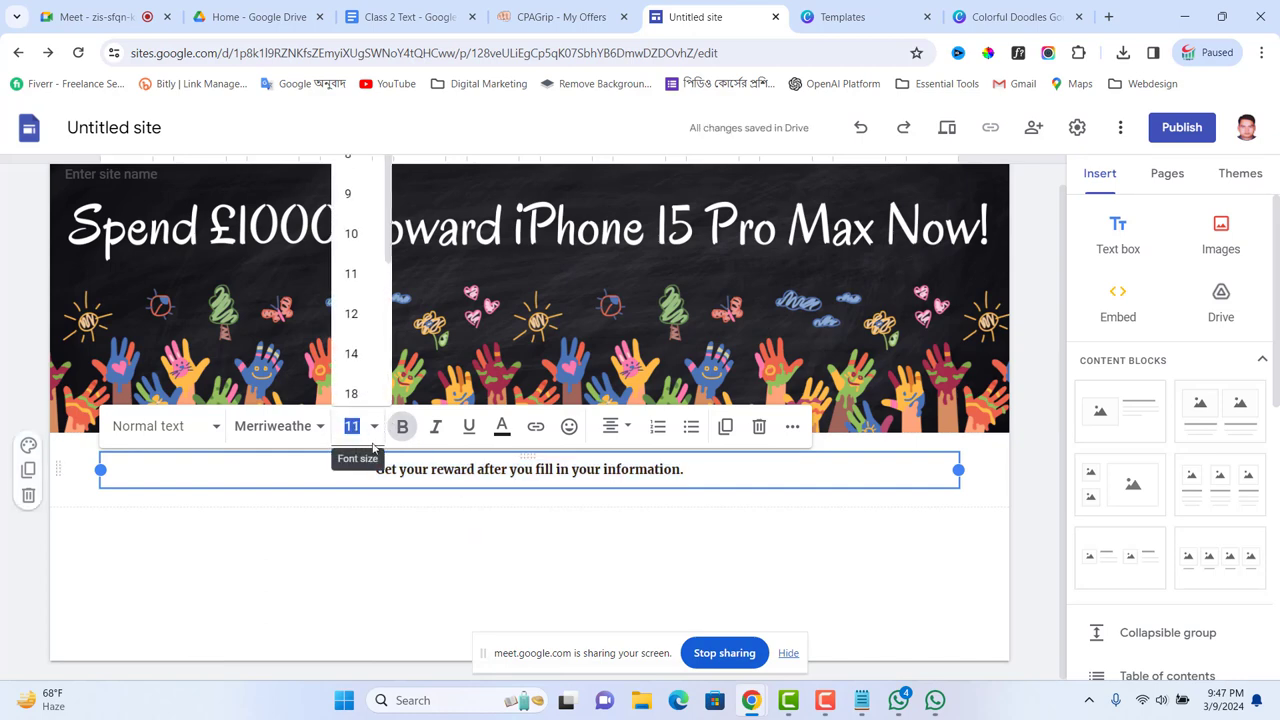
click(352, 354)
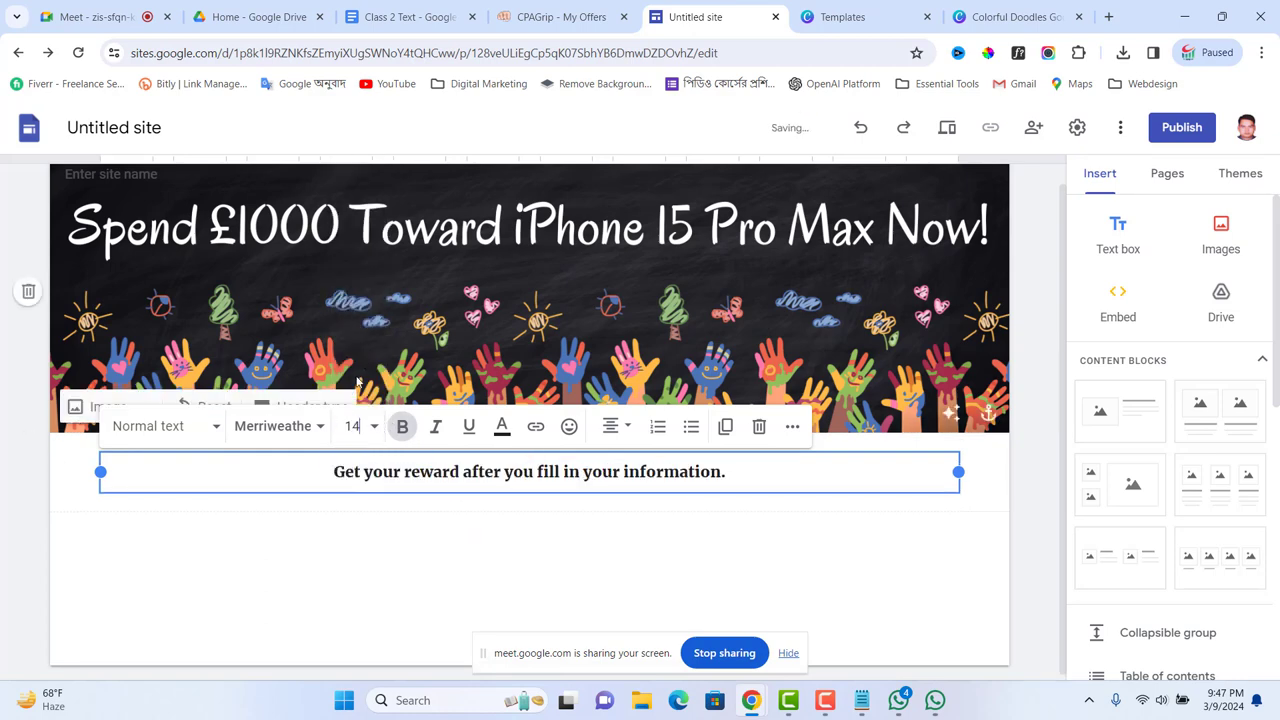
click(371, 426)
scroll(362, 372, down, 3)
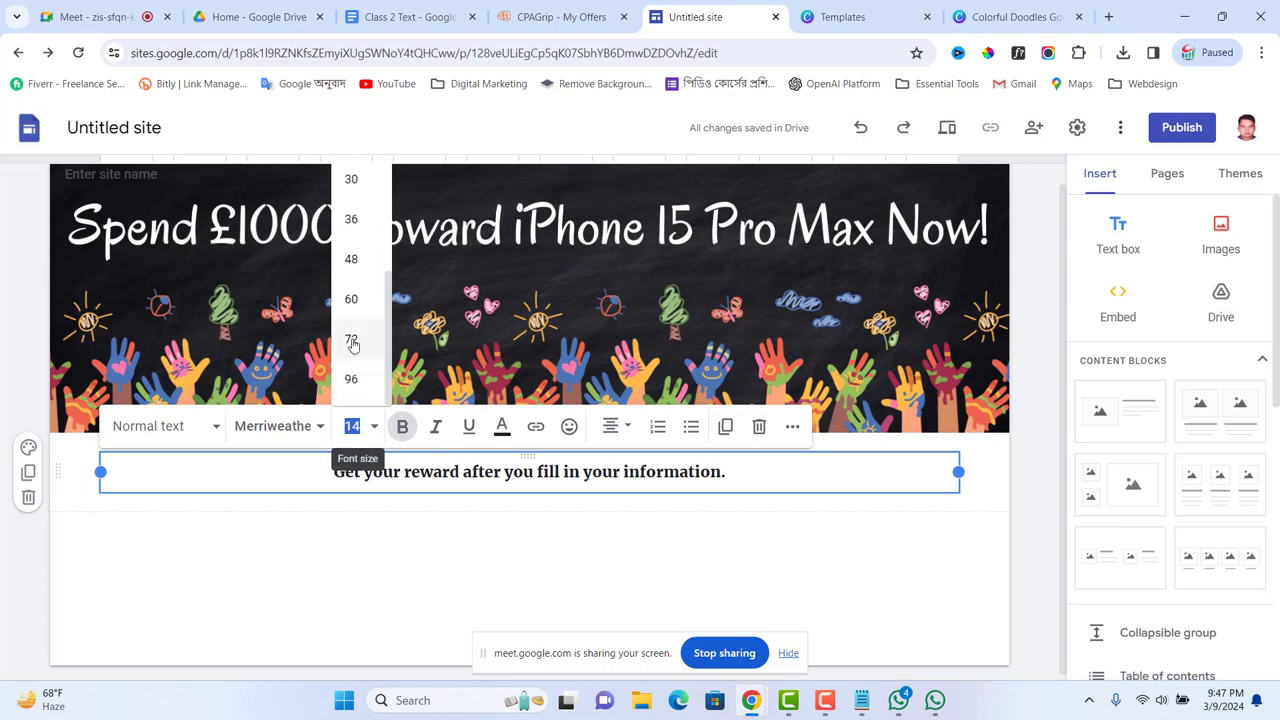
scroll(352, 340, up, 3)
scroll(358, 305, down, 1)
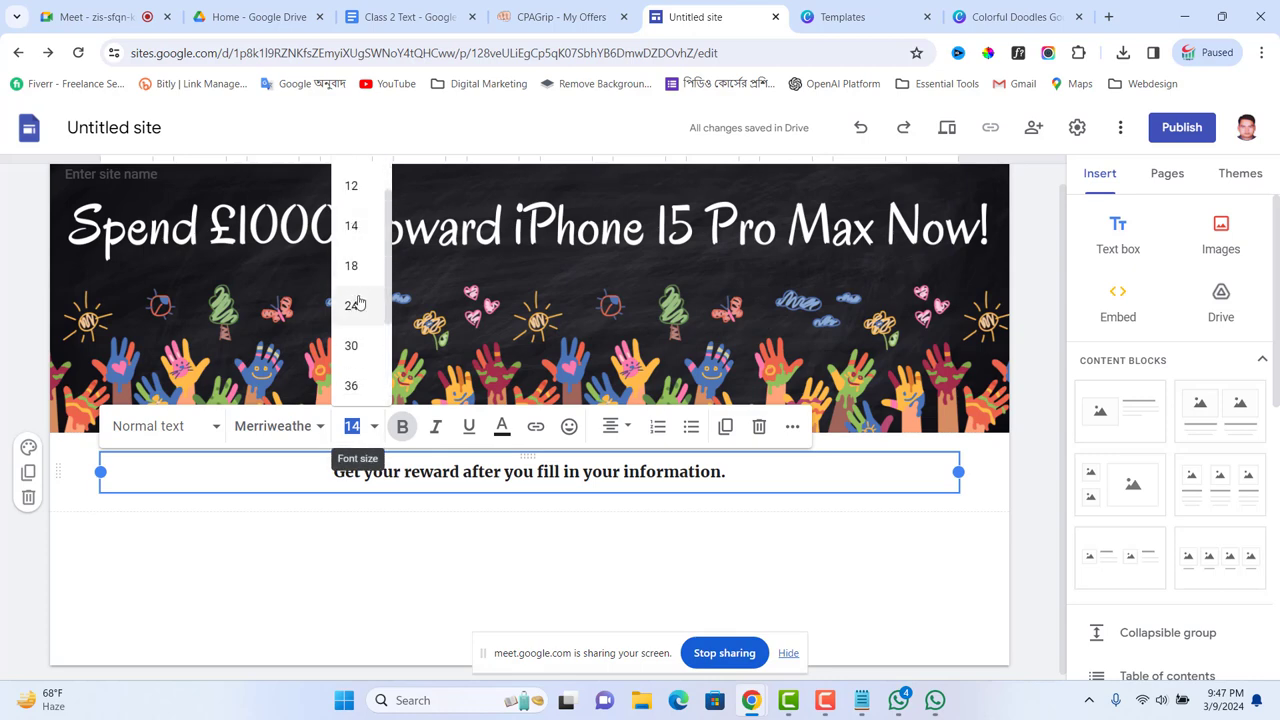
click(352, 306)
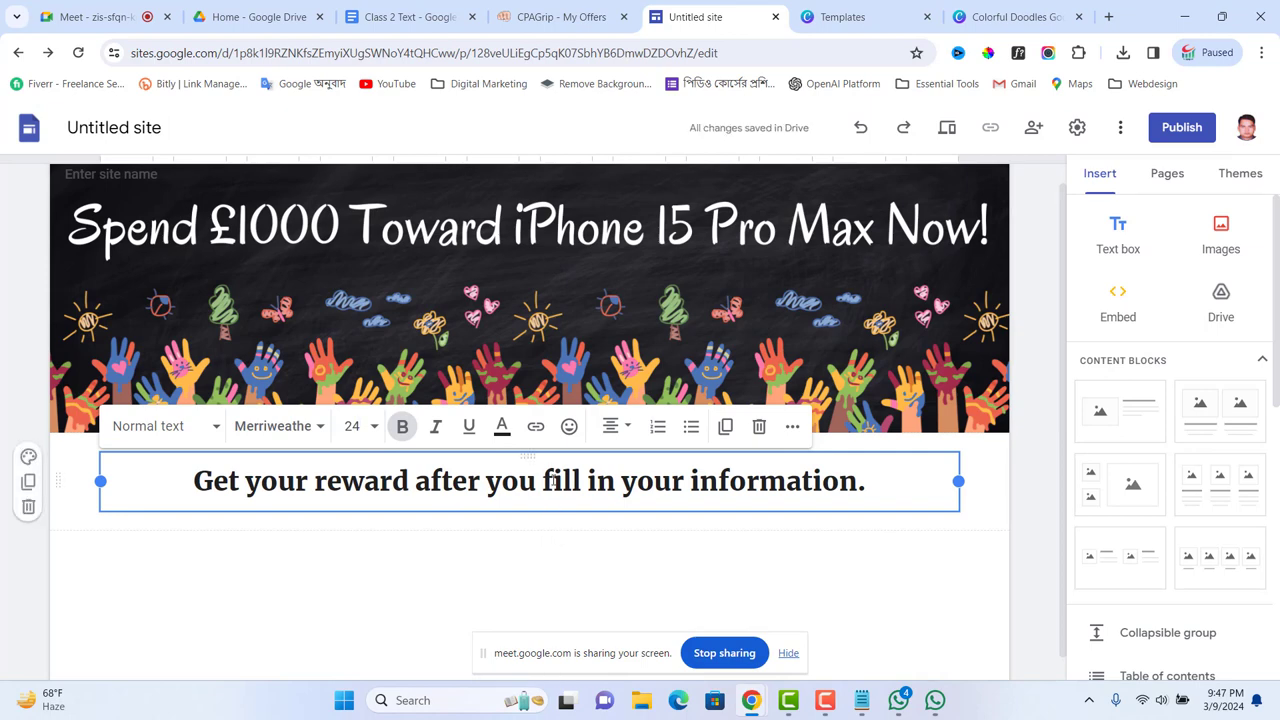
Step: Select 'reward' in the subtitle, then copy the offer URL from the notes
click(402, 542)
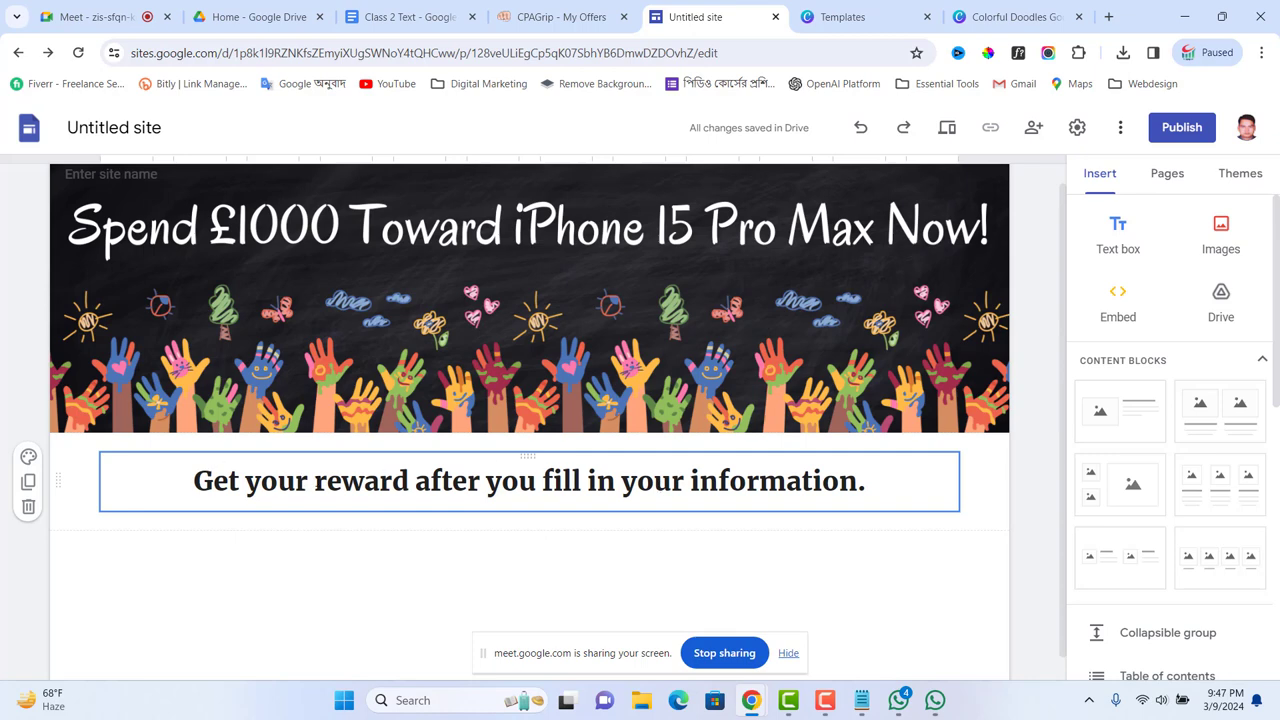
drag(314, 481, 408, 483)
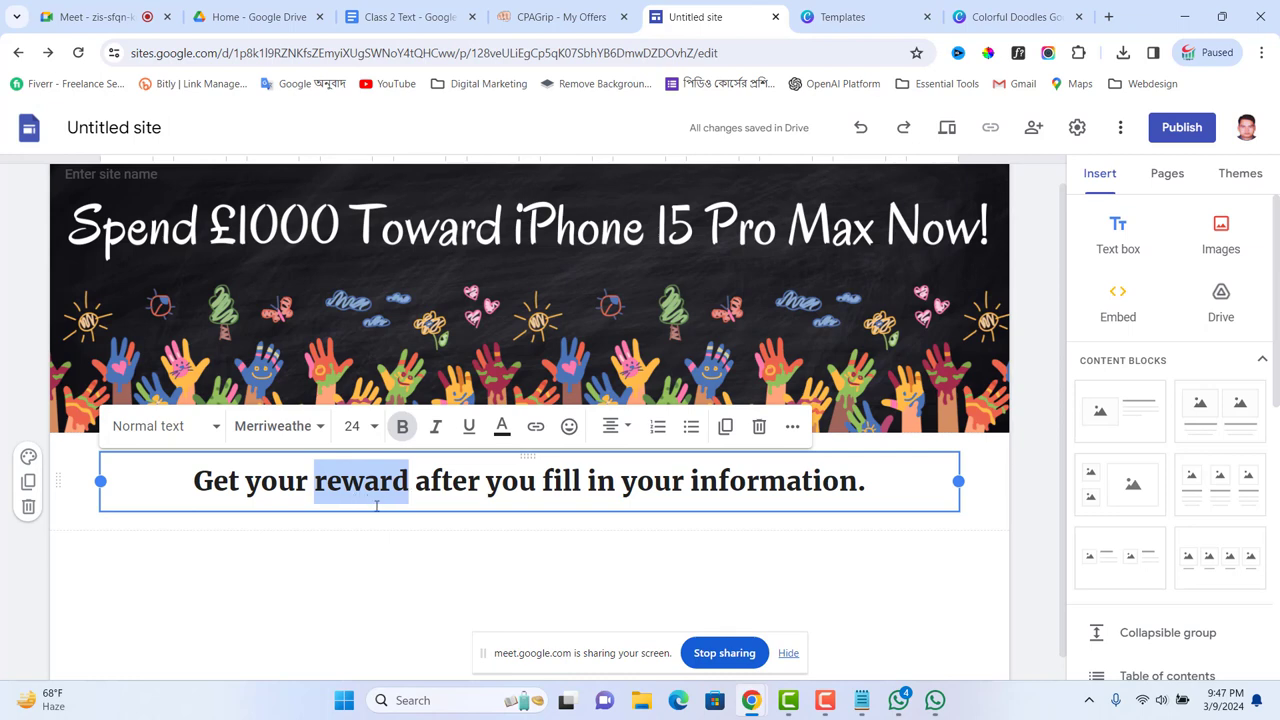
click(860, 704)
click(278, 317)
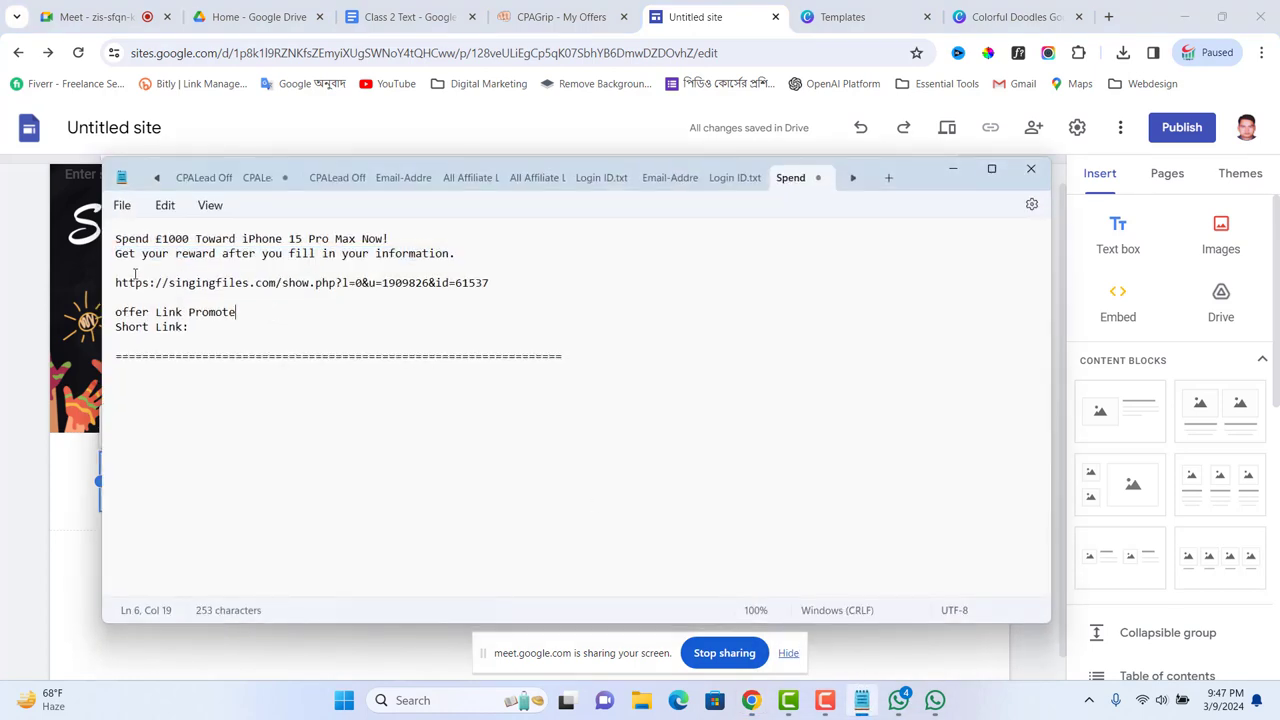
drag(110, 283, 505, 293)
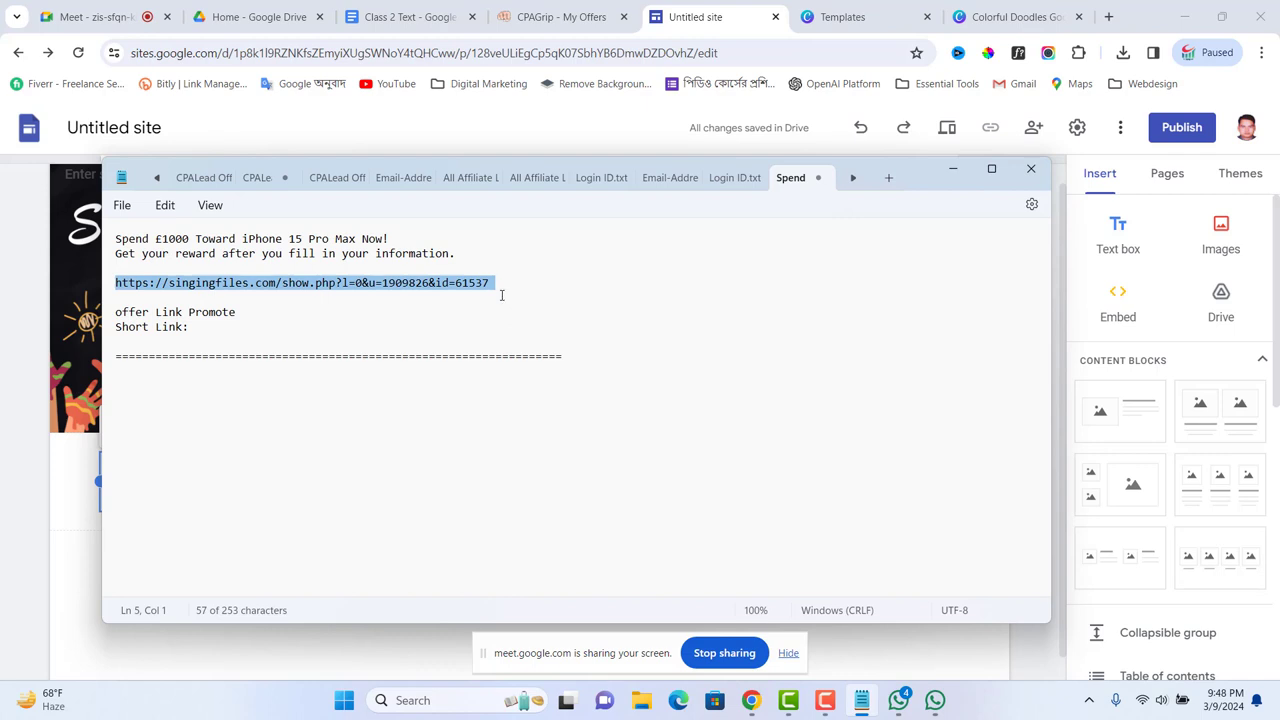
key(alt+Tab)
Step: Back in the site editor, reselect 'reward' and start inserting a link on it
click(474, 557)
click(519, 481)
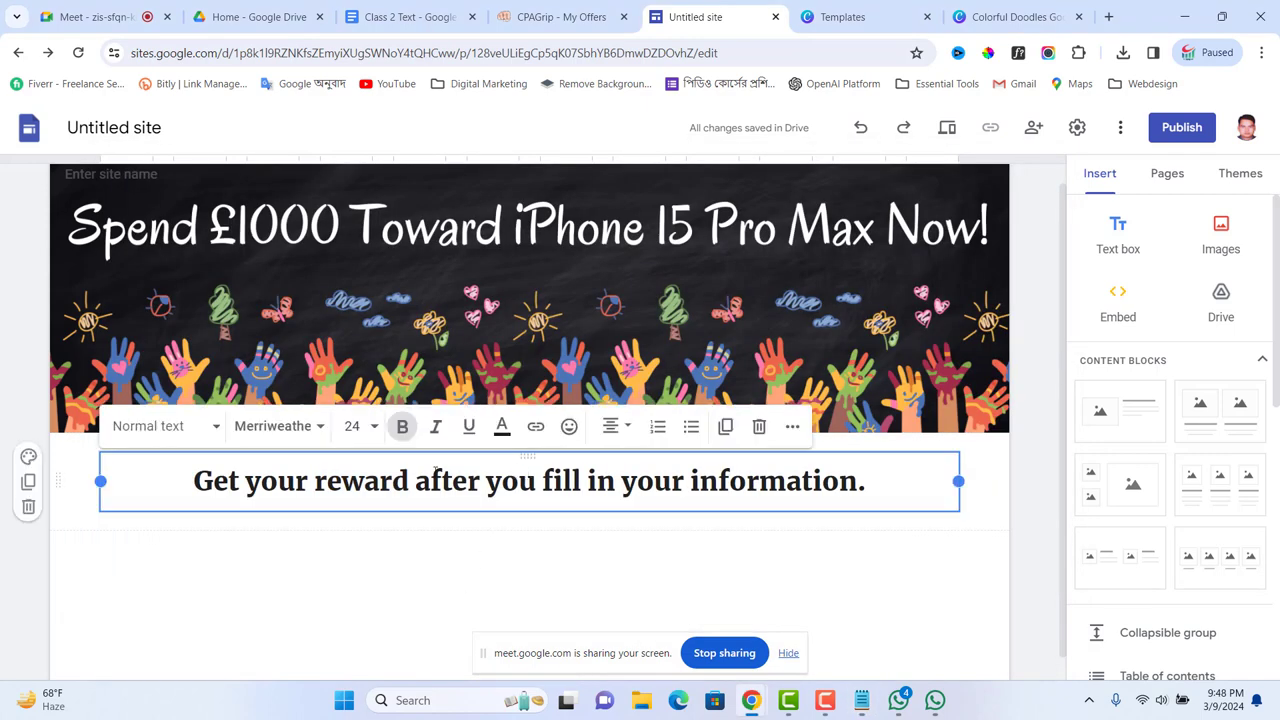
drag(316, 481, 413, 481)
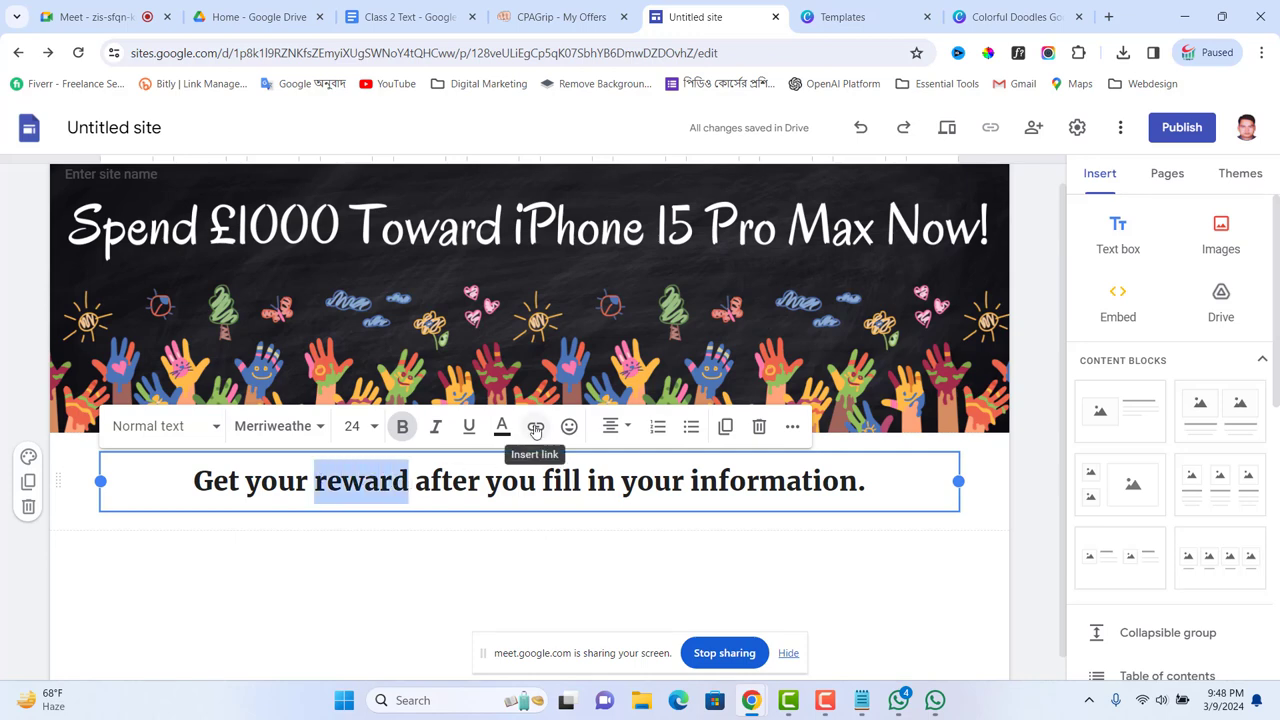
click(536, 428)
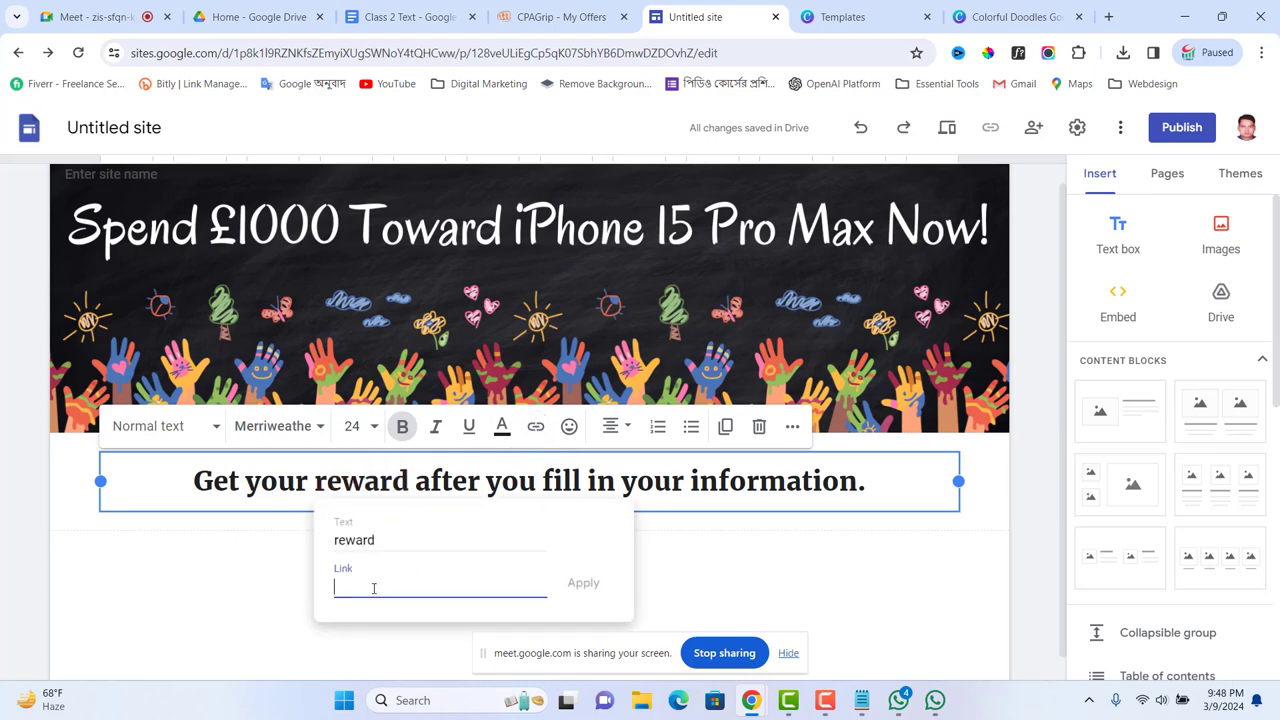
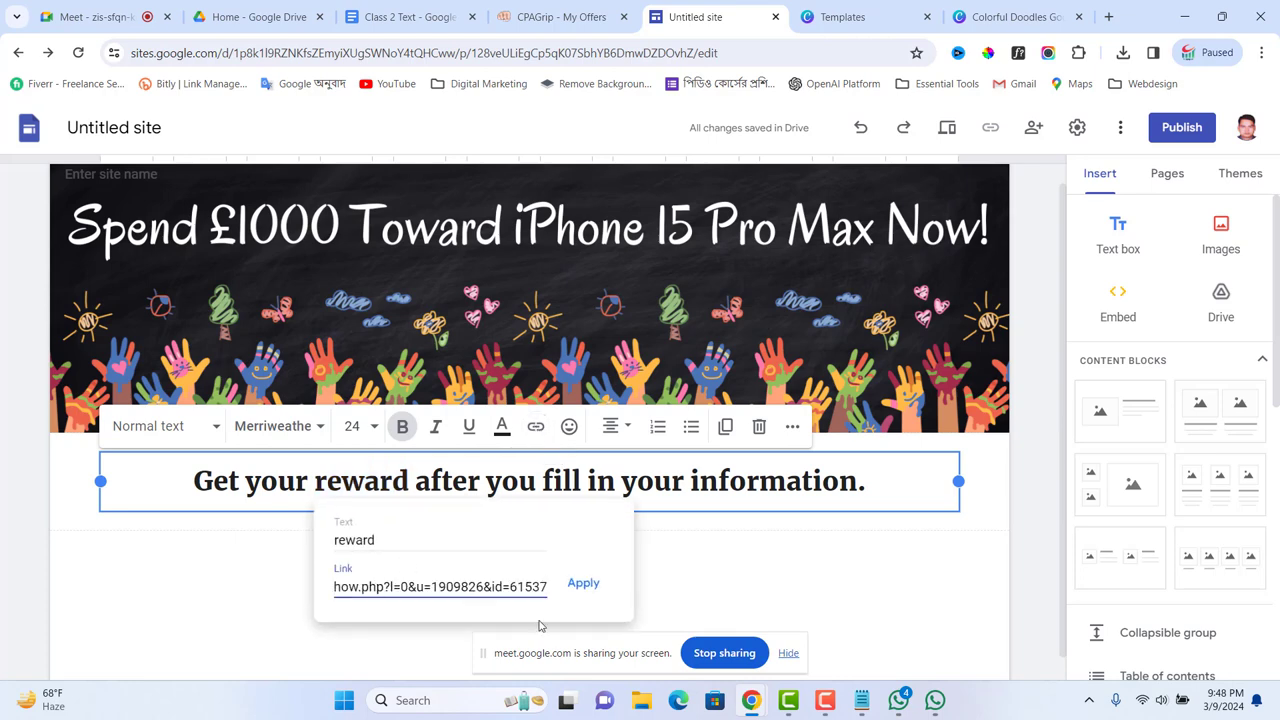
Step: Apply the offer URL link to 'reward' and set its text colour to red (#ff0000)
click(583, 584)
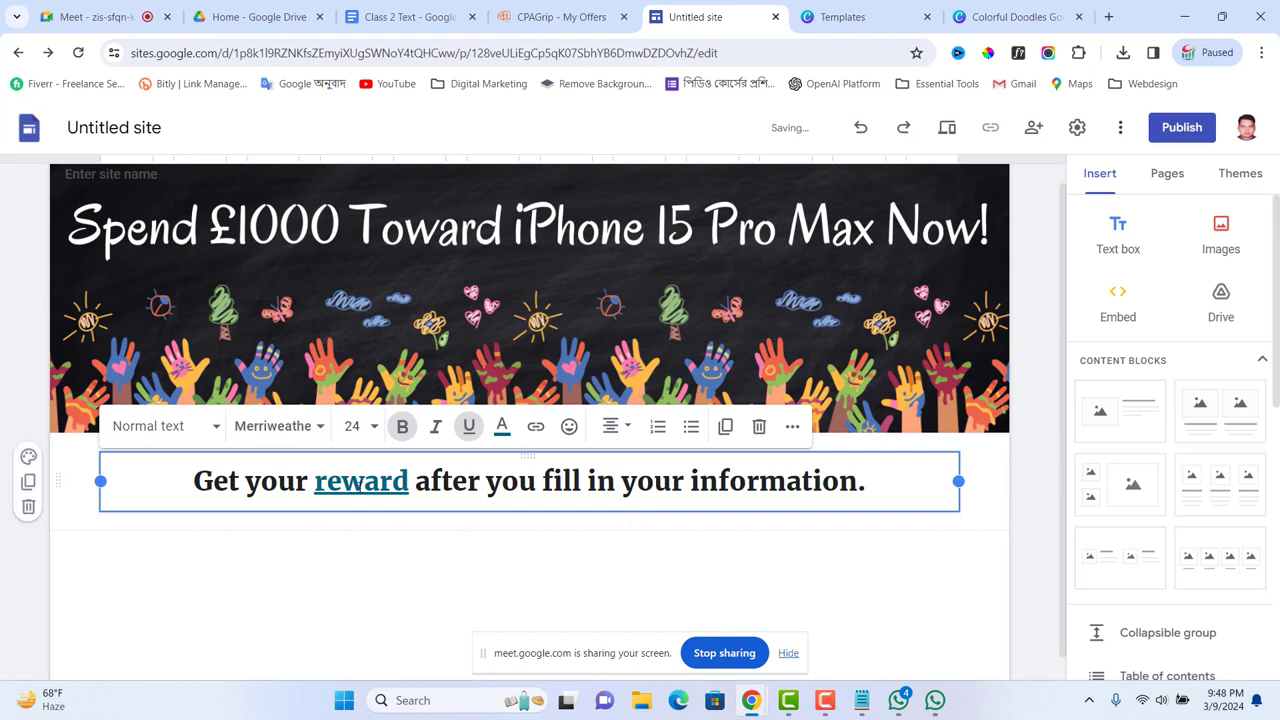
drag(413, 481, 314, 481)
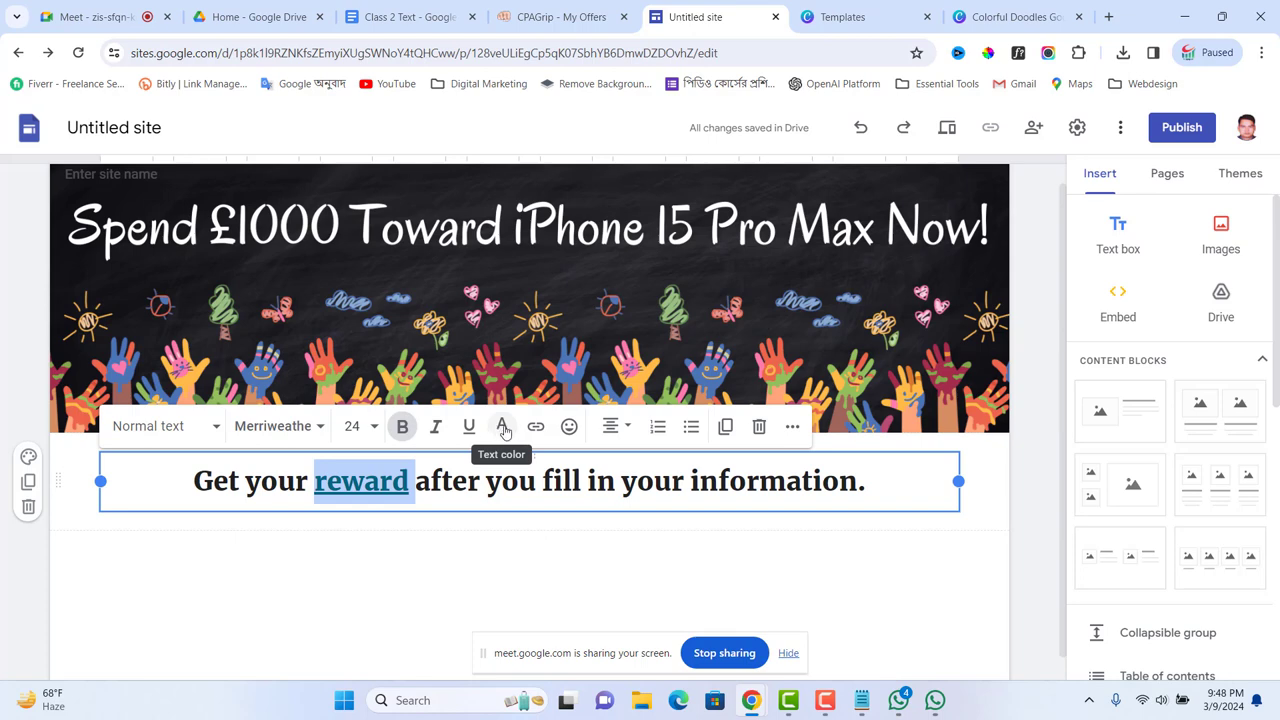
click(503, 428)
click(489, 198)
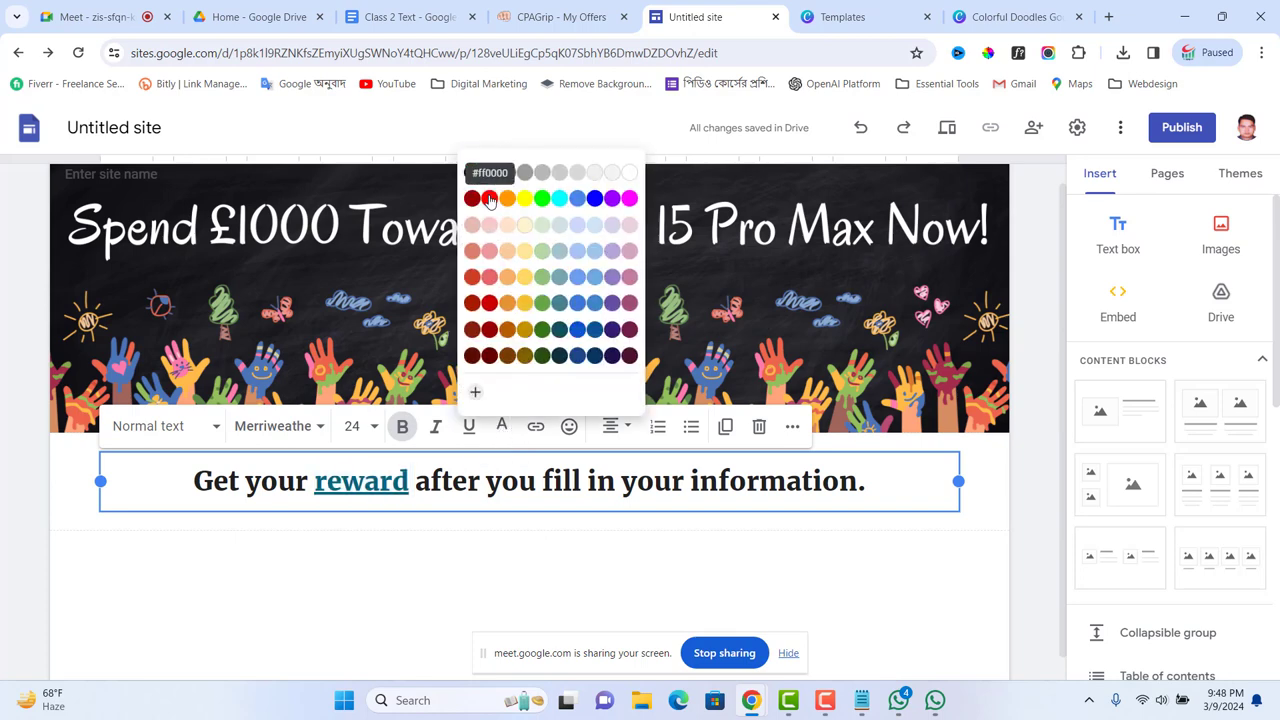
click(425, 588)
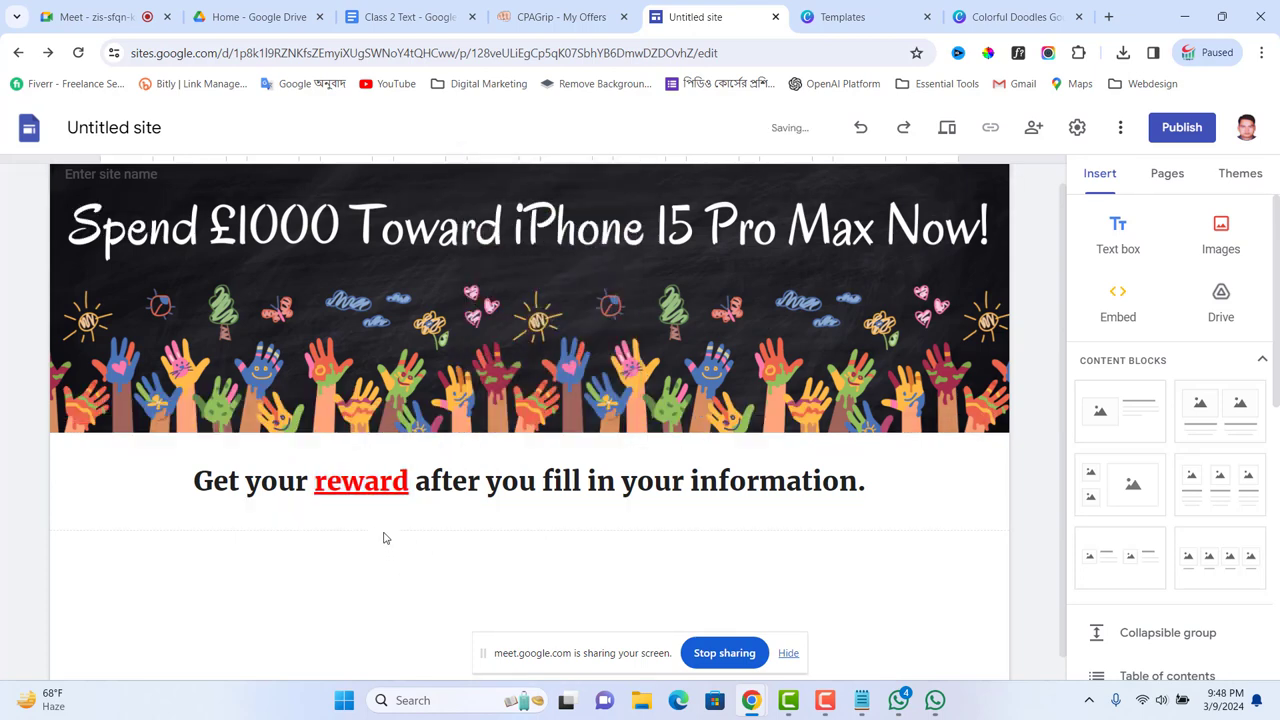
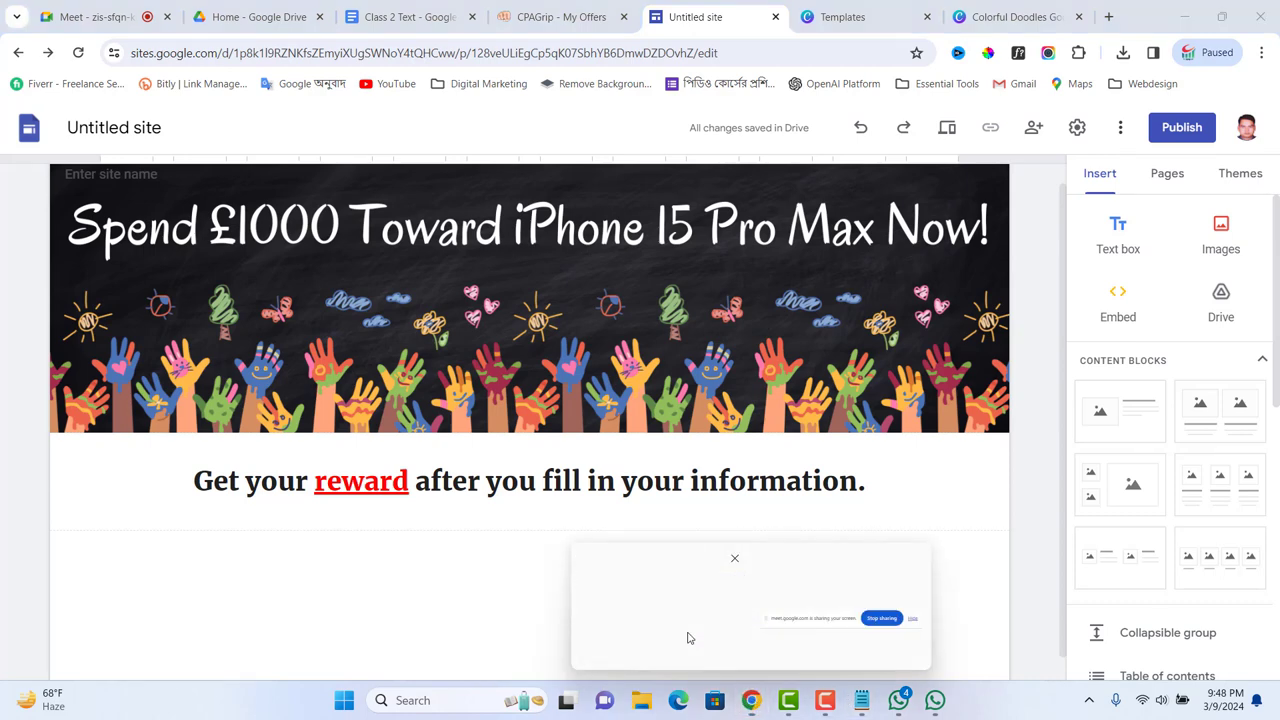
Step: Review the CPAGrip 'Spend £1000 Toward iPhone 15 Pro Max' offer, check the Canva banner, then start a blank tab
click(561, 22)
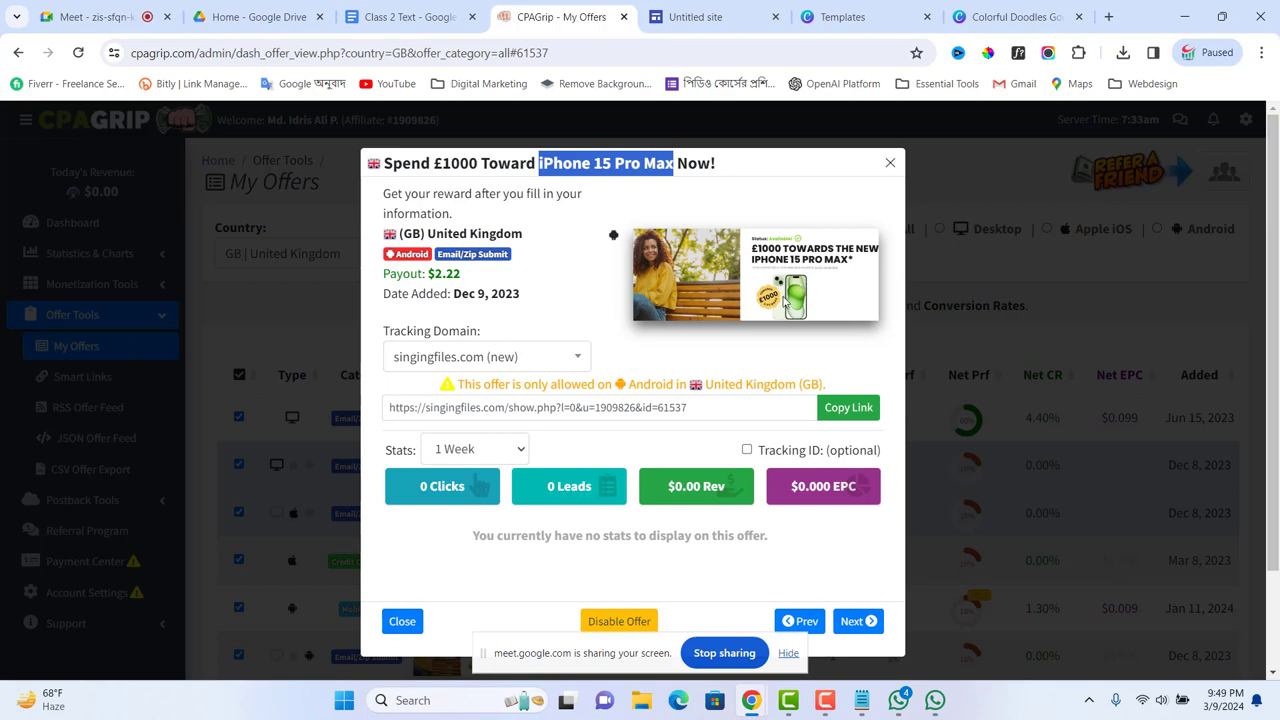
click(1025, 20)
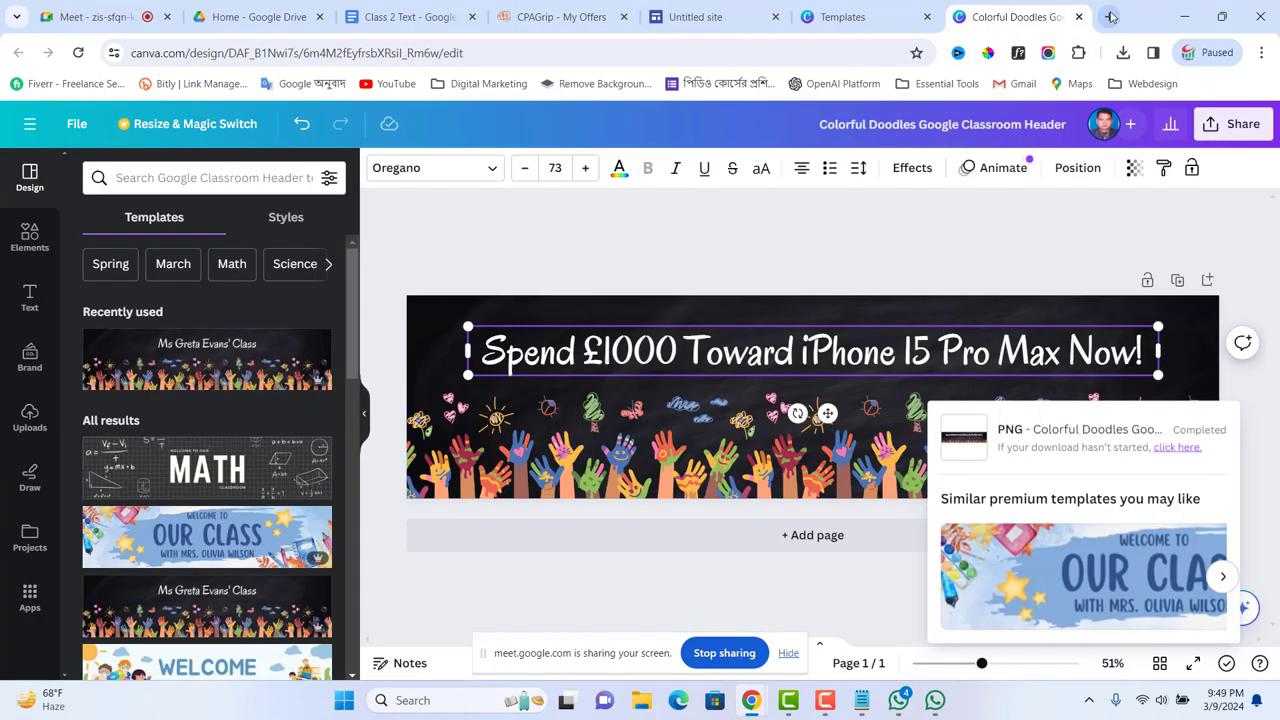
click(1108, 17)
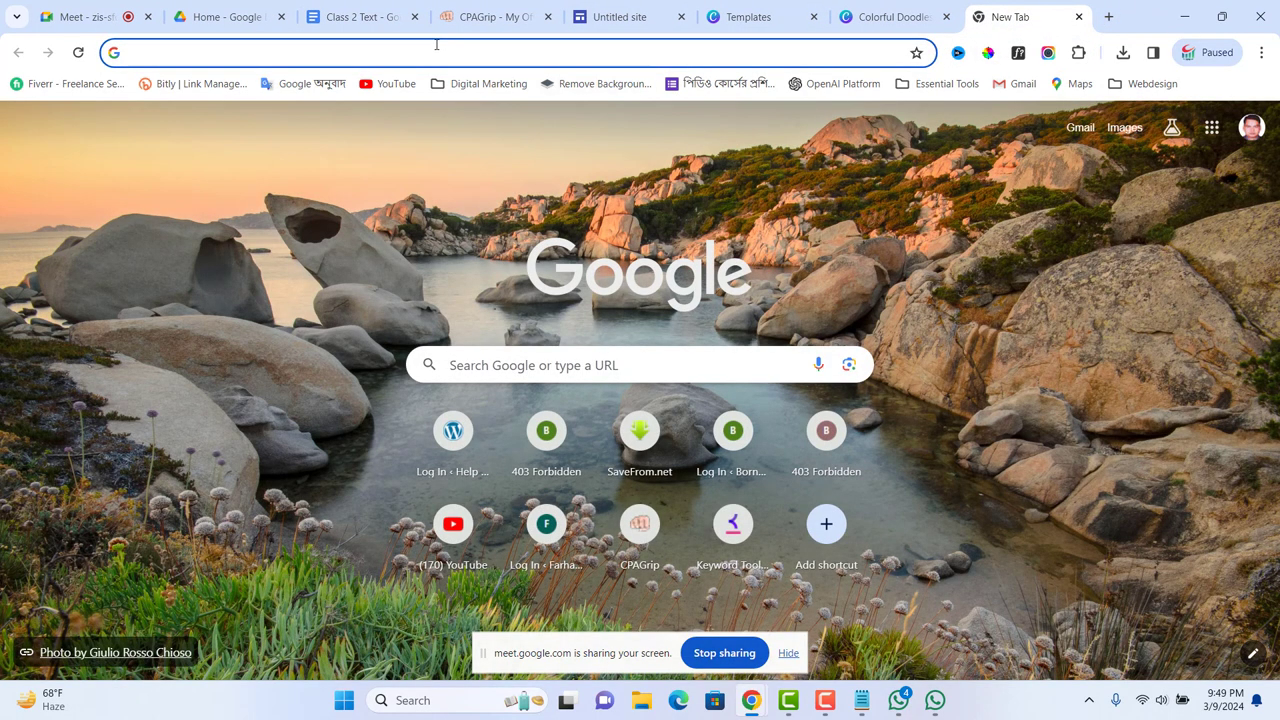
Step: Search Google for 'sign up button' images and preview the red Adobe Stock SIGN UP button
text(sign )
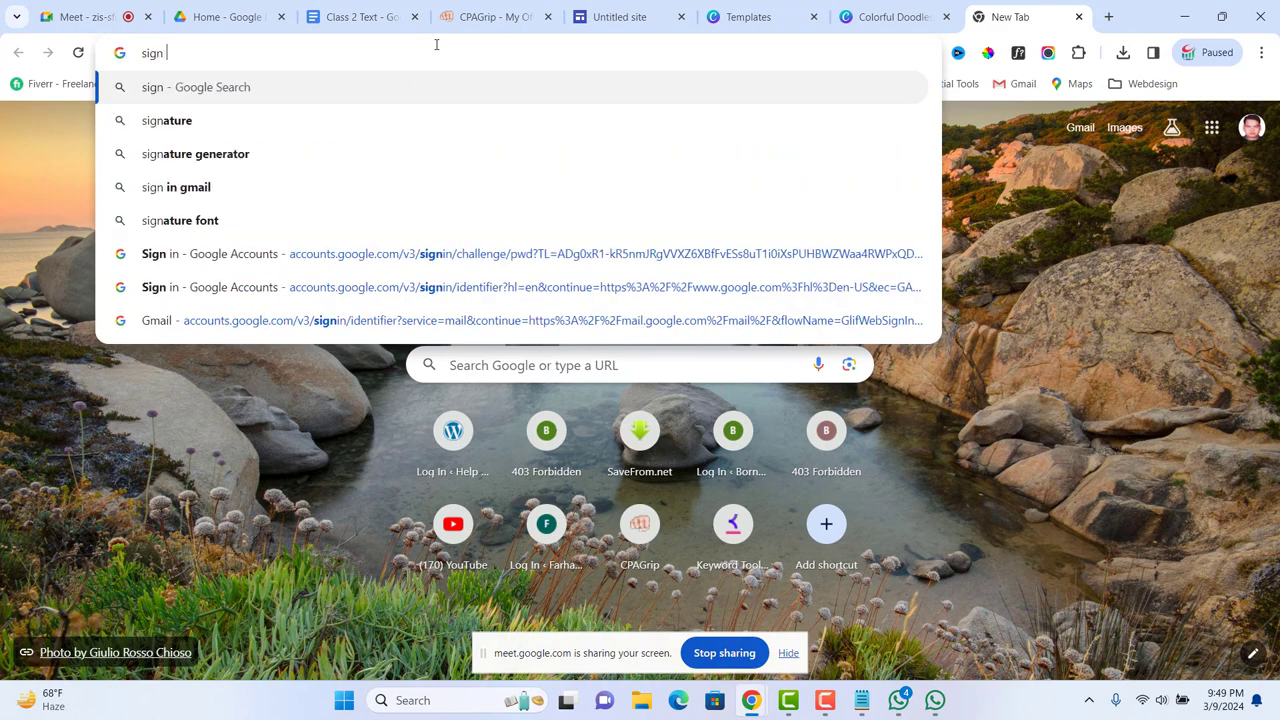
text(up b)
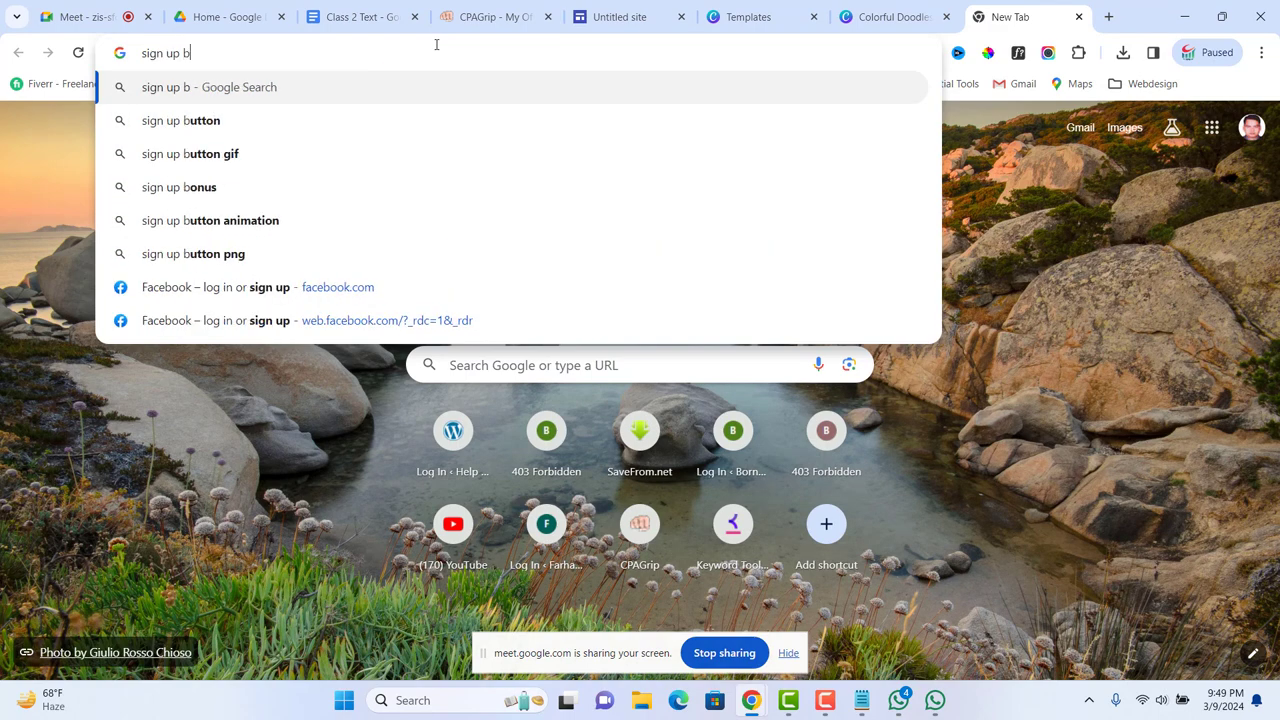
text(utton)
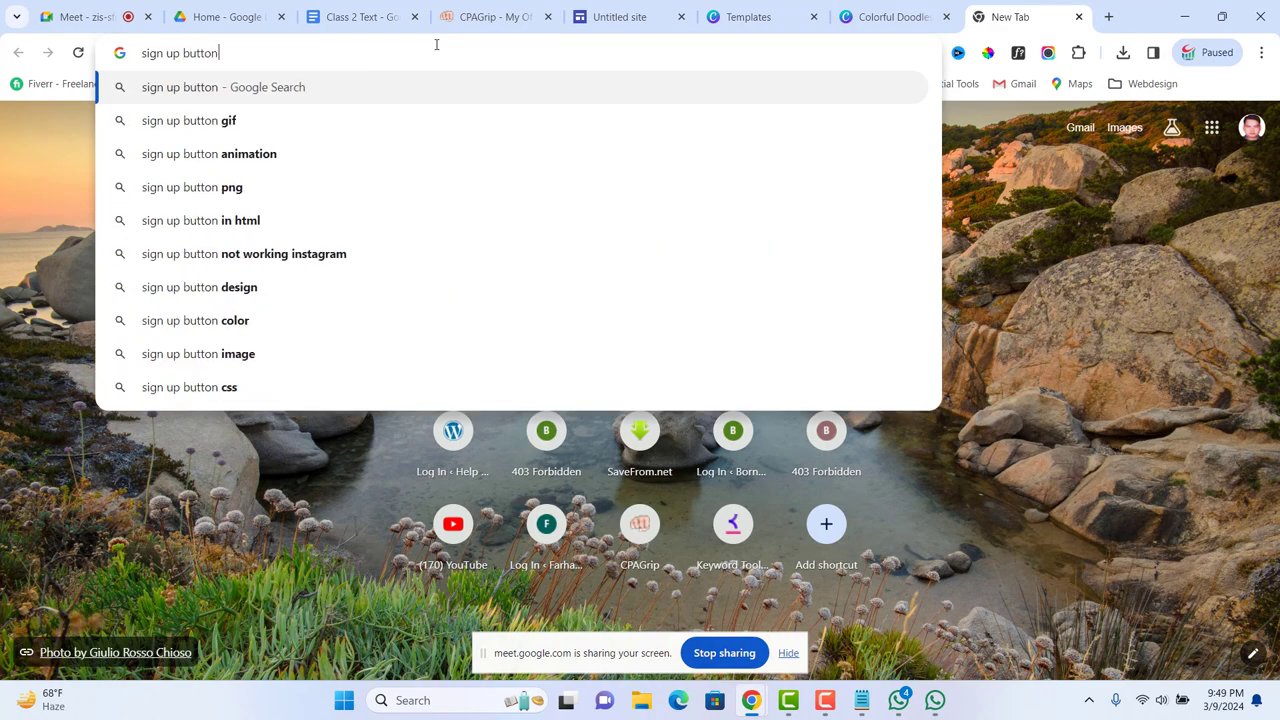
key(Return)
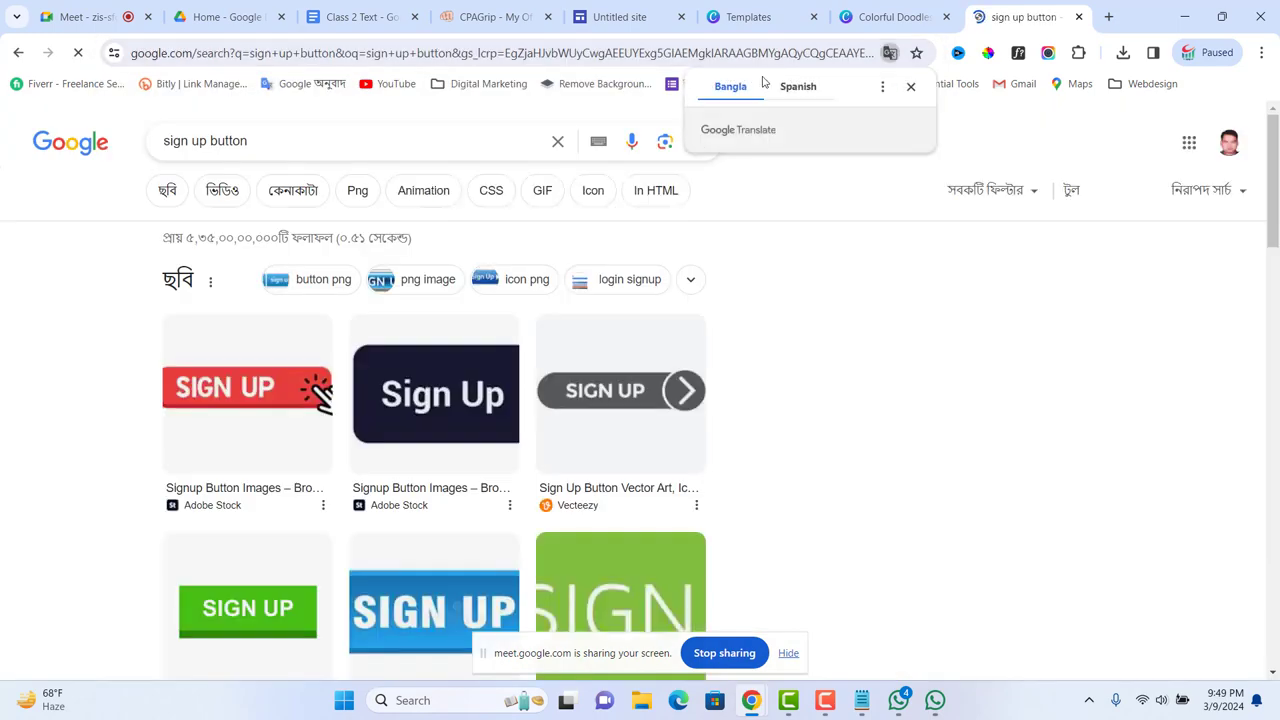
scroll(745, 235, down, 2)
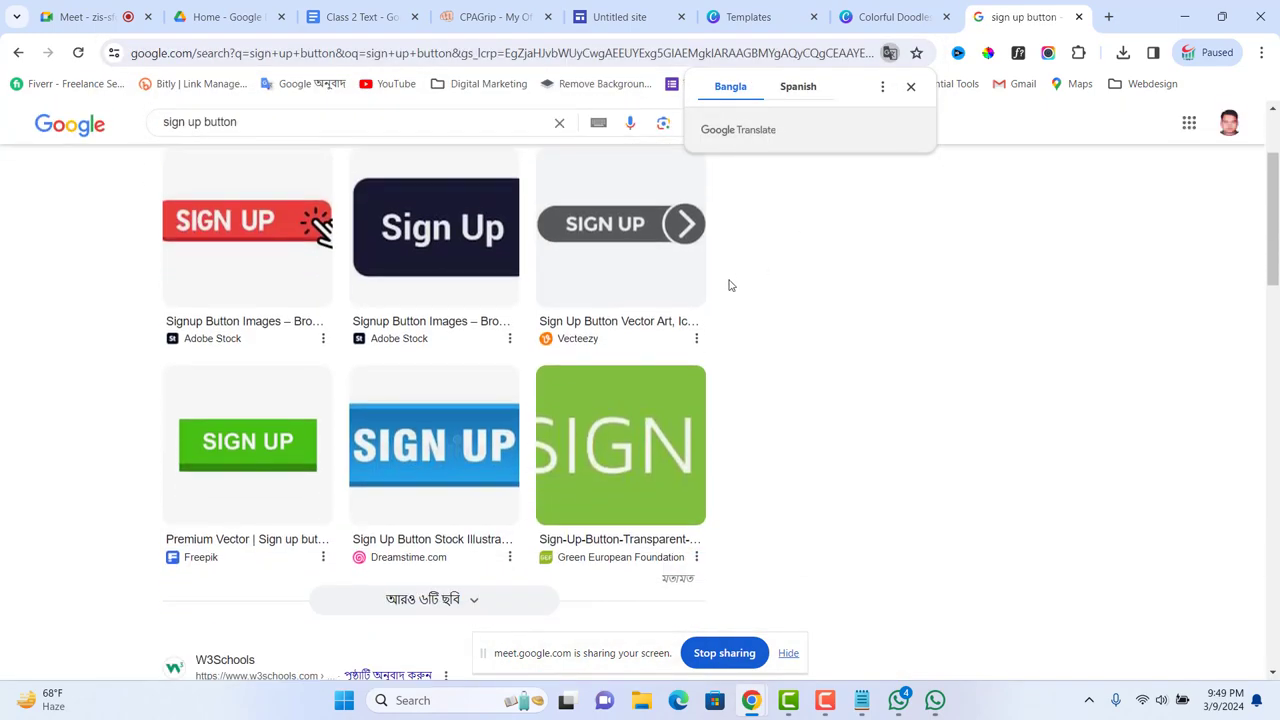
click(441, 433)
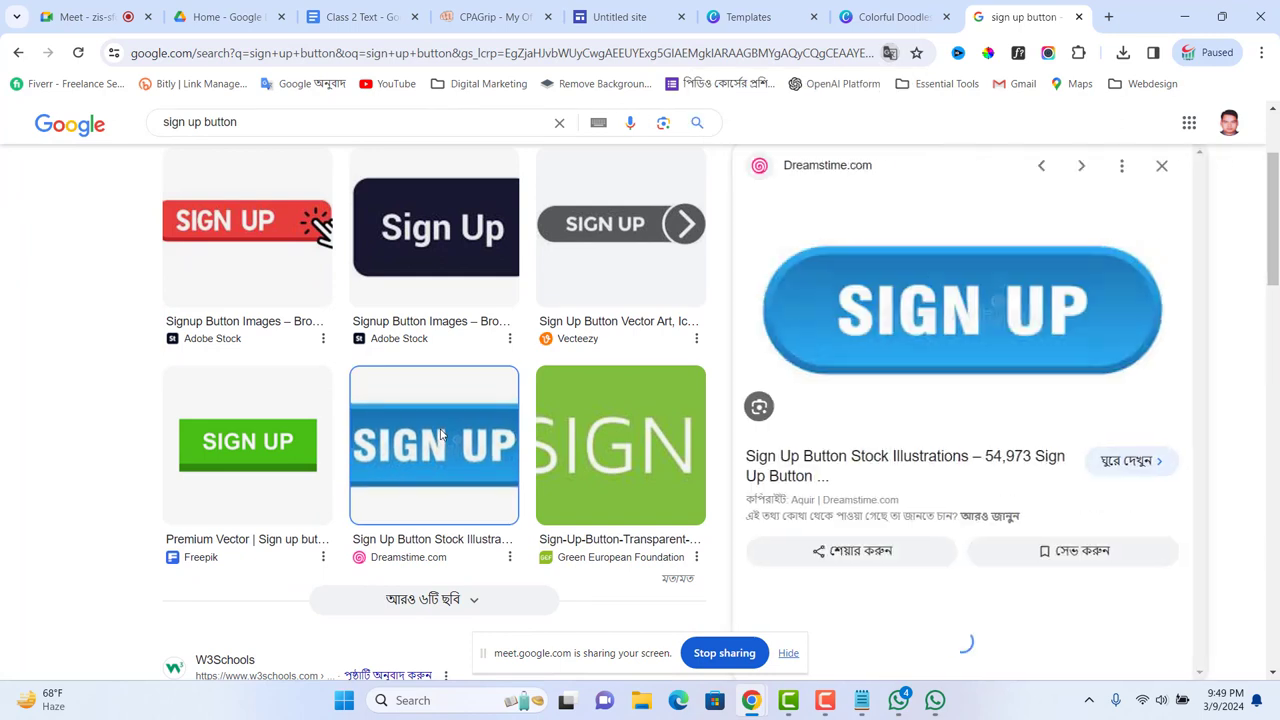
click(330, 226)
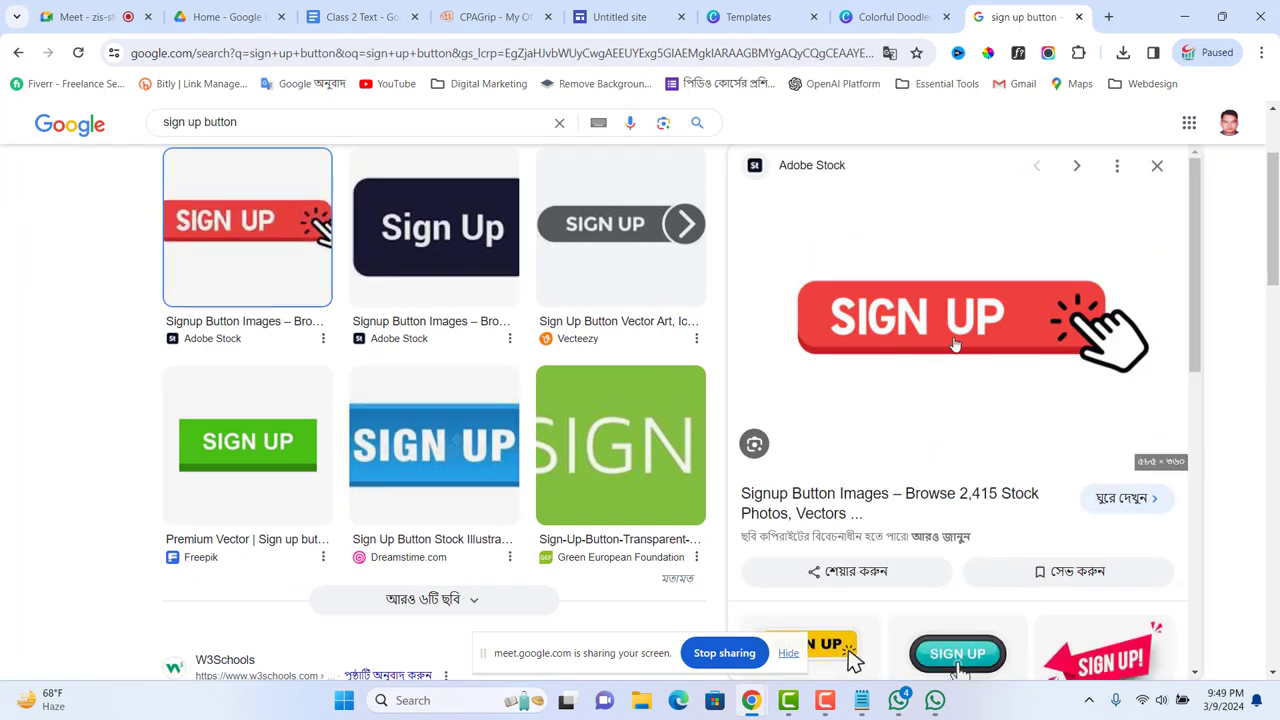
scroll(976, 434, down, 2)
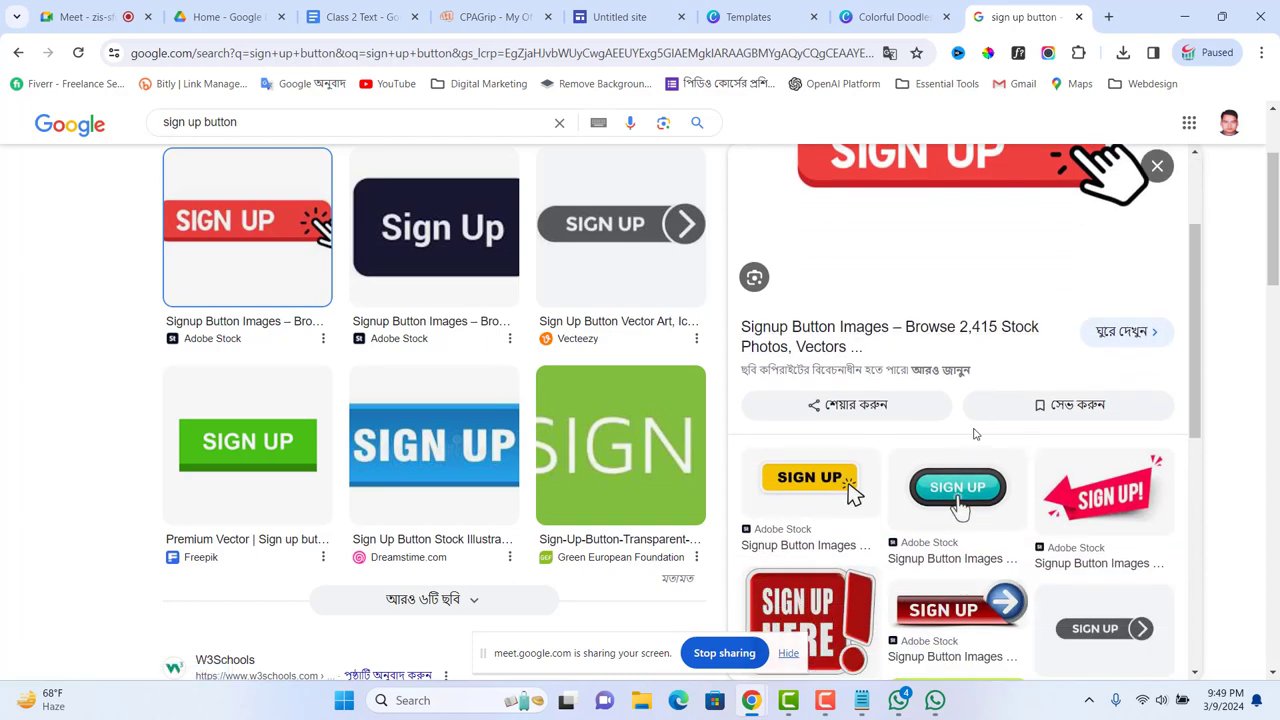
scroll(971, 489, down, 1)
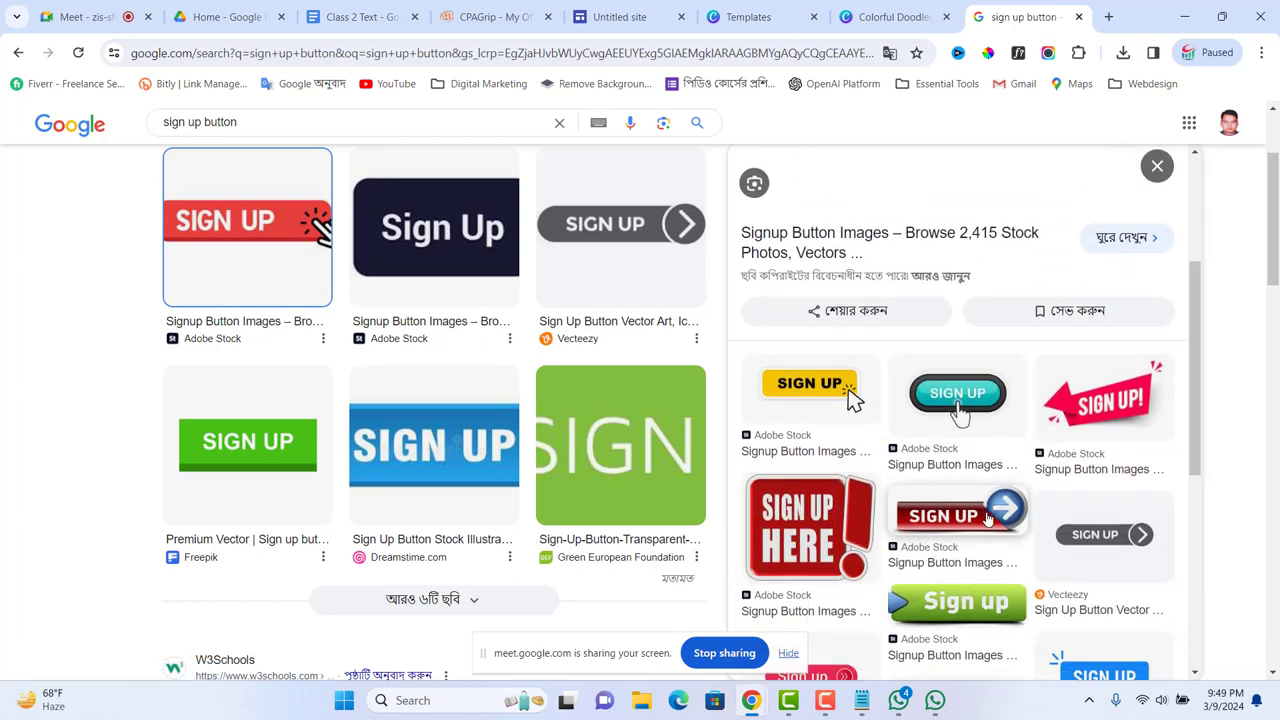
scroll(985, 518, down, 3)
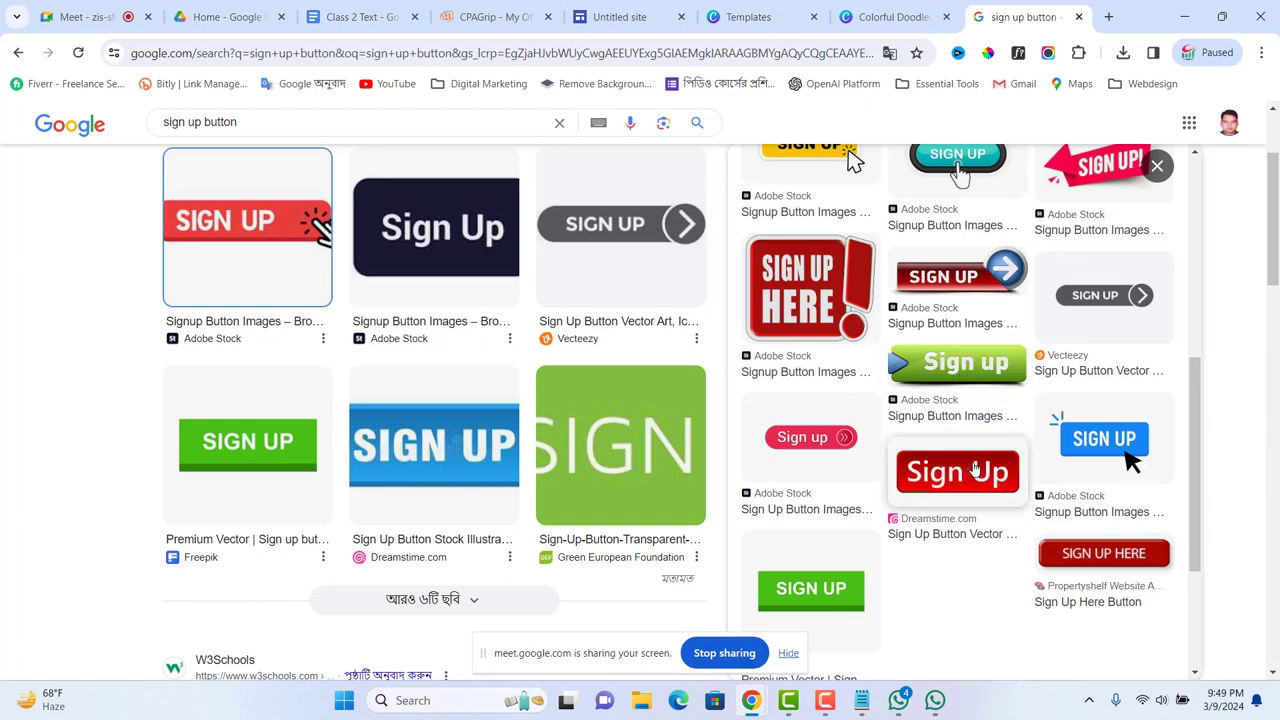
scroll(965, 382, up, 5)
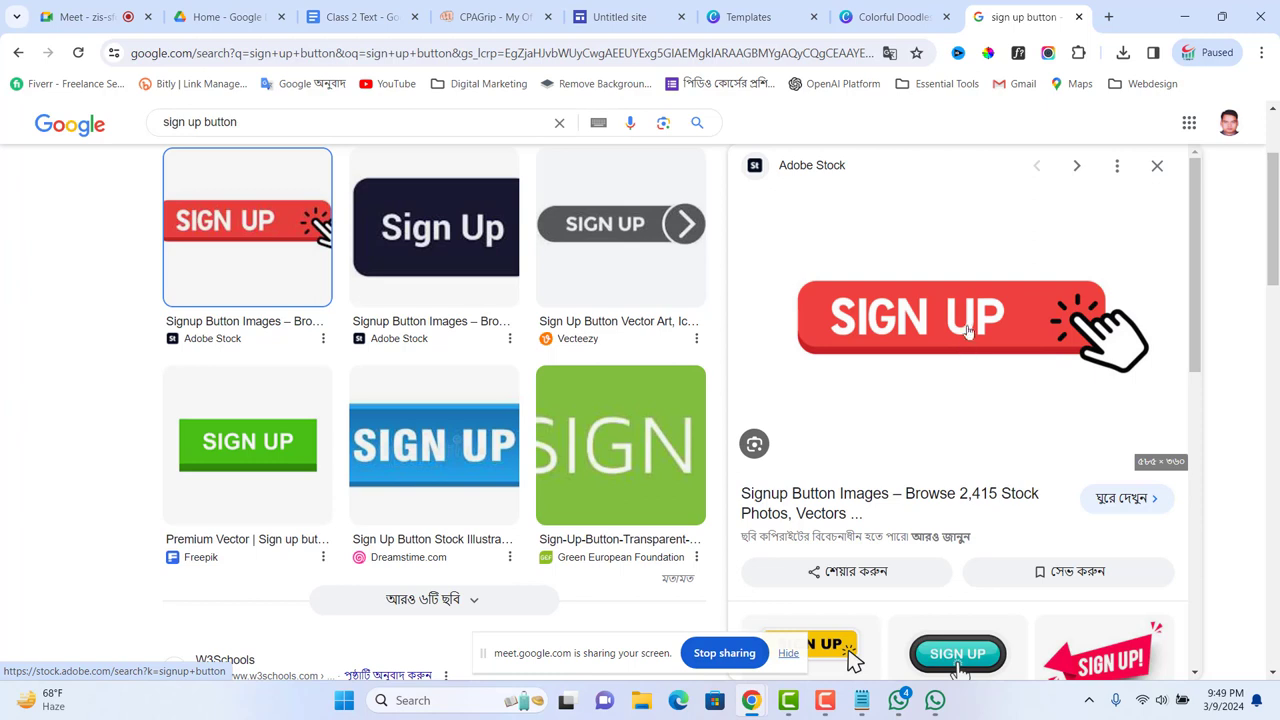
Step: Save the red SIGN UP image to the Desktop as 'iPhone 15 Pro Max button.png'
right_click(966, 319)
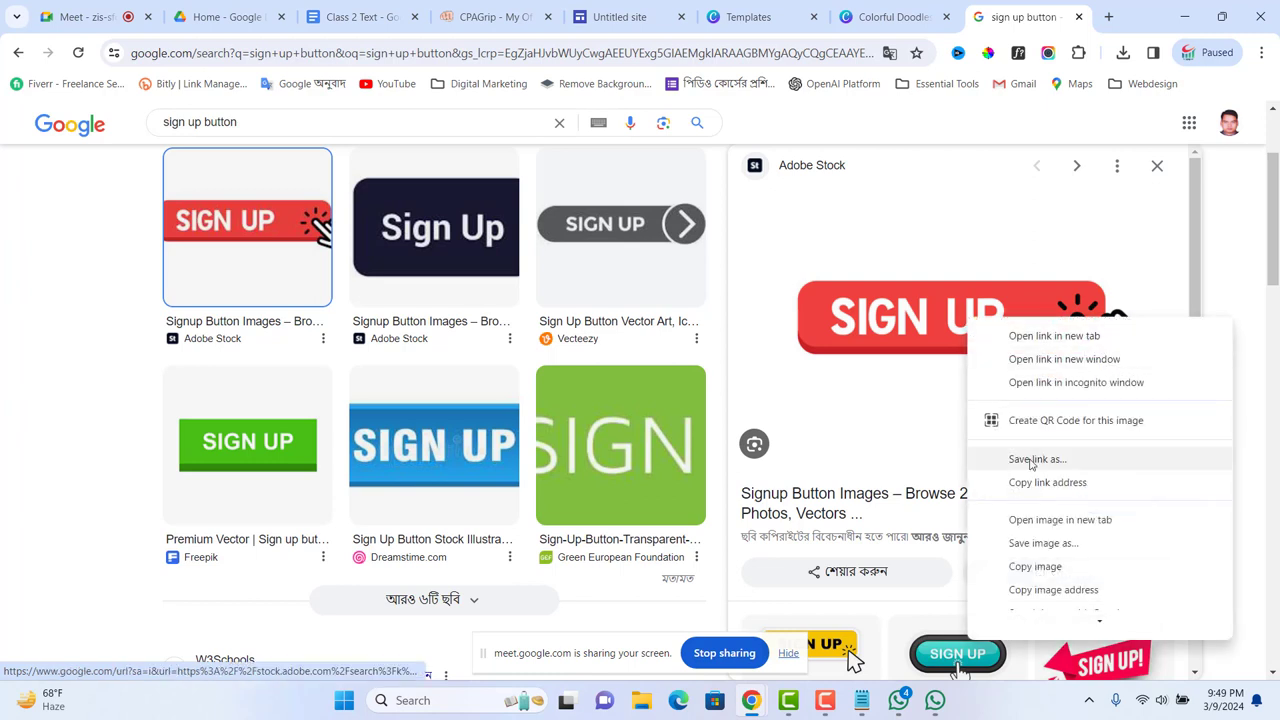
click(1040, 545)
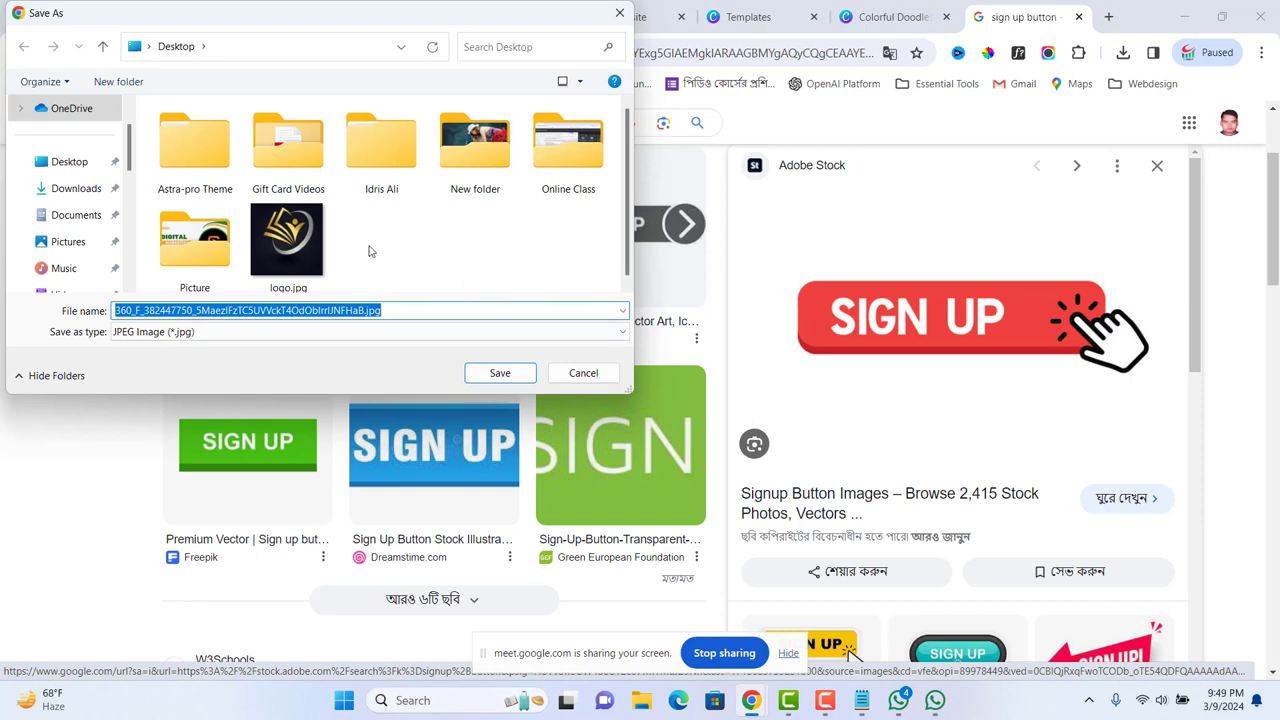
text(ip)
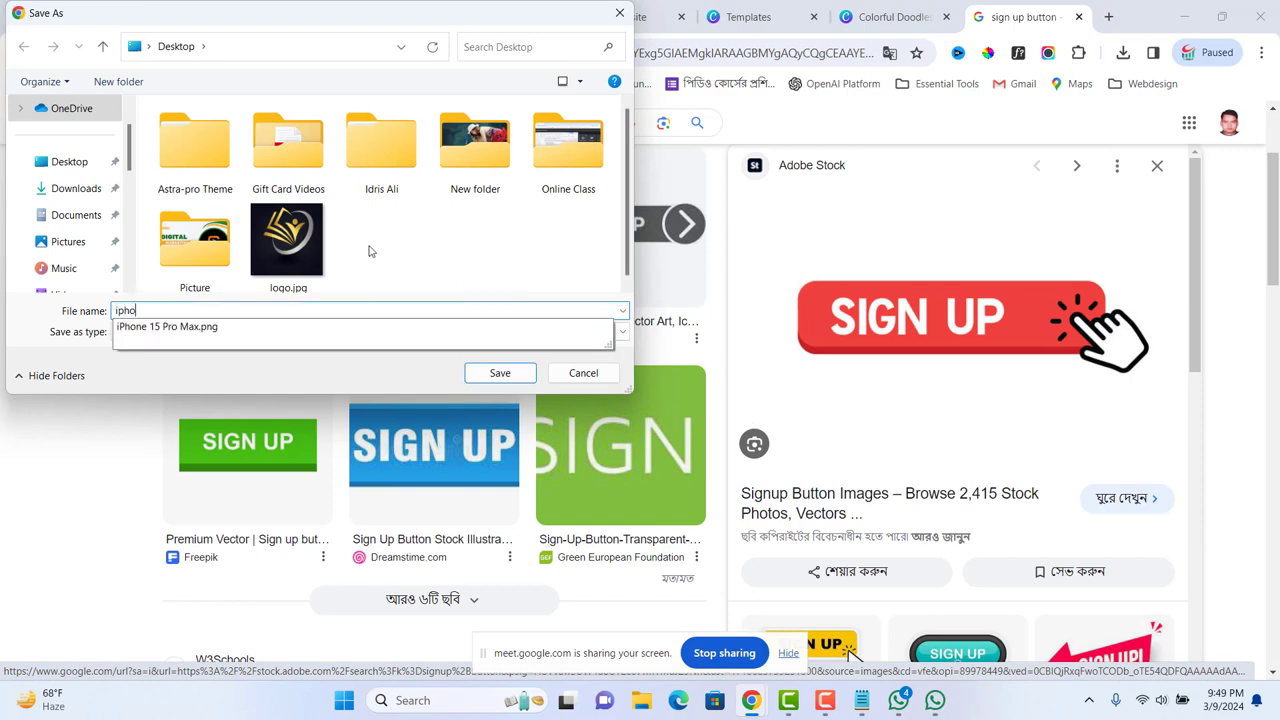
text(ho)
click(176, 328)
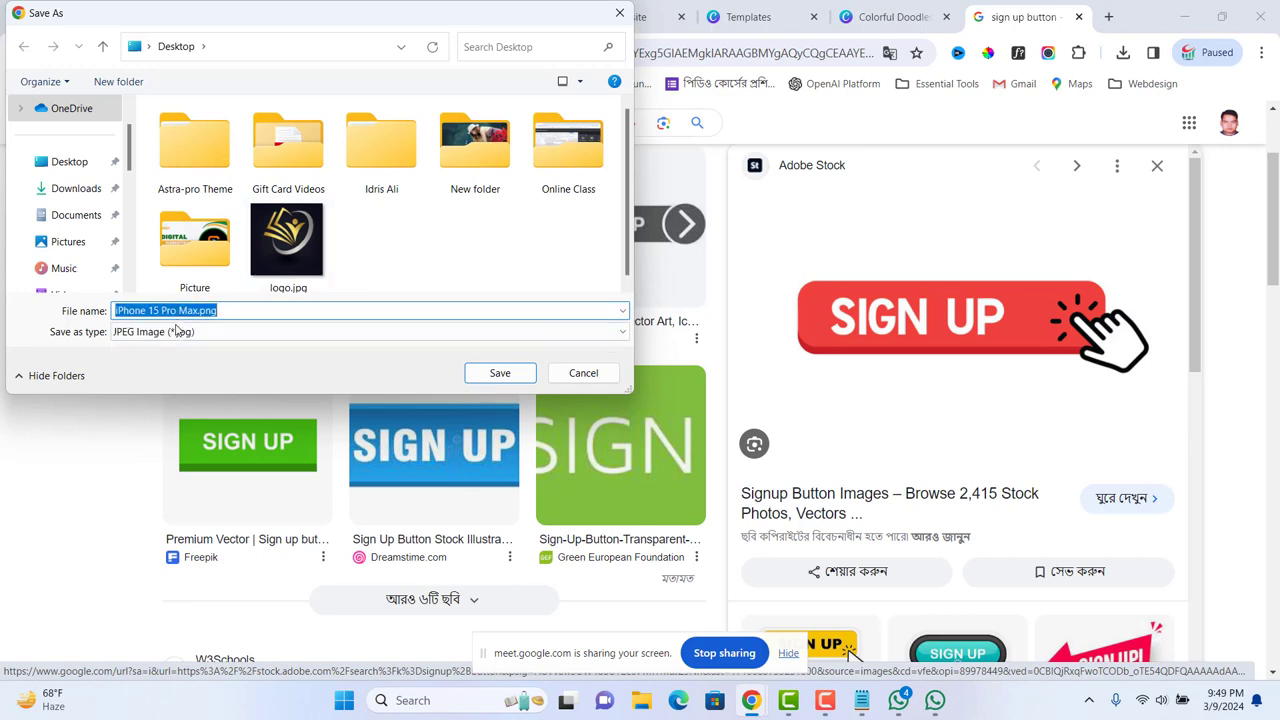
click(231, 311)
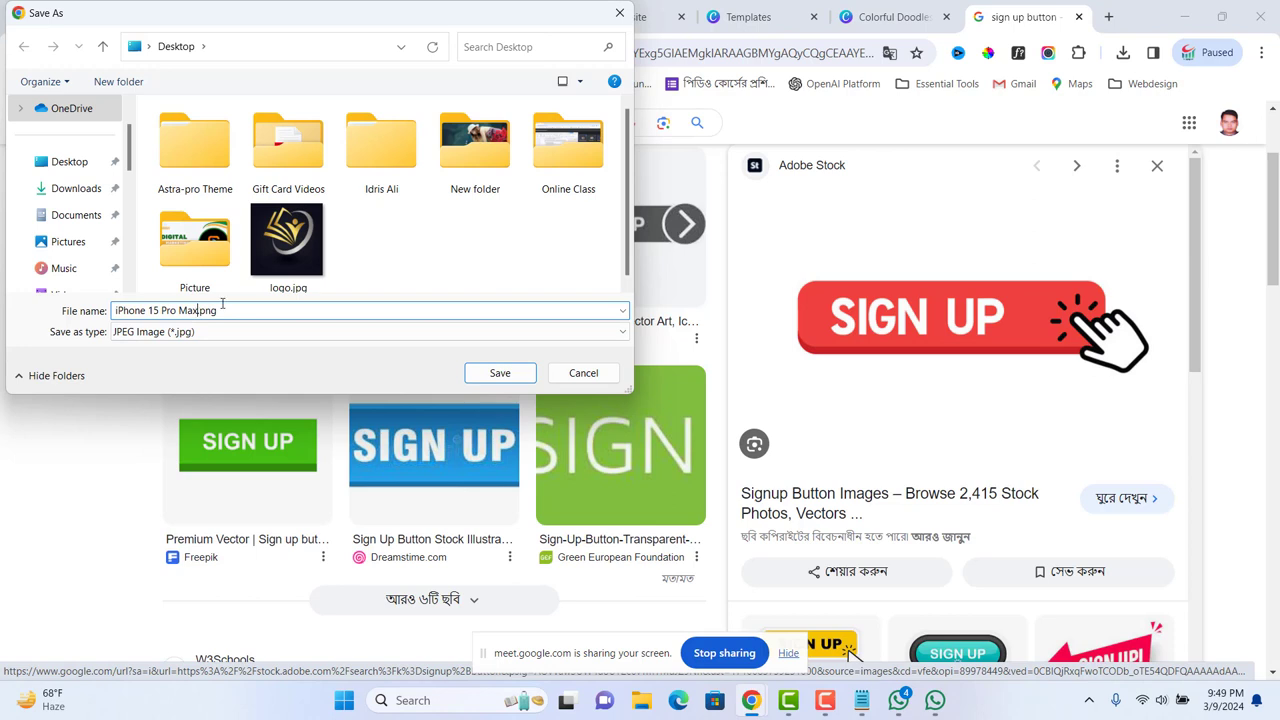
text(button)
click(500, 374)
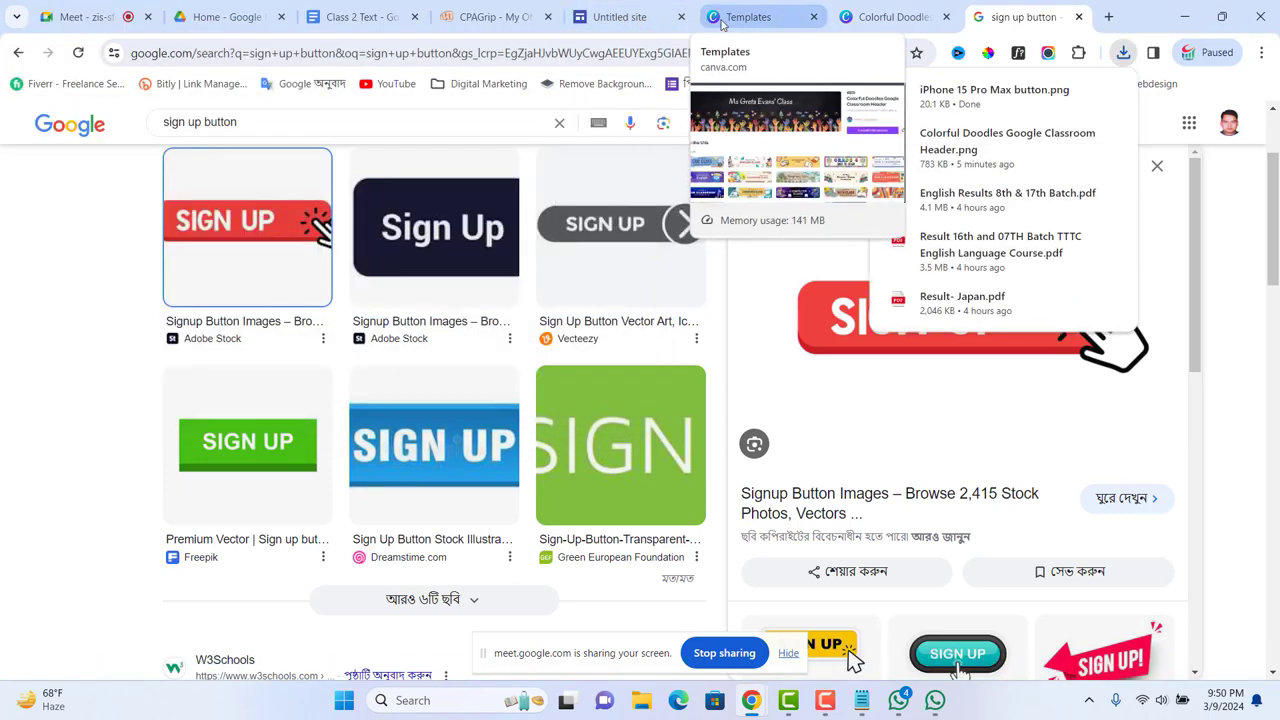
Step: Go back to the Untitled site editor showing the iPhone offer header and reward line
click(630, 17)
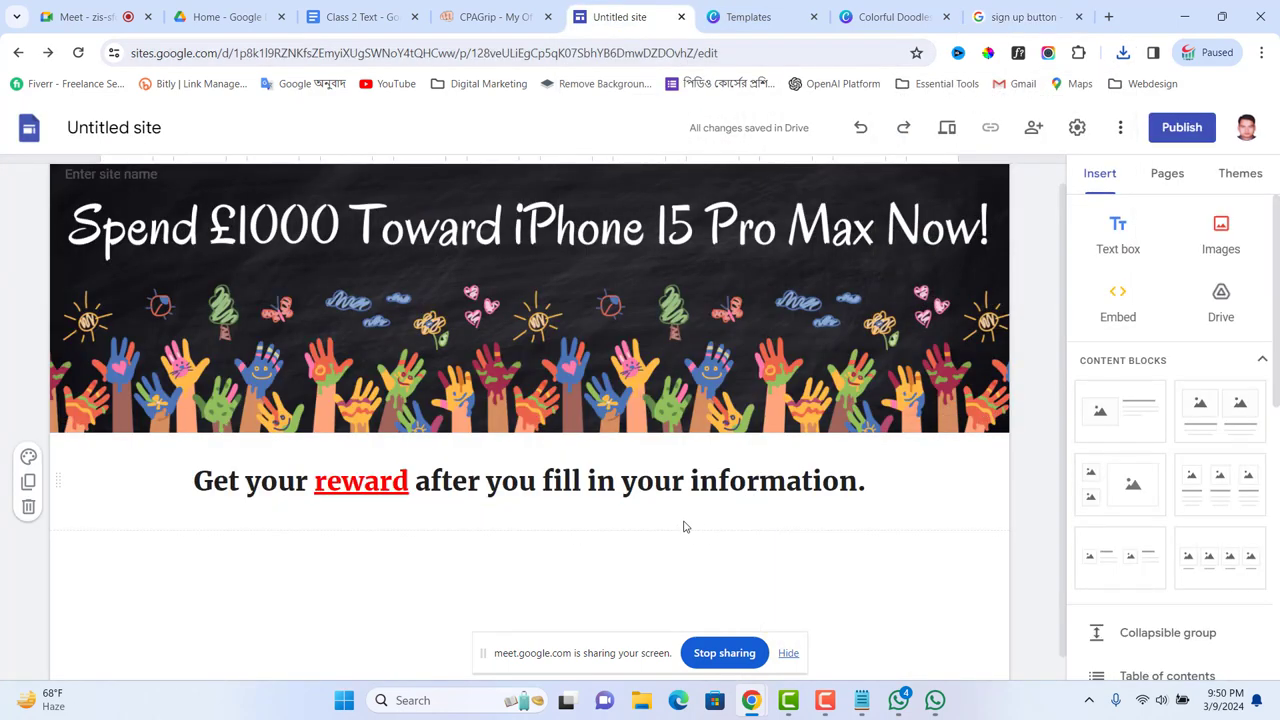
scroll(672, 525, down, 1)
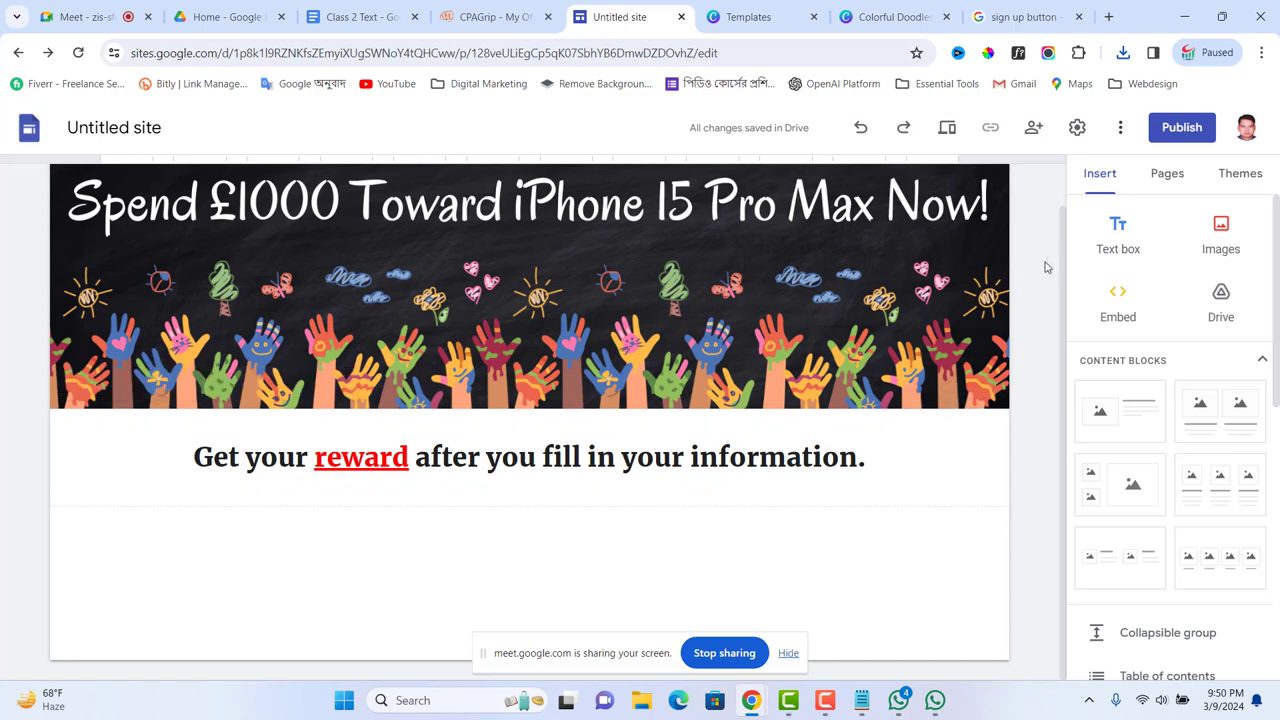
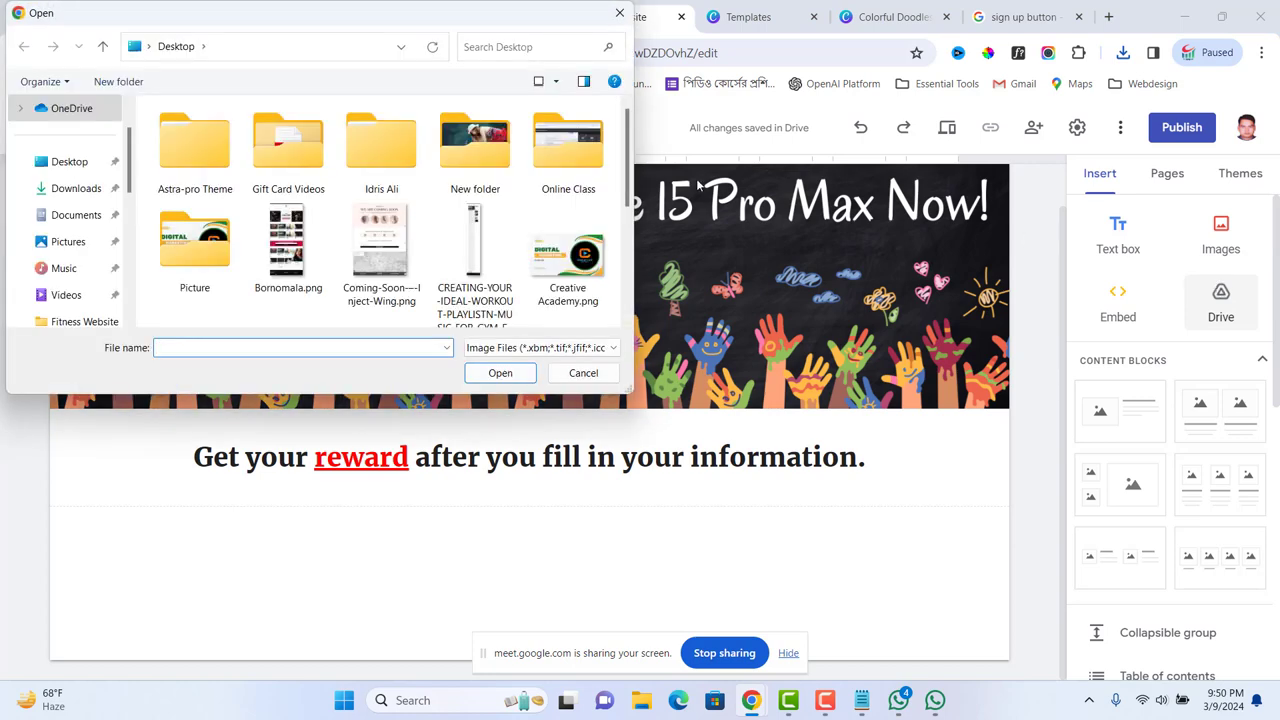
Step: Insert 'iPhone 15 Pro Max button.png' below the reward text and center it in the section
scroll(470, 165, down, 3)
click(369, 143)
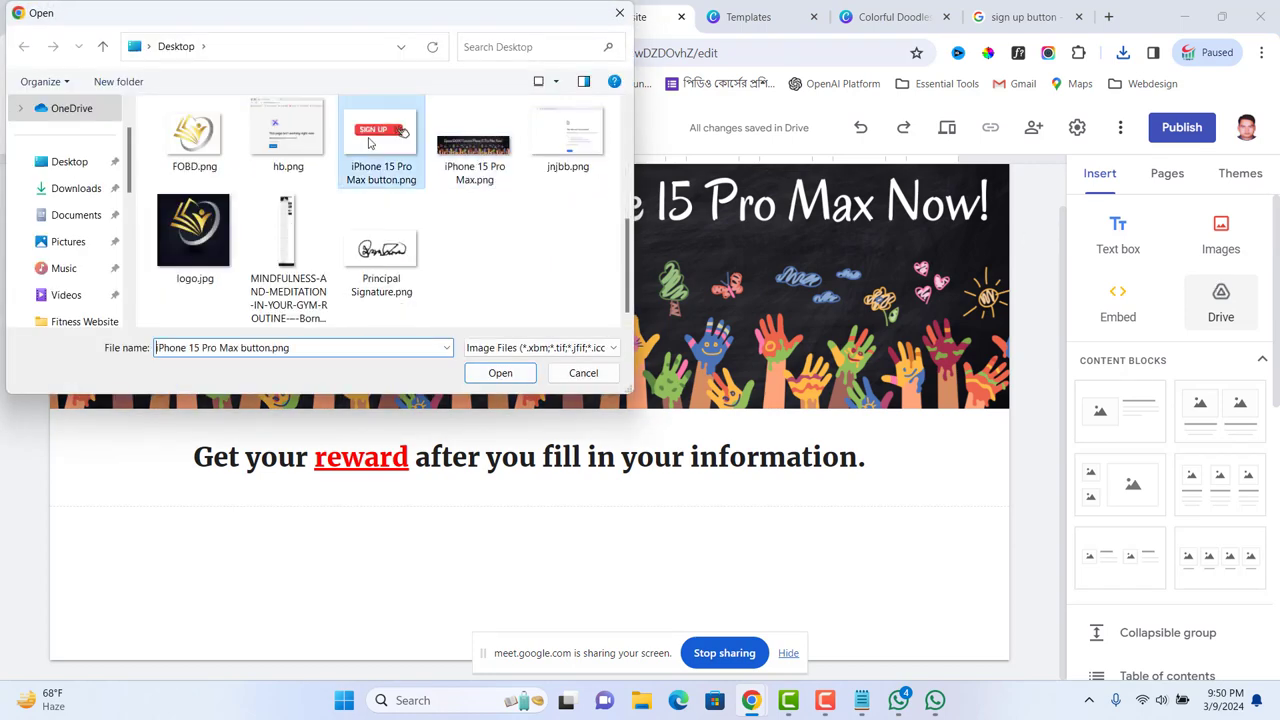
click(500, 372)
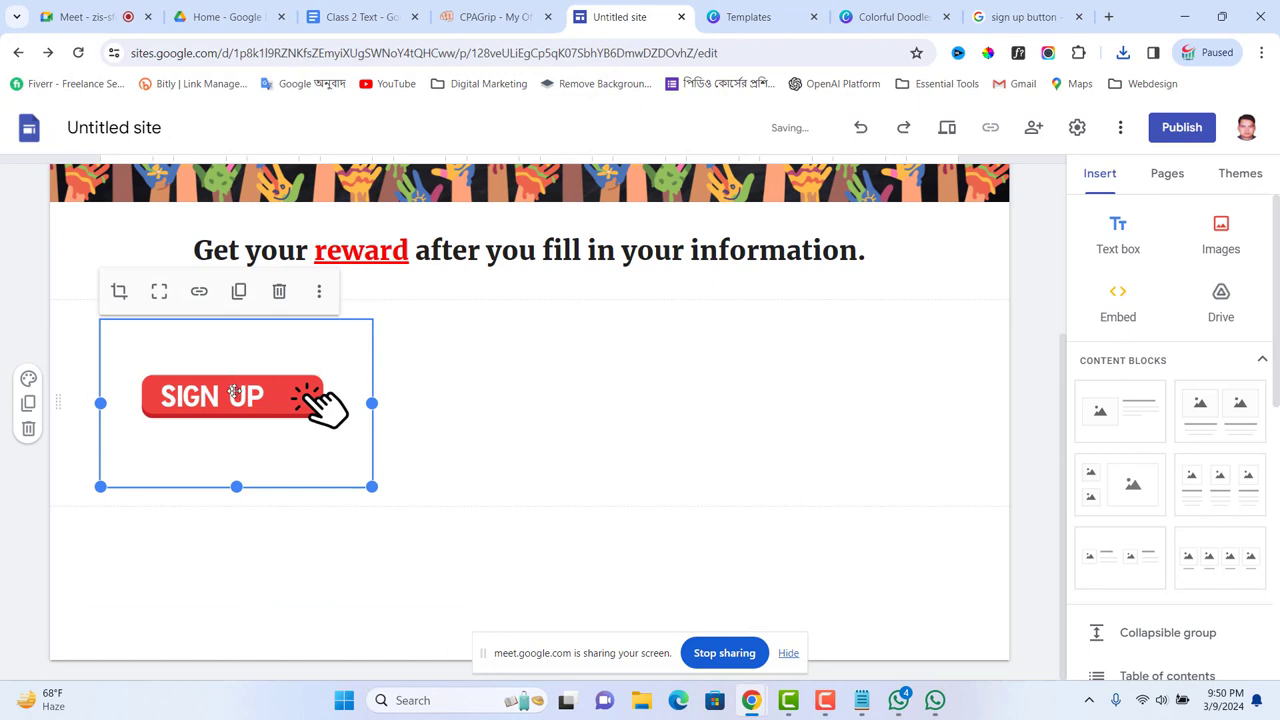
drag(234, 392, 530, 332)
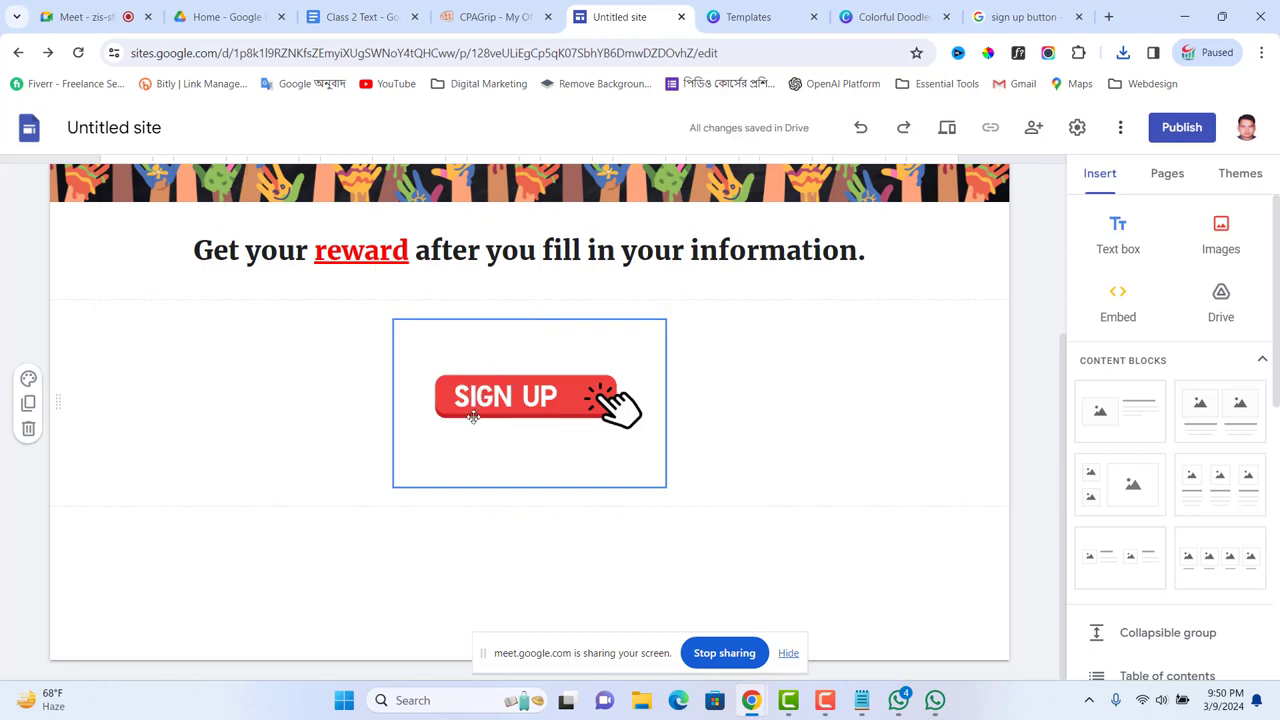
Step: Link the SIGN UP image to the pasted offer URL
click(518, 402)
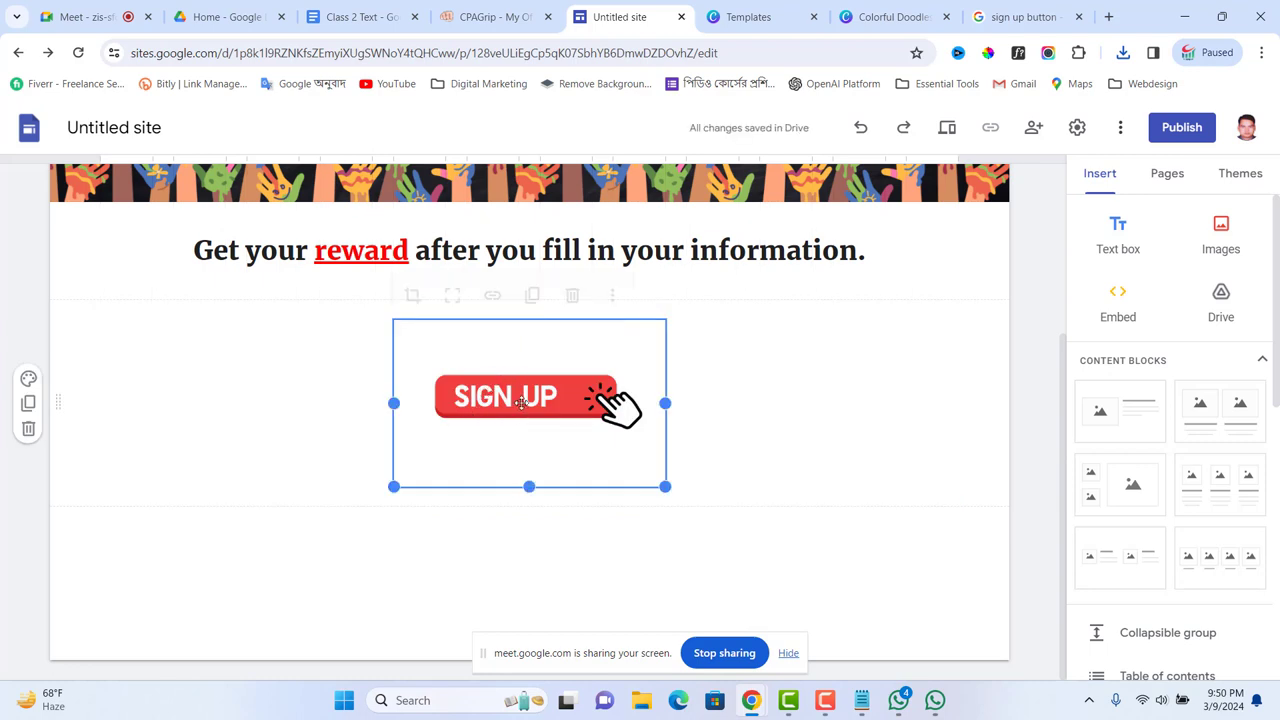
click(492, 291)
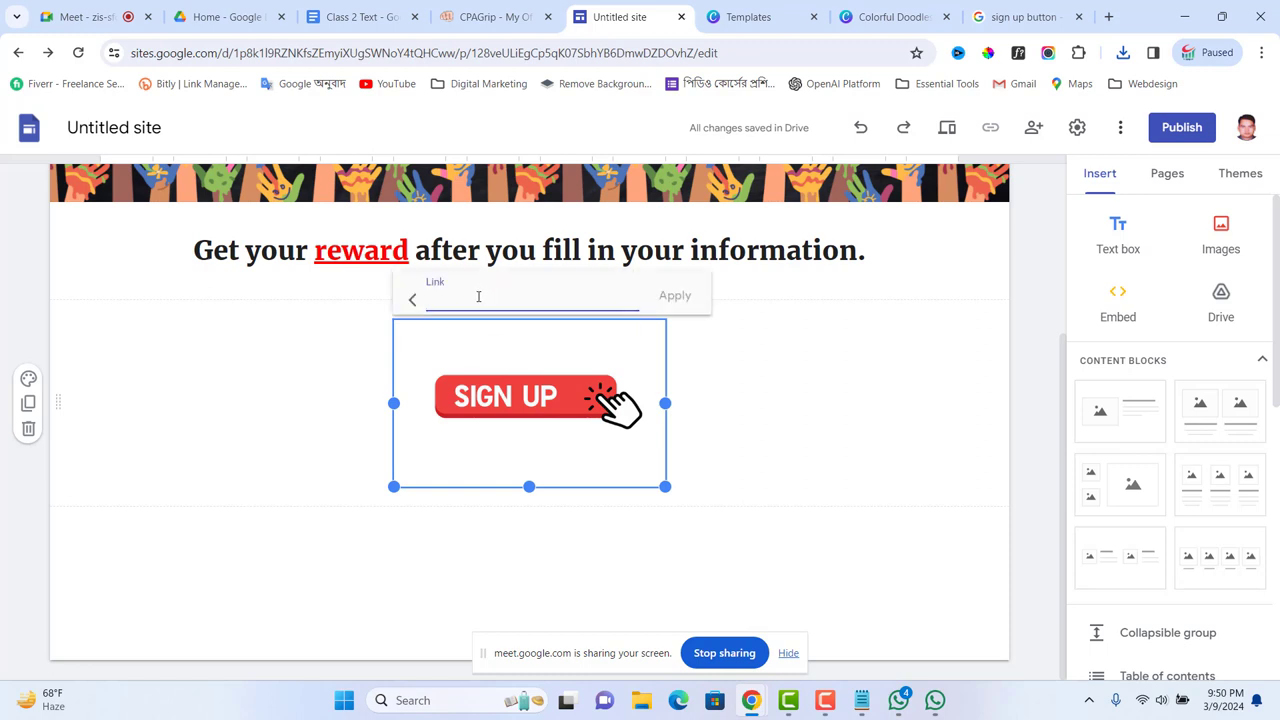
key(ctrl+v)
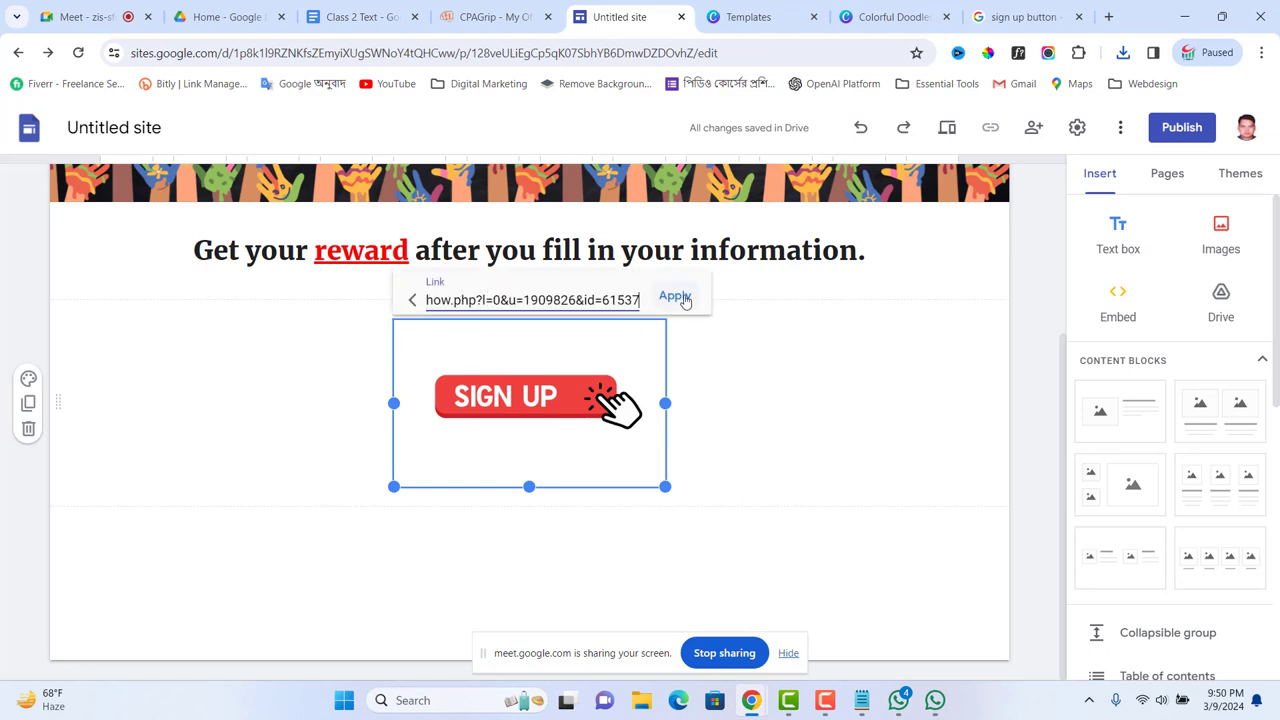
click(676, 296)
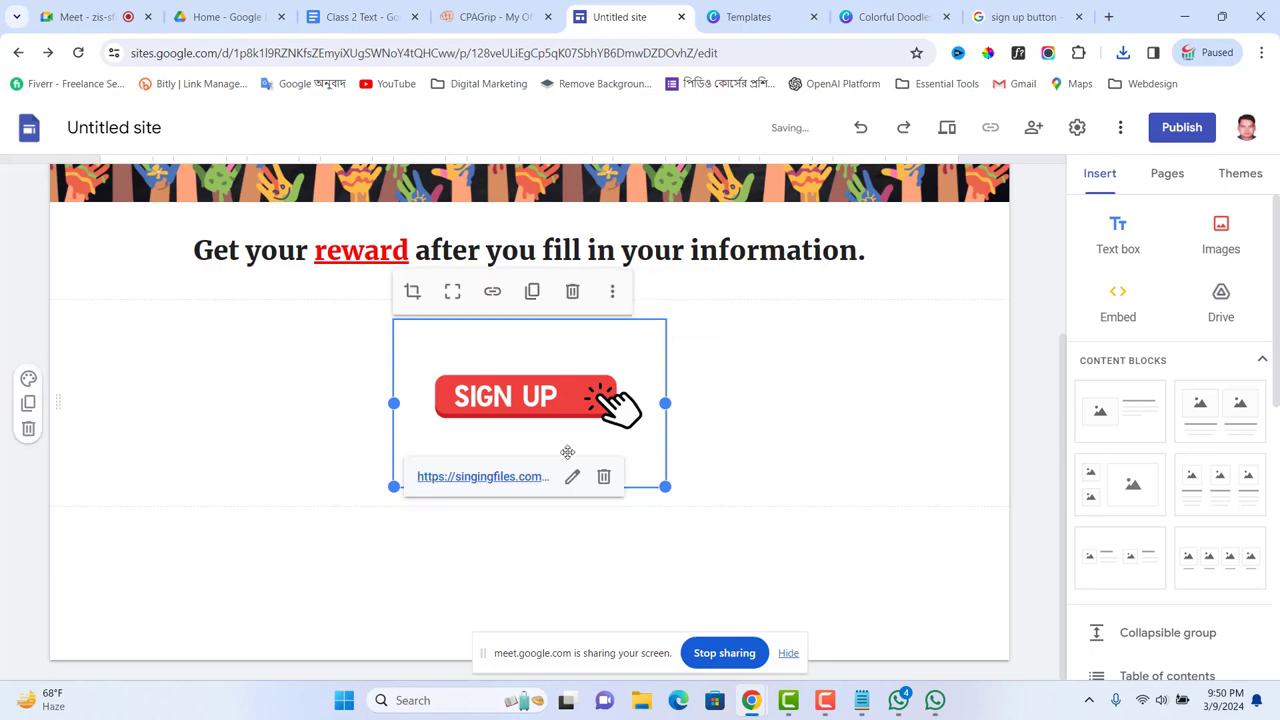
click(803, 546)
scroll(810, 540, up, 3)
scroll(863, 500, down, 3)
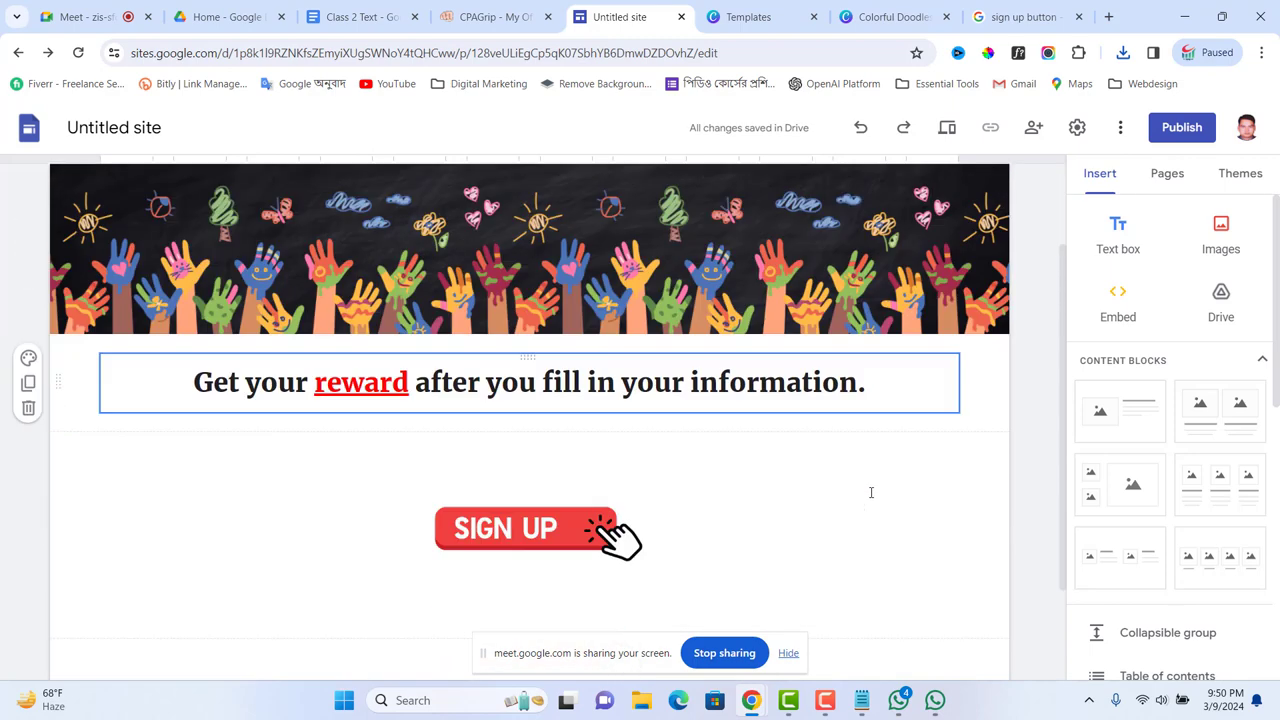
scroll(860, 500, up, 3)
scroll(860, 500, down, 3)
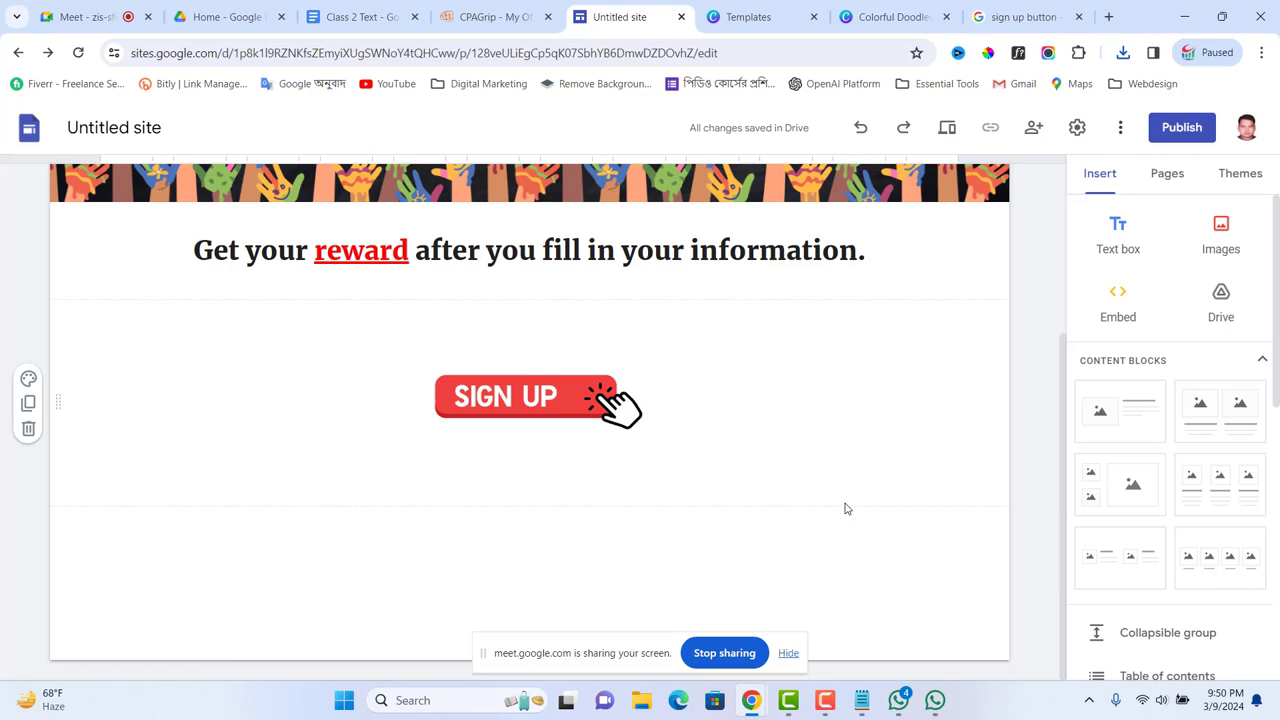
scroll(777, 451, up, 3)
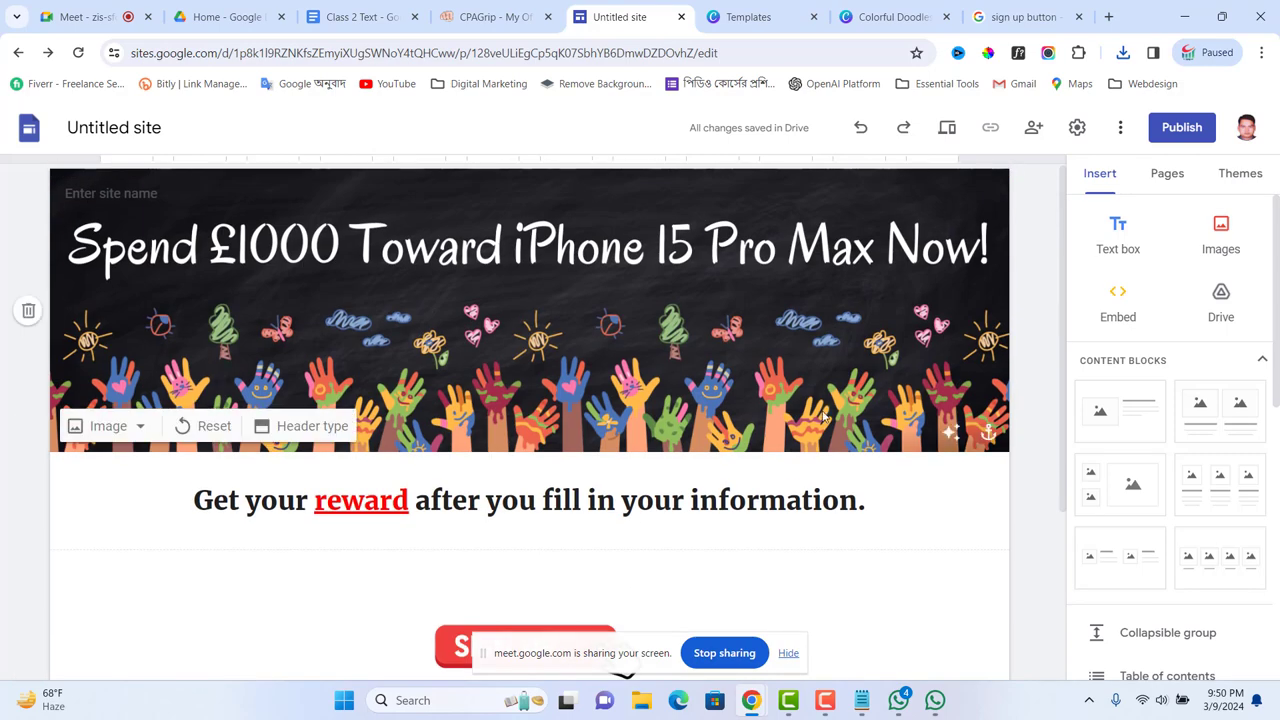
scroll(920, 449, down, 3)
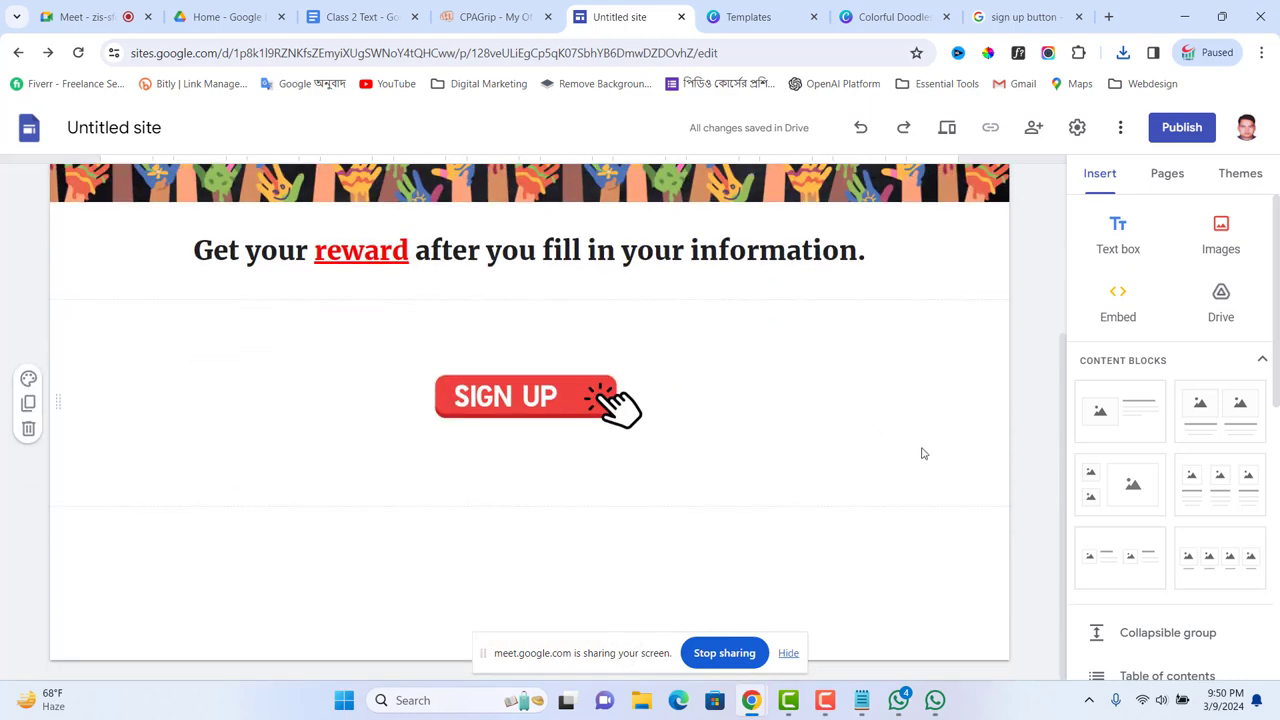
click(914, 263)
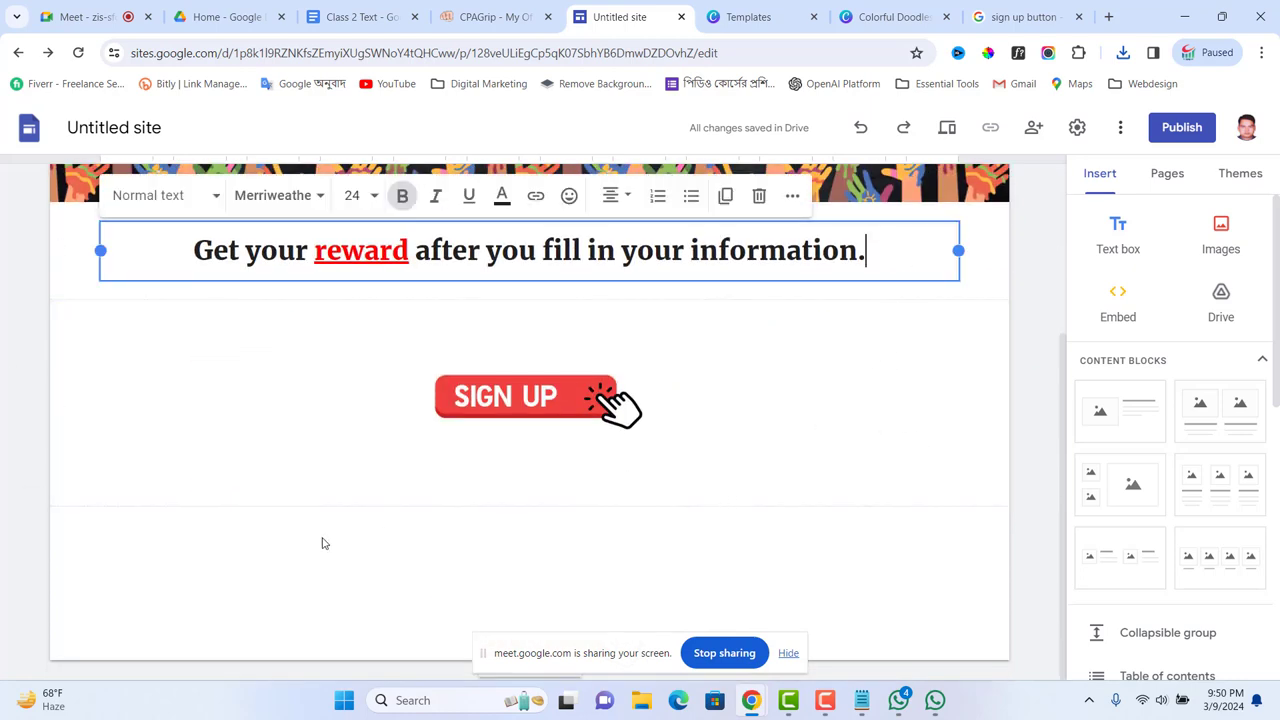
click(206, 558)
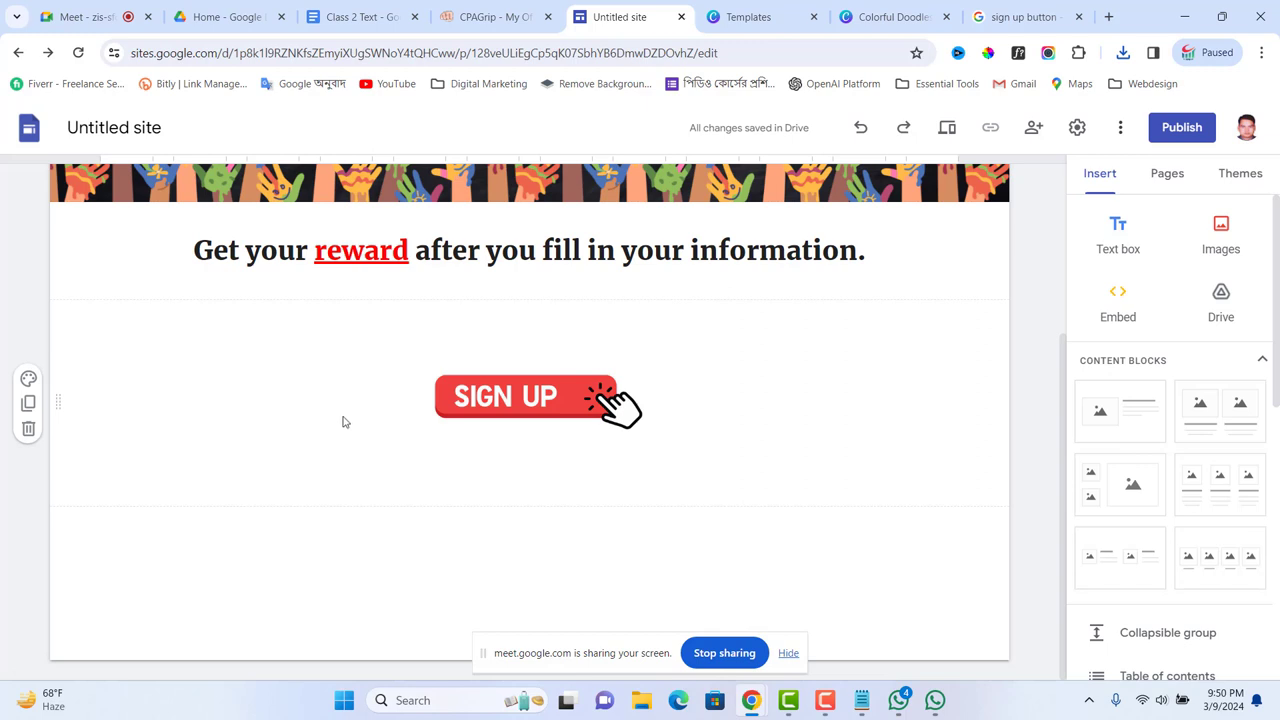
click(30, 378)
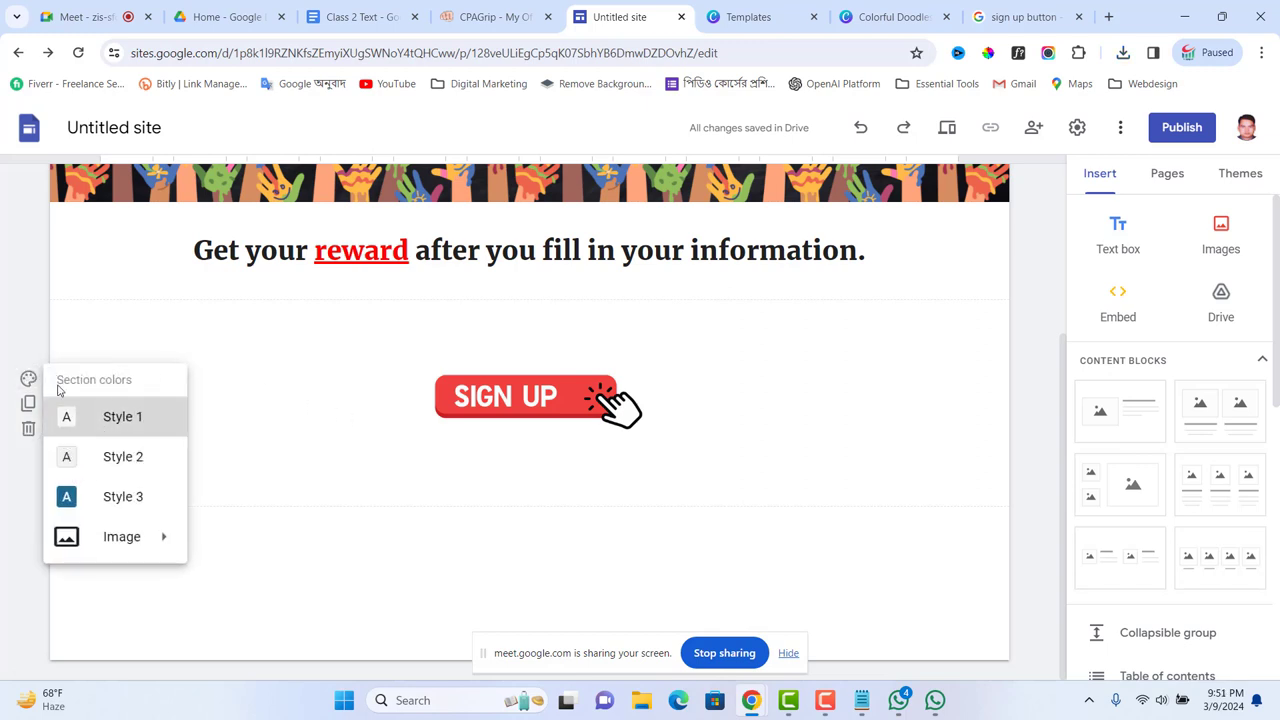
click(30, 310)
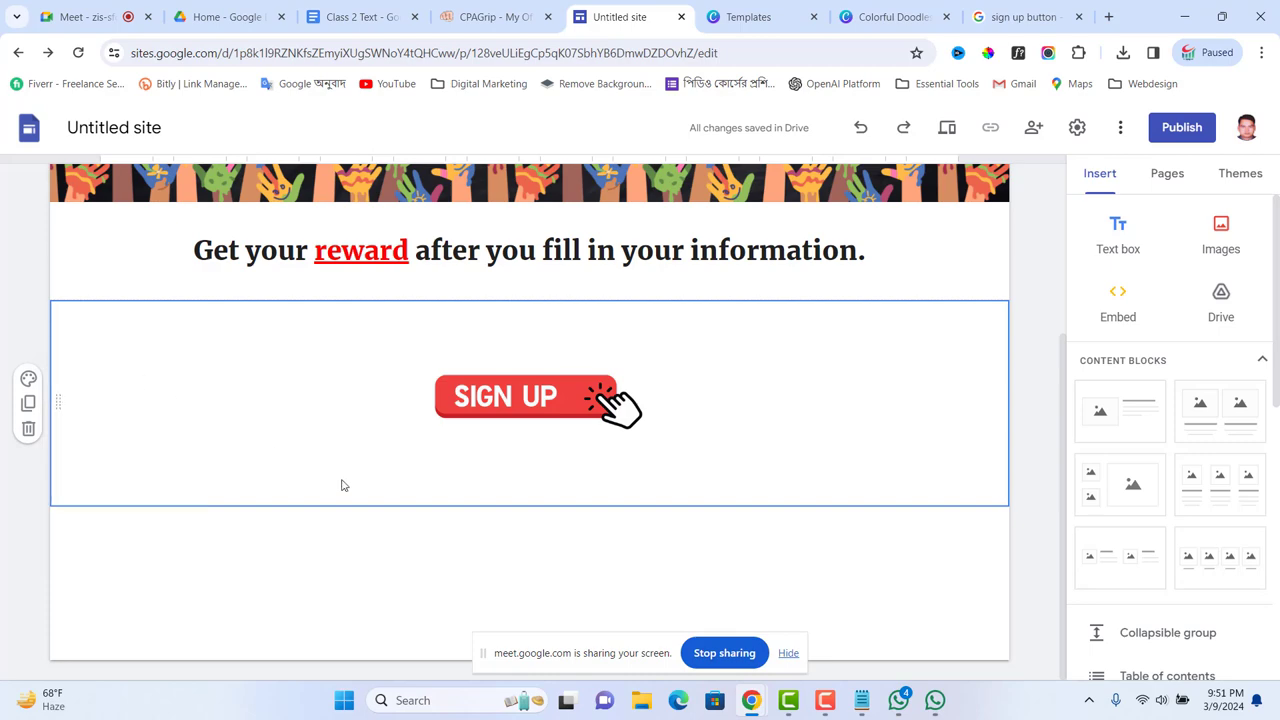
scroll(662, 365, up, 3)
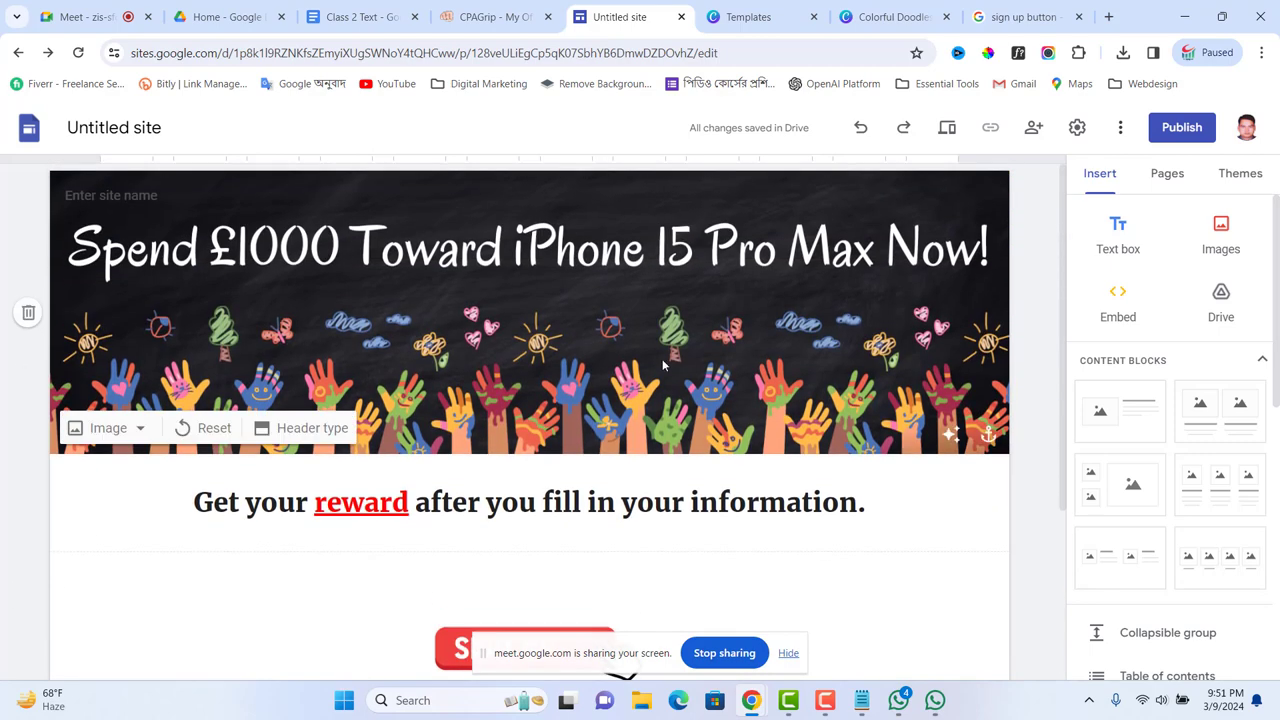
scroll(686, 310, down, 3)
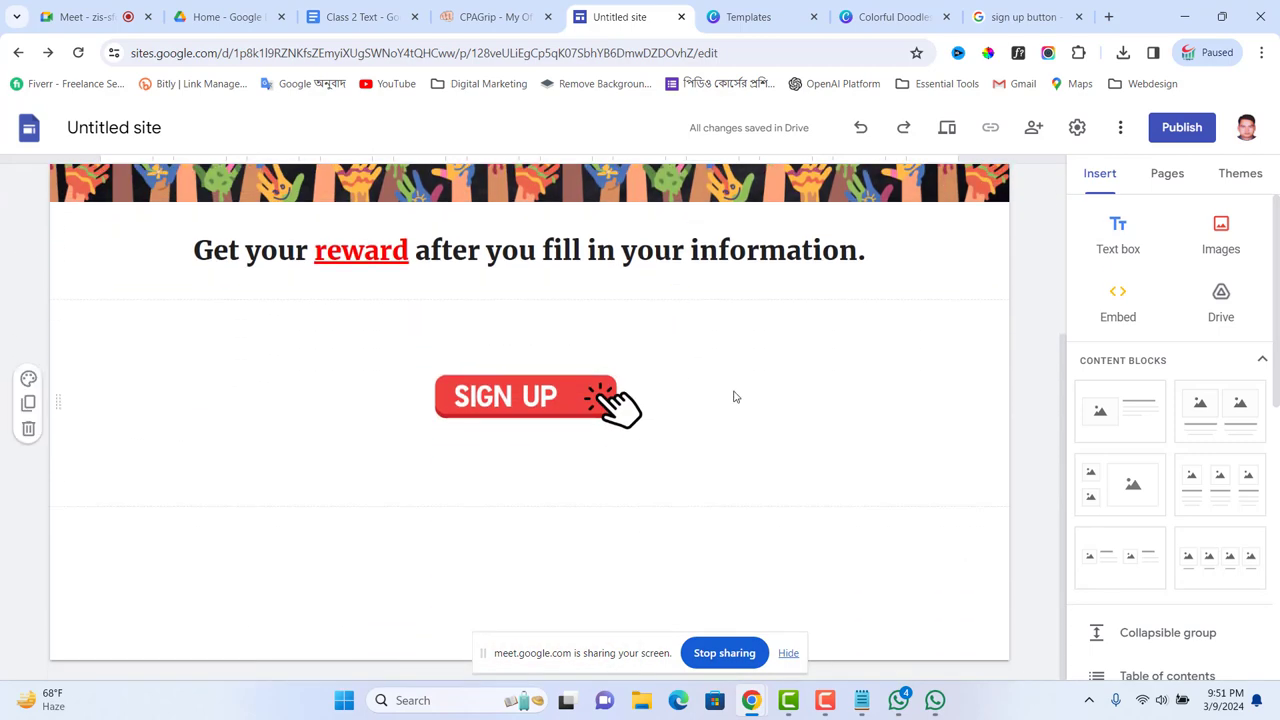
scroll(760, 400, up, 2)
scroll(760, 400, up, 1)
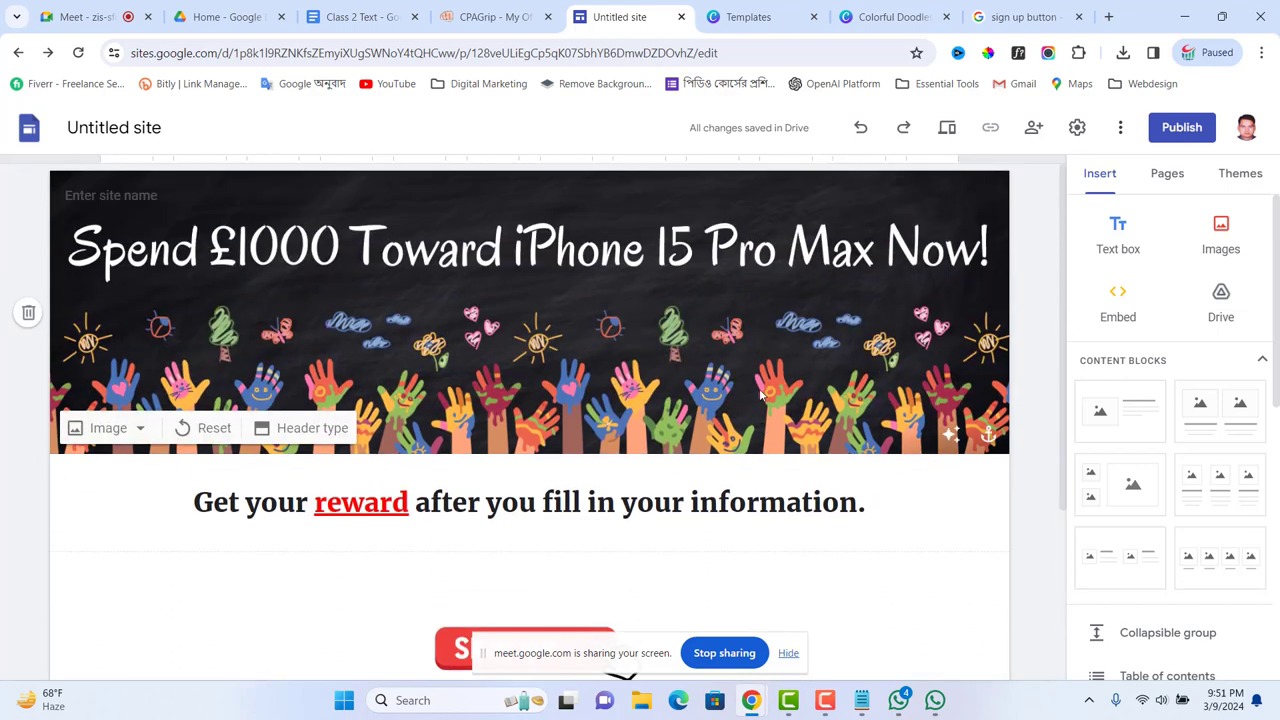
scroll(805, 375, down, 2)
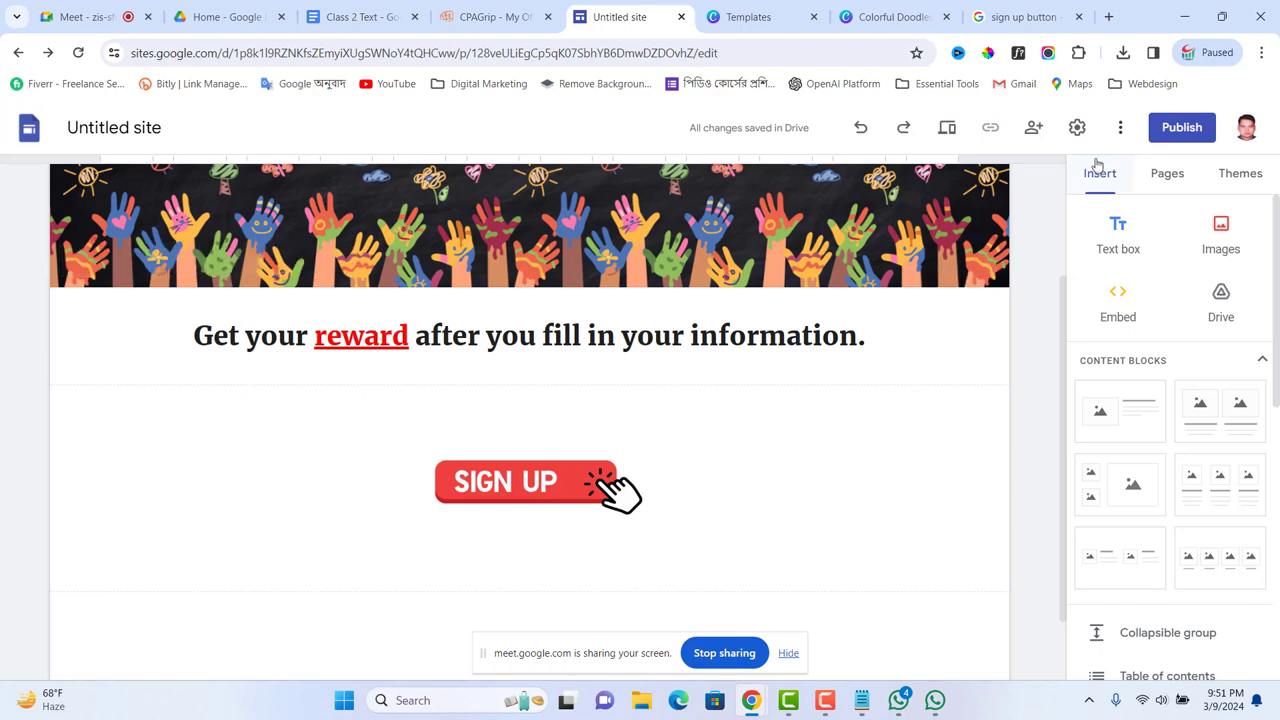
Step: Publish the site under the web address iphone15promax247 and copy the public site link
click(1182, 128)
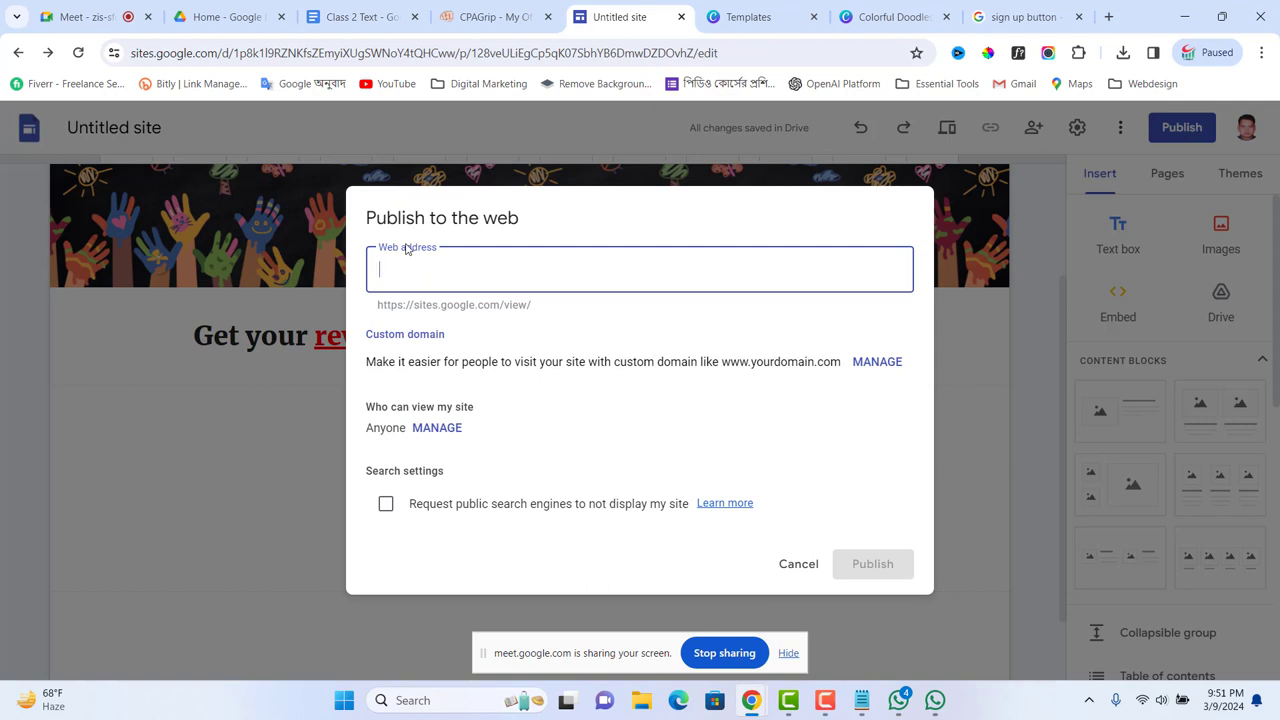
text(ip)
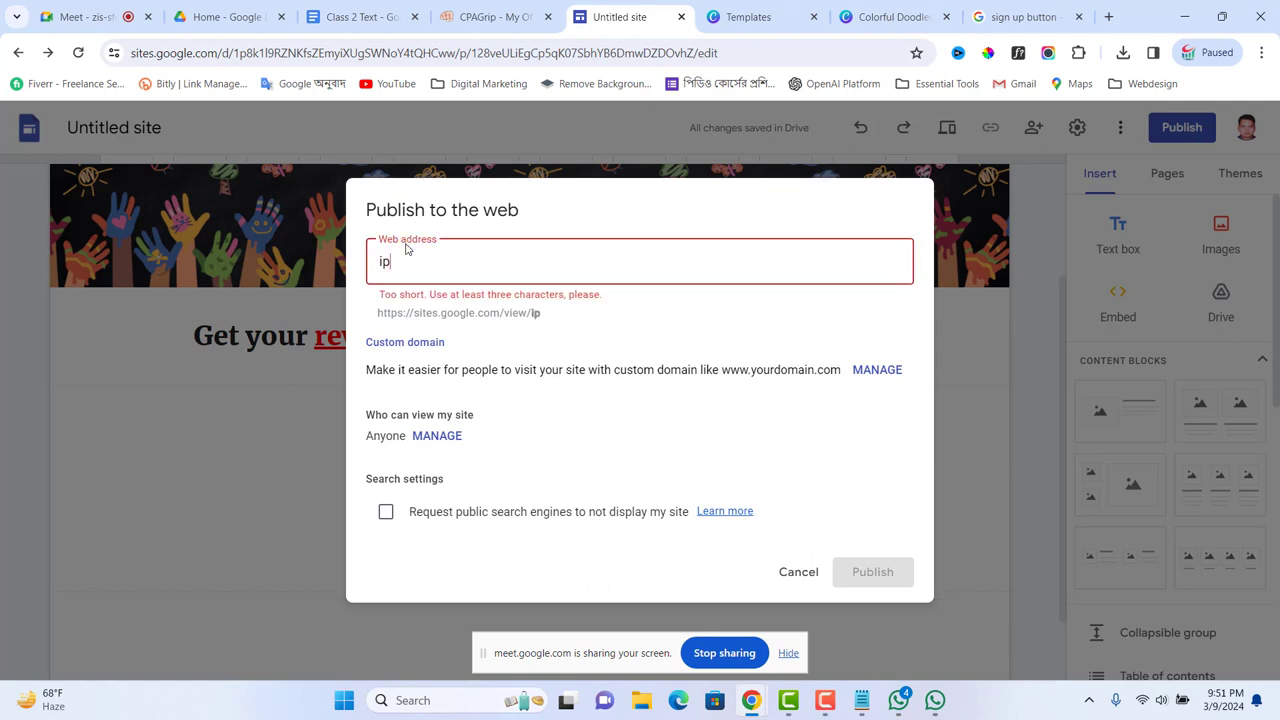
text(hone-)
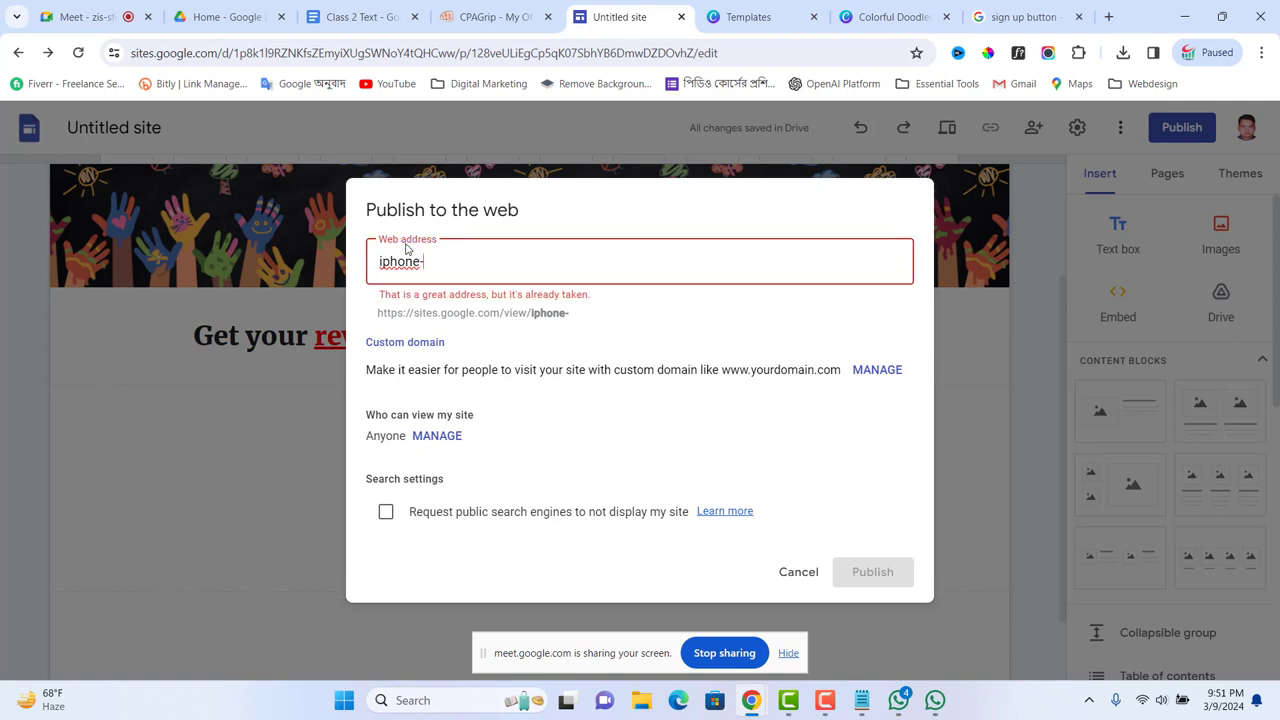
key(BackSpace)
text(15proma)
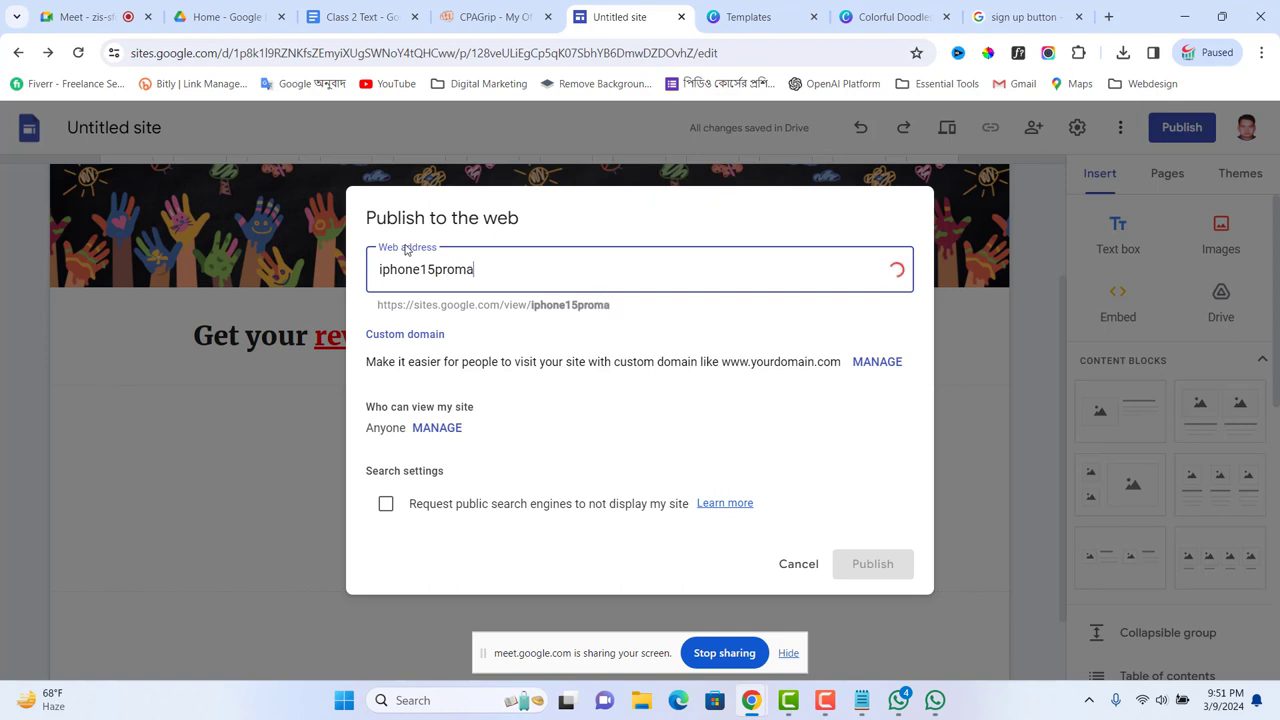
text(x)
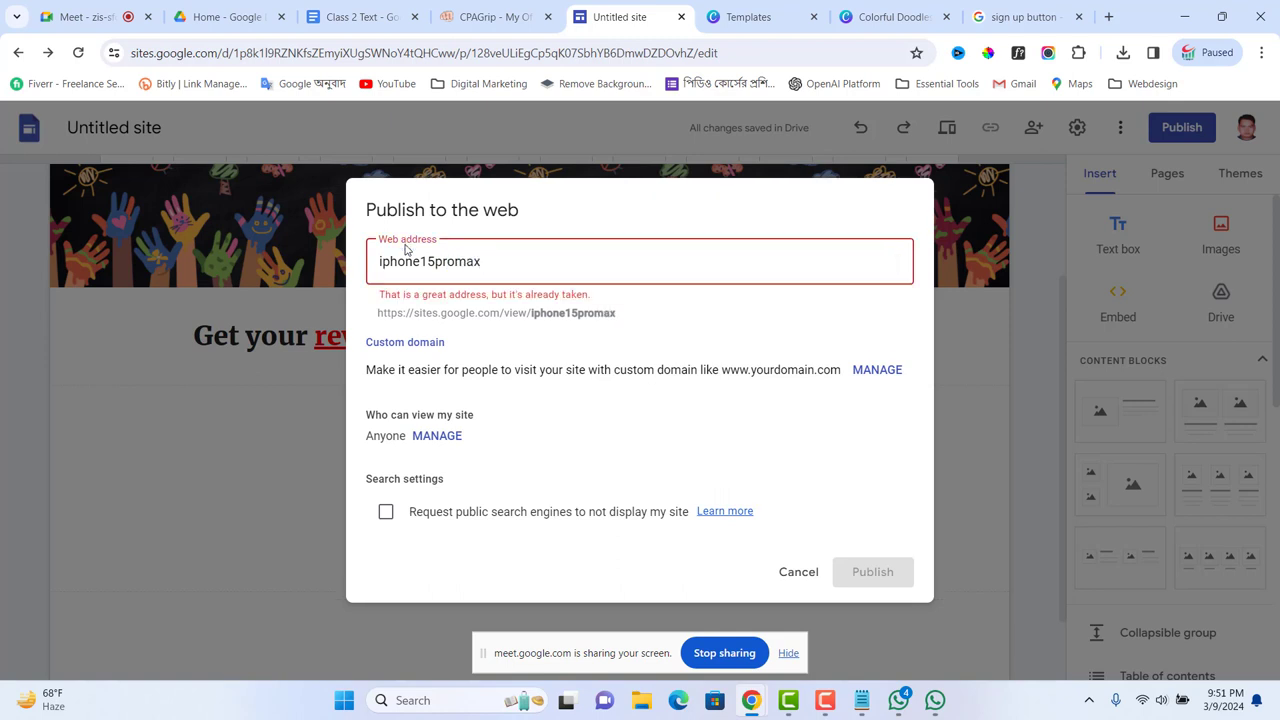
text(247)
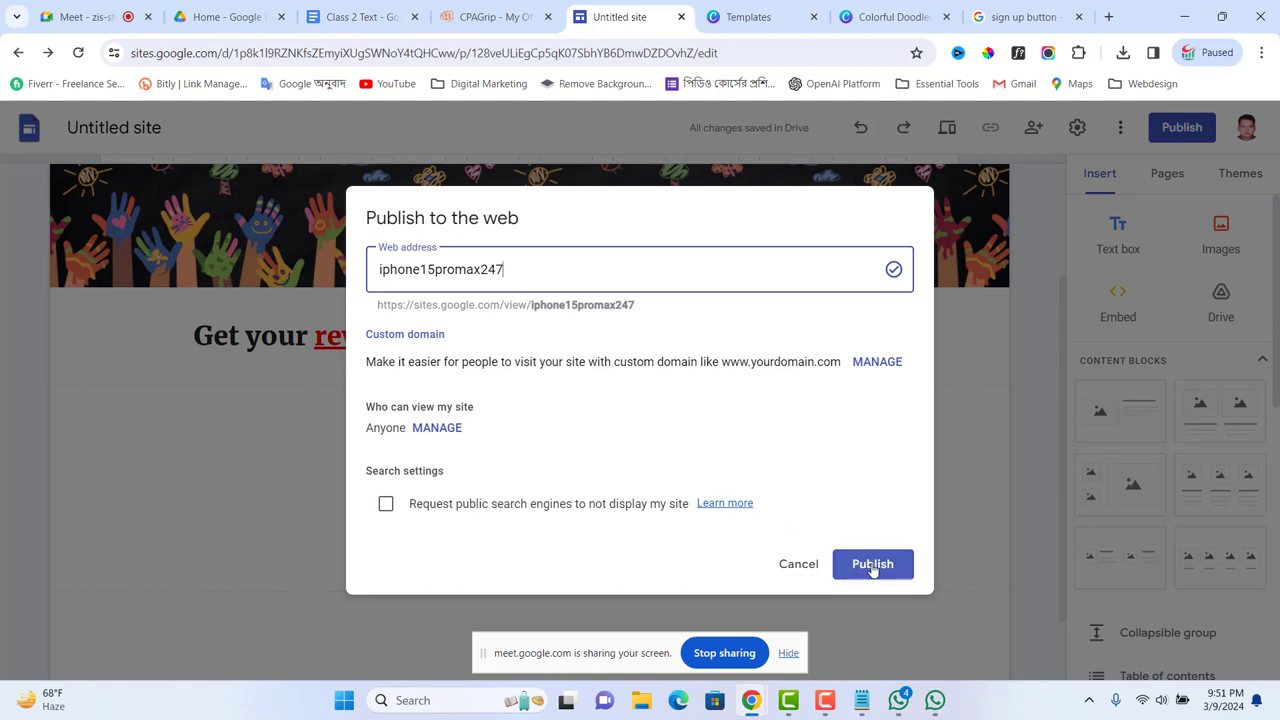
click(866, 564)
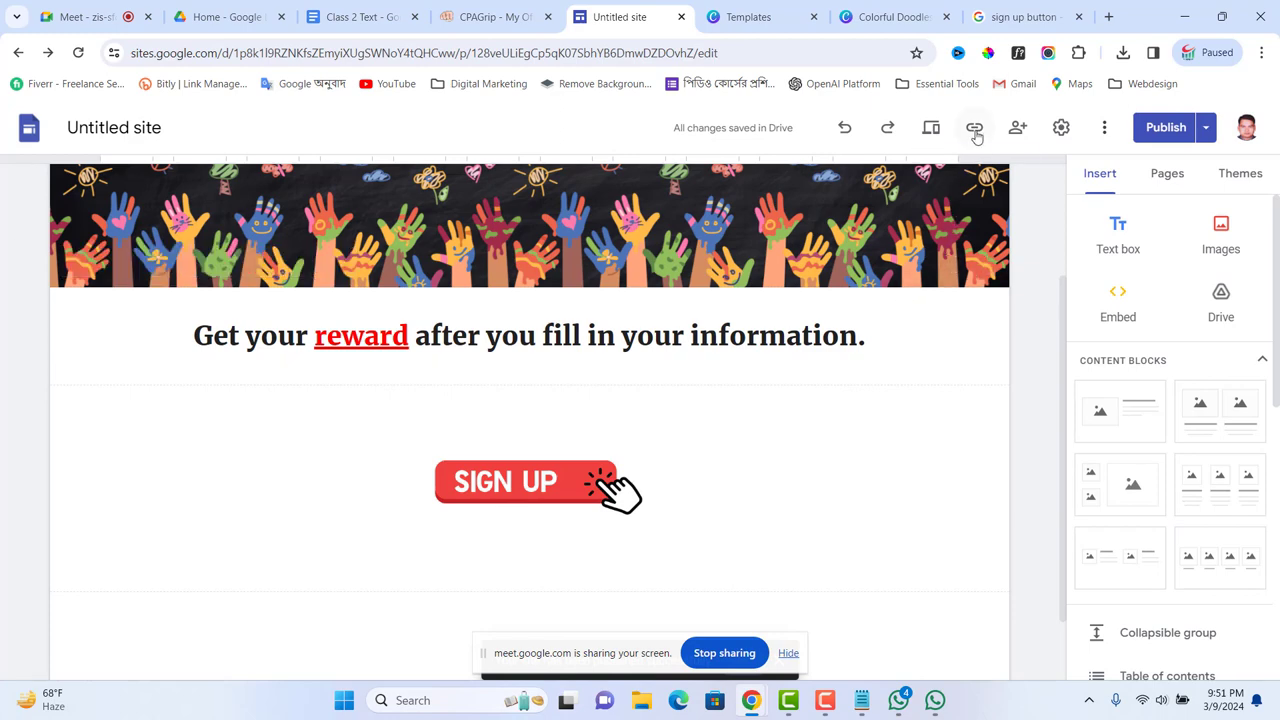
click(975, 128)
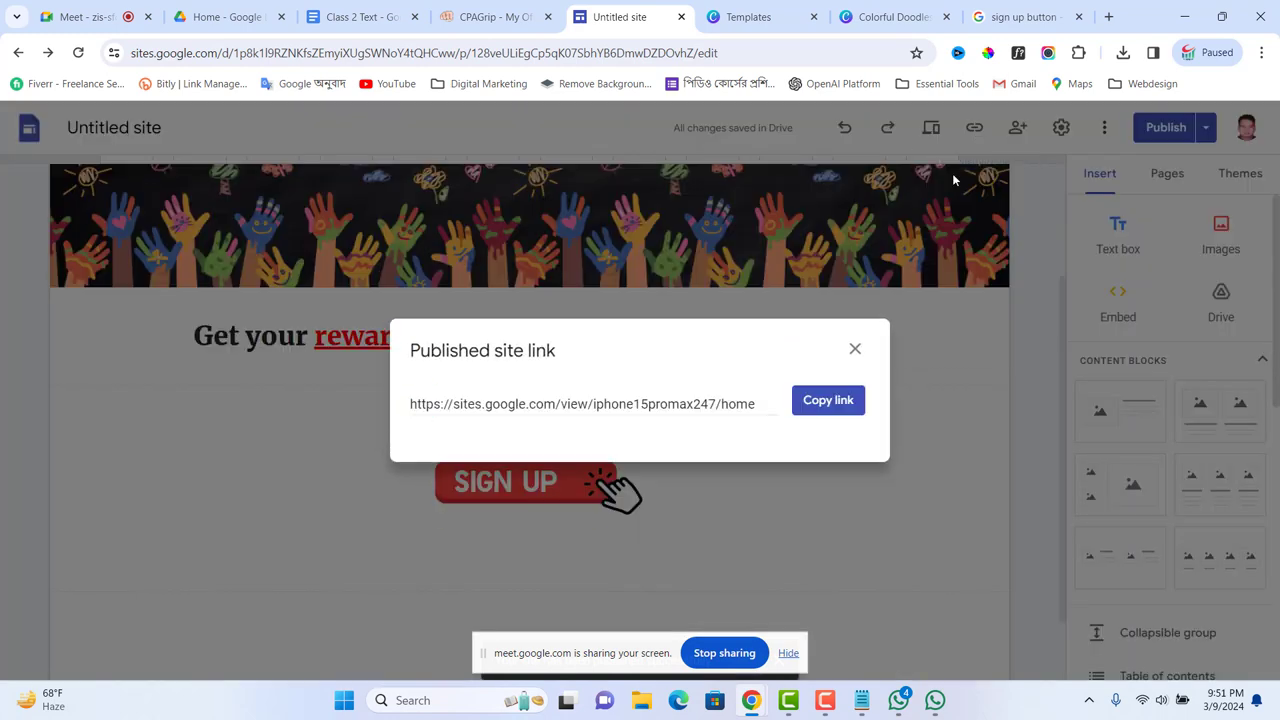
click(840, 401)
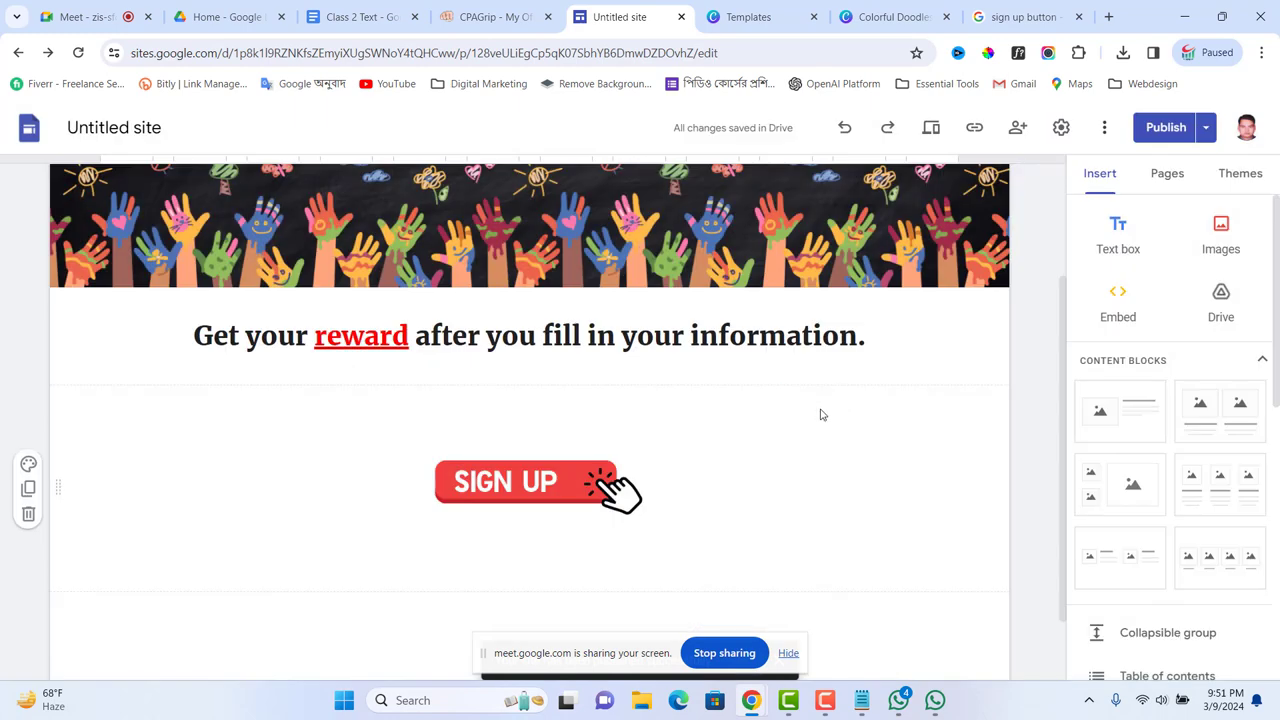
click(861, 700)
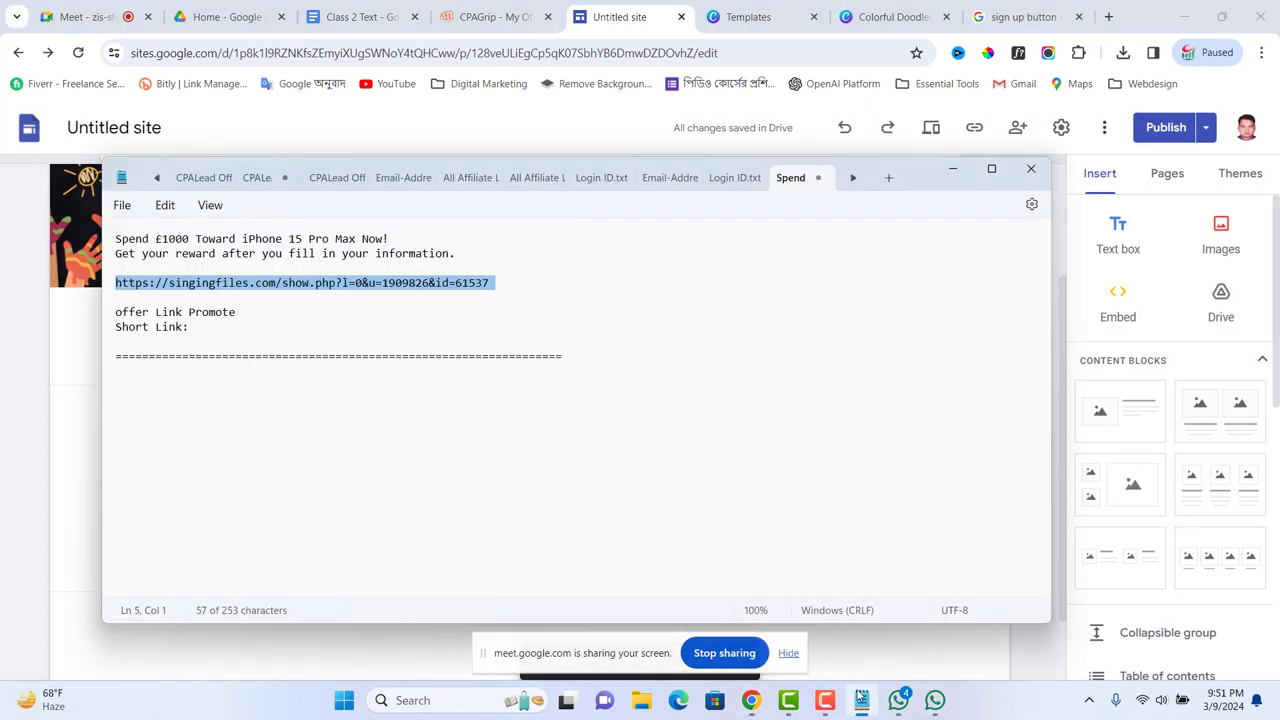
click(259, 314)
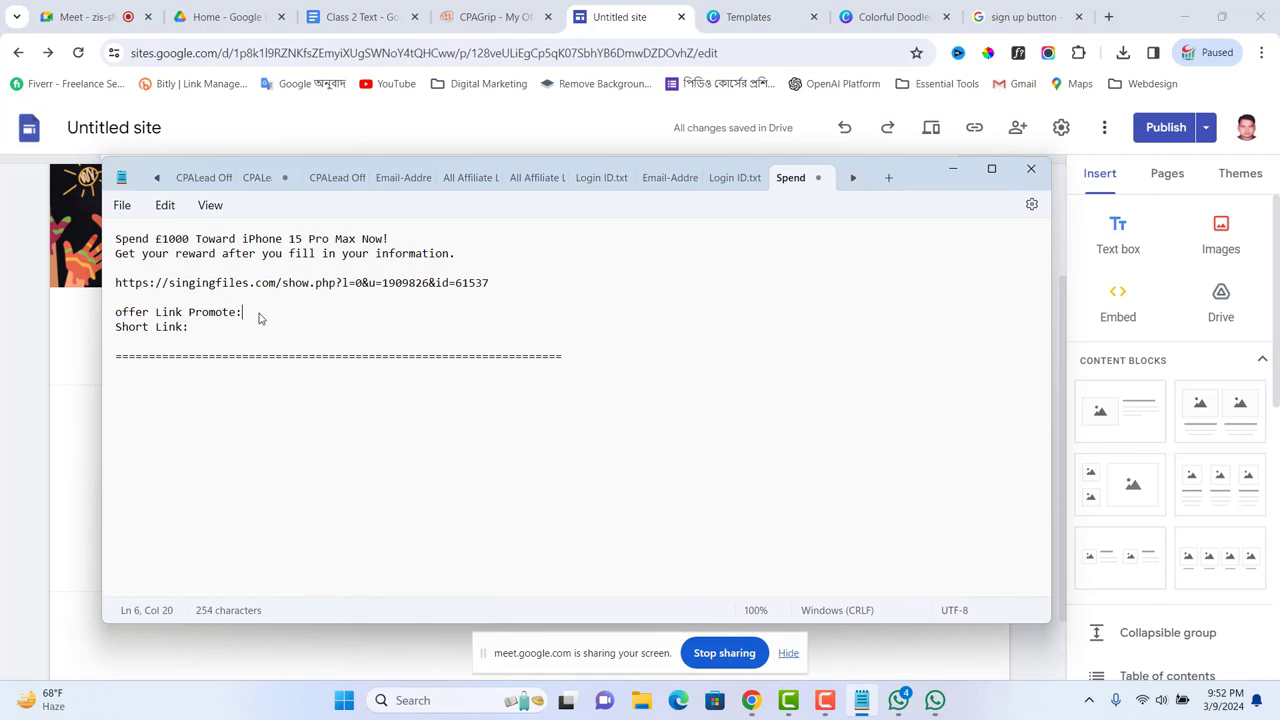
text(:)
text(https://sites.google.com/view/iphone15promax247/home)
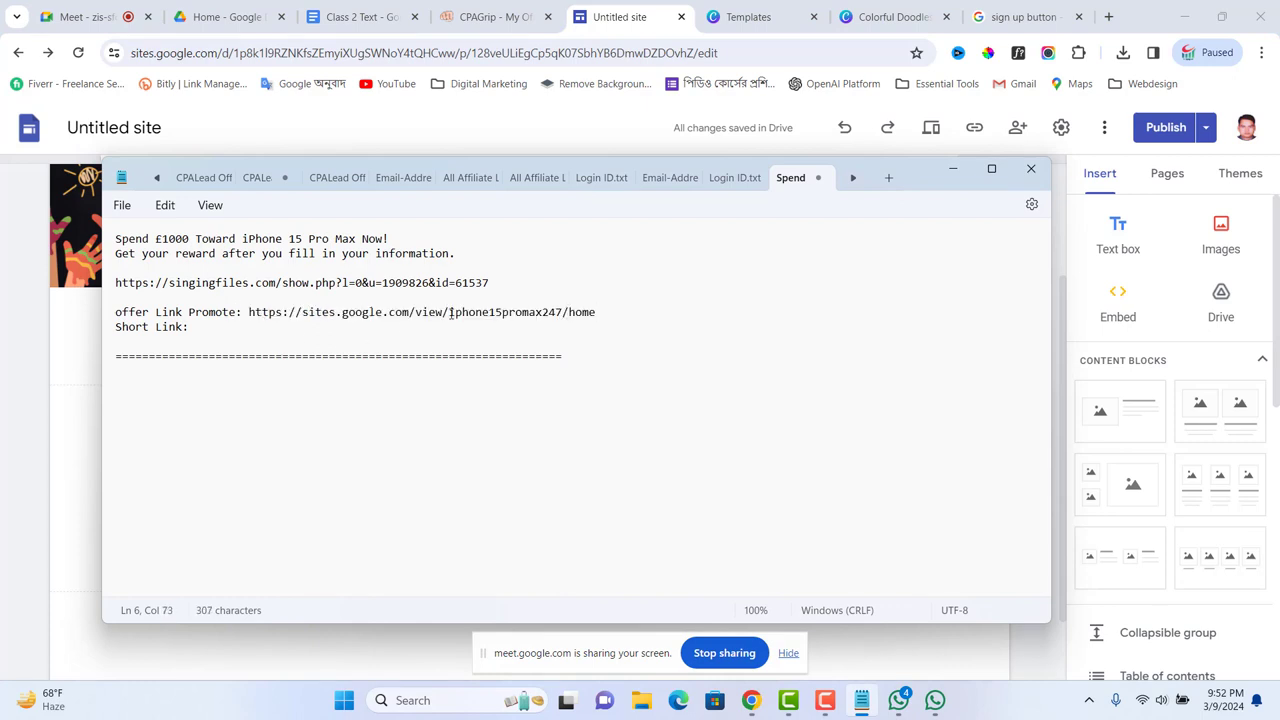
click(222, 332)
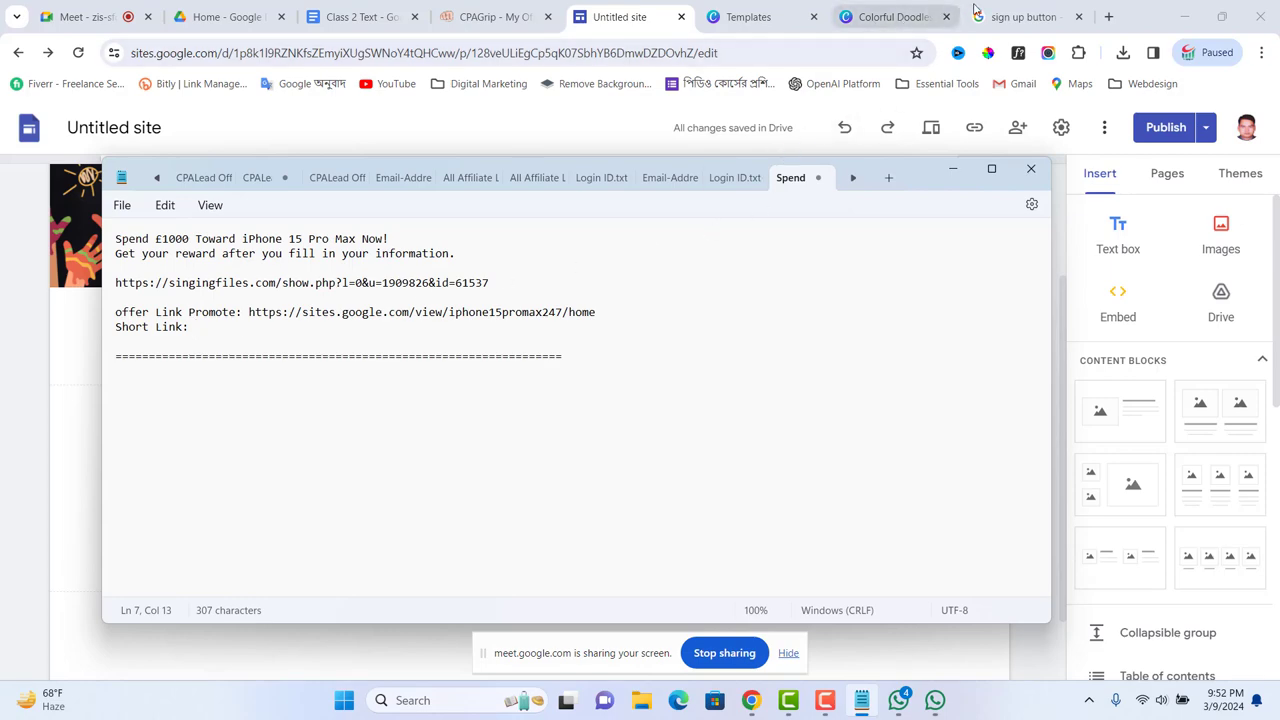
Step: From the 'sign up button' tab, open the Digital Marketing > Templates bookmark in a new tab
click(1010, 17)
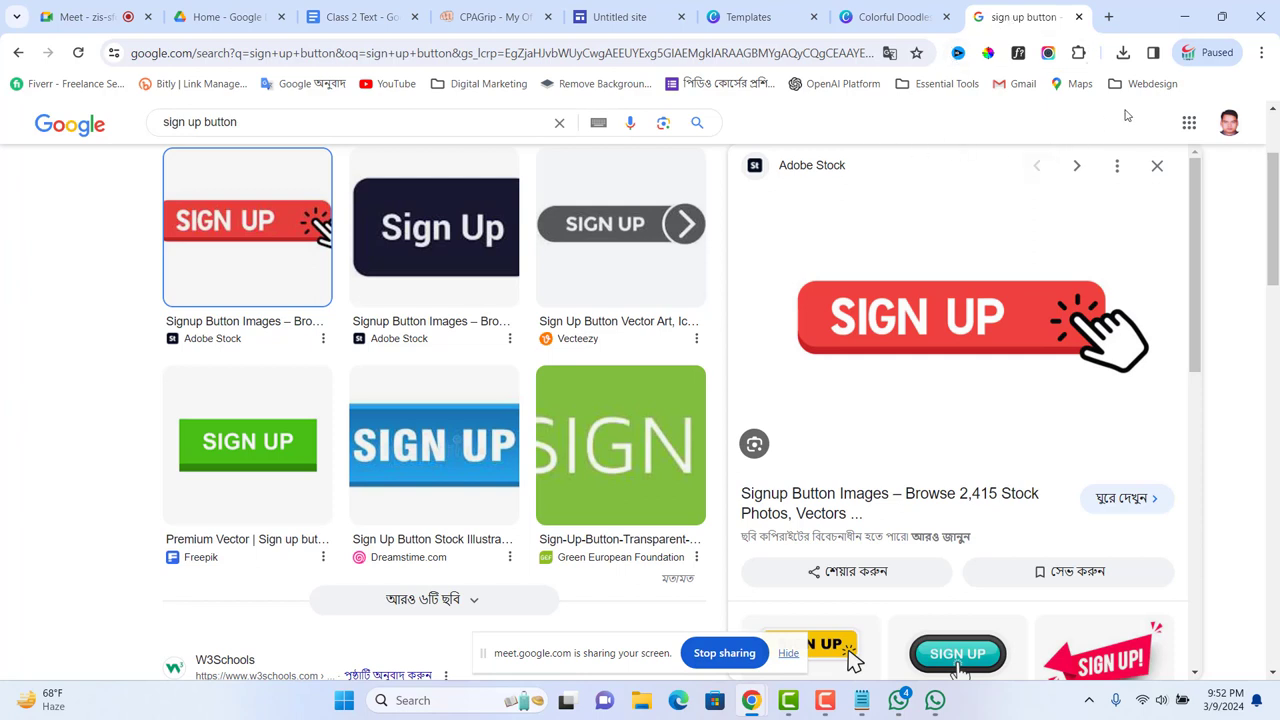
click(1146, 86)
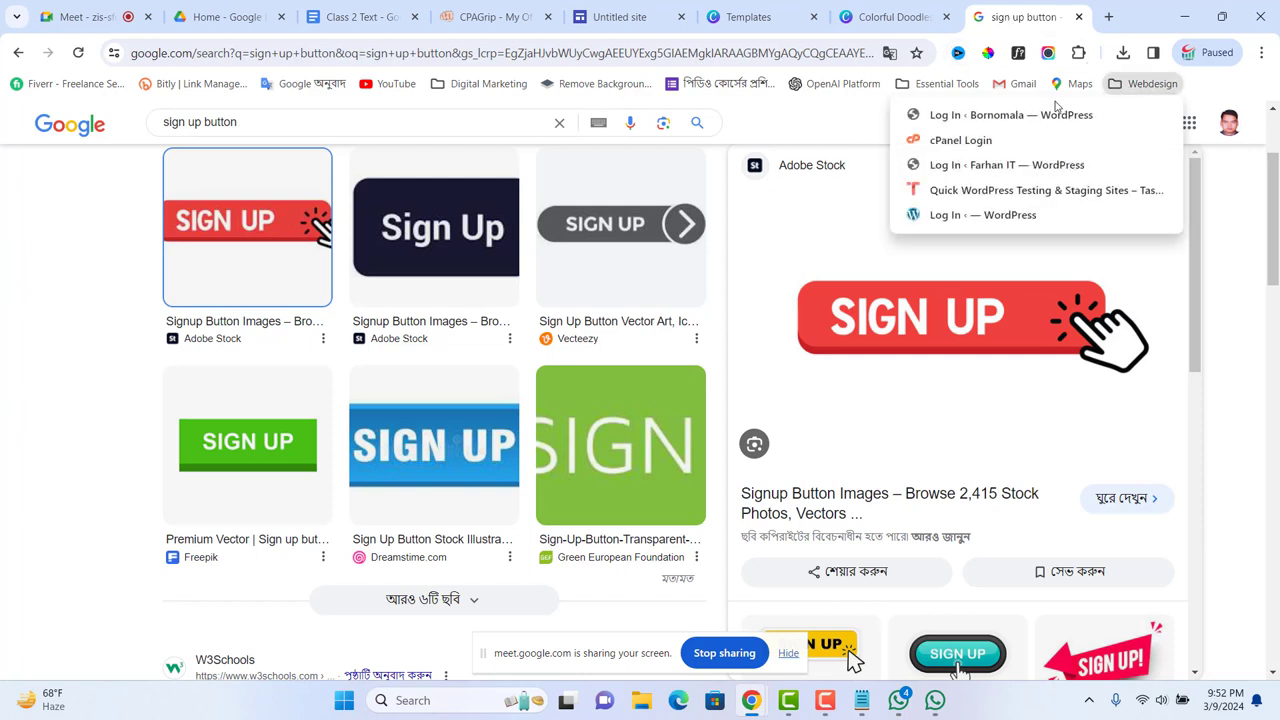
click(480, 84)
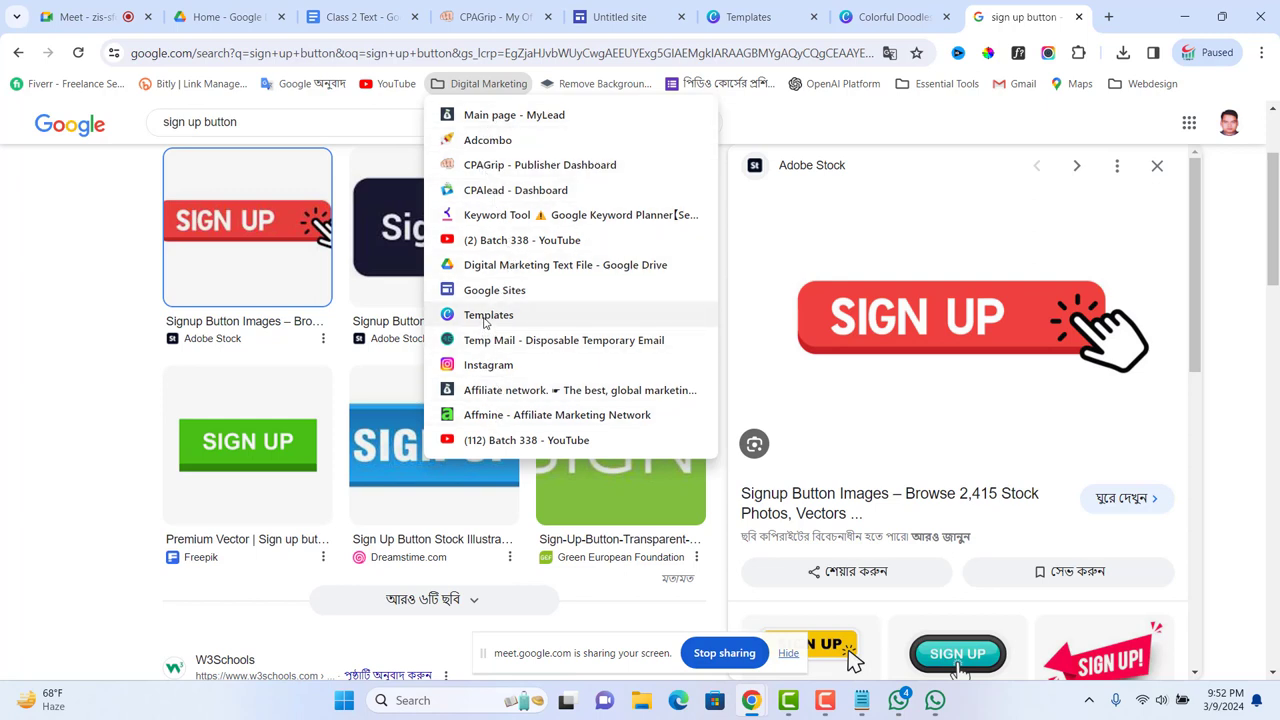
click(487, 316)
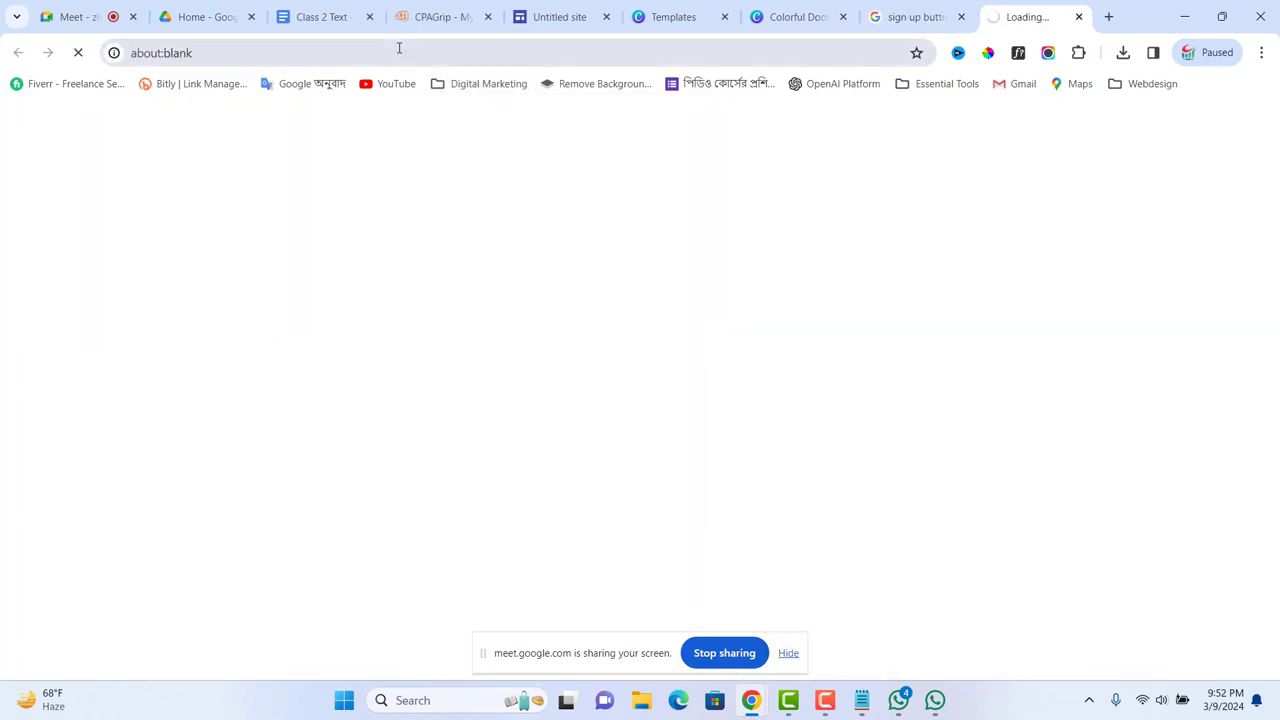